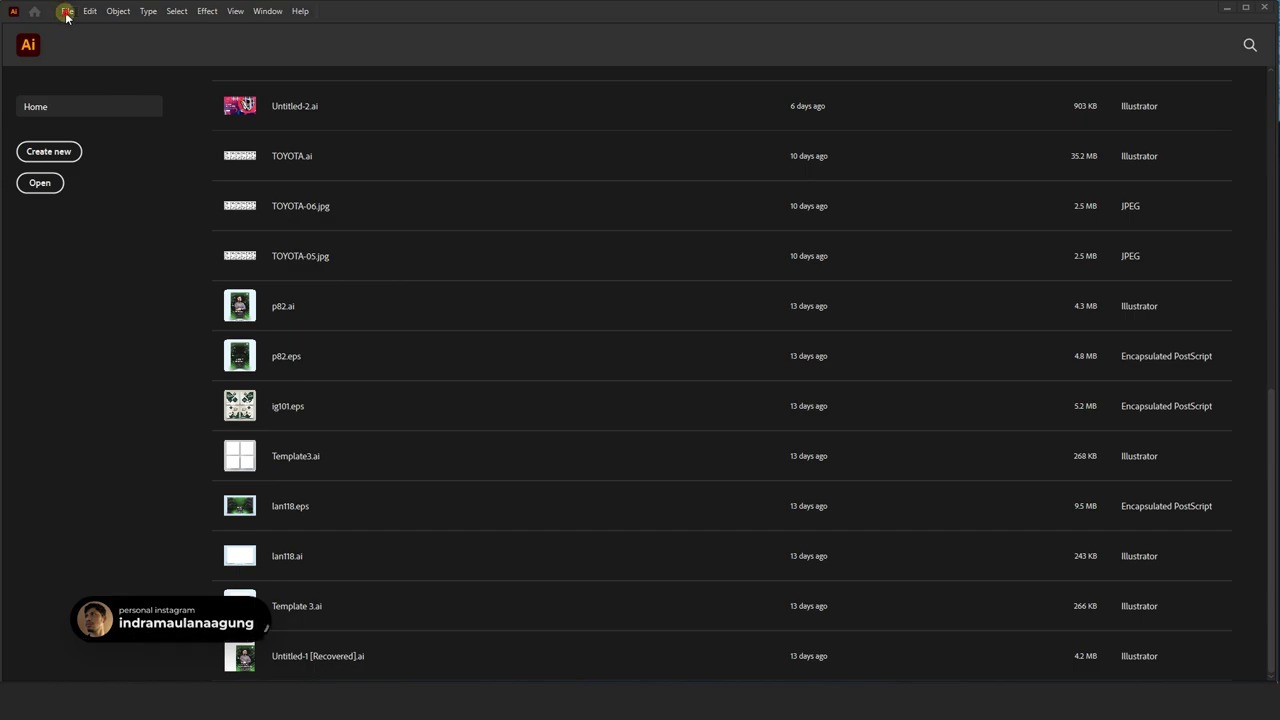
# - Open the New Document dialog from the Home screen via File > New
pyautogui.click(67, 11)
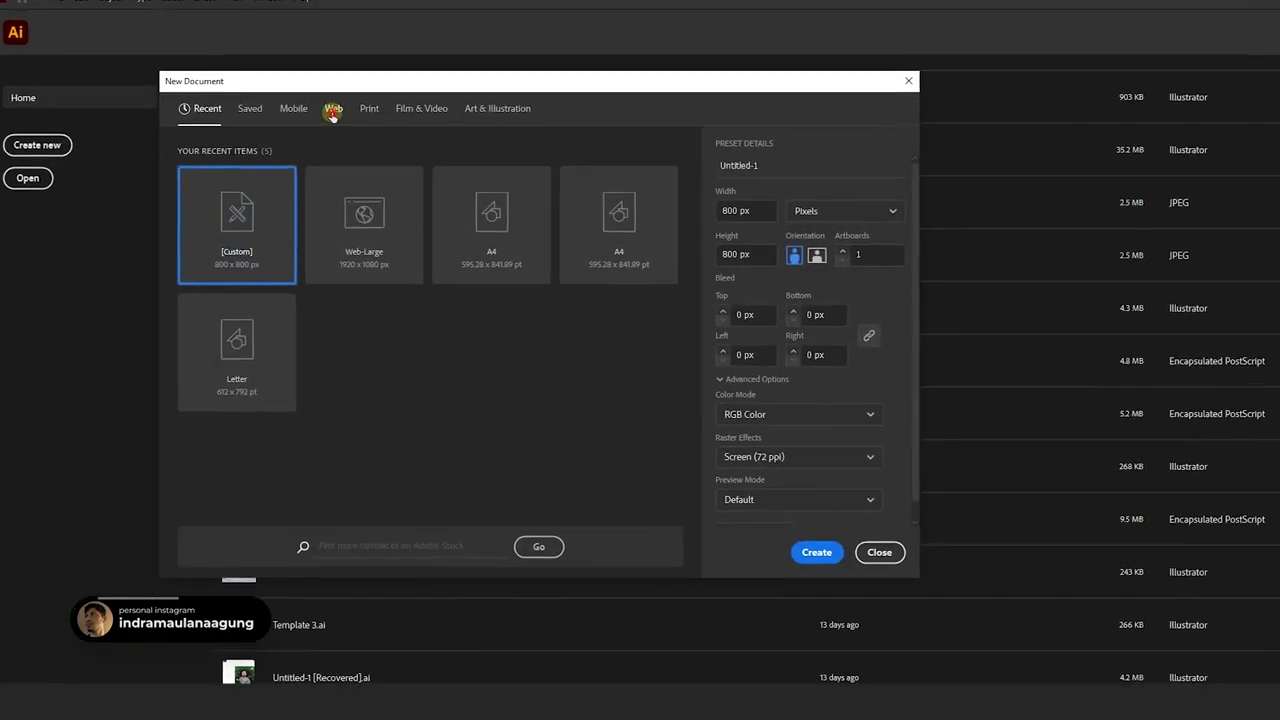
# - Create a 1000 × 1000 px document starting from the Web-Large preset
pyautogui.click(329, 117)
pyautogui.click(393, 224)
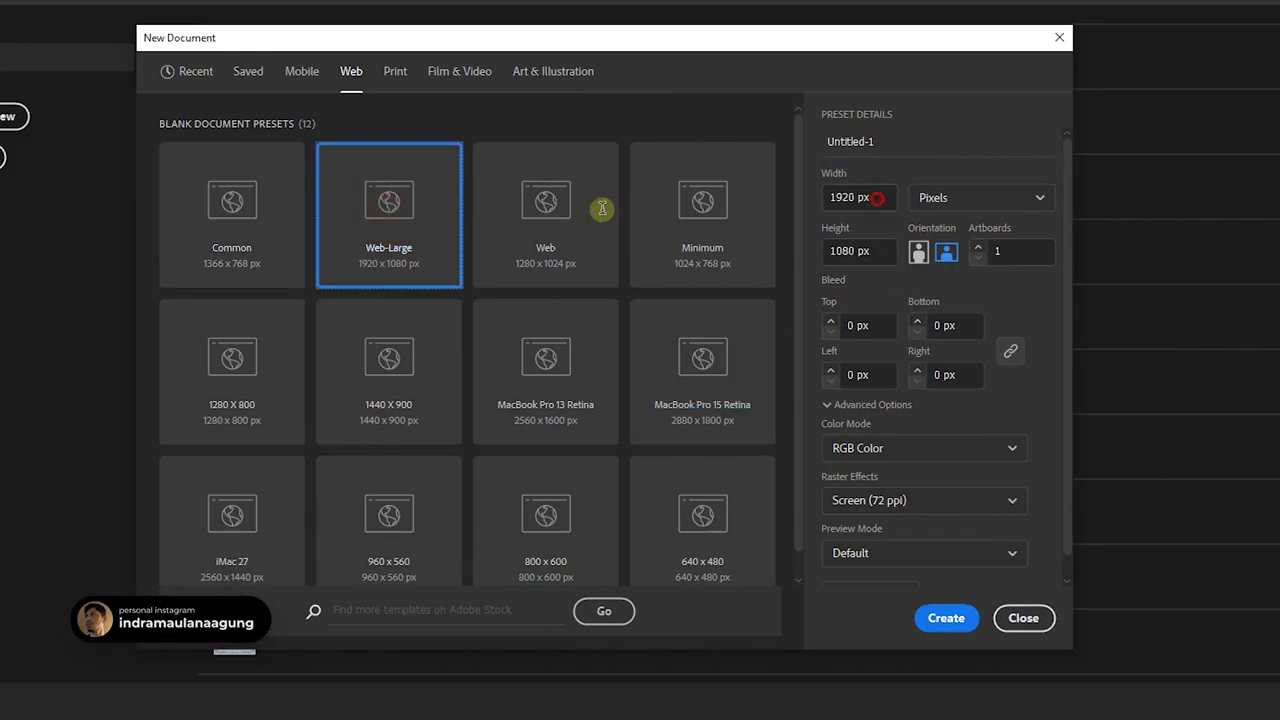
pyautogui.write('1000')
pyautogui.click(826, 251)
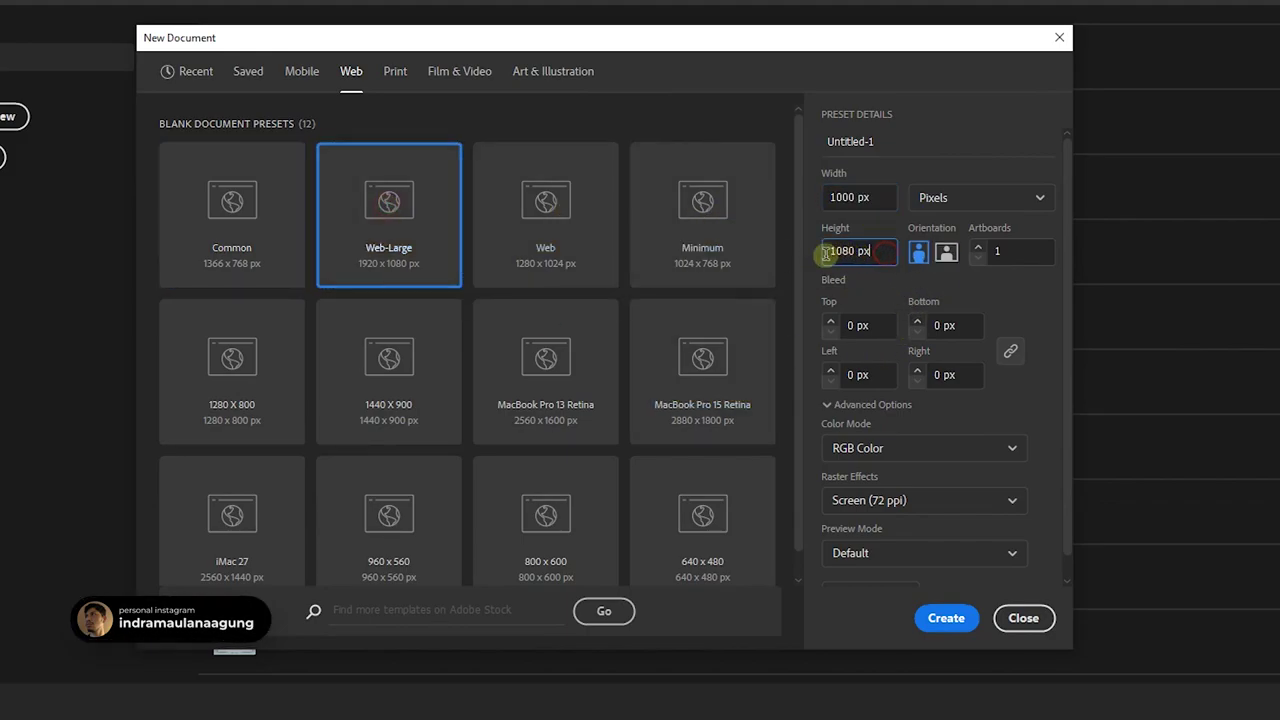
pyautogui.write('1000')
pyautogui.click(950, 619)
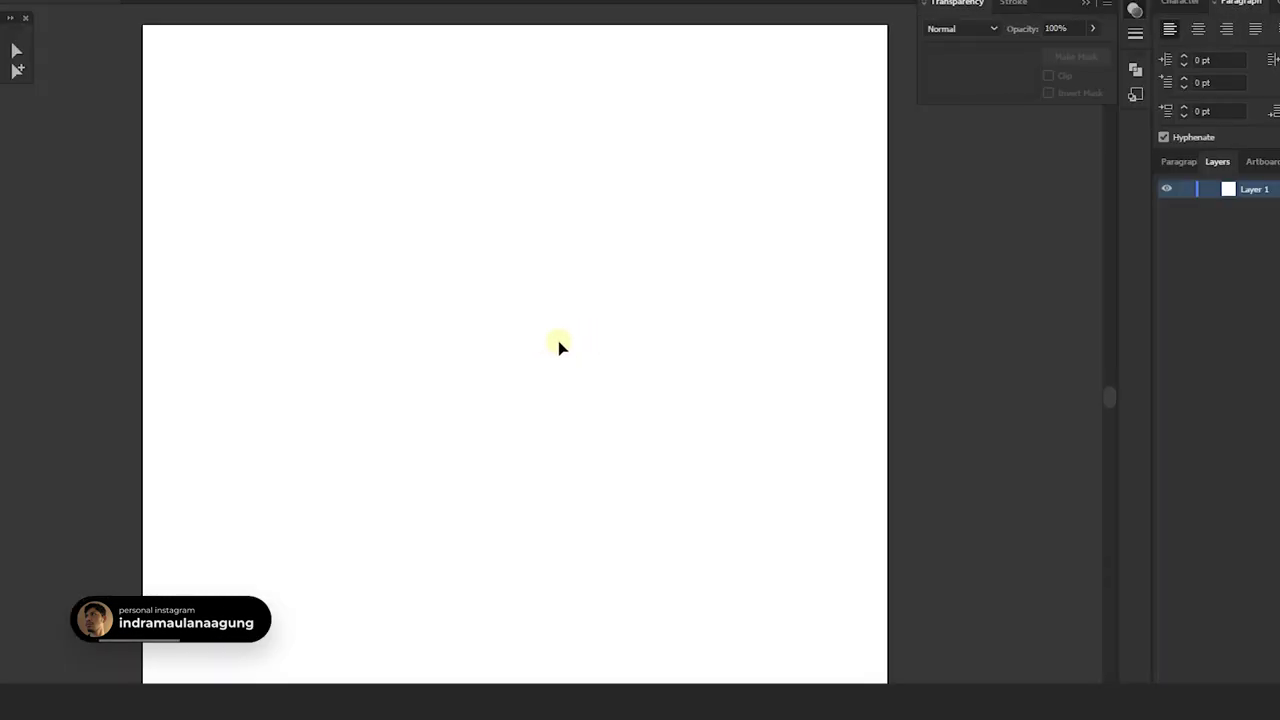
# - Paste the gradient sample swatches and shrink them to a small square off the artboard
pyautogui.hotkey('ctrl', 'v')
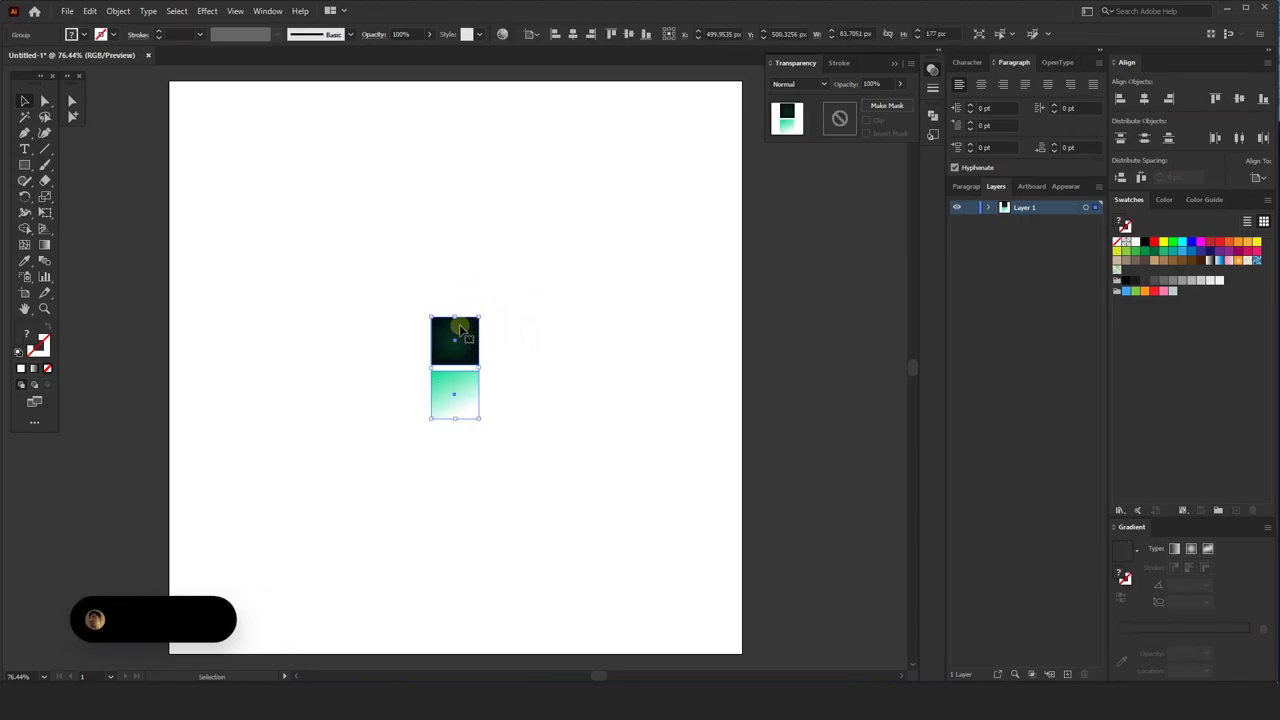
pyautogui.moveTo(483, 343)
pyautogui.mouseDown()
pyautogui.moveTo(160, 120)
pyautogui.moveTo(163, 143)
pyautogui.mouseUp()
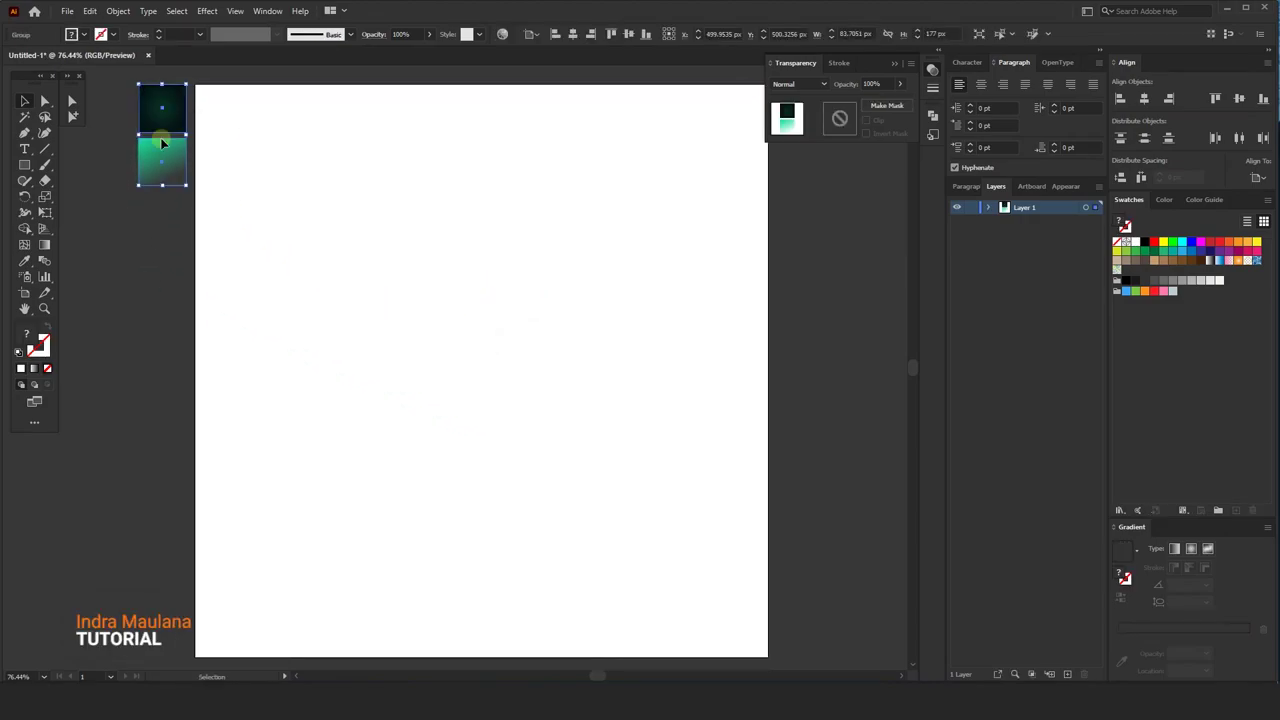
pyautogui.moveTo(138, 186); pyautogui.dragTo(152, 158)
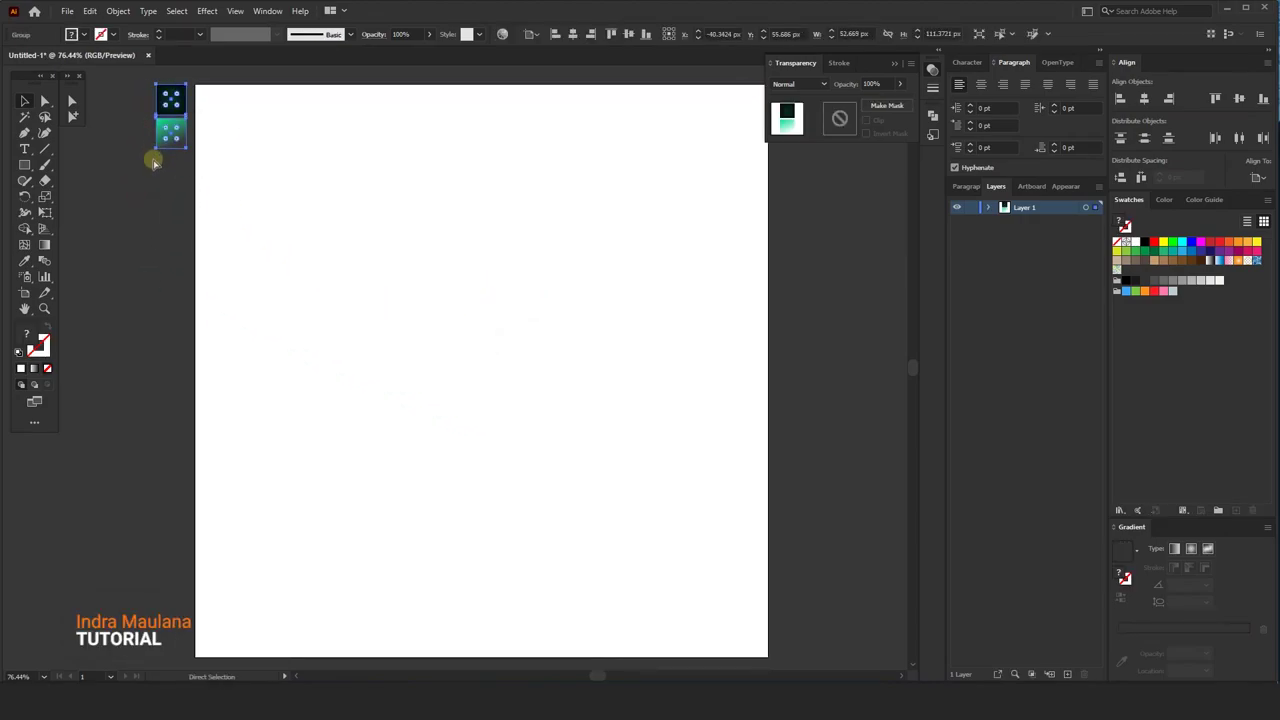
pyautogui.click(148, 237)
pyautogui.scroll(-1, 280, 323)
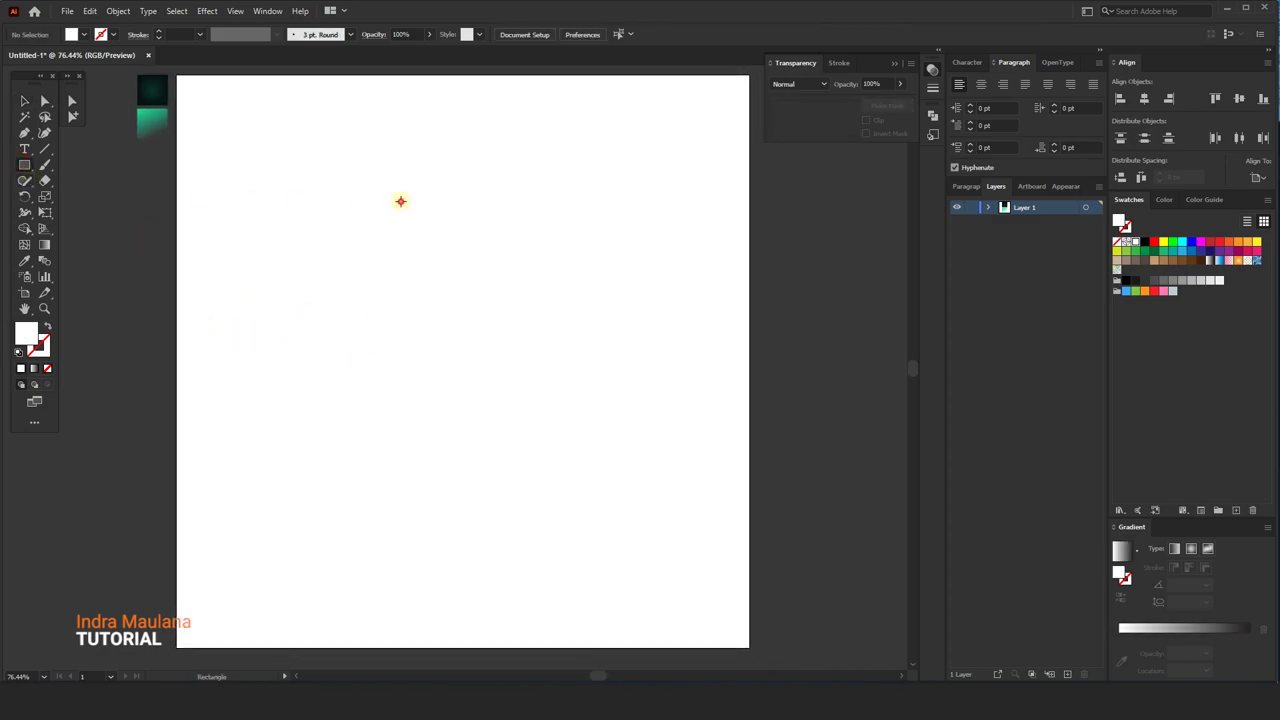
# - Draw a 1000 × 1000 px rectangle centred on the artboard
pyautogui.click(400, 201)
pyautogui.press('Tab')
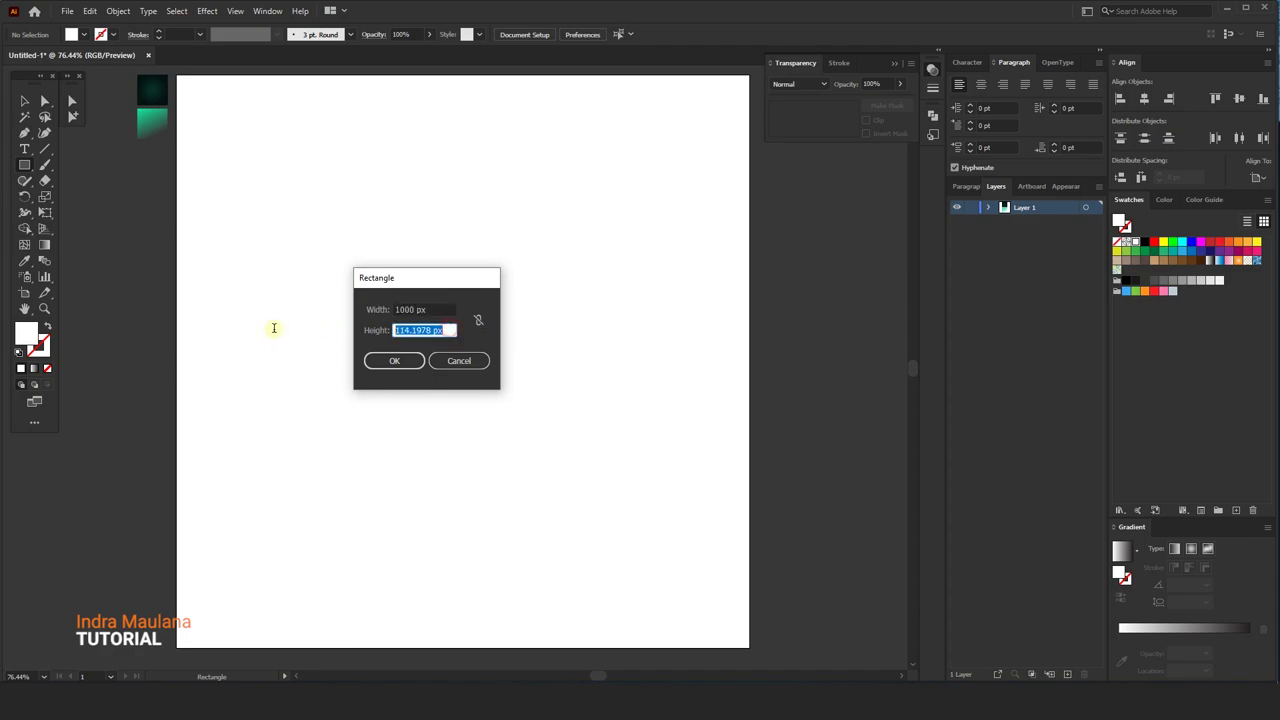
pyautogui.write('1000')
pyautogui.press('Return')
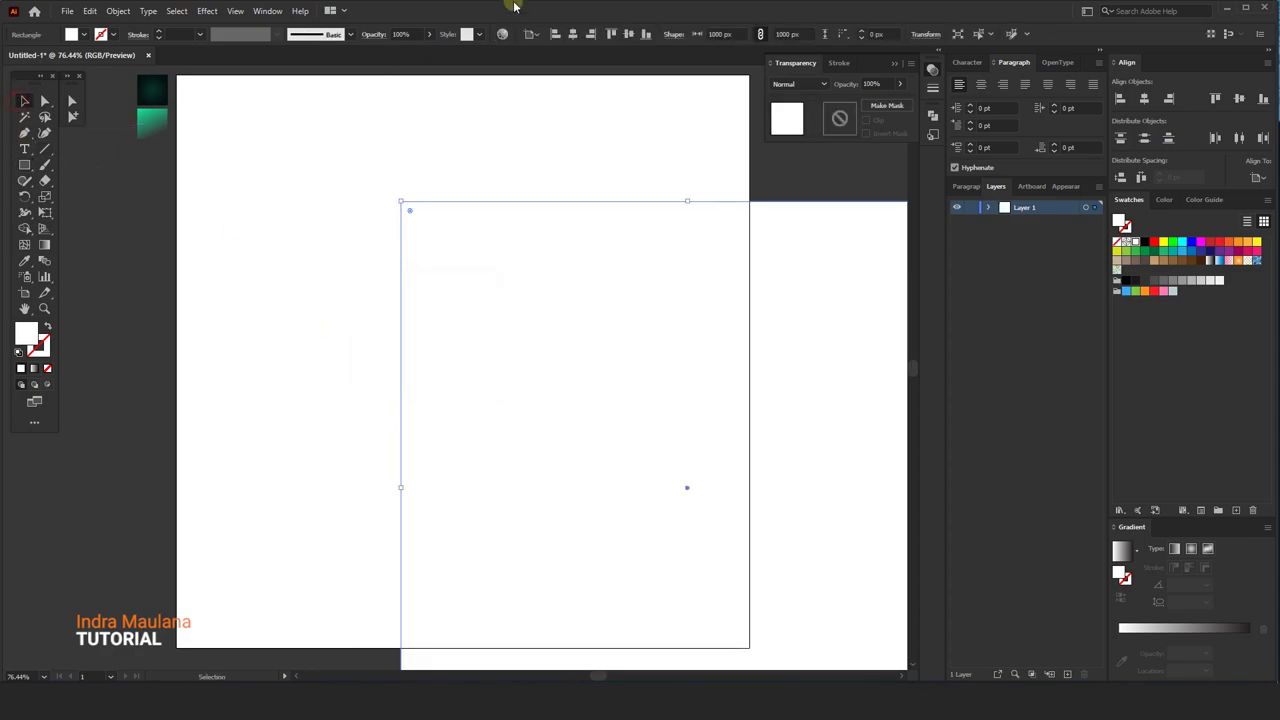
pyautogui.click(531, 34)
pyautogui.click(543, 77)
pyautogui.click(573, 34)
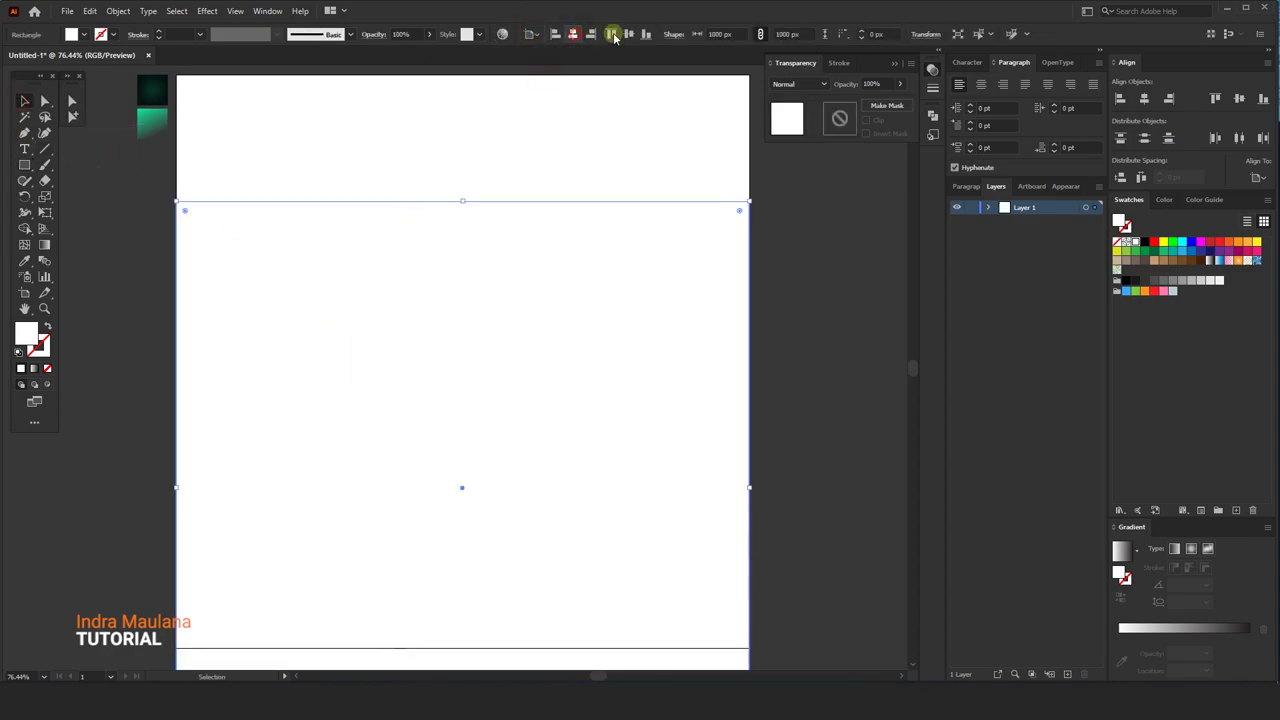
pyautogui.click(626, 34)
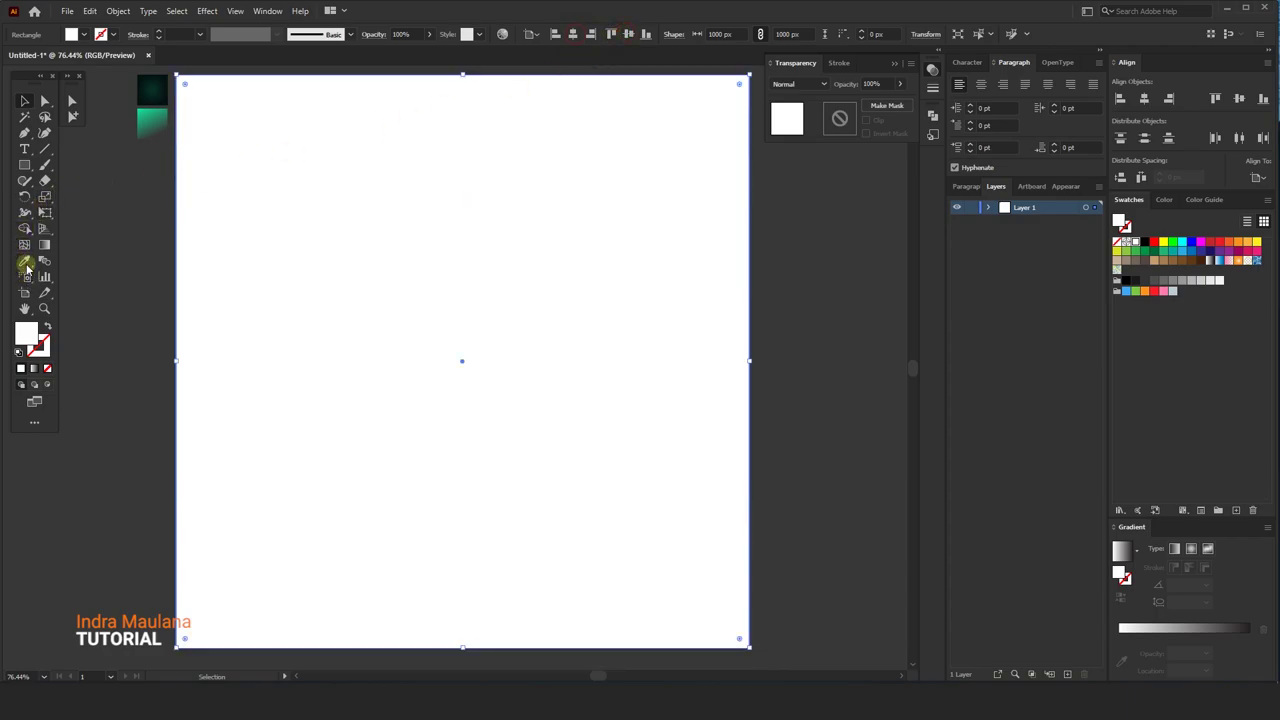
# - Apply the dark-green radial gradient to the rectangle, glowing green at the centre
pyautogui.click(25, 262)
pyautogui.click(152, 95)
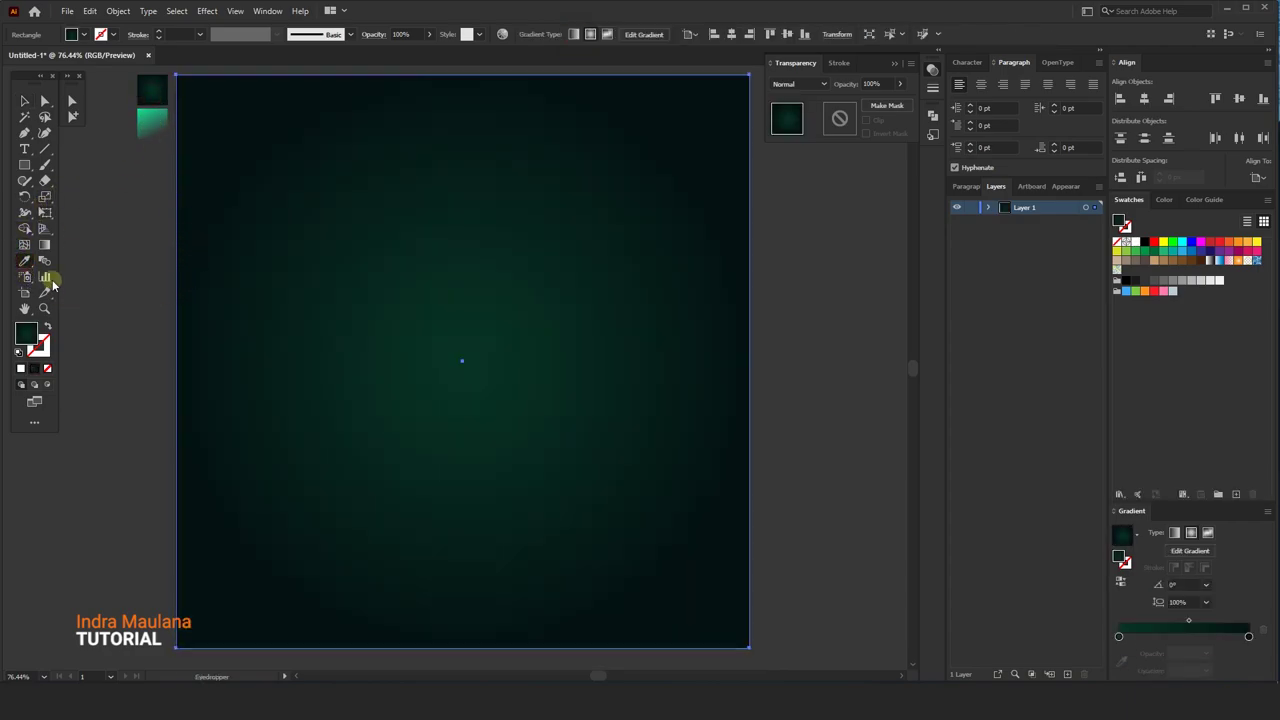
pyautogui.click(44, 245)
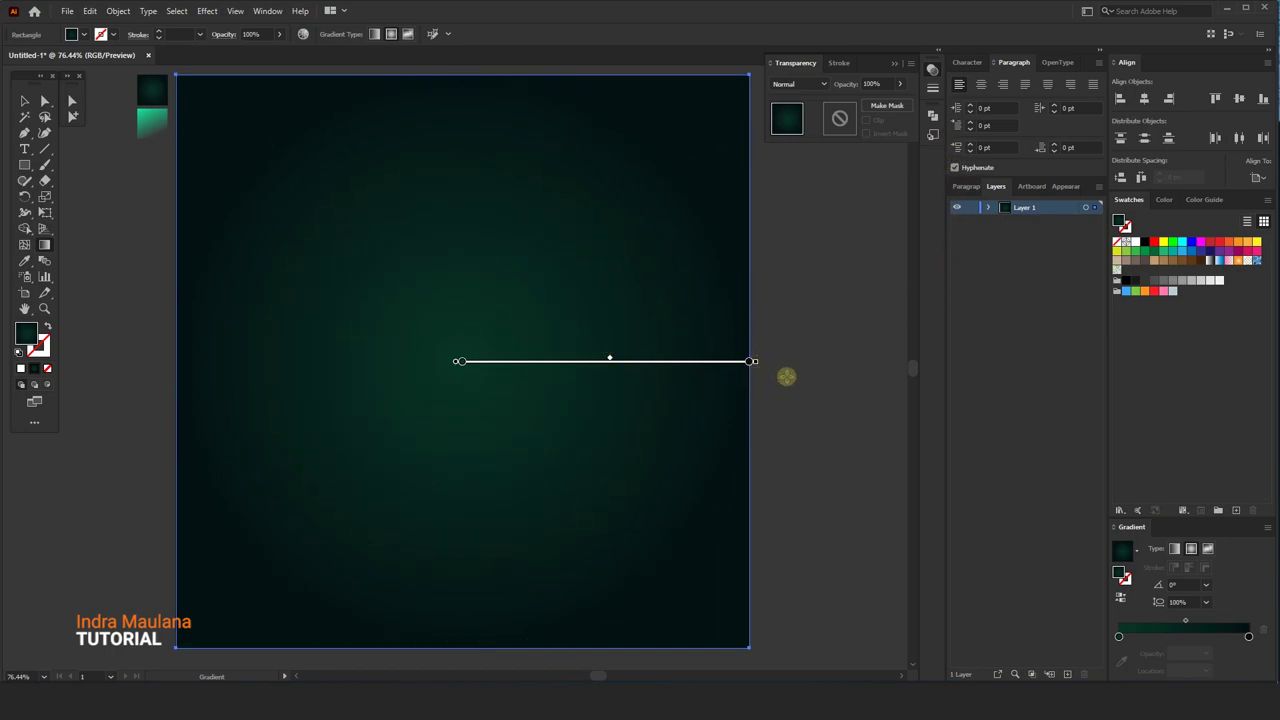
pyautogui.moveTo(754, 361); pyautogui.dragTo(769, 362)
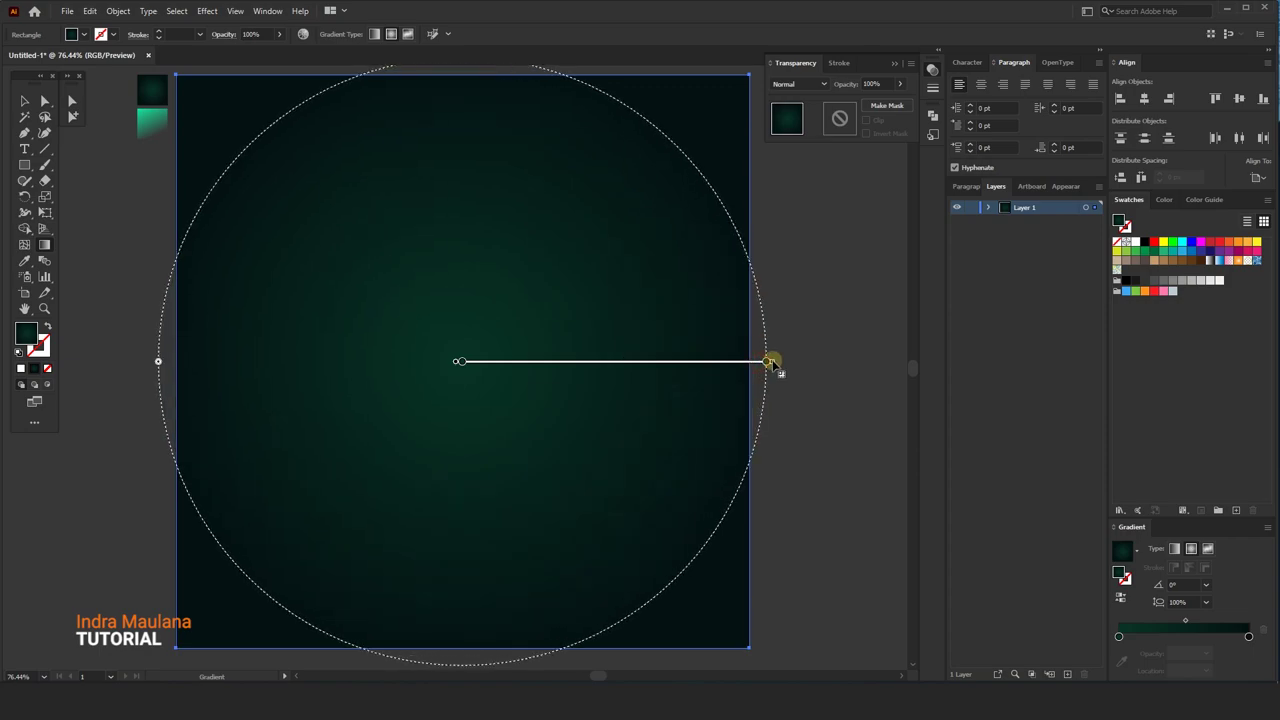
pyautogui.click(1124, 599)
pyautogui.click(1122, 599)
# - Lock the background rectangle with Object > Lock > Selection
pyautogui.press('v')
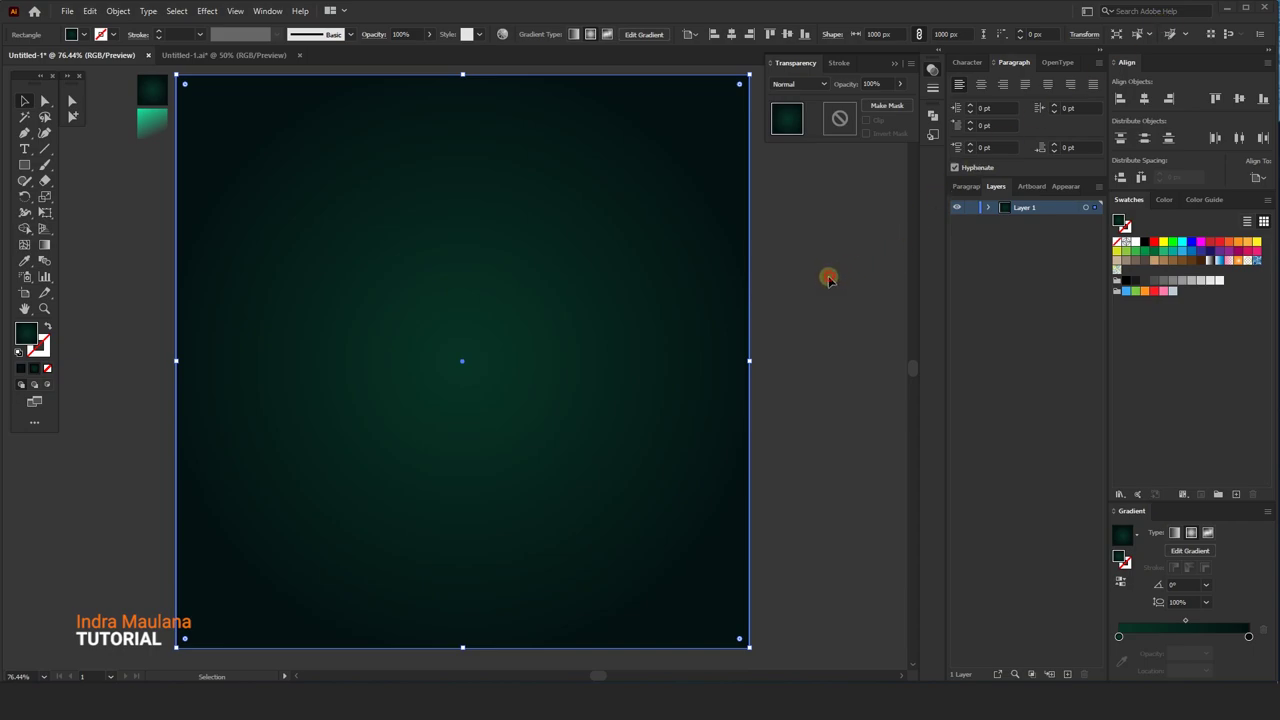
pyautogui.click(760, 350)
pyautogui.click(700, 365)
pyautogui.click(93, 16)
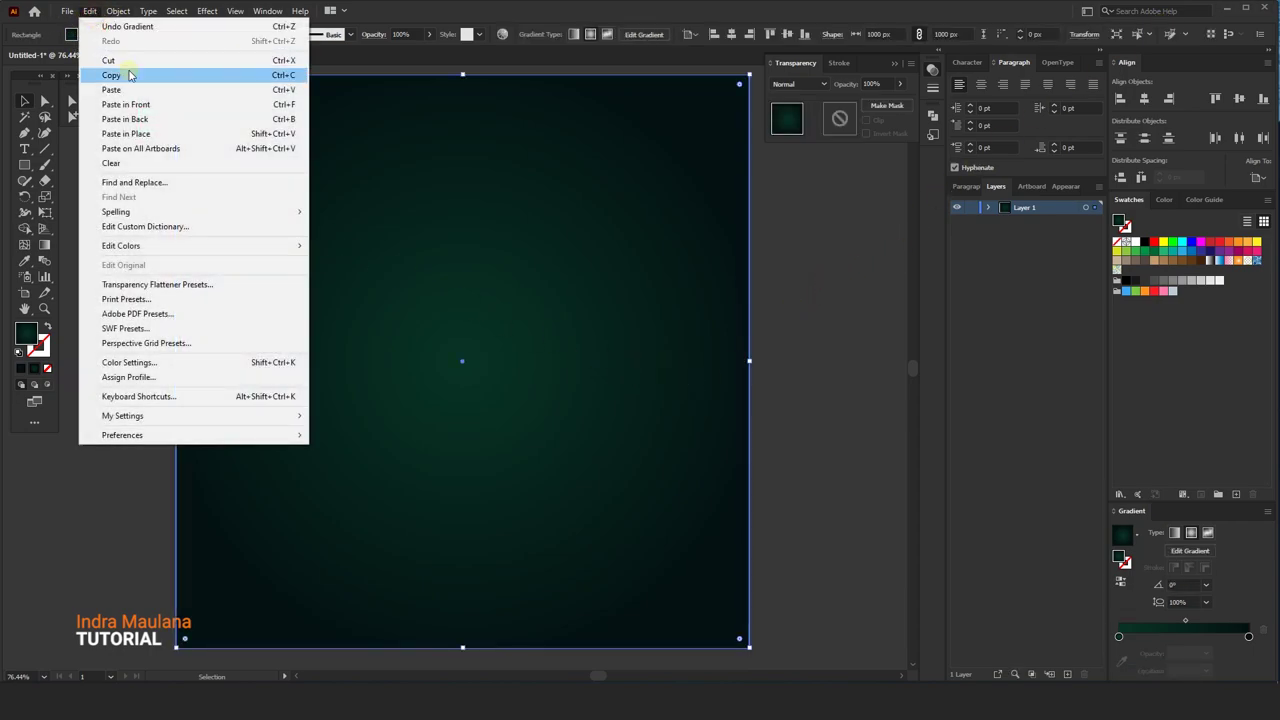
pyautogui.click(118, 12)
pyautogui.moveTo(134, 104)
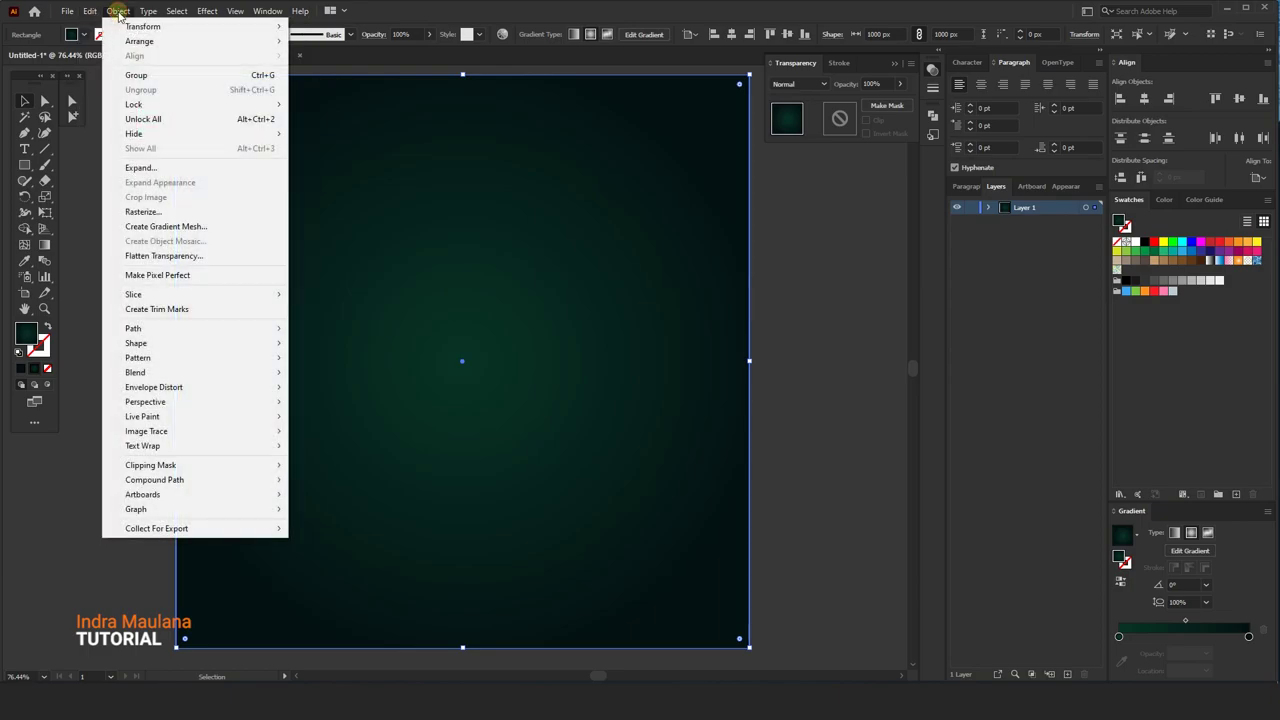
pyautogui.click(352, 108)
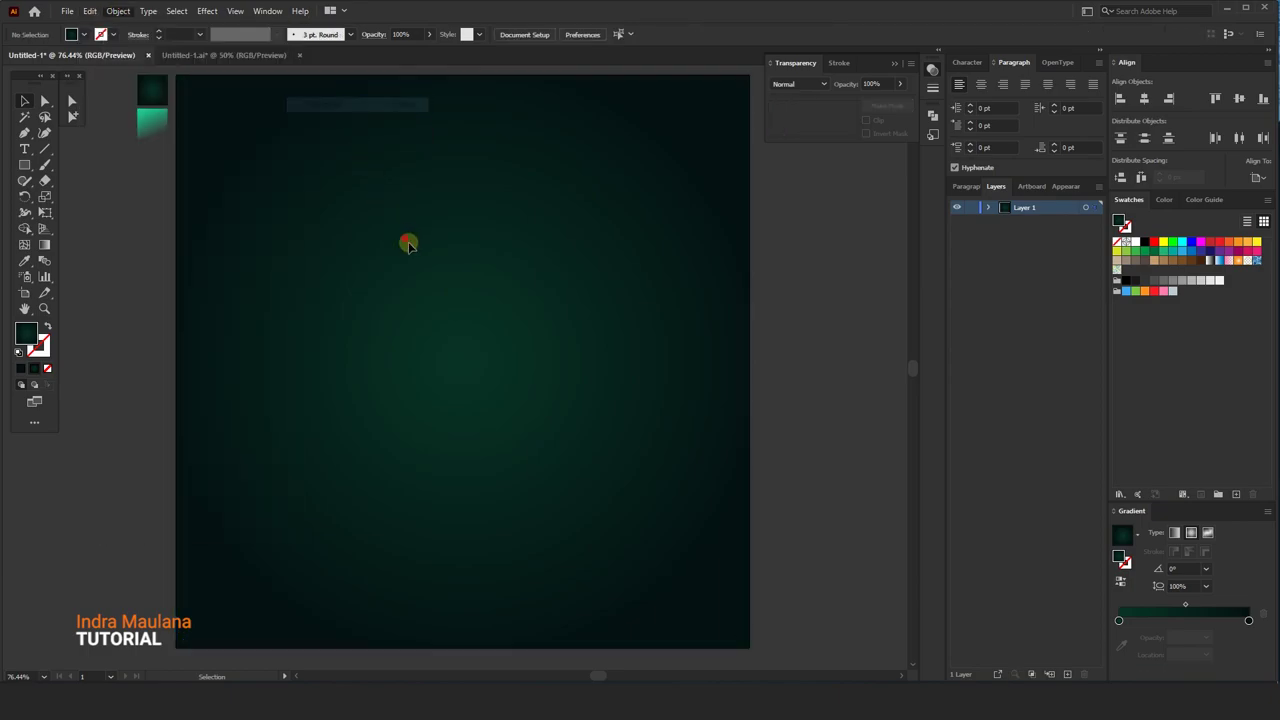
# - Confirm the locked background can't be selected, then zoom out and pan left
pyautogui.moveTo(408, 243); pyautogui.dragTo(757, 543)
pyautogui.moveTo(703, 393); pyautogui.dragTo(306, 489)
pyautogui.scroll(-2, 399, 386)
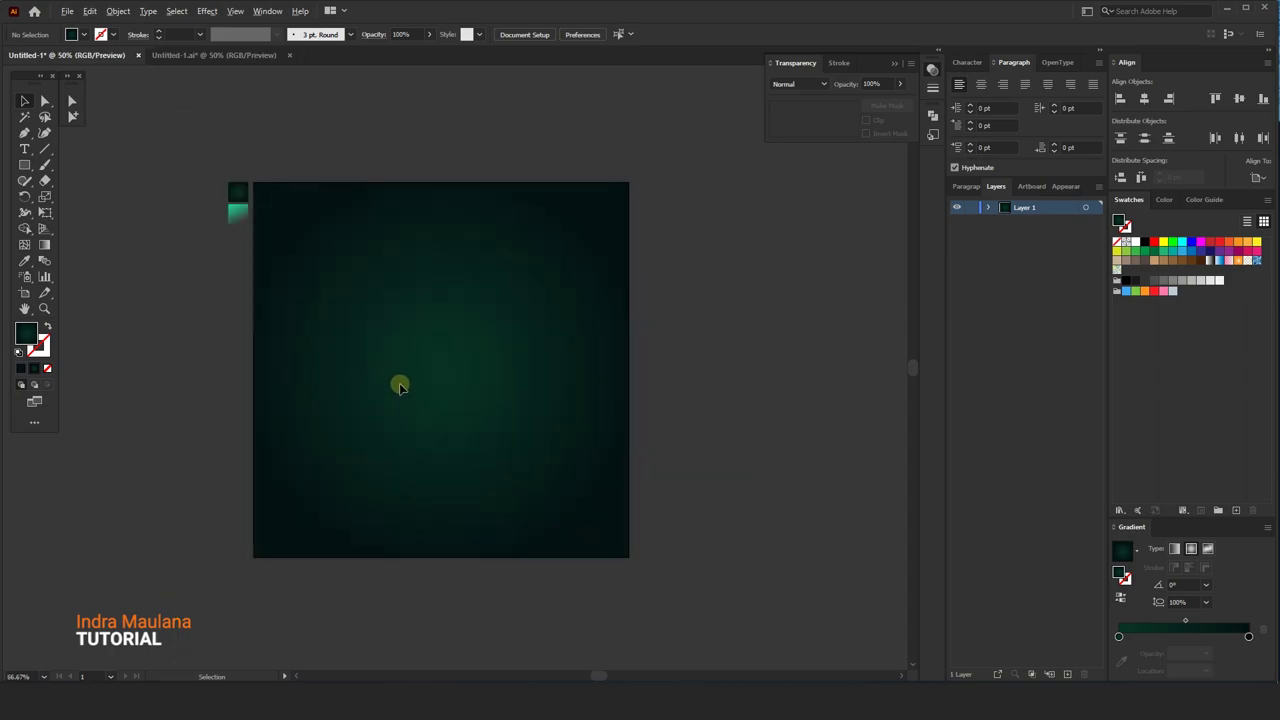
pyautogui.moveTo(601, 347); pyautogui.dragTo(424, 354)
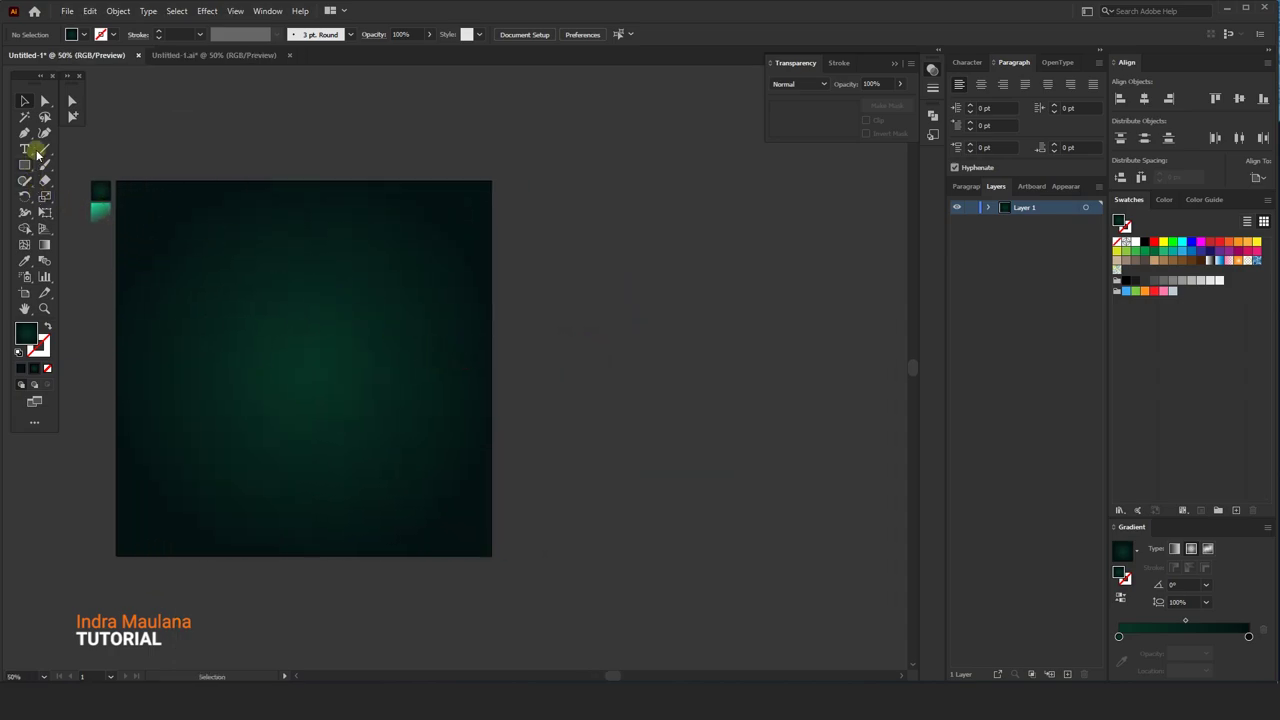
pyautogui.click(266, 11)
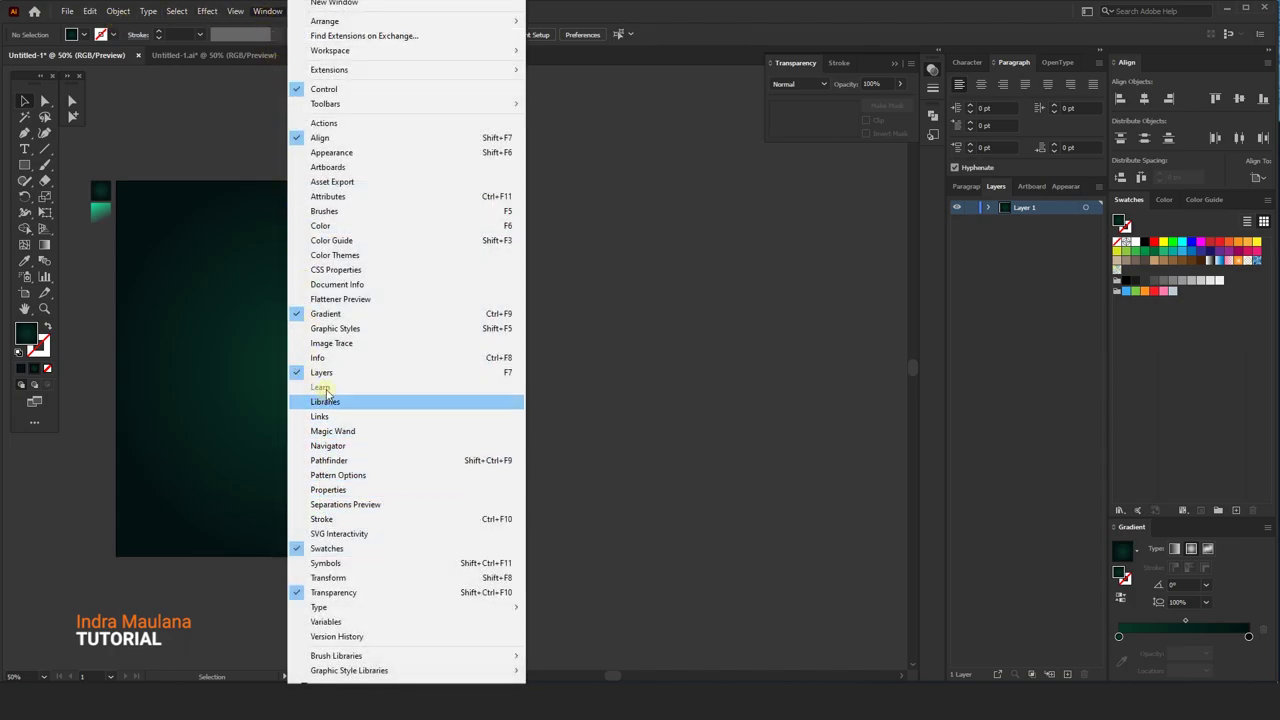
# - Open the Brushes panel and load the Artistic_Calligraphic brush library
pyautogui.click(336, 211)
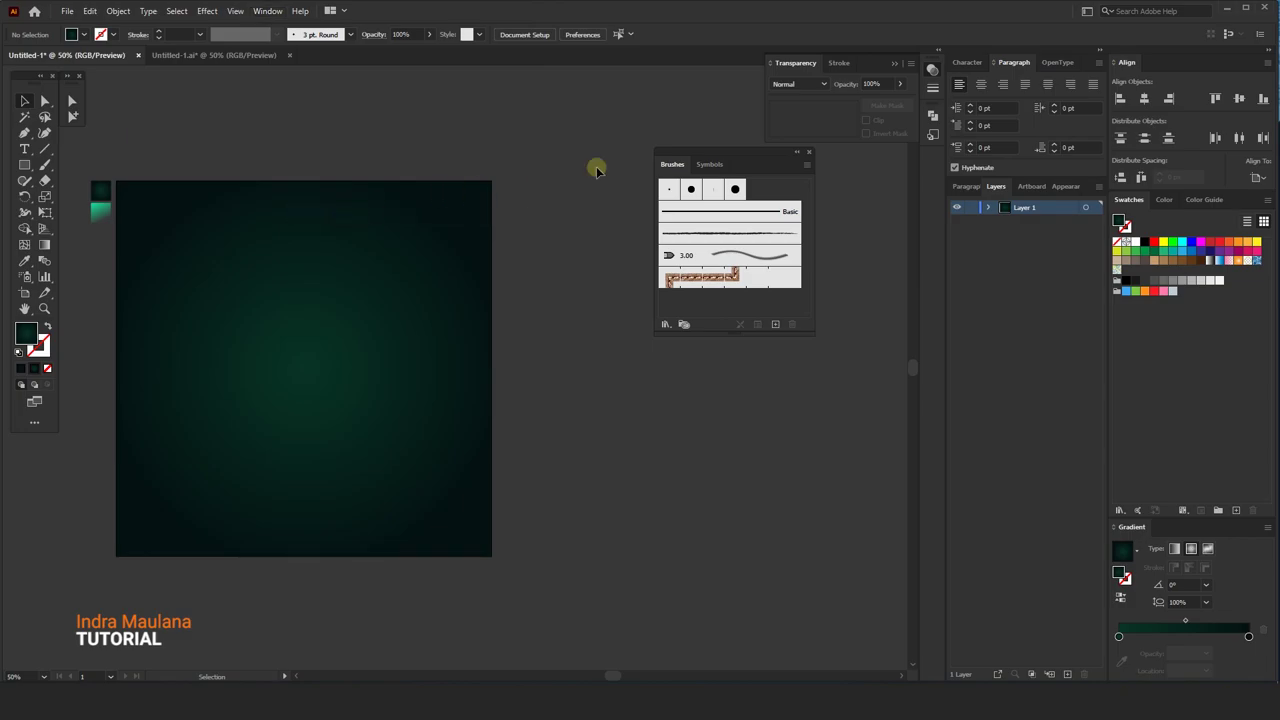
pyautogui.moveTo(765, 153); pyautogui.dragTo(844, 172)
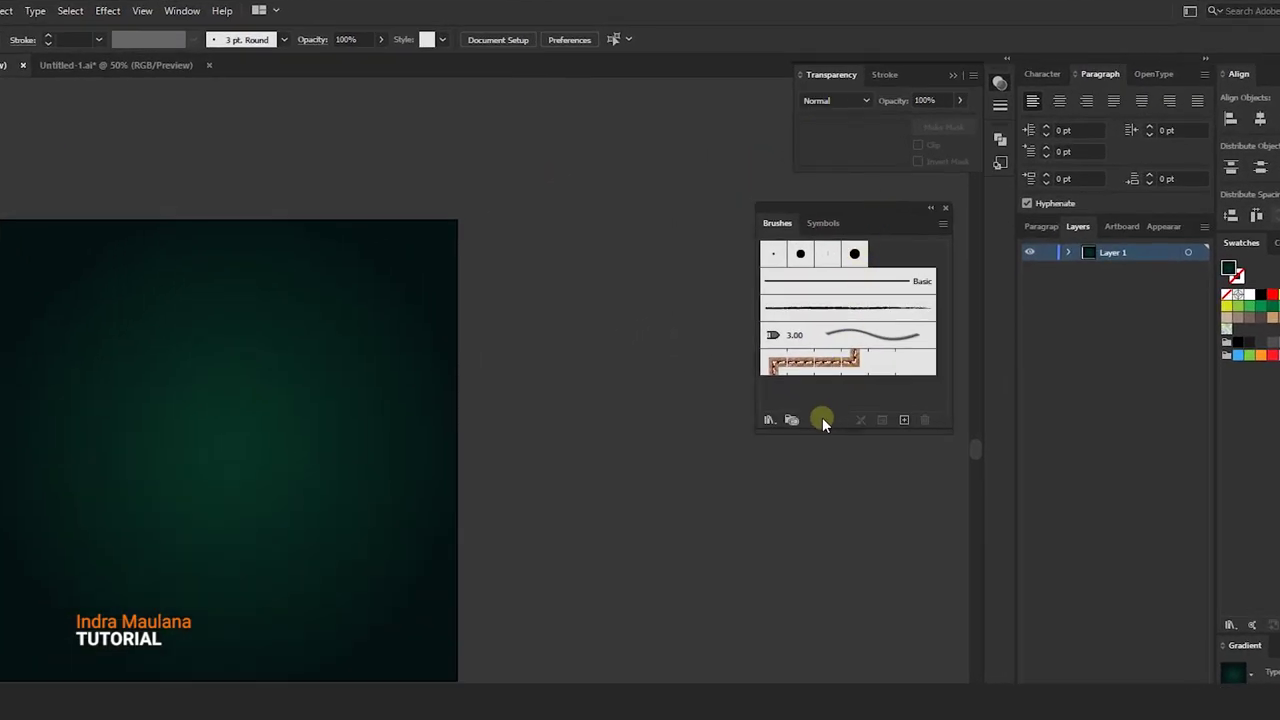
pyautogui.click(769, 421)
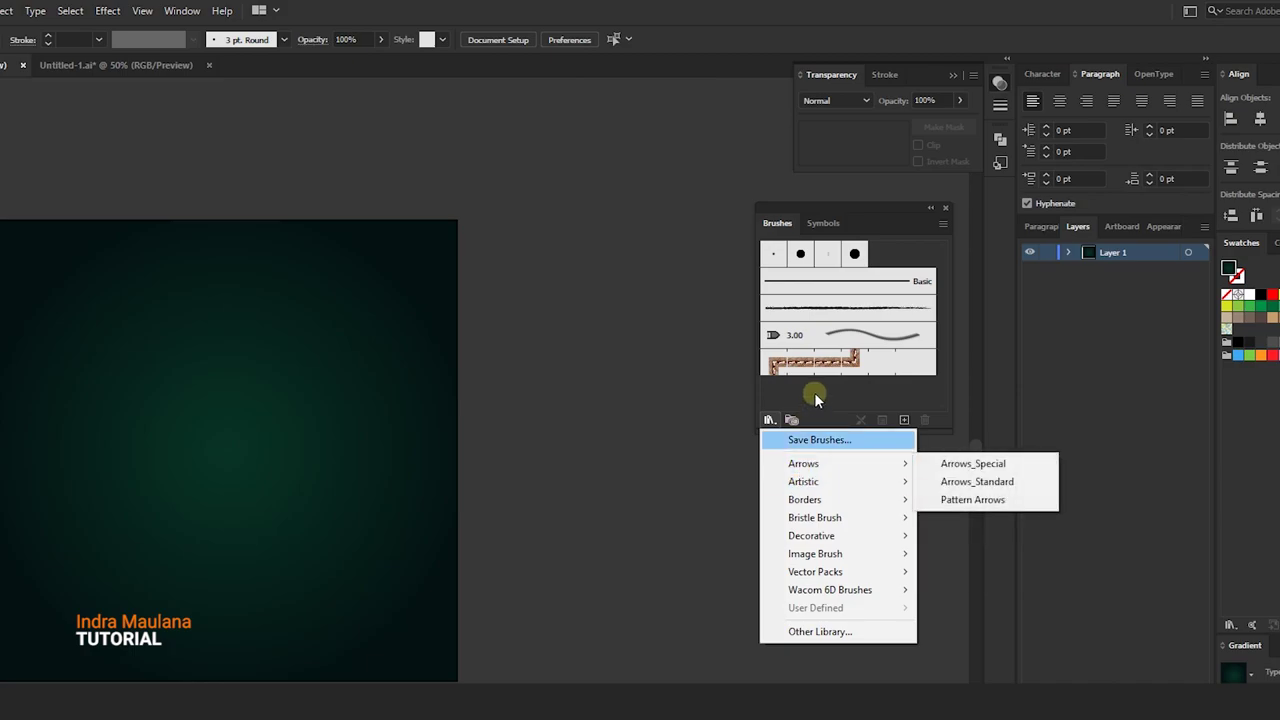
pyautogui.moveTo(803, 481)
pyautogui.click(966, 481)
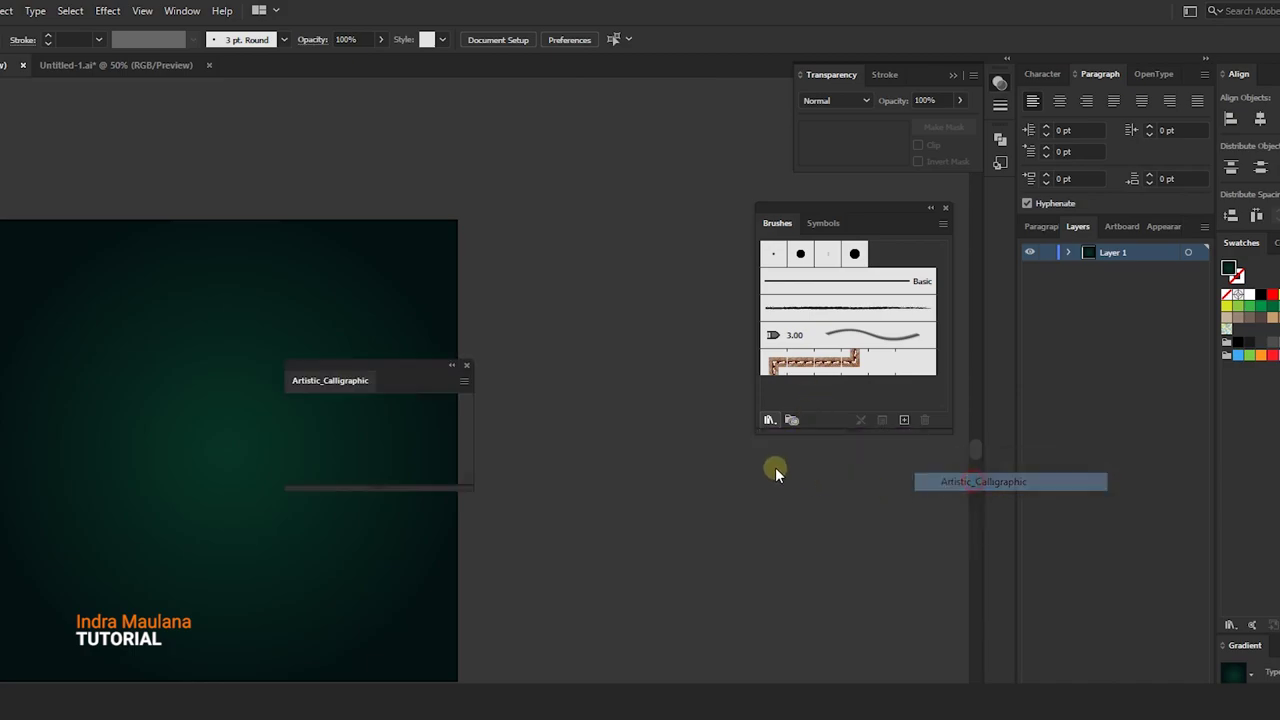
pyautogui.moveTo(481, 501); pyautogui.dragTo(606, 619)
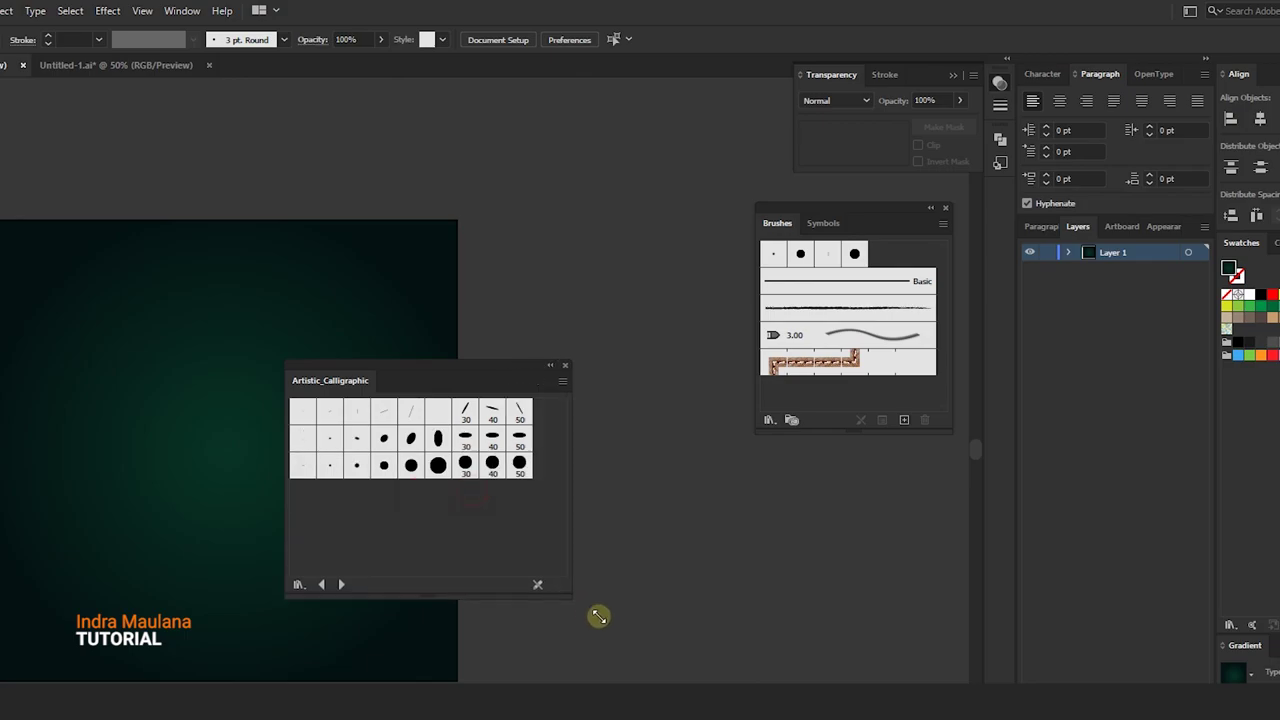
# - Switch to the Artistic_ChalkCharcoalPencil library and place a charcoal stroke above the artboard
pyautogui.click(343, 606)
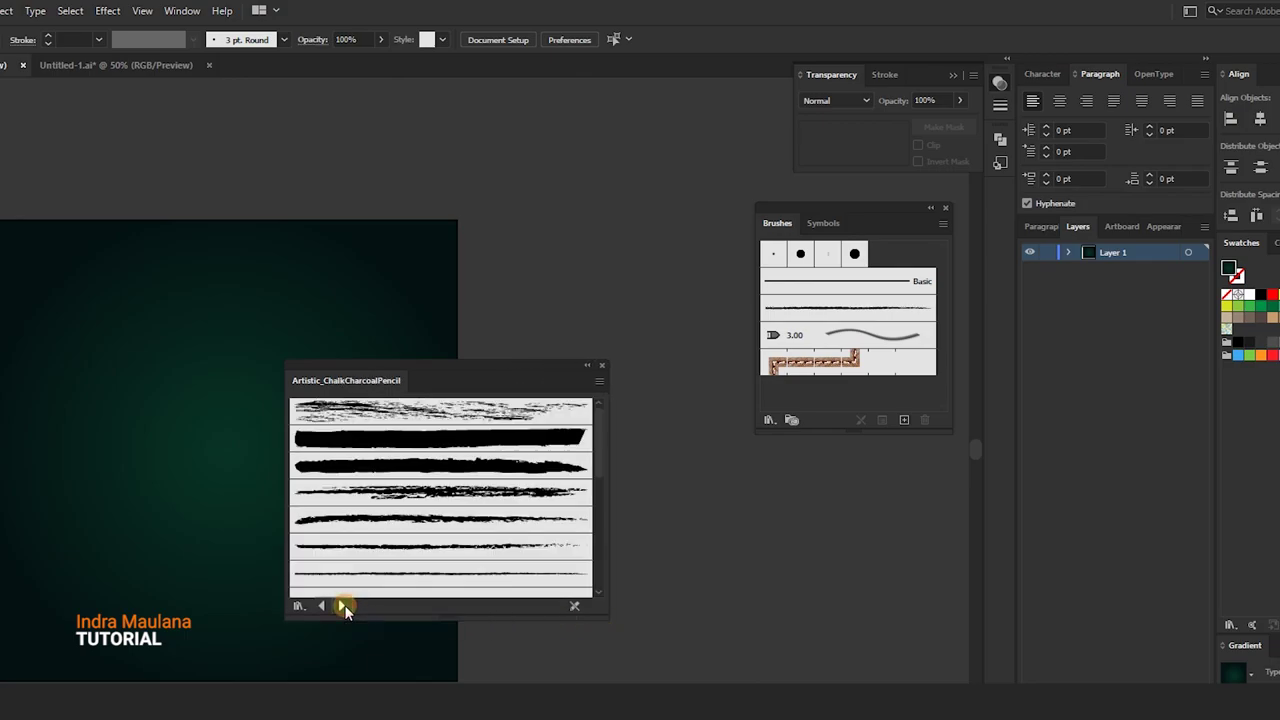
pyautogui.click(343, 606)
pyautogui.click(343, 606)
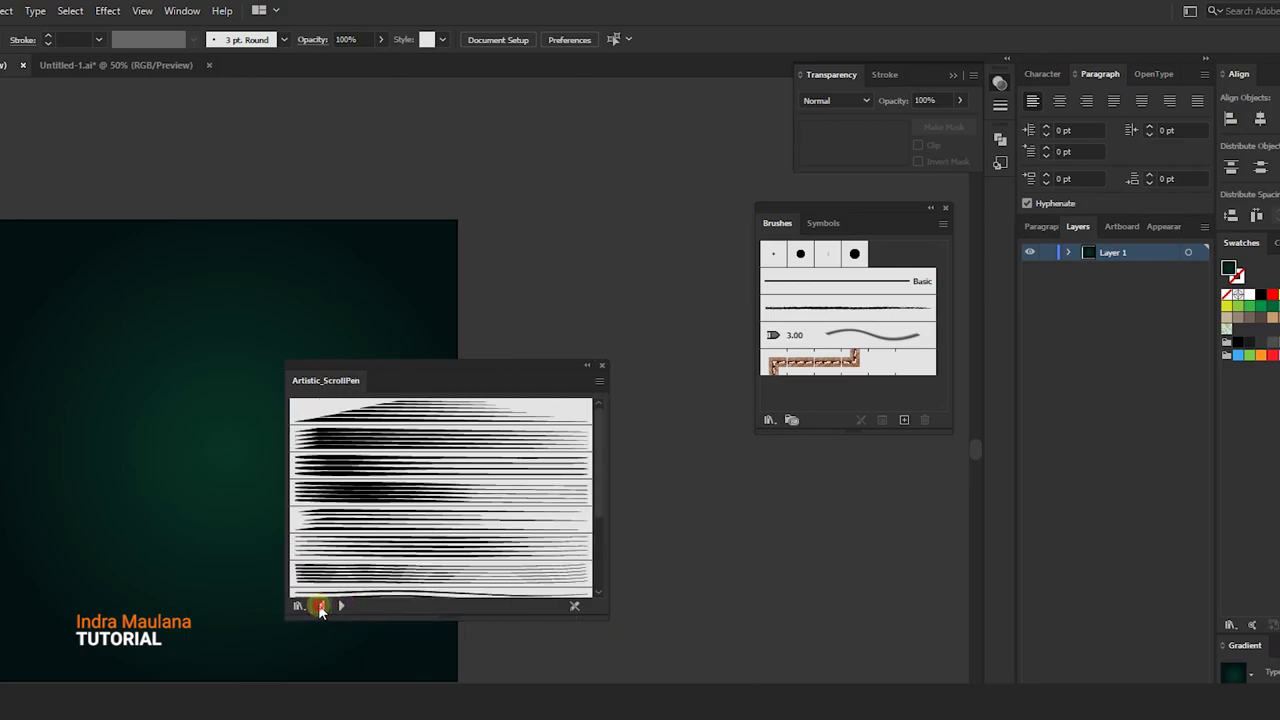
pyautogui.click(320, 606)
pyautogui.click(320, 606)
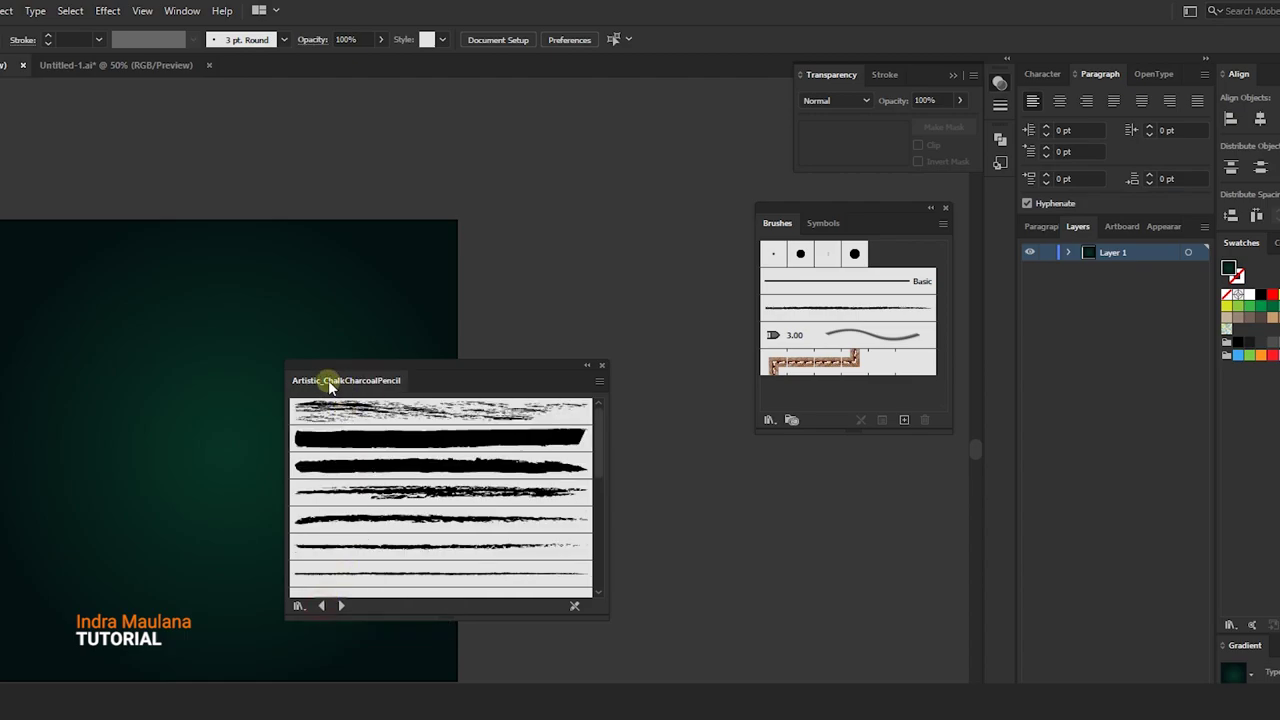
pyautogui.moveTo(330, 385); pyautogui.dragTo(591, 134)
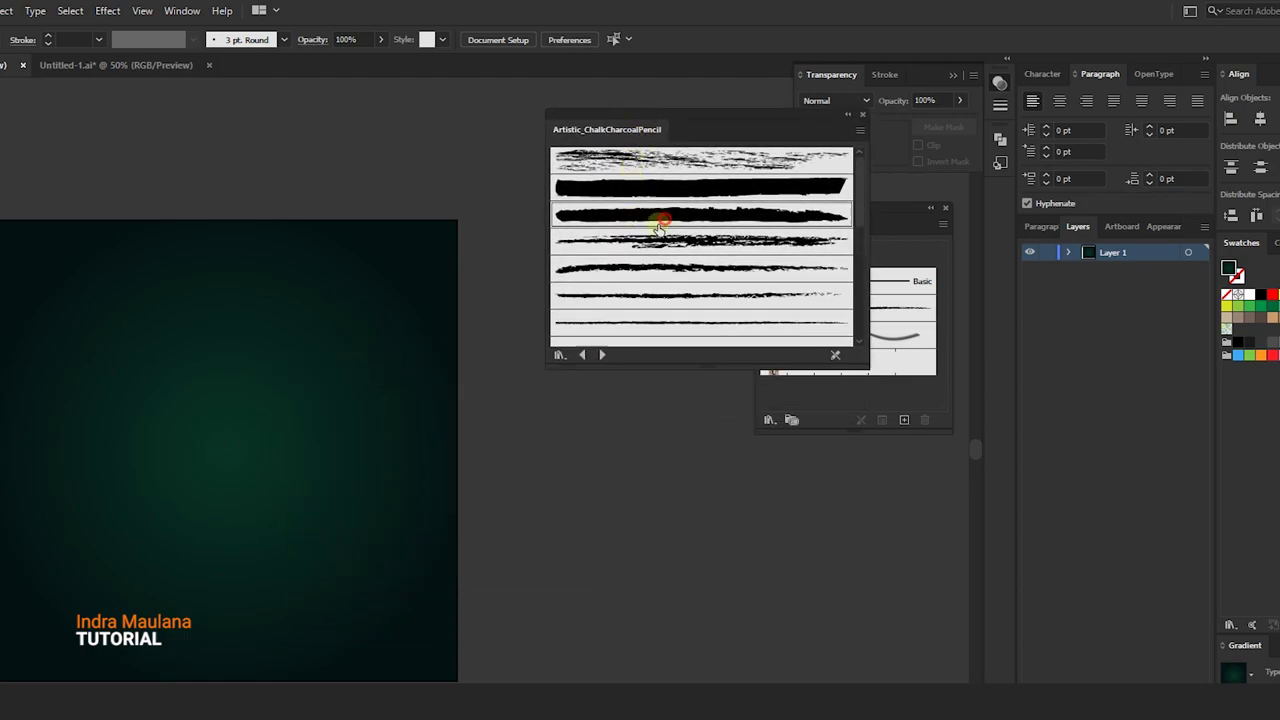
pyautogui.moveTo(660, 218); pyautogui.dragTo(383, 112)
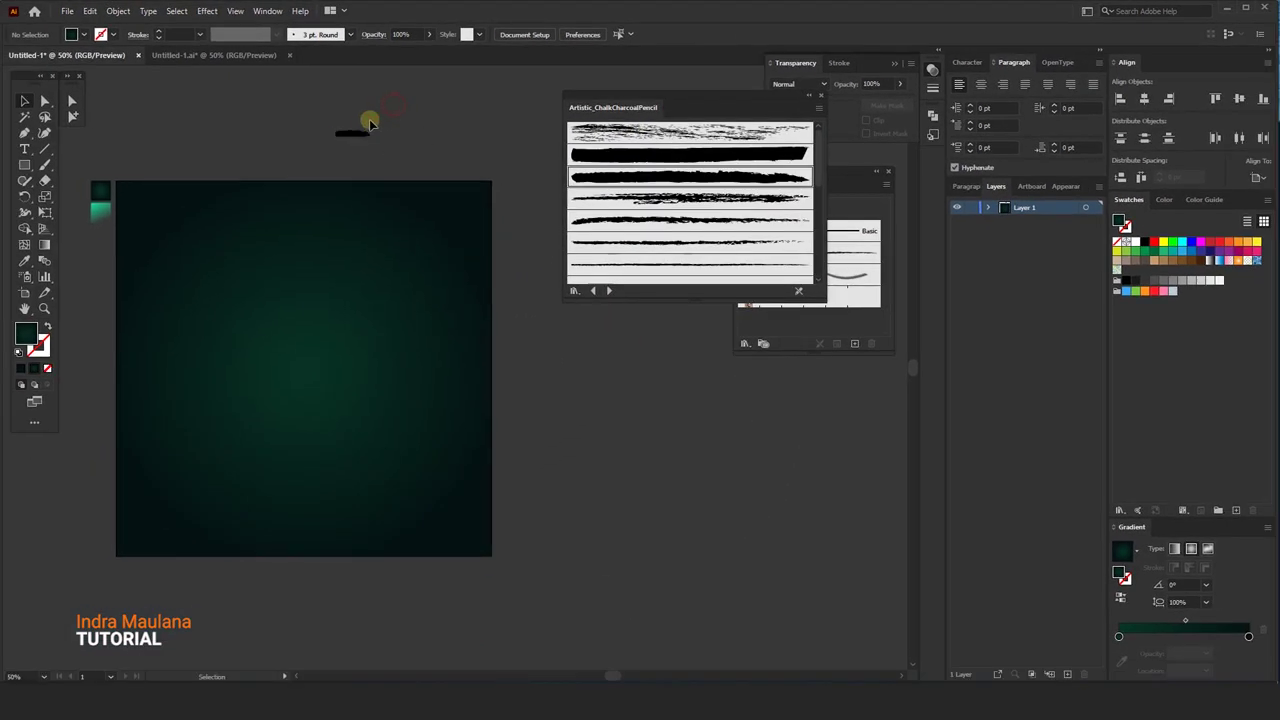
# - Fully ungroup the charcoal stroke and delete its leftover outline
pyautogui.scroll(5, 370, 122)
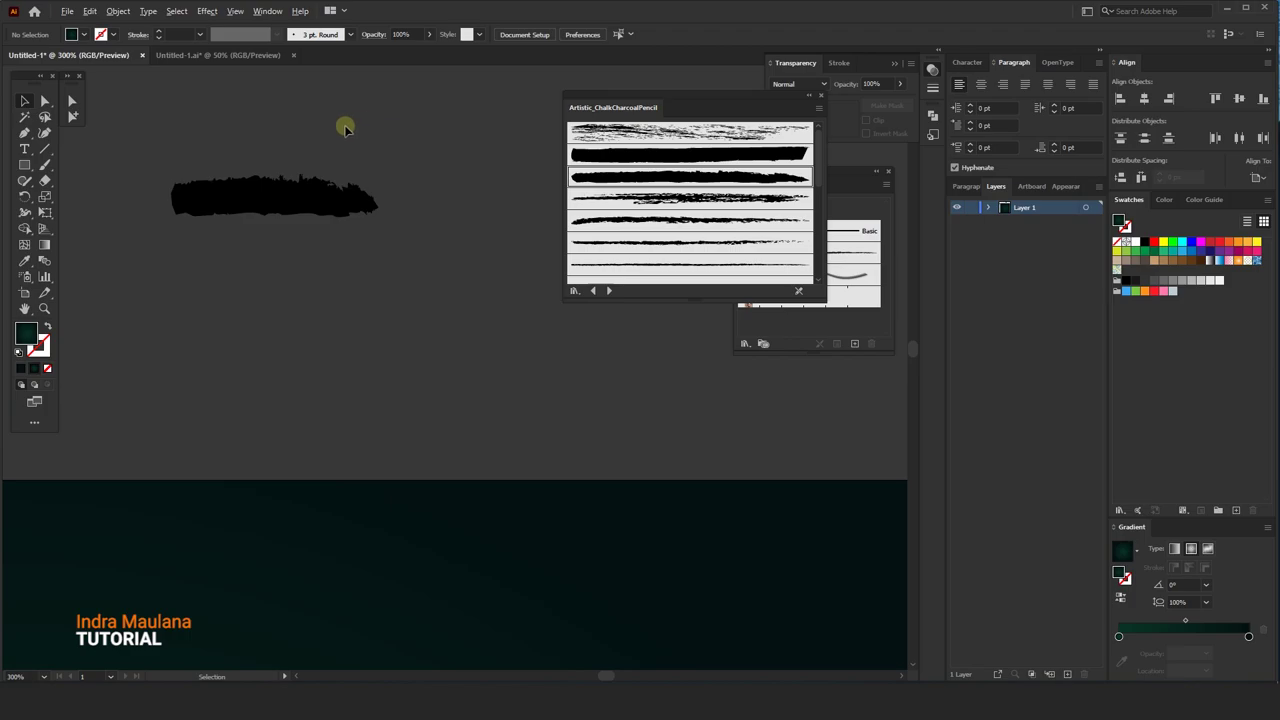
pyautogui.click(357, 222)
pyautogui.rightClick(315, 203)
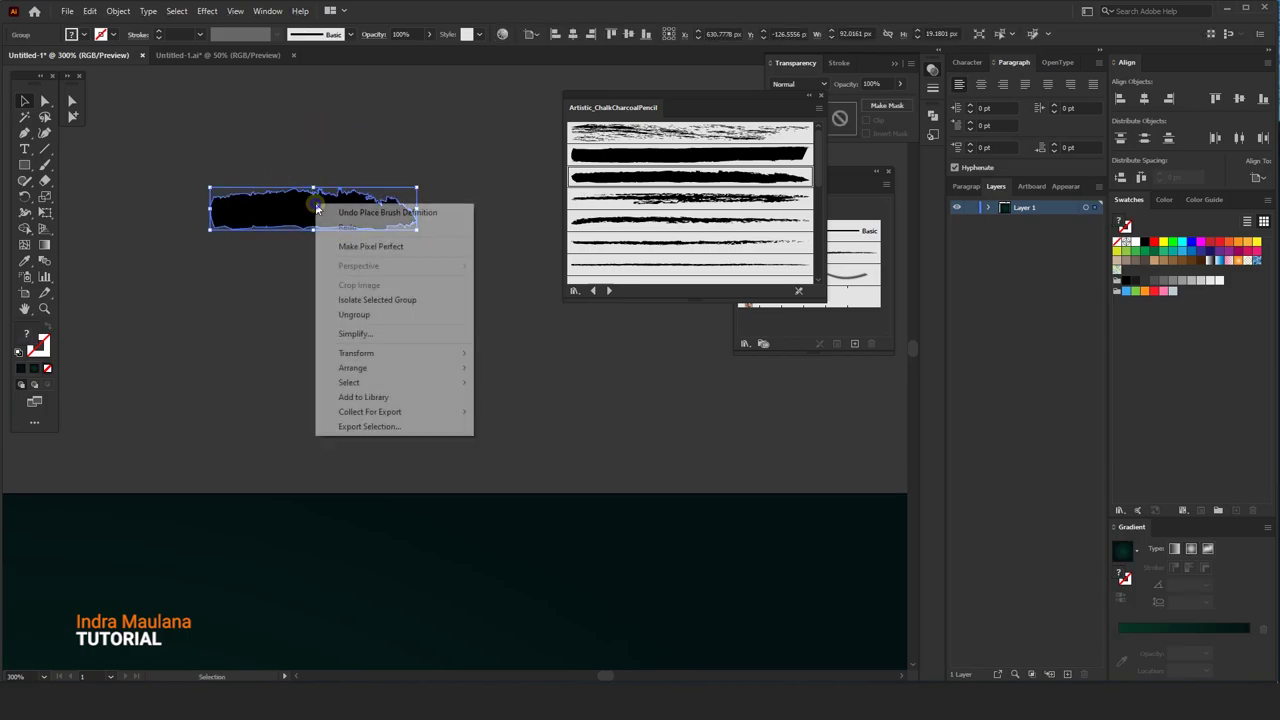
pyautogui.click(821, 99)
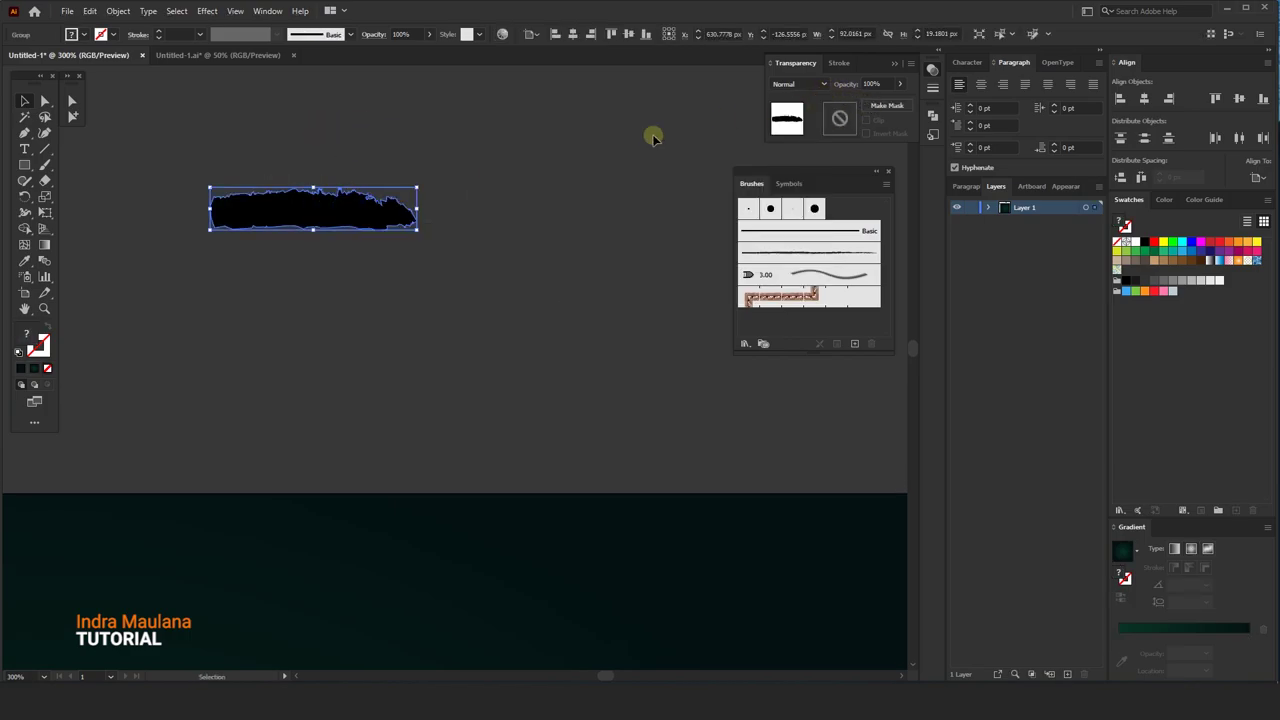
pyautogui.rightClick(378, 200)
pyautogui.click(432, 310)
pyautogui.rightClick(350, 201)
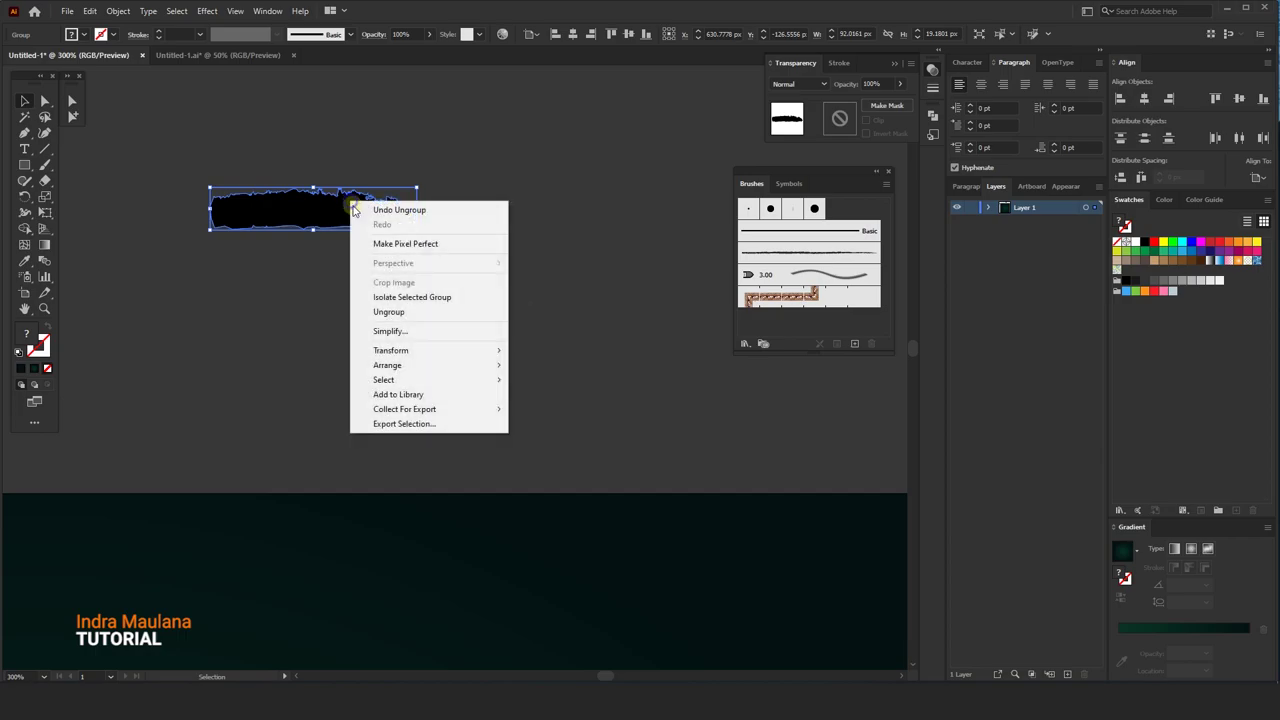
pyautogui.click(422, 310)
pyautogui.click(490, 278)
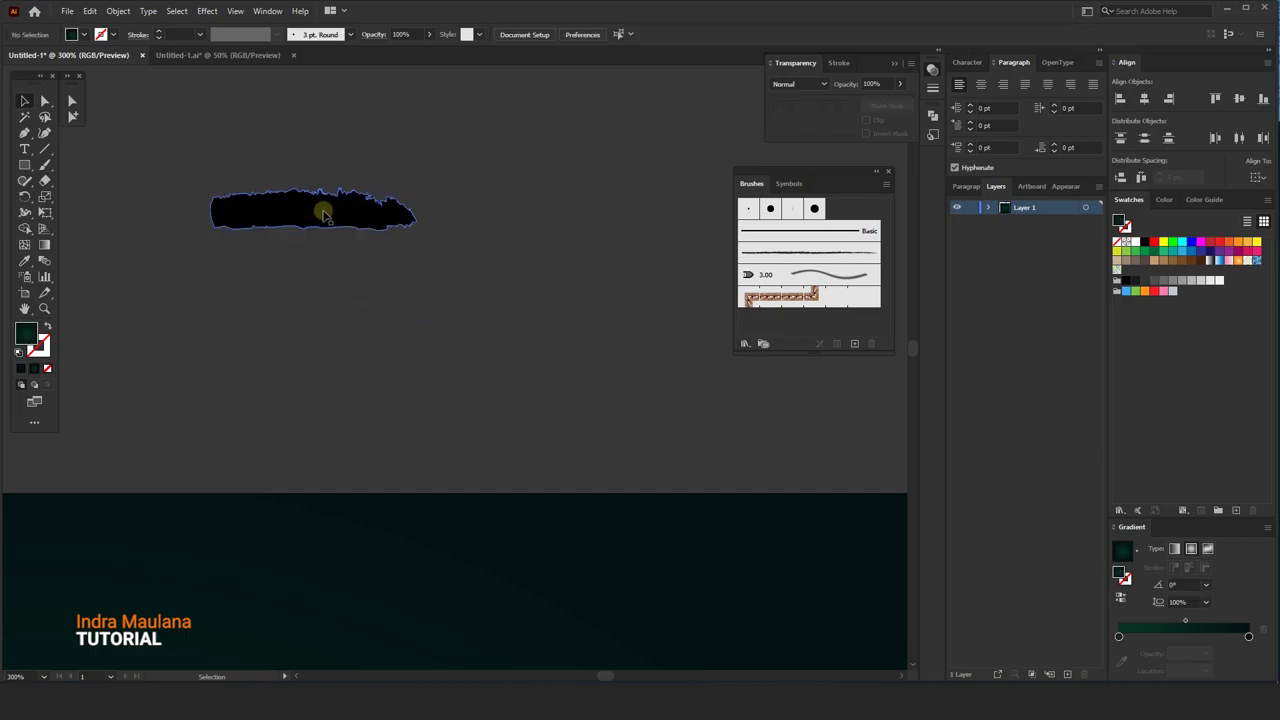
pyautogui.moveTo(323, 213)
pyautogui.mouseDown()
pyautogui.moveTo(727, 260)
pyautogui.moveTo(674, 280)
pyautogui.moveTo(643, 343)
pyautogui.moveTo(655, 373)
pyautogui.mouseUp()
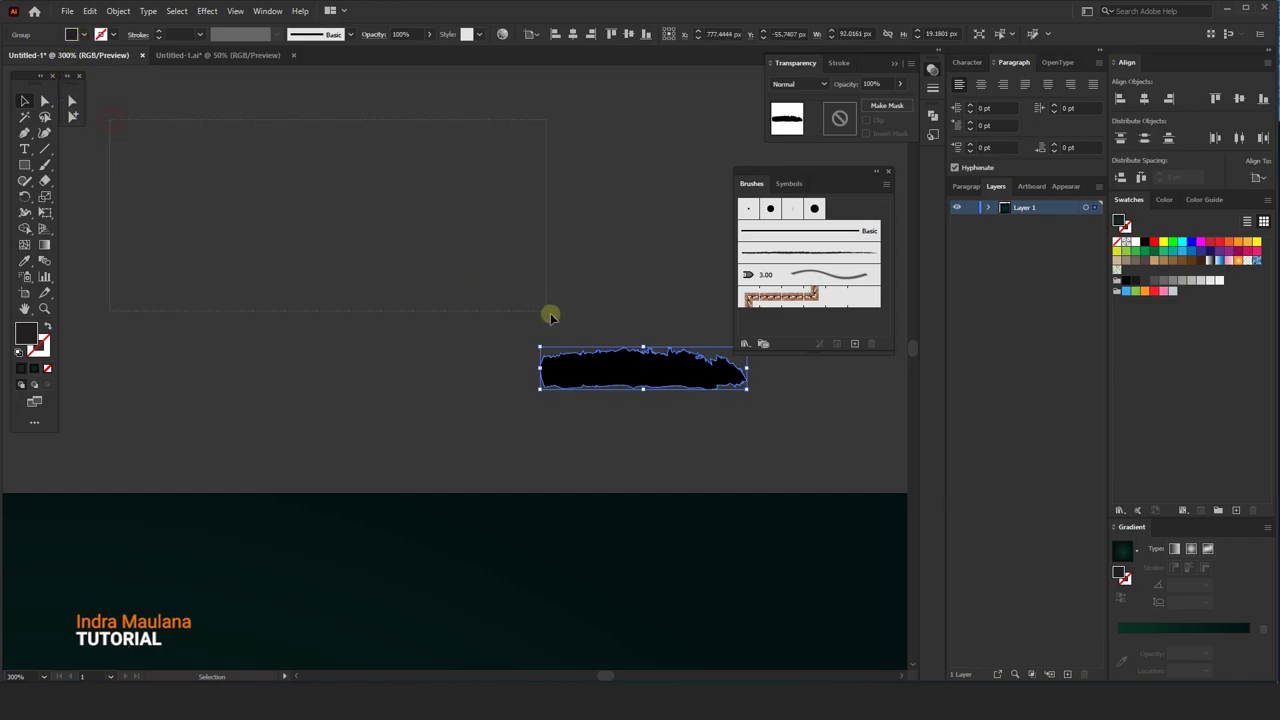
pyautogui.press('Delete')
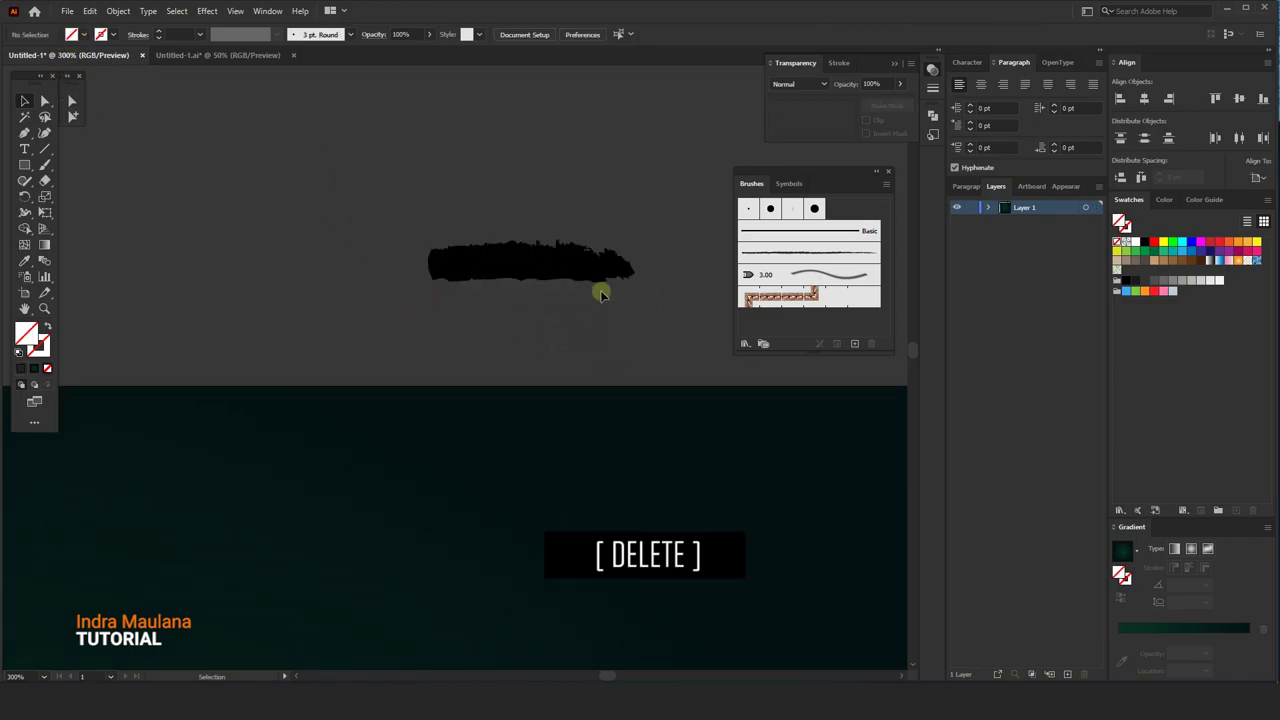
# - Enlarge the black stroke and position it just above the artboard's top edge
pyautogui.click(540, 270)
pyautogui.hotkey('ctrl', '-')
pyautogui.hotkey('ctrl', '-')
pyautogui.hotkey('ctrl', '-')
pyautogui.moveTo(523, 286)
pyautogui.mouseDown()
pyautogui.moveTo(336, 221)
pyautogui.moveTo(955, 300)
pyautogui.mouseUp()
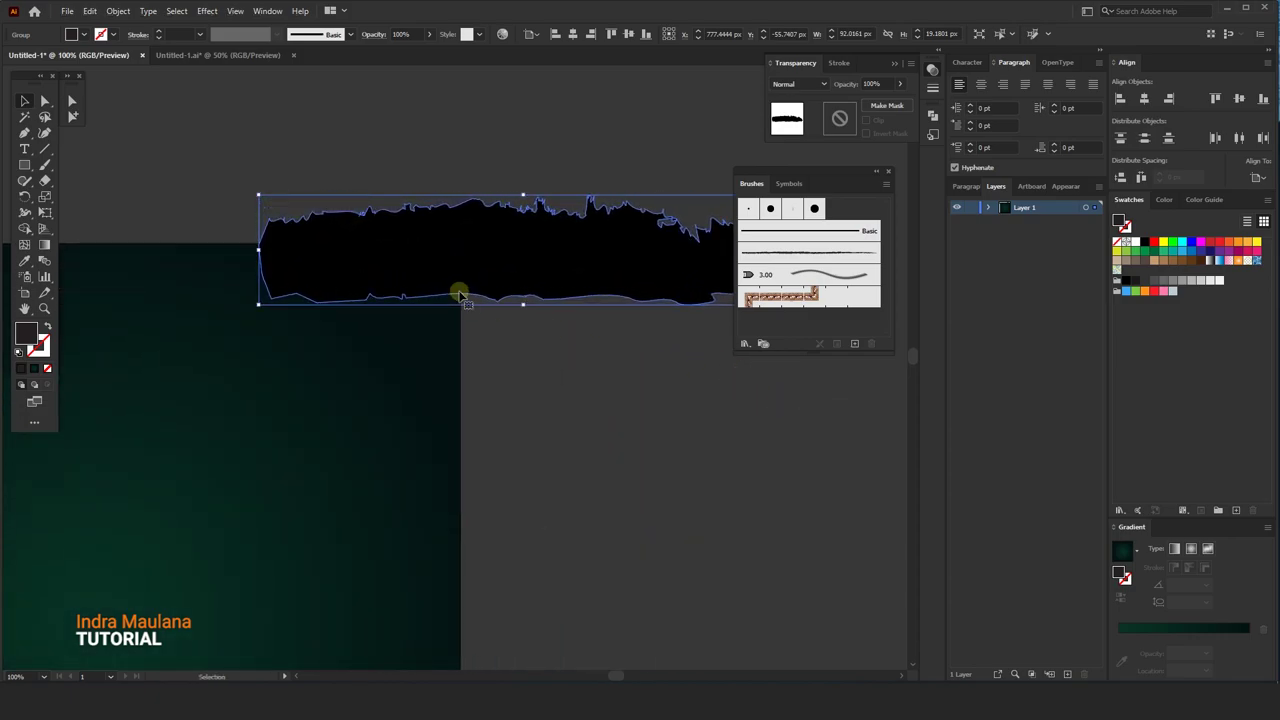
pyautogui.hotkey('ctrl', '-')
pyautogui.hotkey('ctrl', '-')
pyautogui.hotkey('ctrl', '-')
pyautogui.scroll(1, 460, 290)
pyautogui.hscroll(-2, 420, 215)
pyautogui.moveTo(510, 265); pyautogui.dragTo(400, 200)
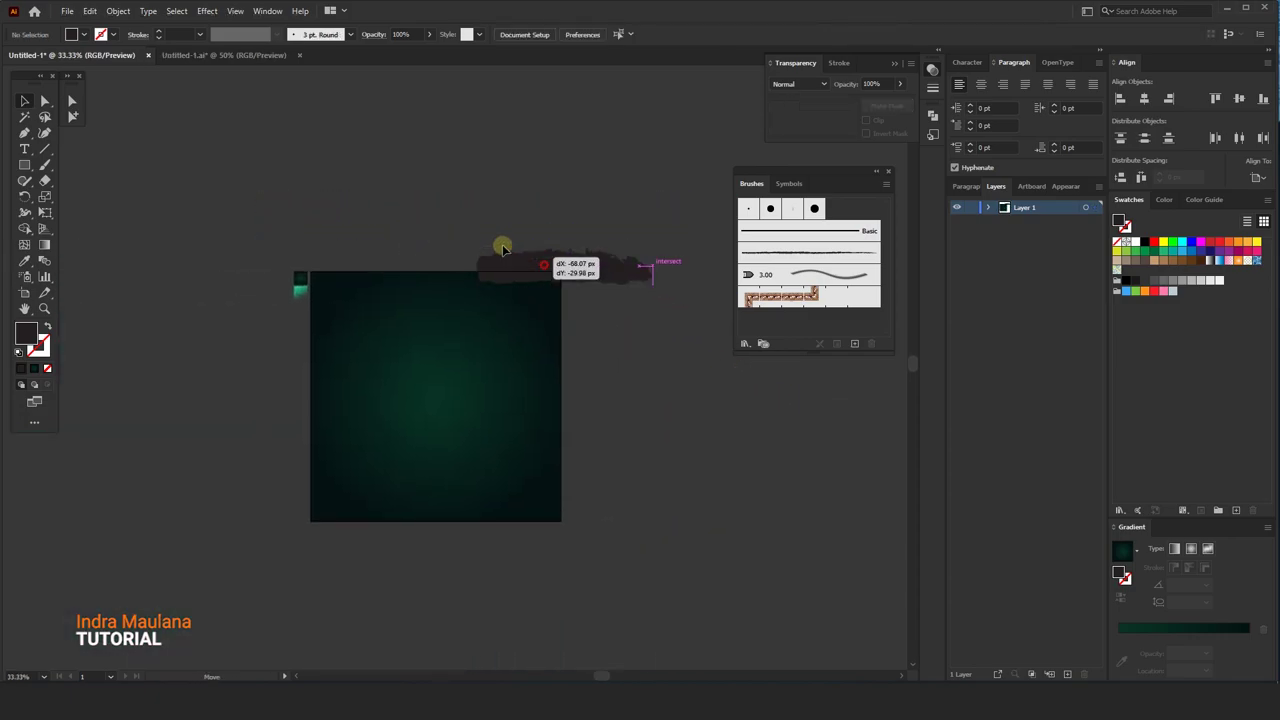
pyautogui.hotkey('ctrl', 'shift', 'a')
pyautogui.scroll(1, 371, 363)
pyautogui.moveTo(503, 437); pyautogui.dragTo(501, 410)
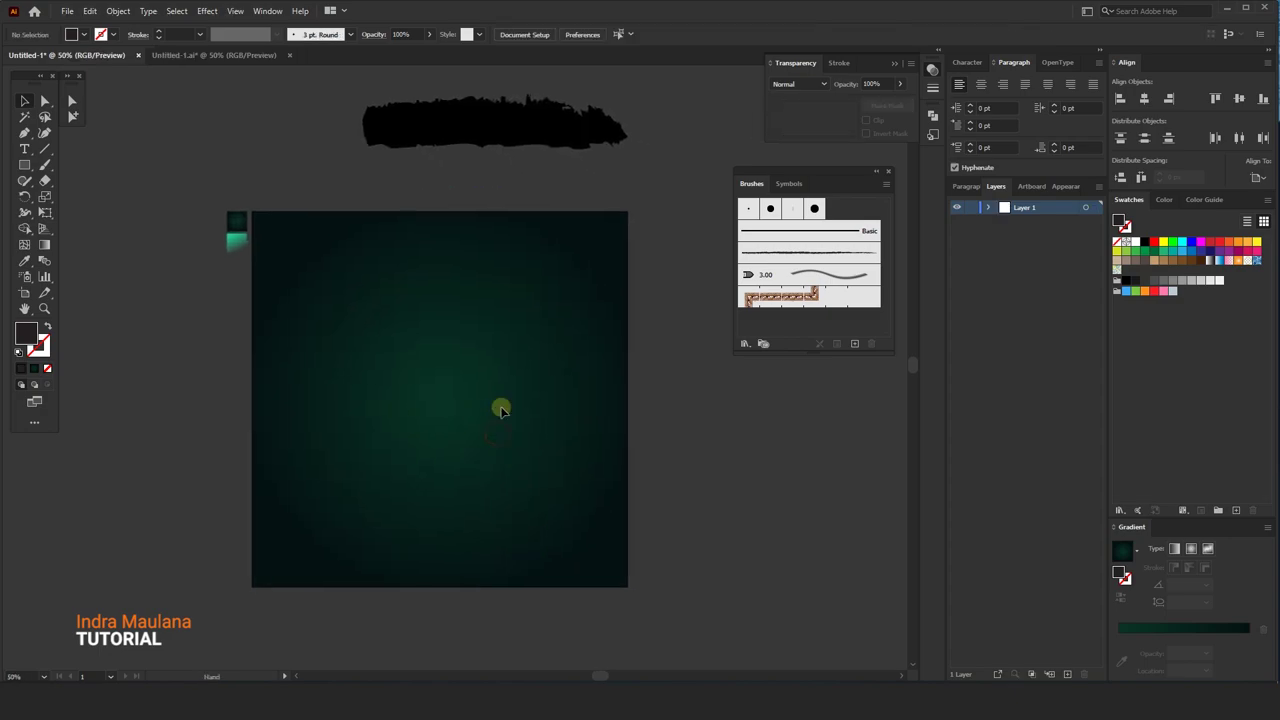
pyautogui.scroll(-1, 628, 305)
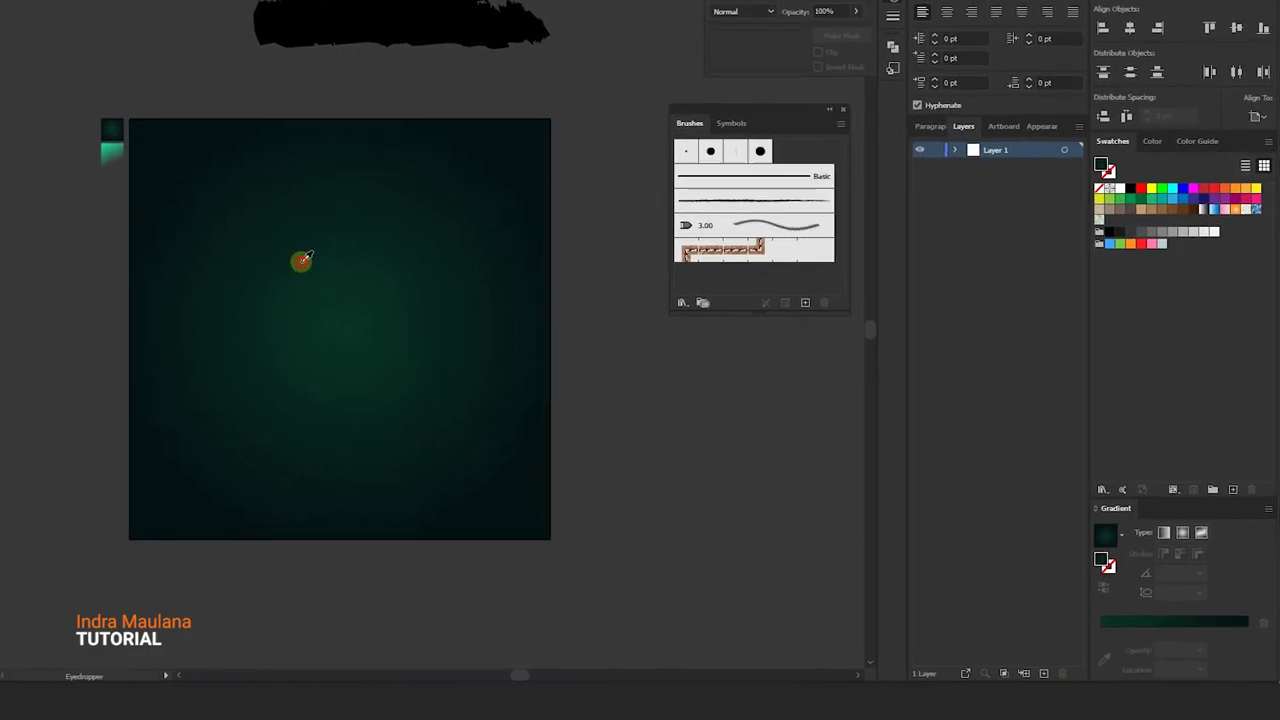
# - Set the radial gradient's outer stop to 041212 and centre stop to 083425
pyautogui.click(1238, 628)
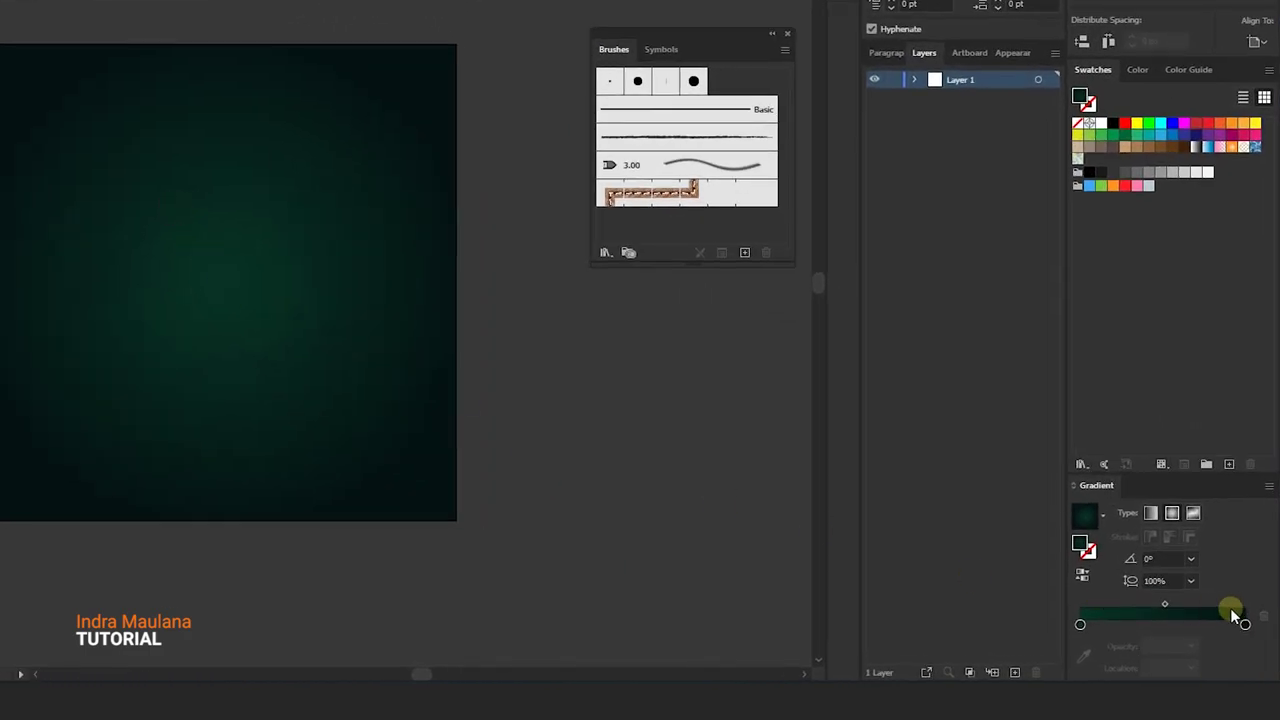
pyautogui.doubleClick(1246, 625)
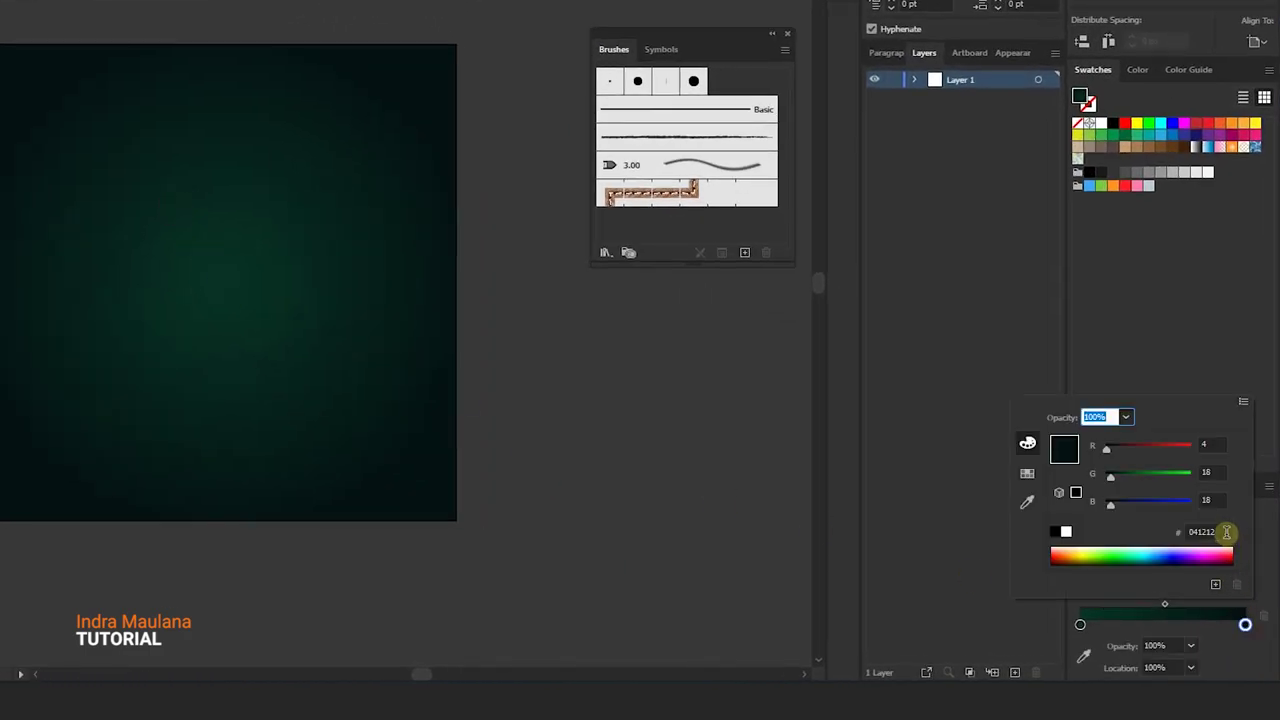
pyautogui.click(1226, 532)
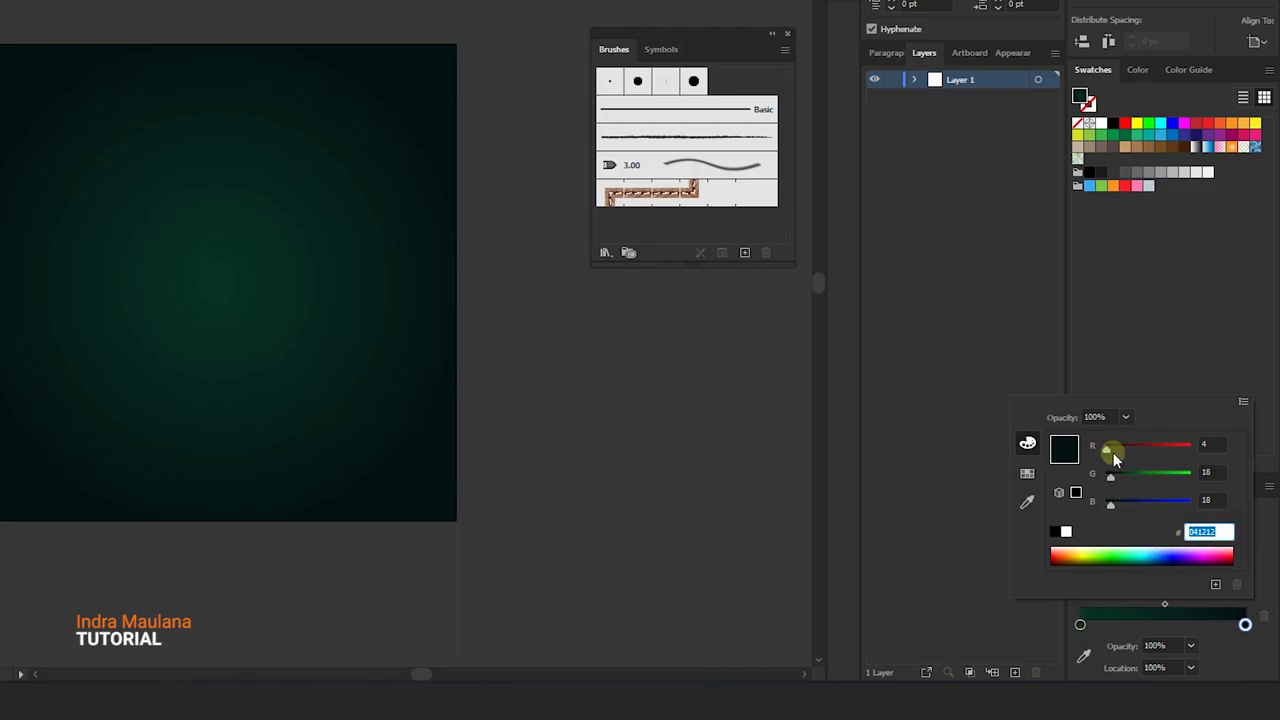
pyautogui.click(1080, 628)
pyautogui.doubleClick(1080, 626)
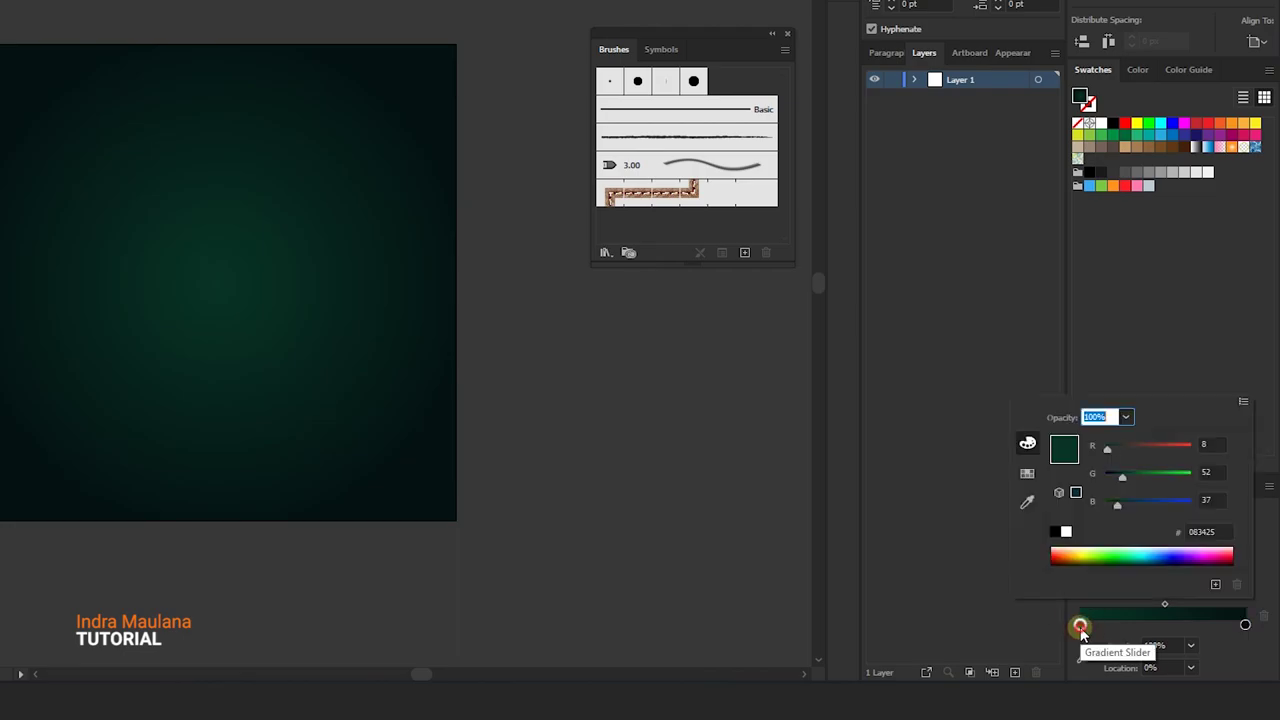
pyautogui.click(1080, 626)
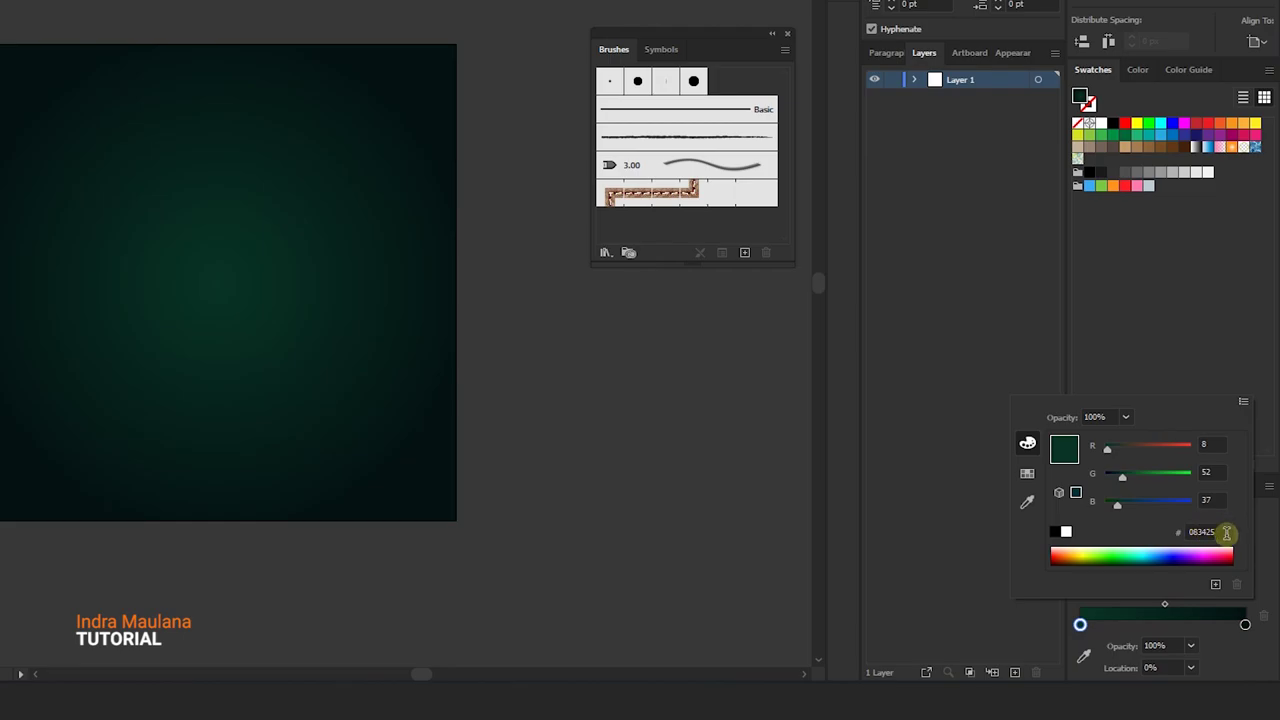
pyautogui.click(1268, 567)
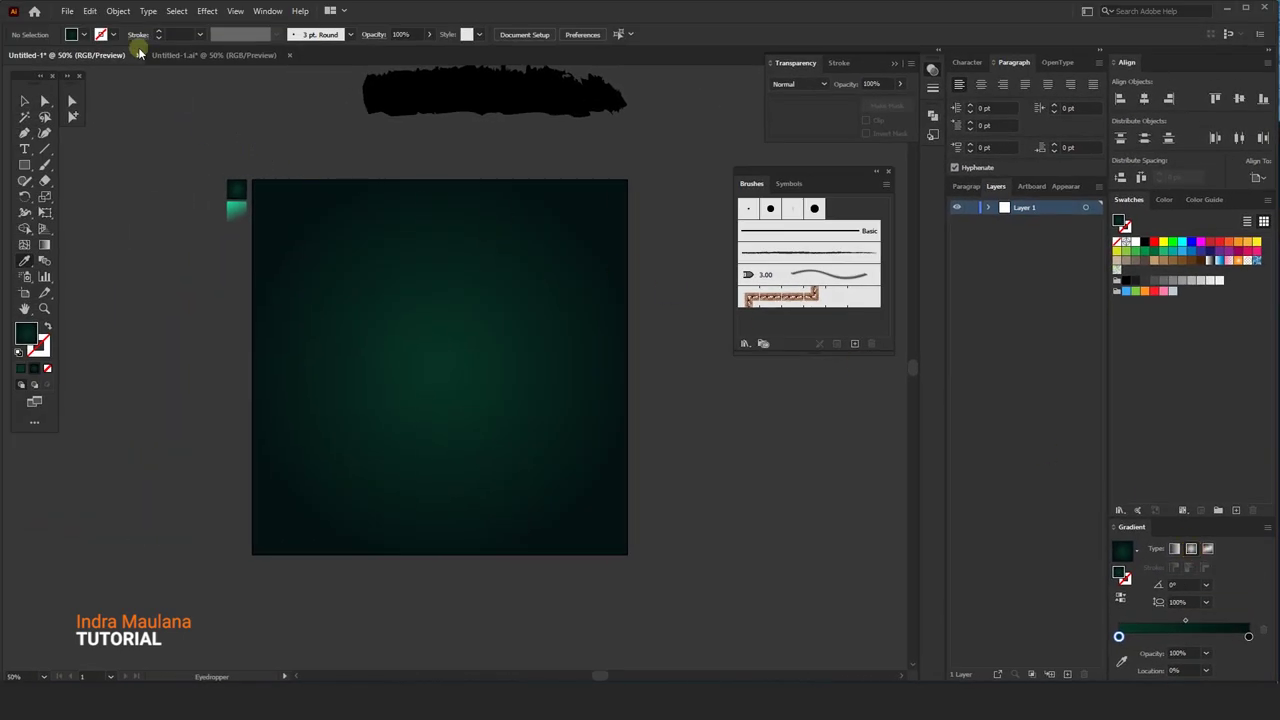
pyautogui.click(119, 11)
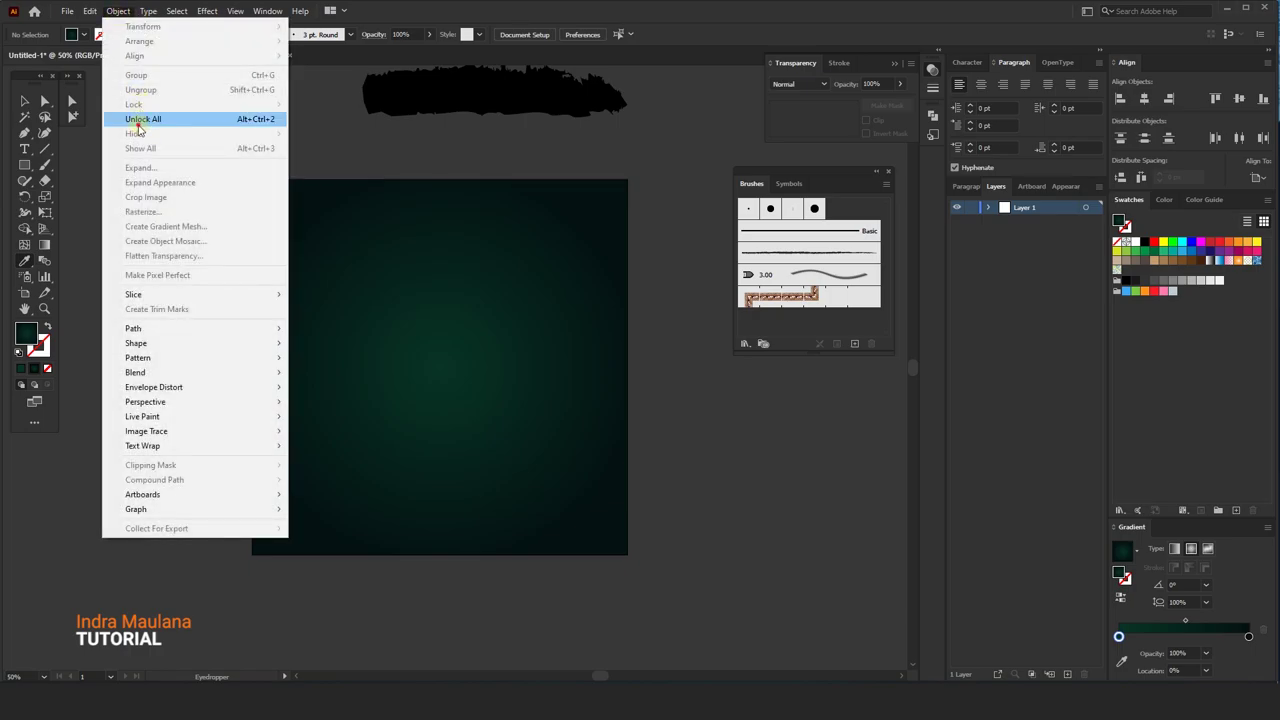
pyautogui.click(140, 118)
pyautogui.click(25, 100)
pyautogui.click(210, 120)
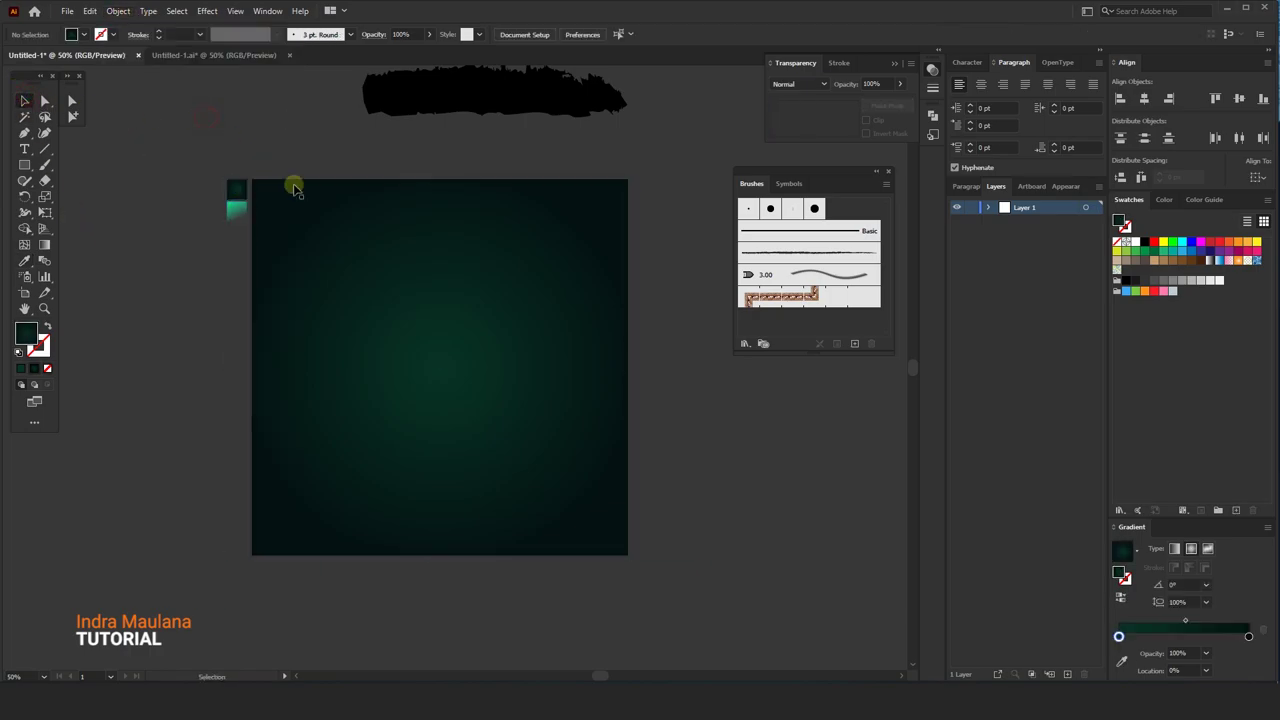
pyautogui.click(357, 240)
pyautogui.click(45, 250)
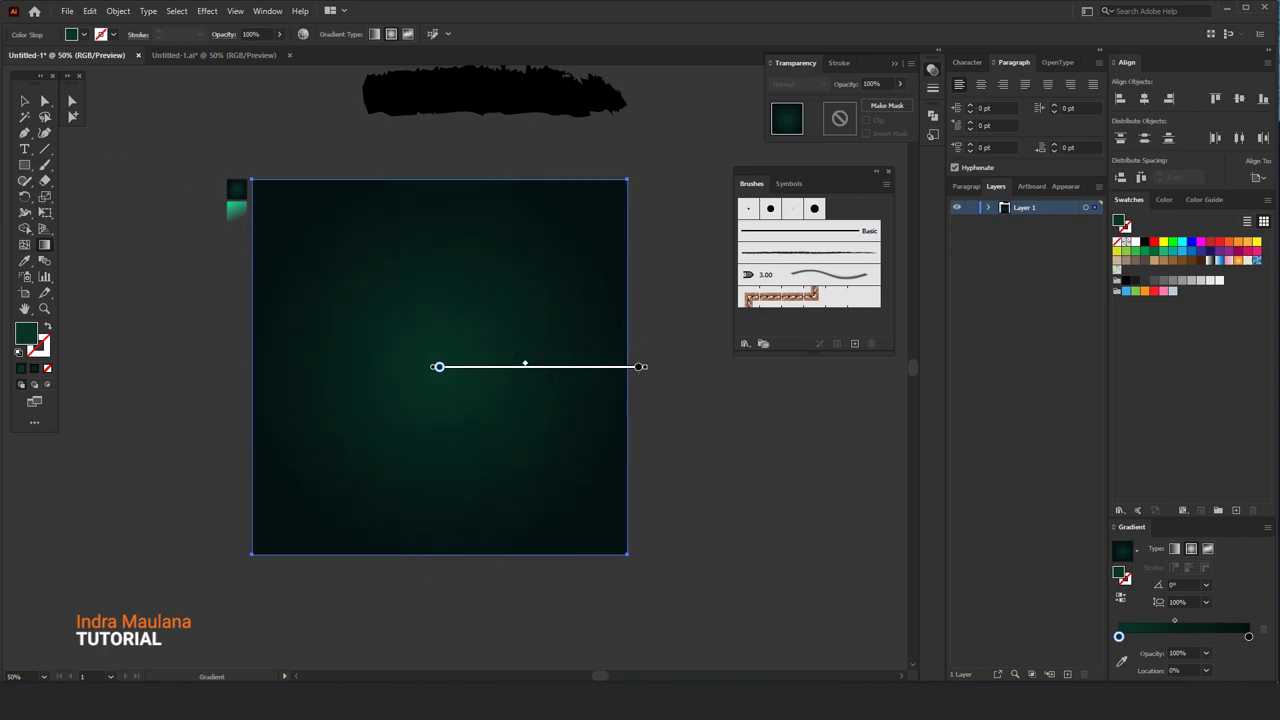
pyautogui.click(24, 100)
pyautogui.click(115, 11)
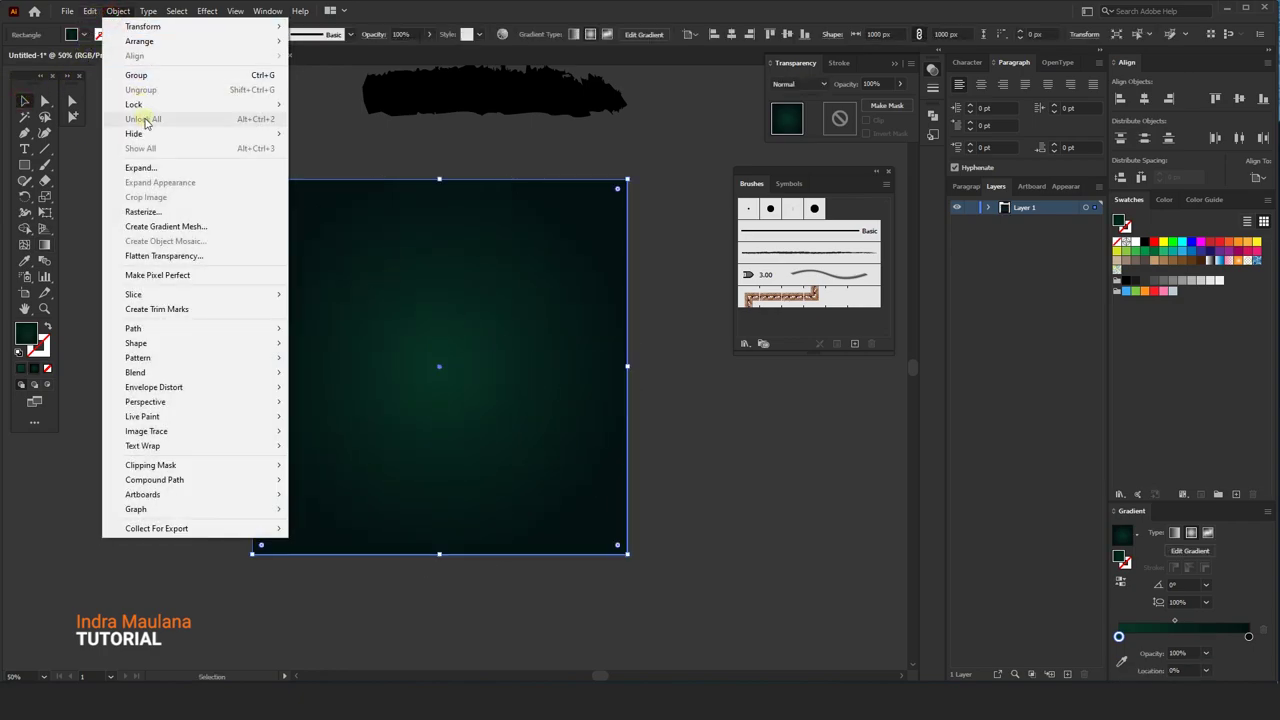
pyautogui.click(309, 105)
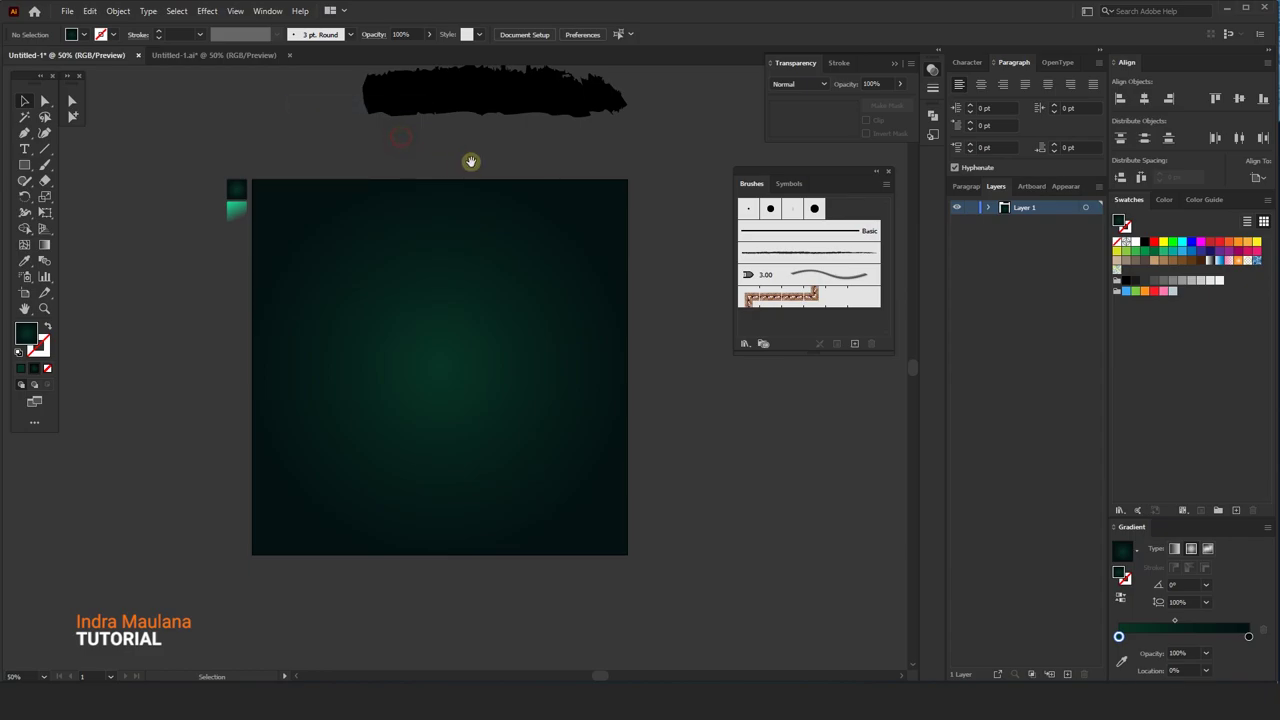
pyautogui.moveTo(465, 160); pyautogui.dragTo(400, 157)
# - Eyedrop the green gradient swatch onto the black charcoal stroke
pyautogui.hscroll(2, 440, 146)
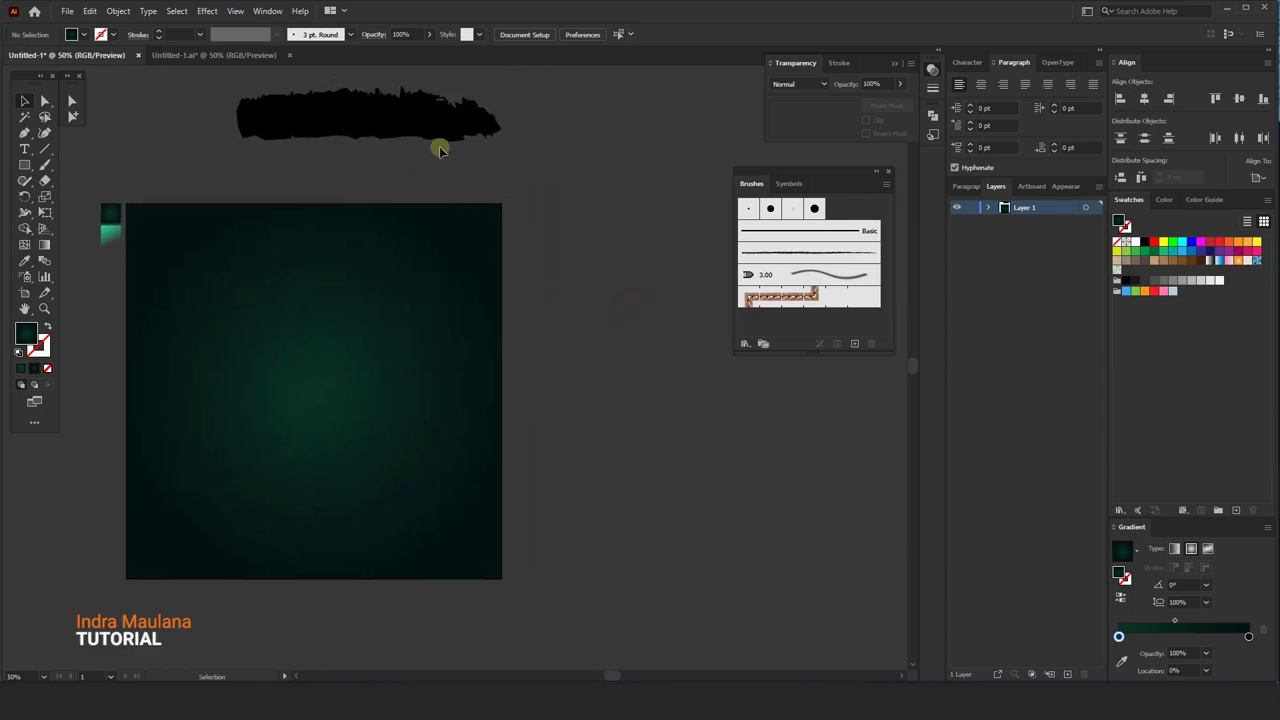
pyautogui.click(429, 122)
pyautogui.scroll(2, 408, 128)
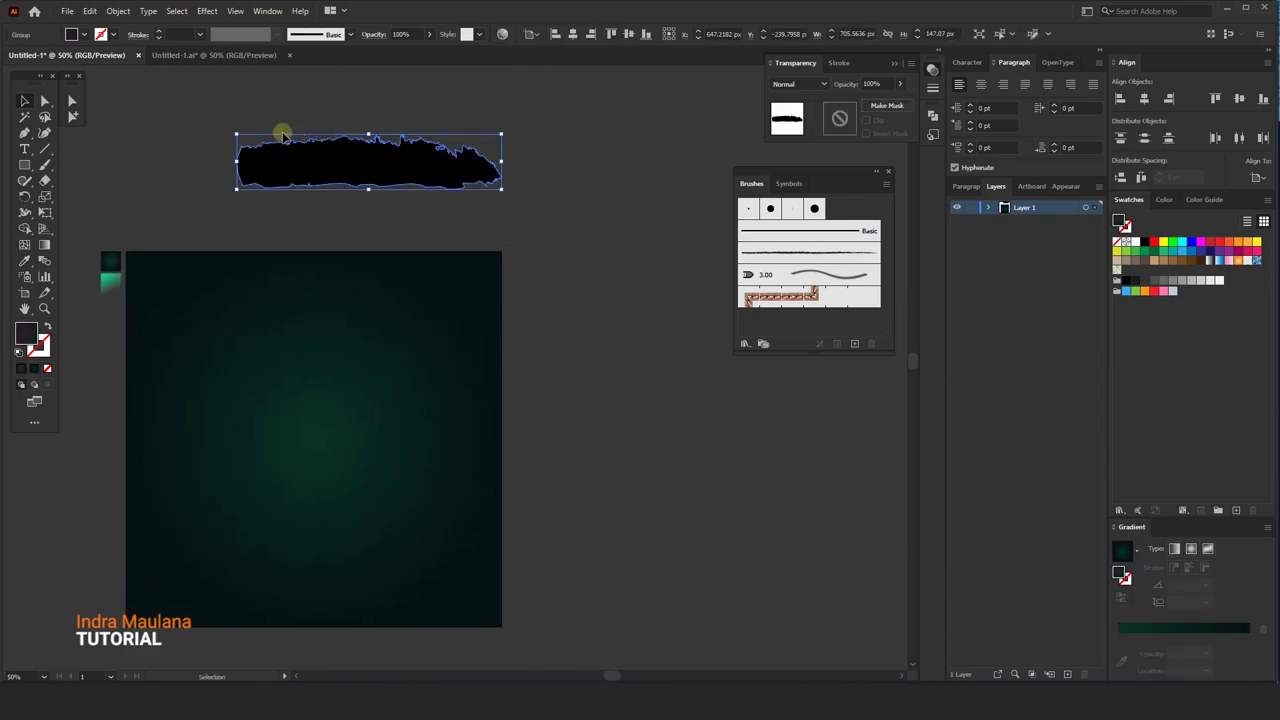
pyautogui.hscroll(-1, 283, 128)
pyautogui.click(25, 260)
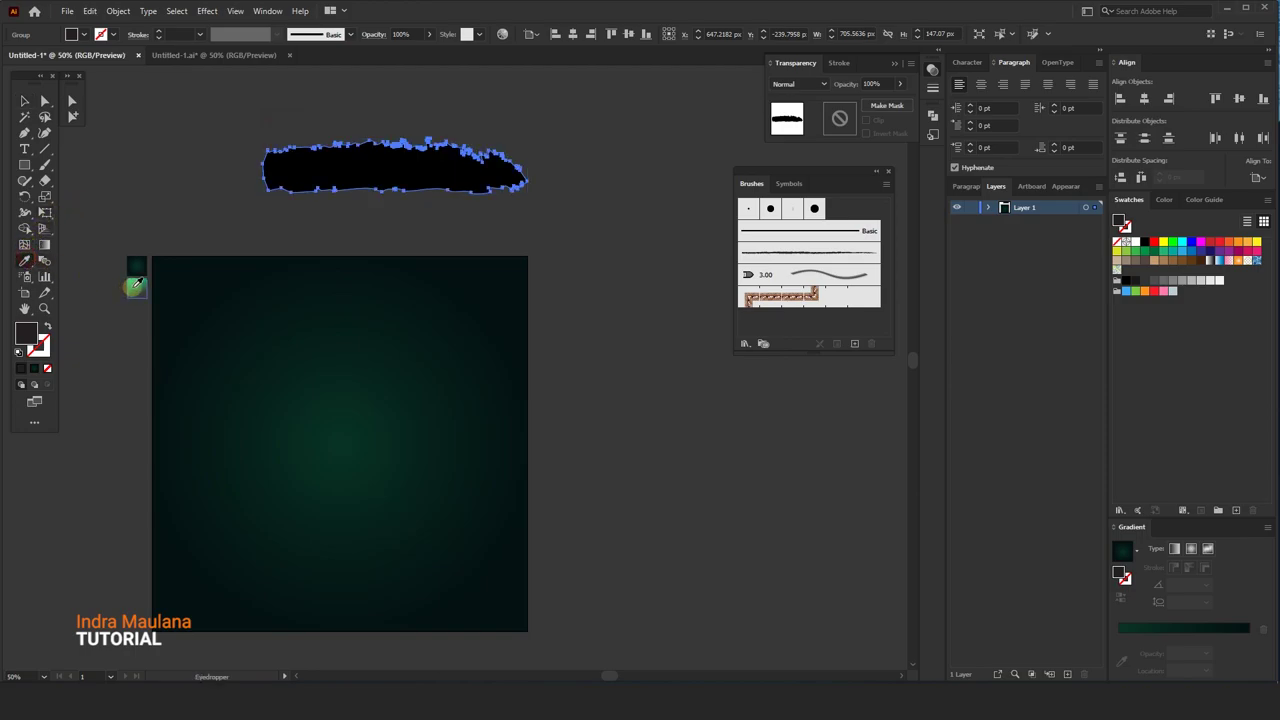
pyautogui.click(135, 286)
# - Convert the stroke into a compound path with Object > Compound Path > Make
pyautogui.click(25, 101)
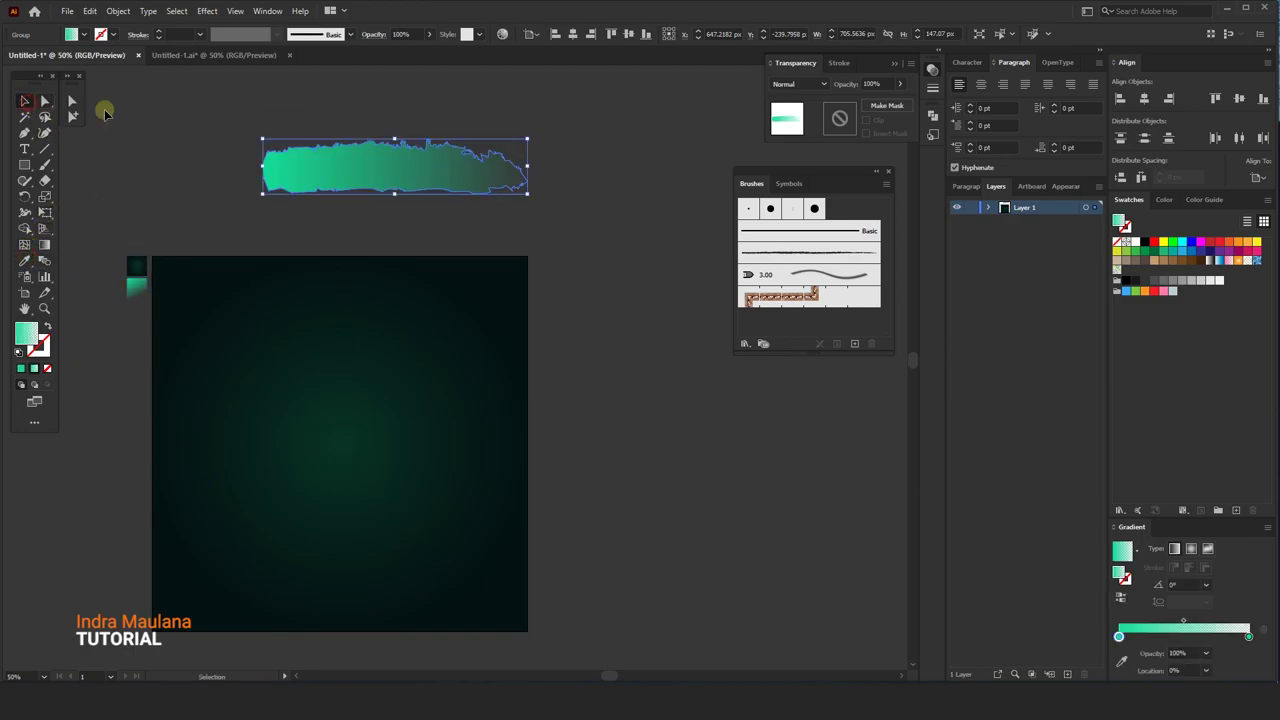
pyautogui.scroll(2, 350, 110)
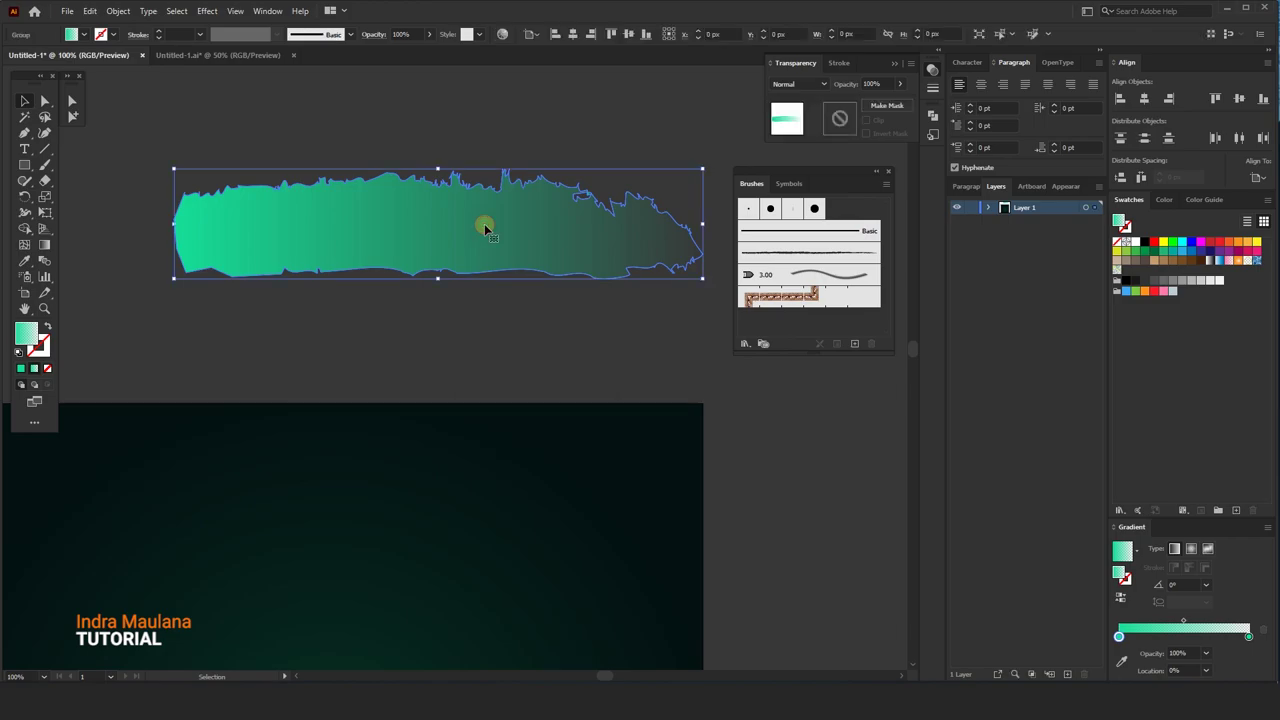
pyautogui.click(118, 12)
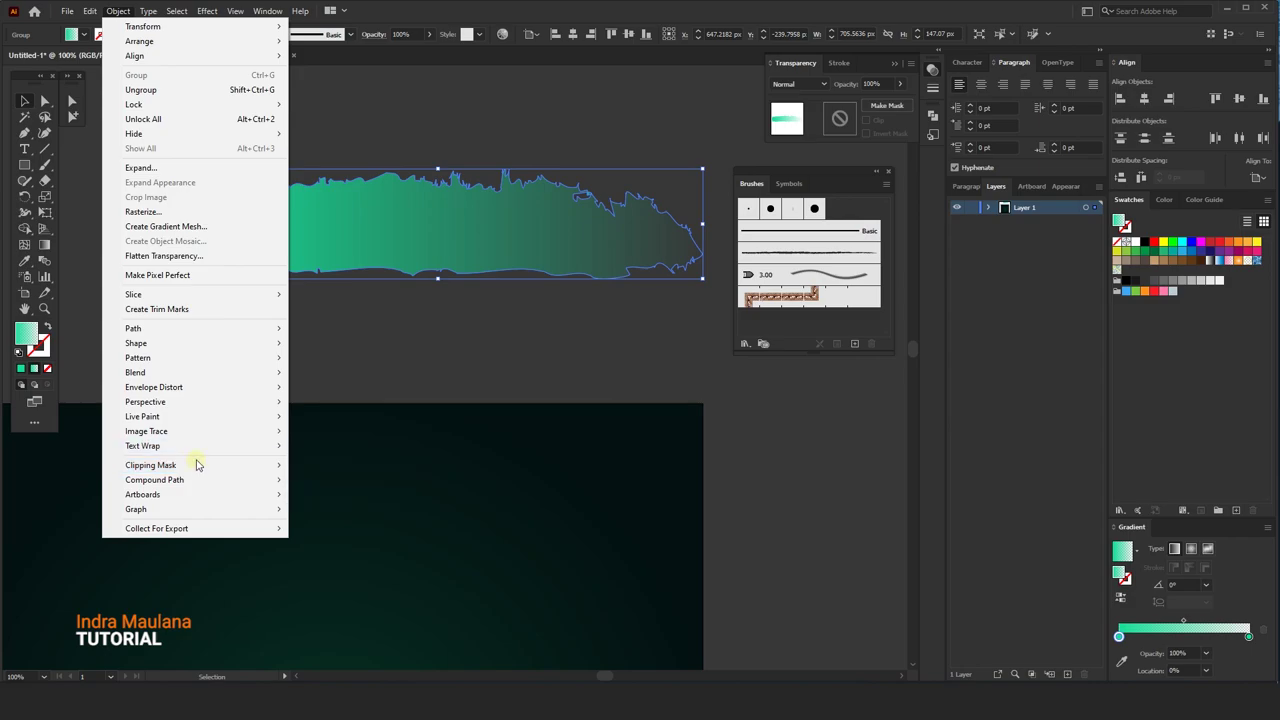
pyautogui.click(316, 481)
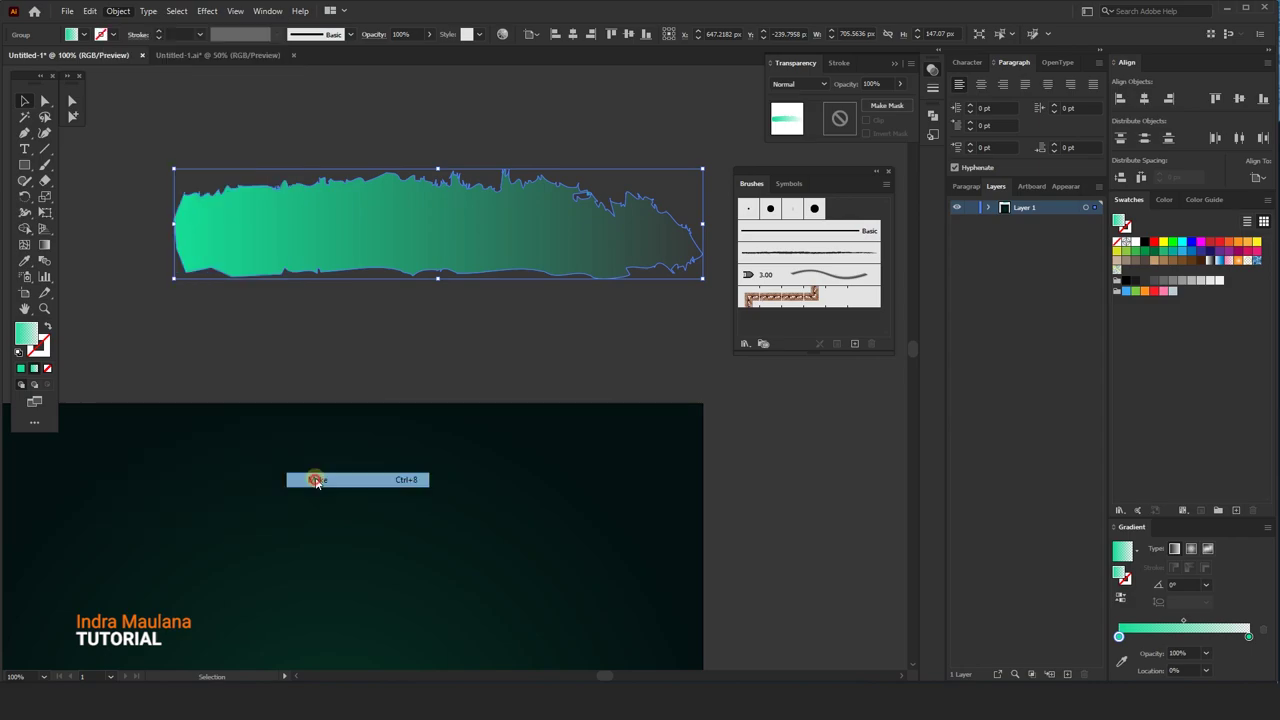
pyautogui.click(377, 322)
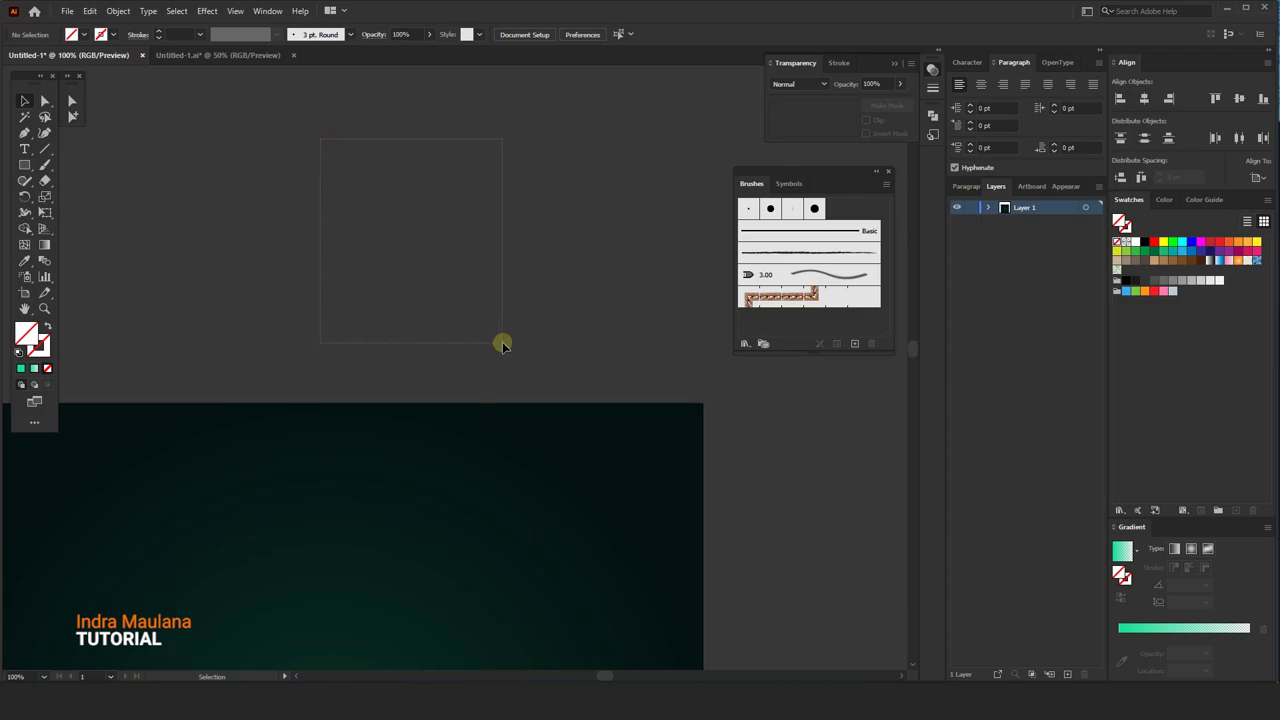
# - Reselect the invisible compound path and eyedrop the green gradient onto it
pyautogui.hotkey('ctrl', 'a')
pyautogui.hotkey('ctrl', '-')
pyautogui.hotkey('ctrl', '-')
pyautogui.click(25, 263)
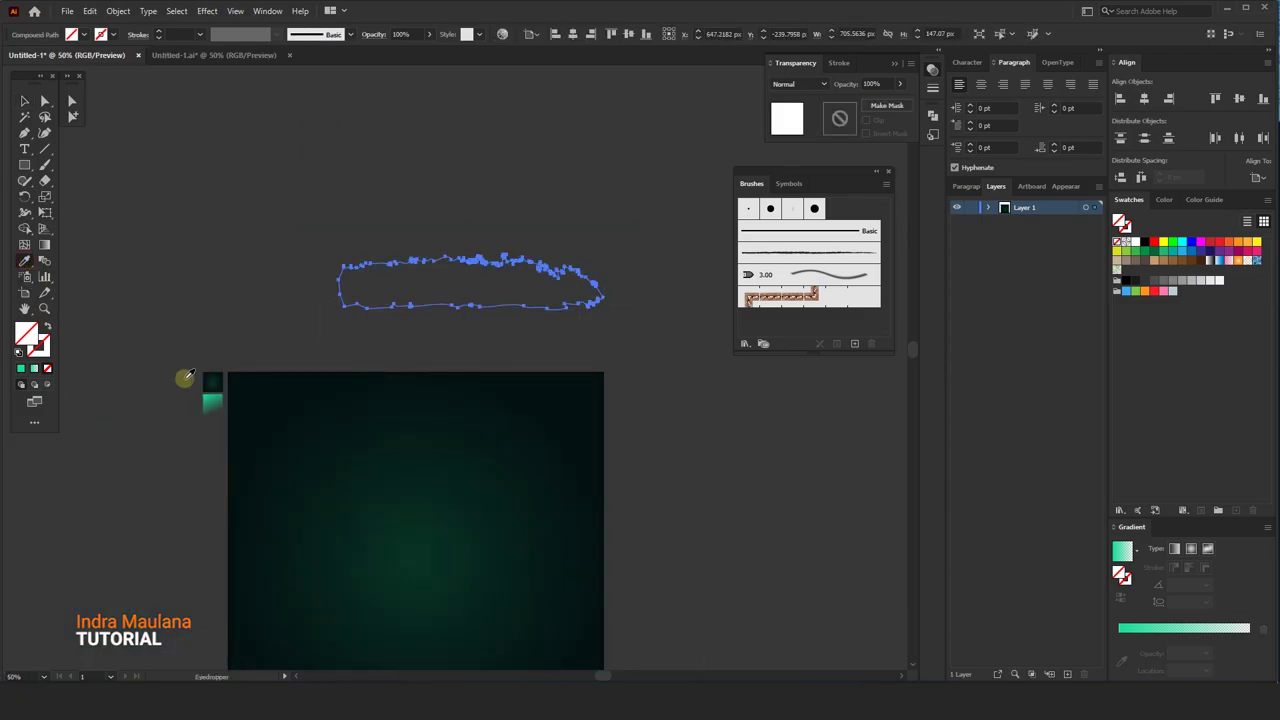
pyautogui.click(208, 405)
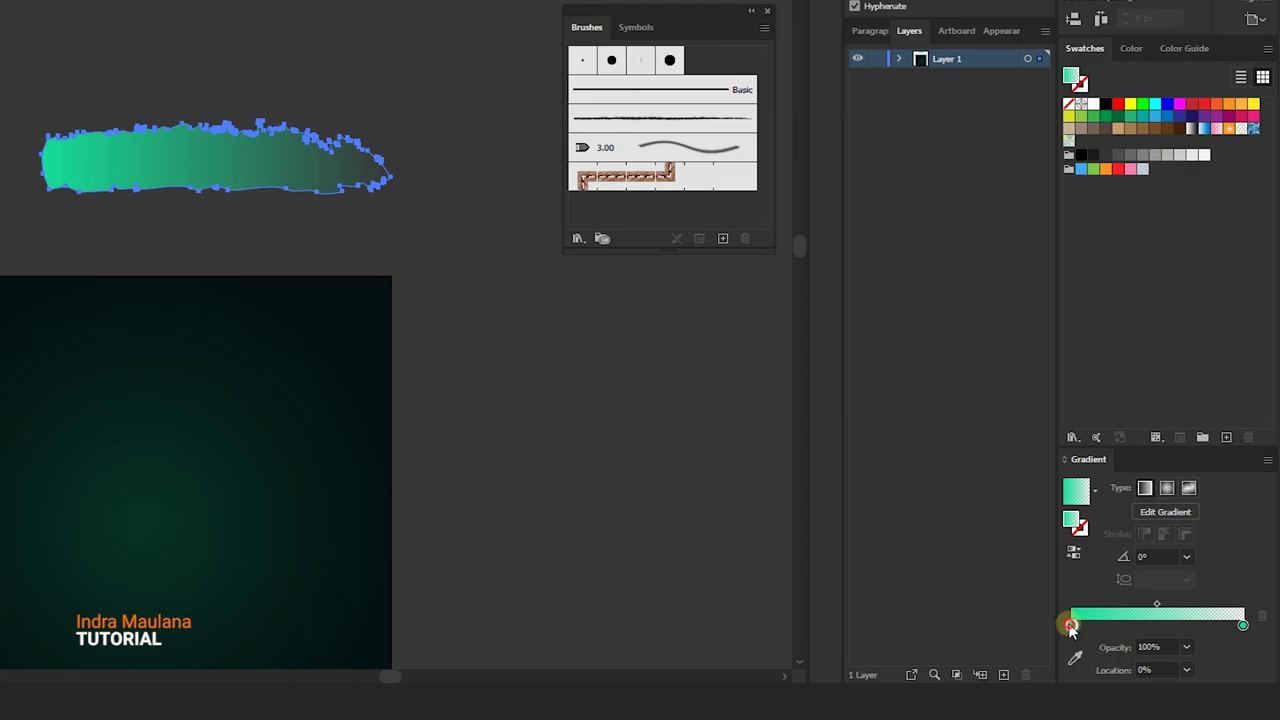
# - Set the gradient's right stop to 0% opacity so the stroke fades out
pyautogui.doubleClick(1070, 625)
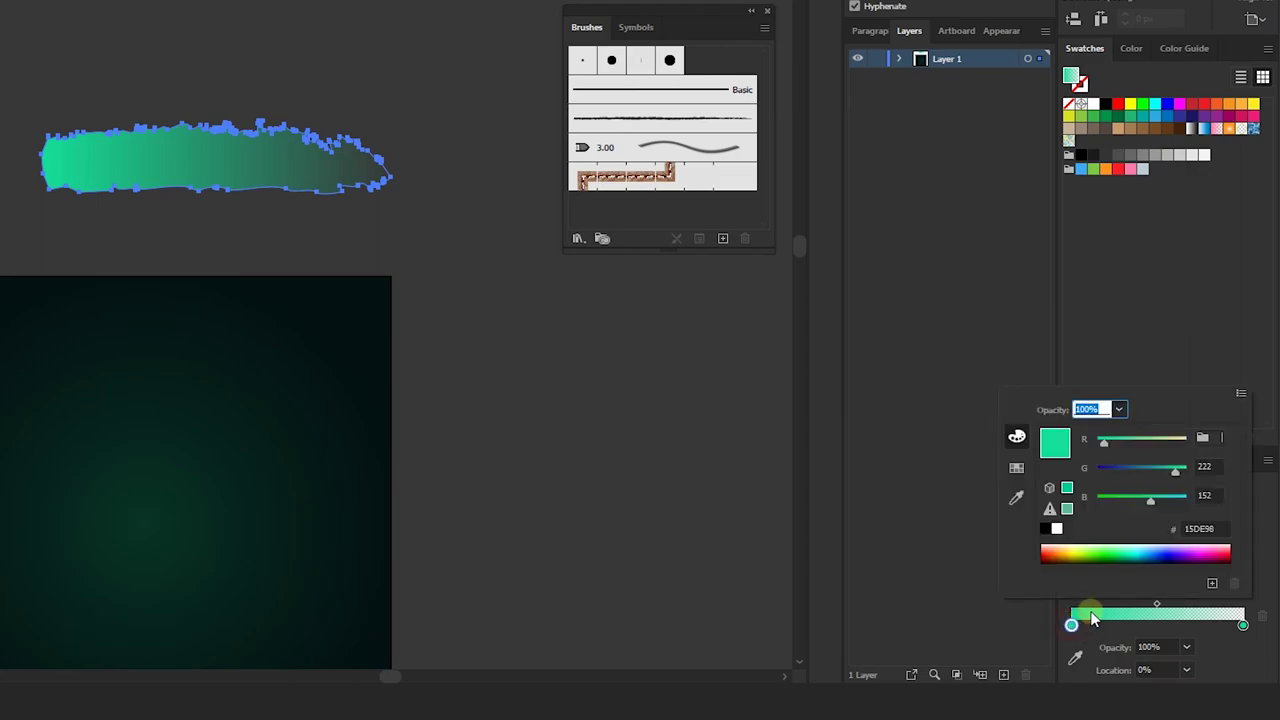
pyautogui.click(1243, 626)
pyautogui.doubleClick(1243, 626)
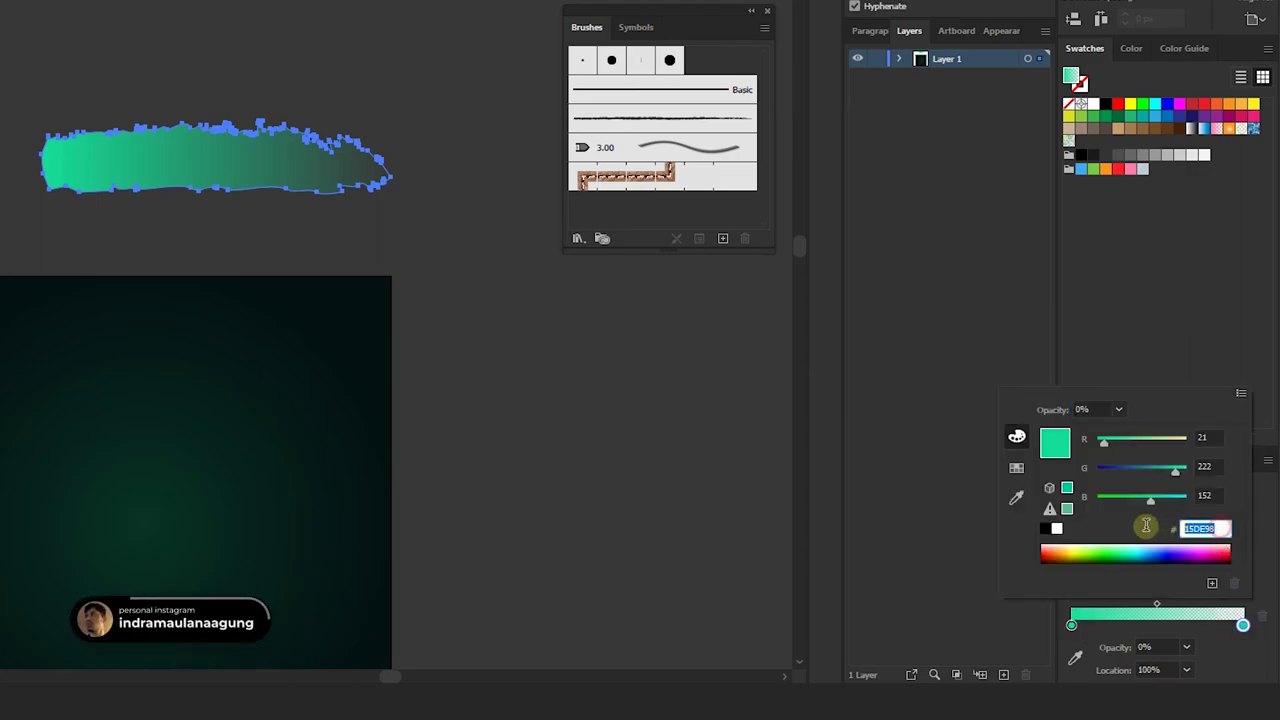
pyautogui.click(1120, 410)
pyautogui.click(1137, 434)
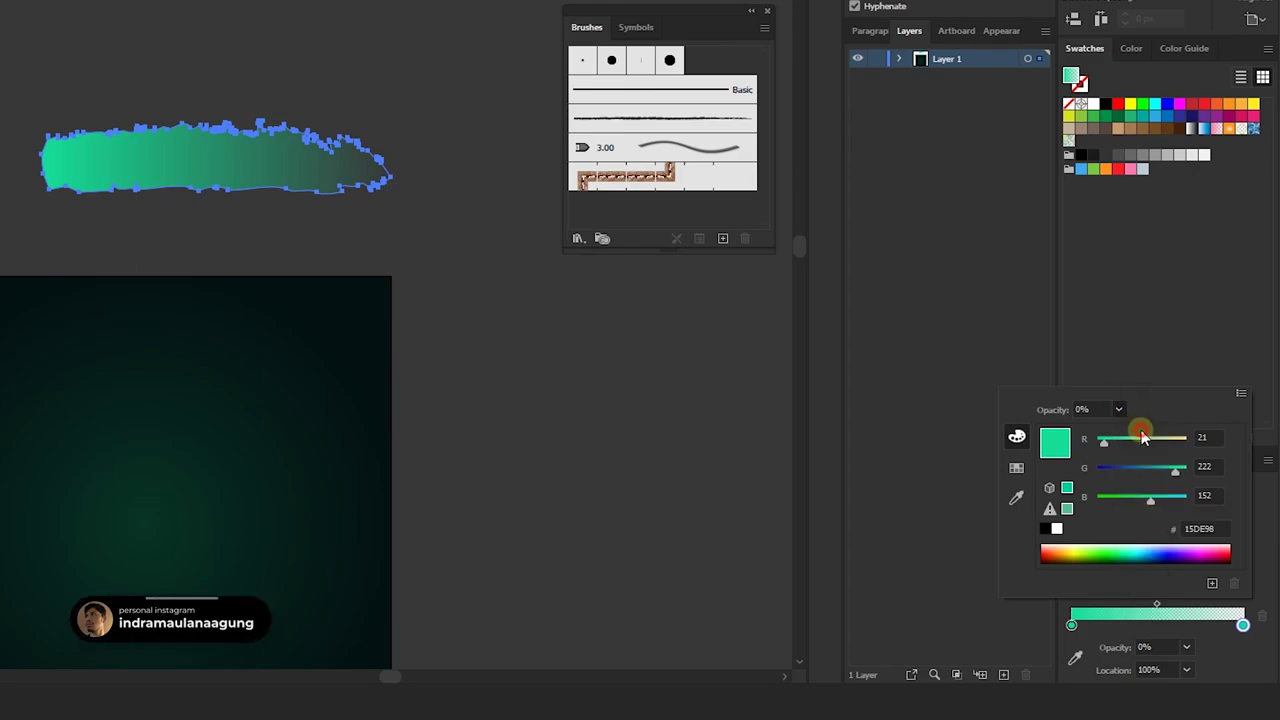
pyautogui.click(490, 237)
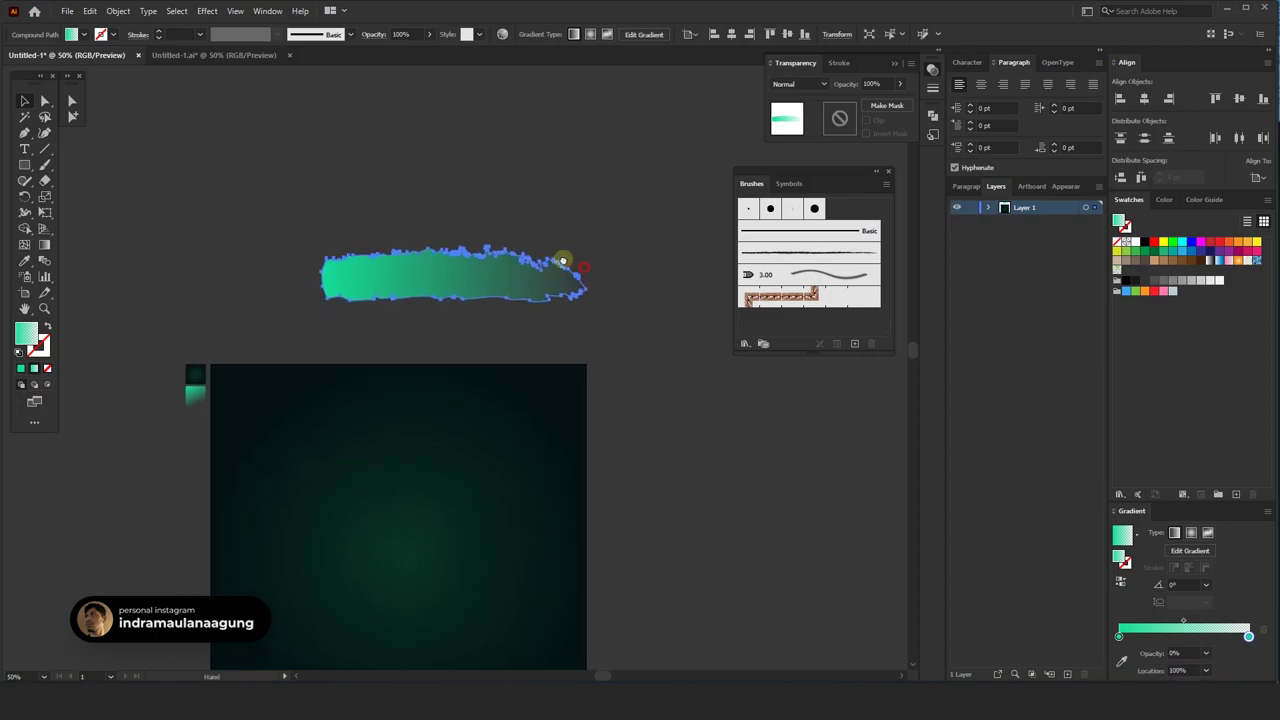
# - Run the stroke's gradient horizontally along its length
pyautogui.moveTo(563, 261); pyautogui.dragTo(556, 259)
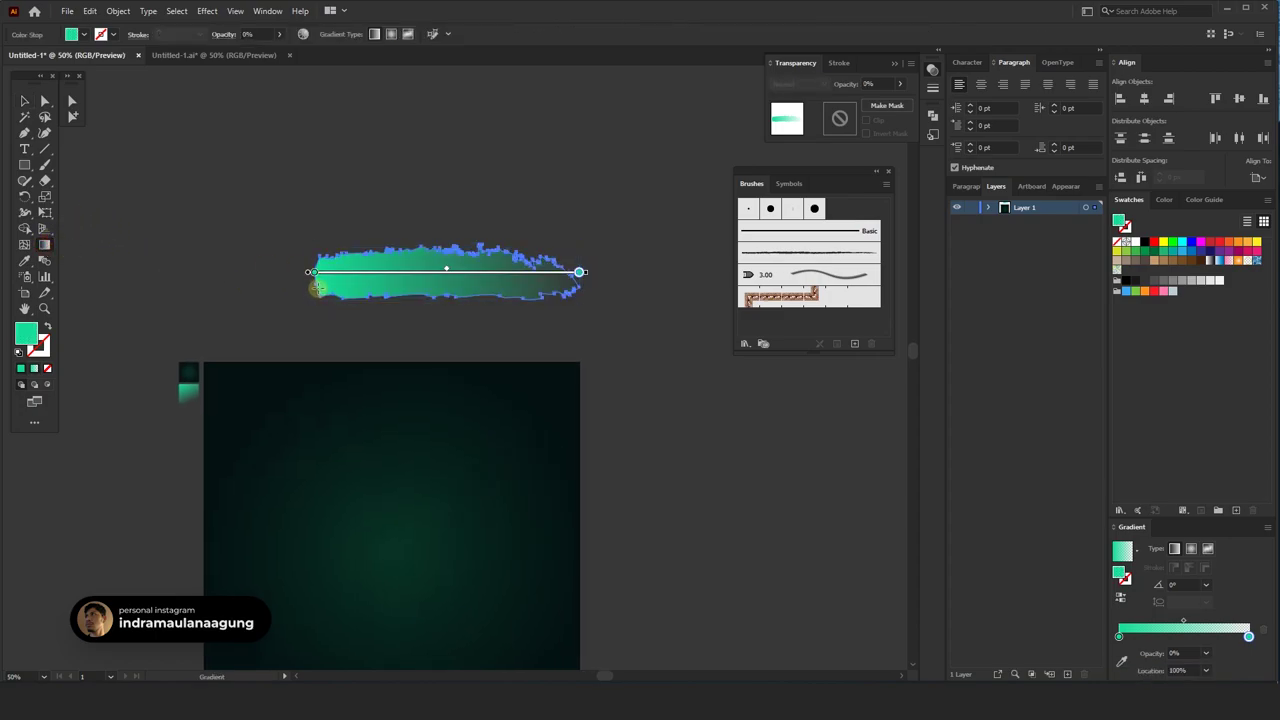
pyautogui.moveTo(313, 287); pyautogui.dragTo(541, 284)
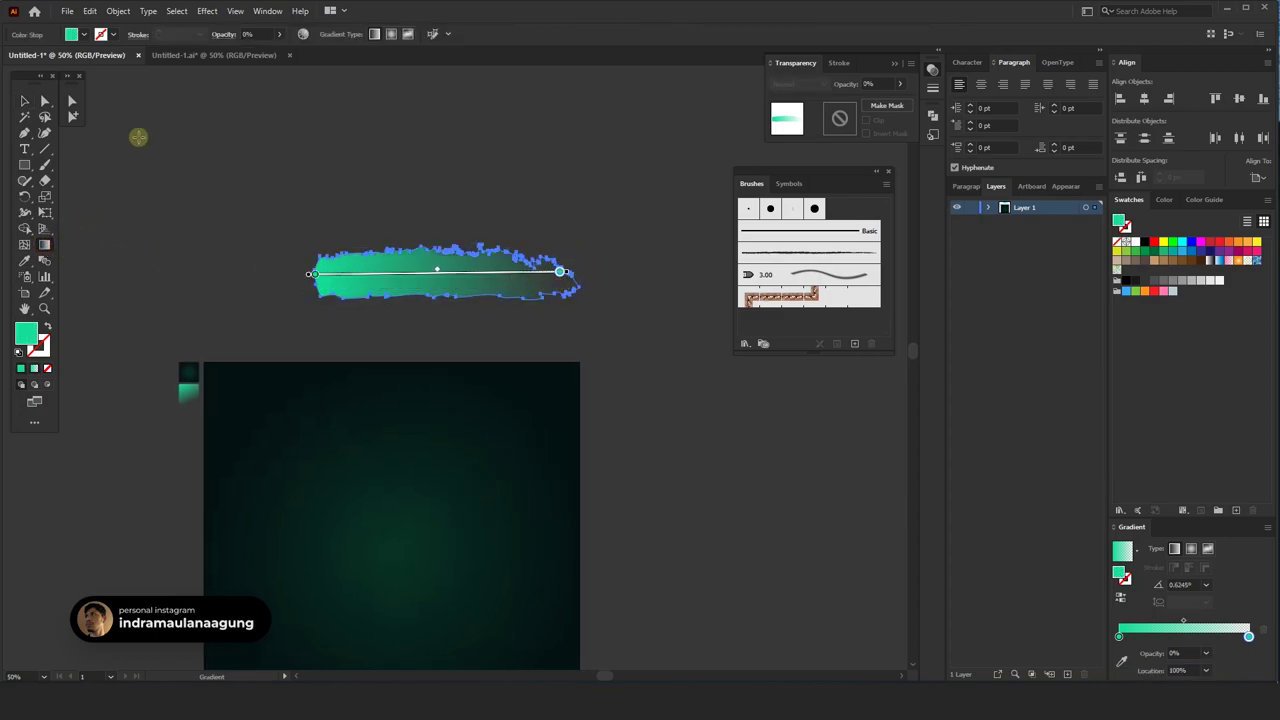
pyautogui.click(31, 108)
pyautogui.click(519, 252)
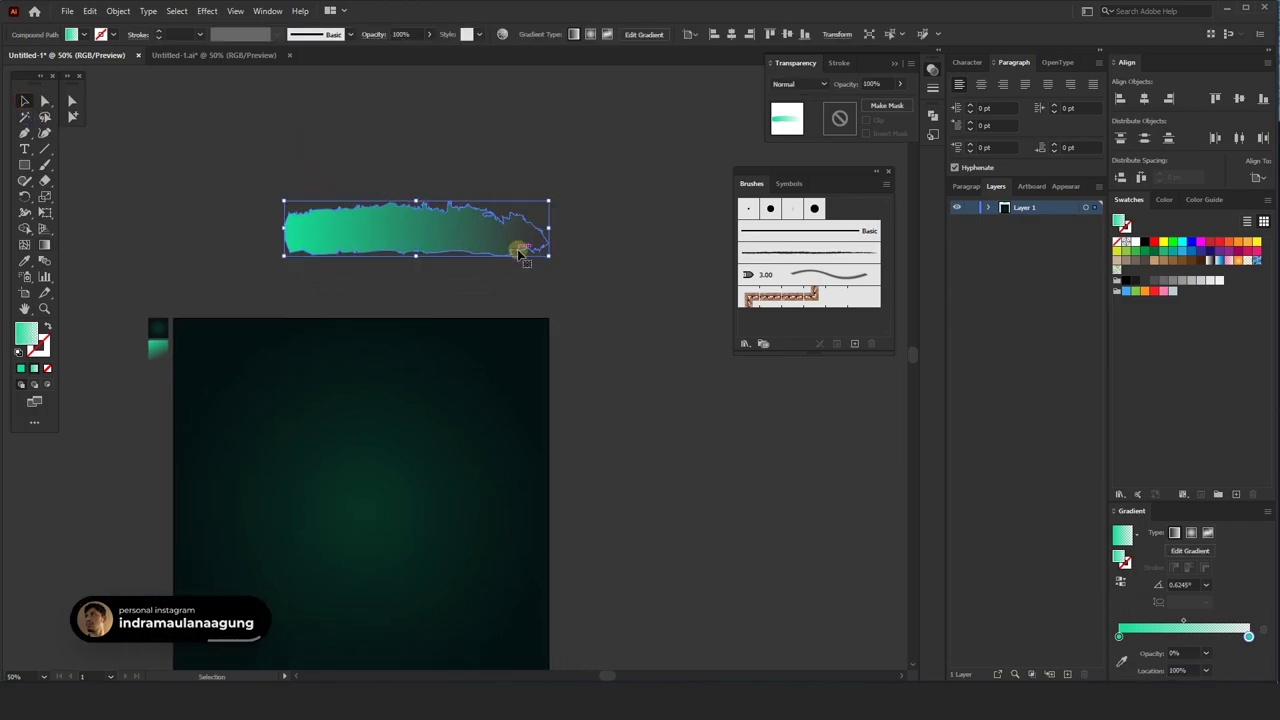
# - Rotate the stroke diagonally, enlarge it, and place it over the artboard's upper-left corner
pyautogui.moveTo(549, 261); pyautogui.dragTo(566, 198)
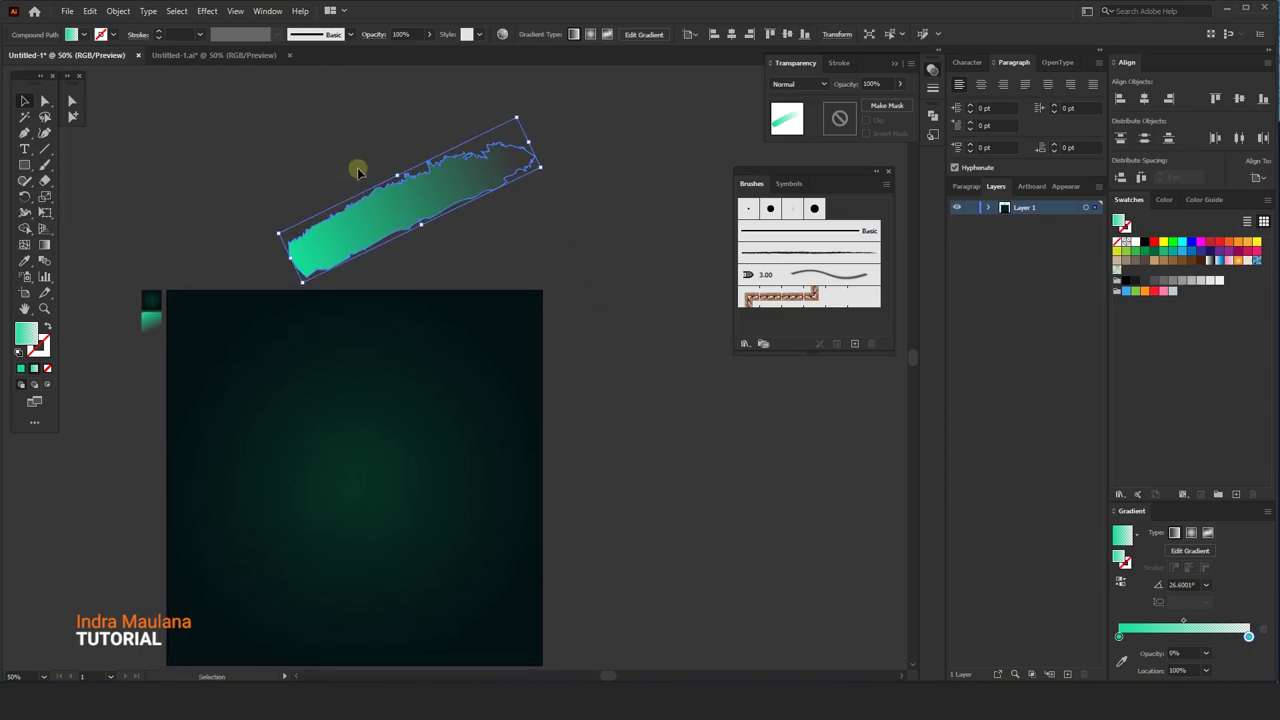
pyautogui.moveTo(388, 206); pyautogui.dragTo(236, 330)
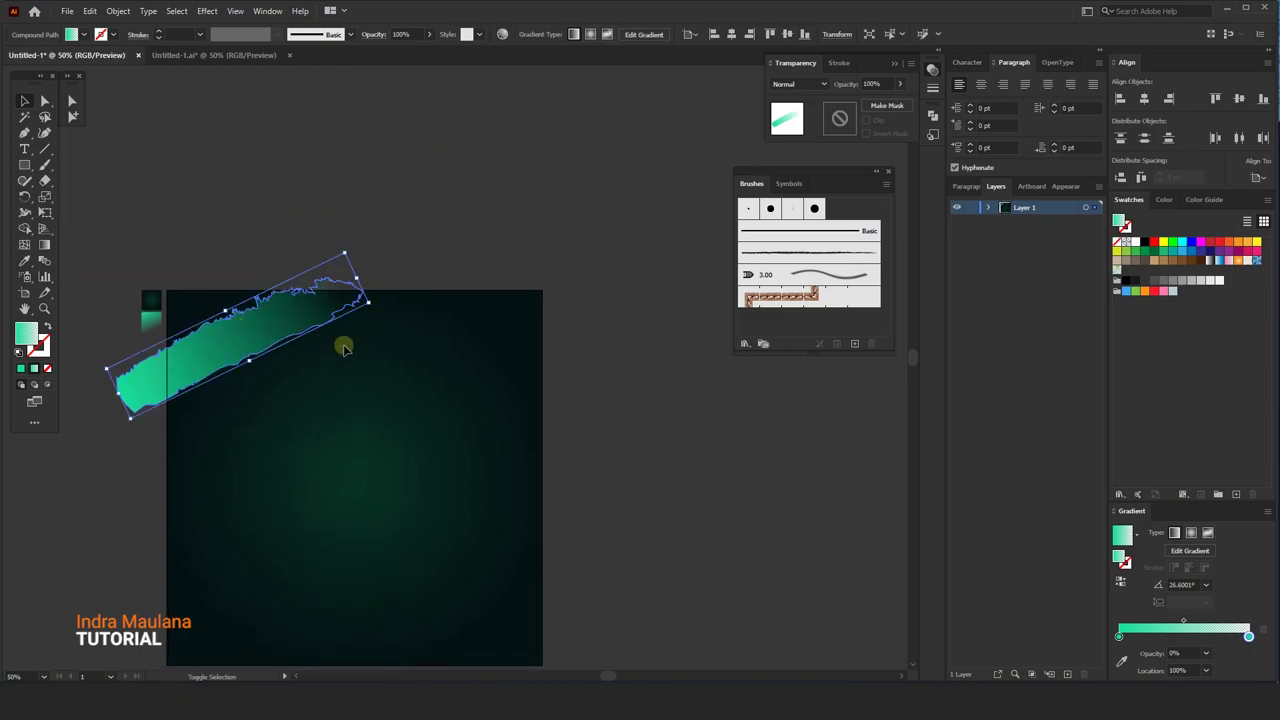
pyautogui.moveTo(369, 303); pyautogui.dragTo(549, 297)
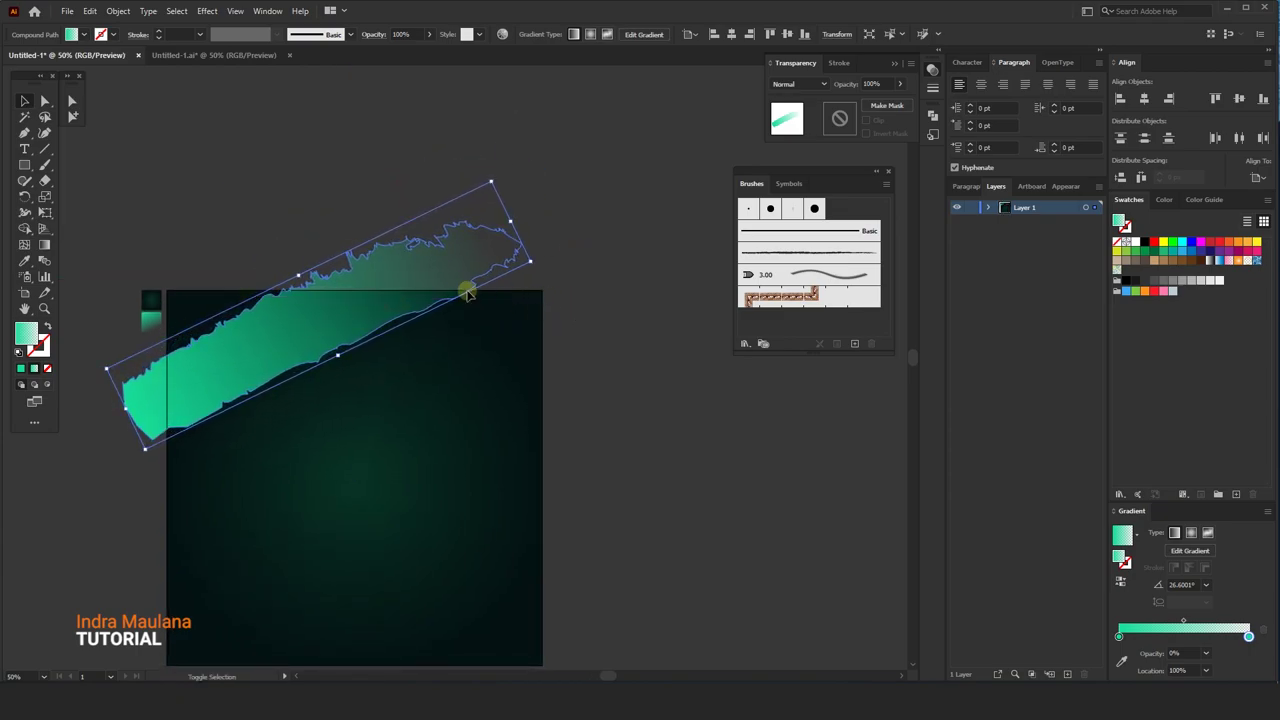
pyautogui.moveTo(472, 267); pyautogui.dragTo(373, 310)
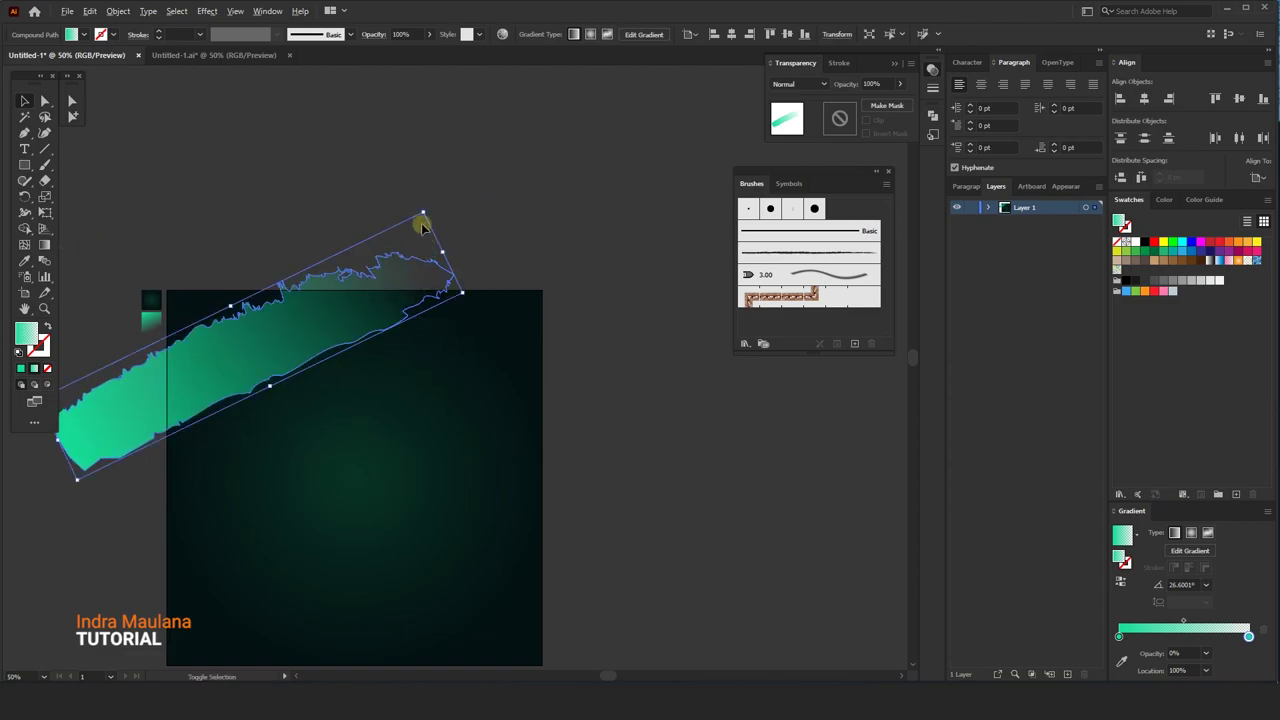
pyautogui.moveTo(423, 212); pyautogui.dragTo(416, 227)
pyautogui.moveTo(315, 327); pyautogui.dragTo(334, 305)
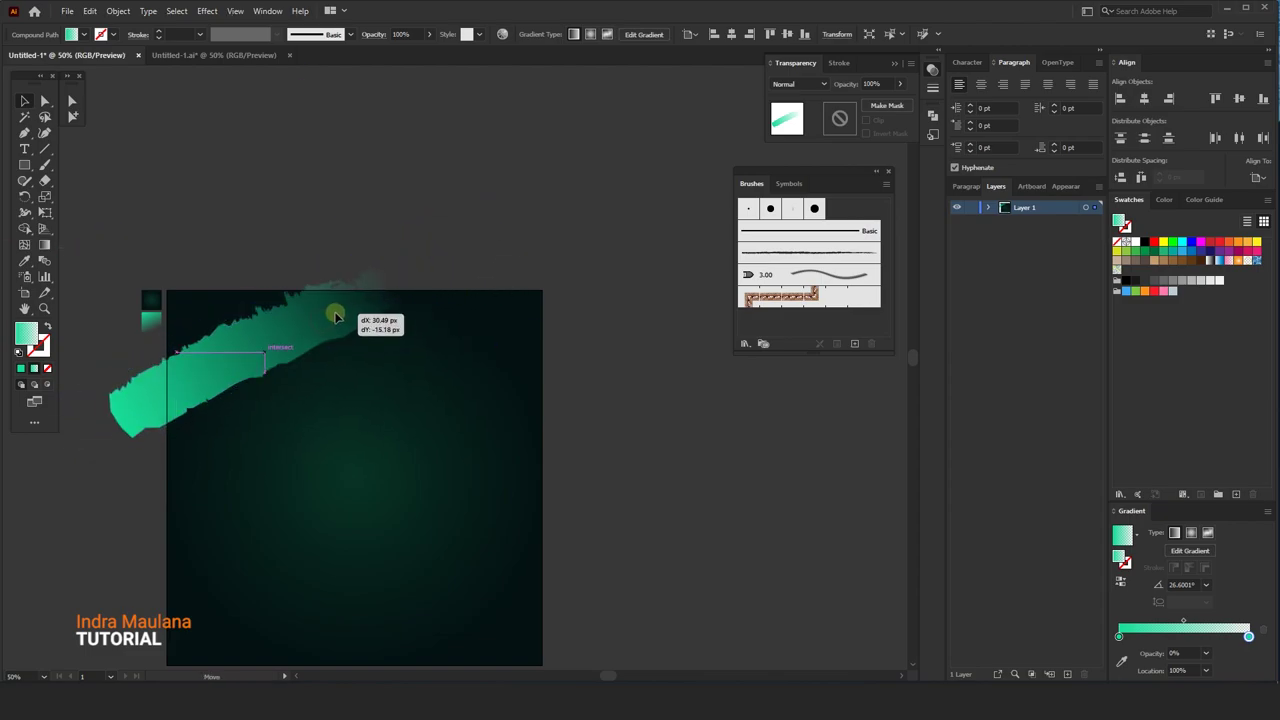
pyautogui.click(481, 237)
pyautogui.moveTo(481, 237)
pyautogui.mouseDown()
pyautogui.moveTo(457, 203)
pyautogui.moveTo(513, 162)
pyautogui.mouseUp()
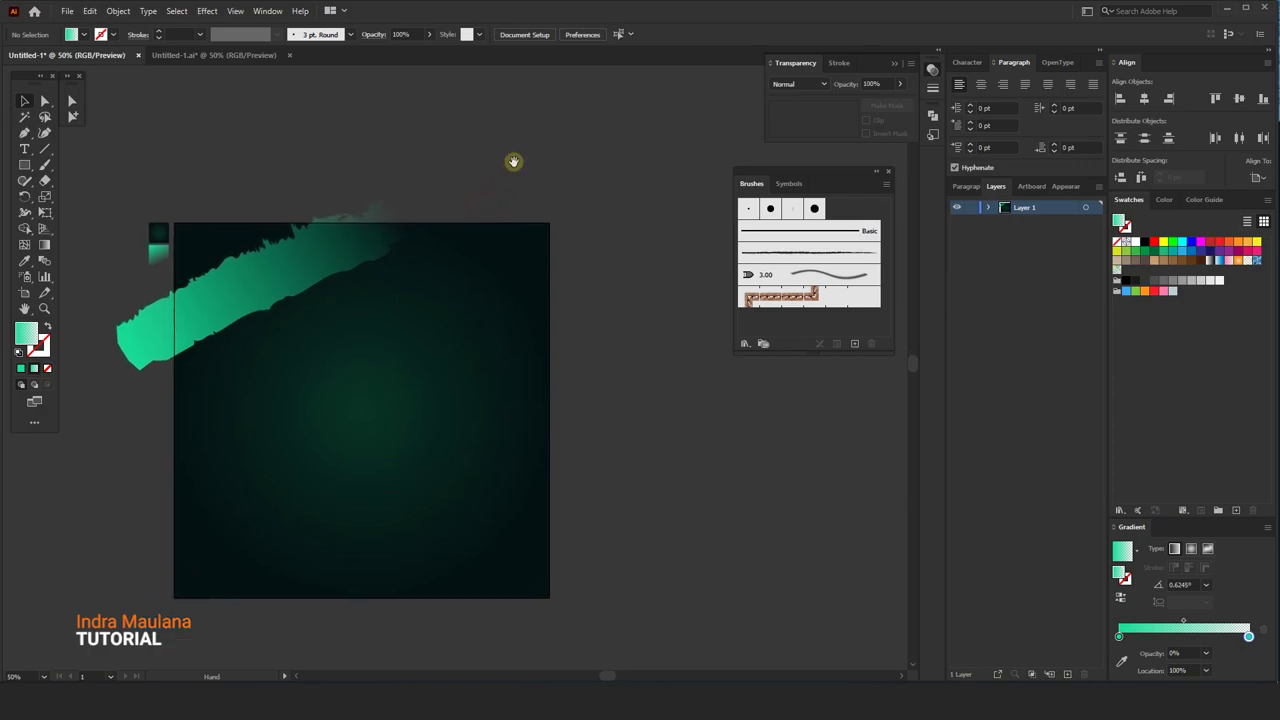
# - Duplicate the chalk stroke lower on the artboard, enlarge it and lower it slightly
pyautogui.moveTo(236, 283)
pyautogui.mouseDown()
pyautogui.moveTo(256, 315)
pyautogui.moveTo(233, 518)
pyautogui.mouseUp()
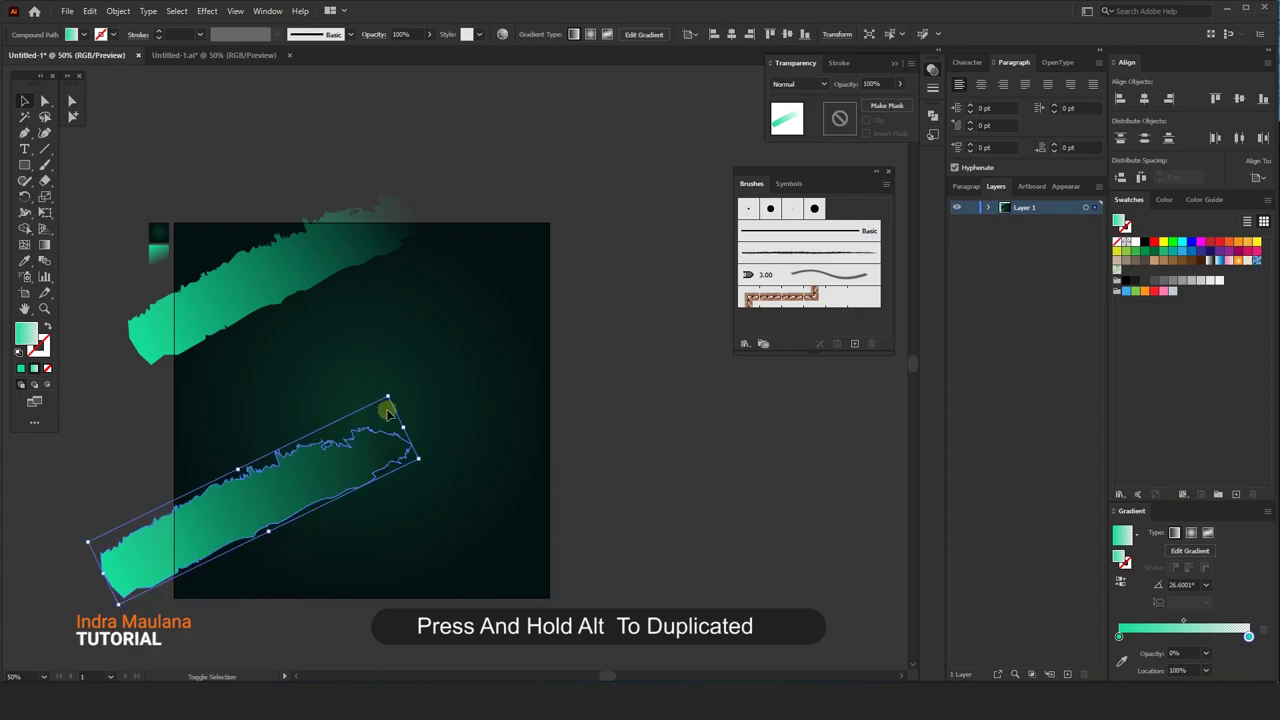
pyautogui.moveTo(391, 396); pyautogui.dragTo(491, 270)
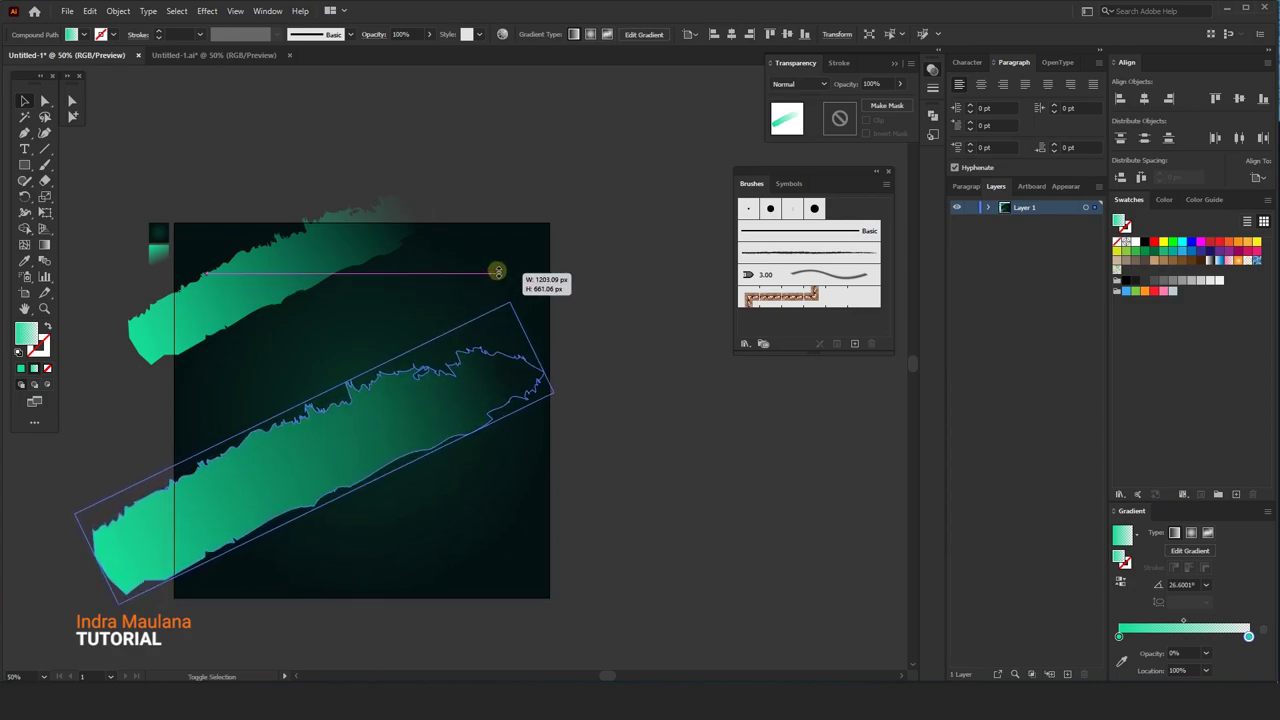
pyautogui.moveTo(398, 418); pyautogui.dragTo(329, 429)
pyautogui.scroll(-1, 375, 428)
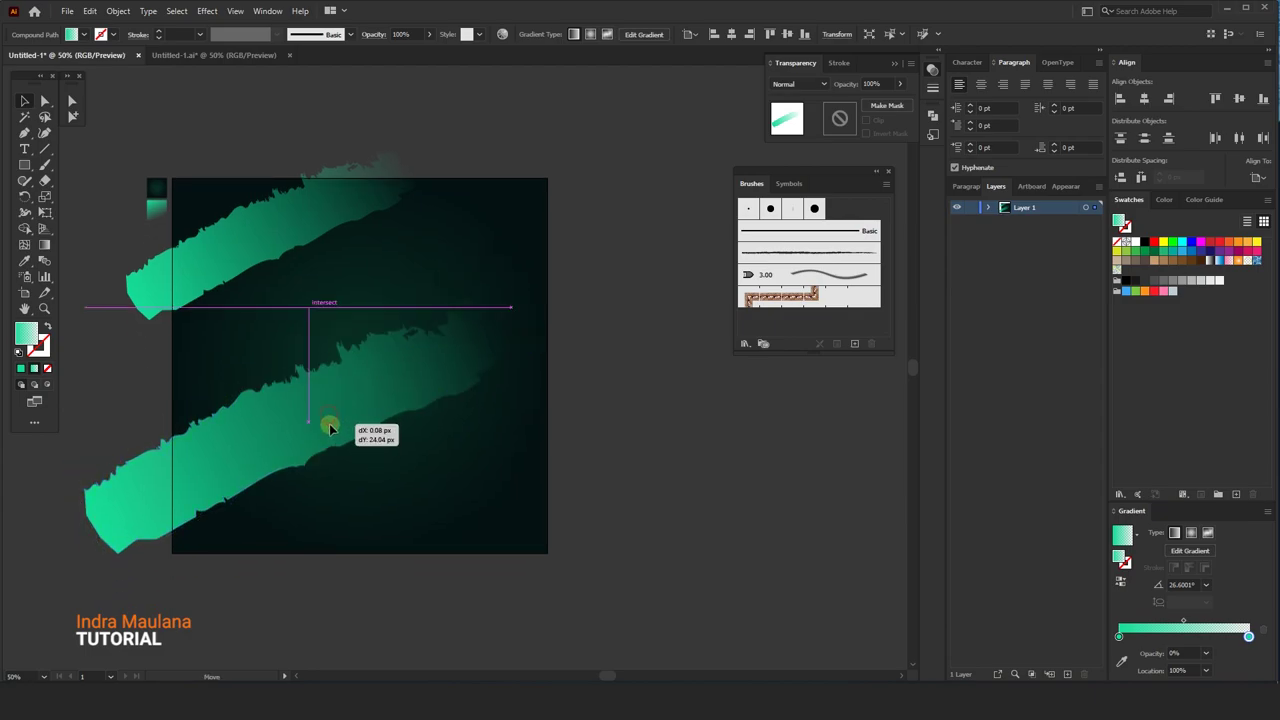
pyautogui.moveTo(429, 357); pyautogui.dragTo(357, 434)
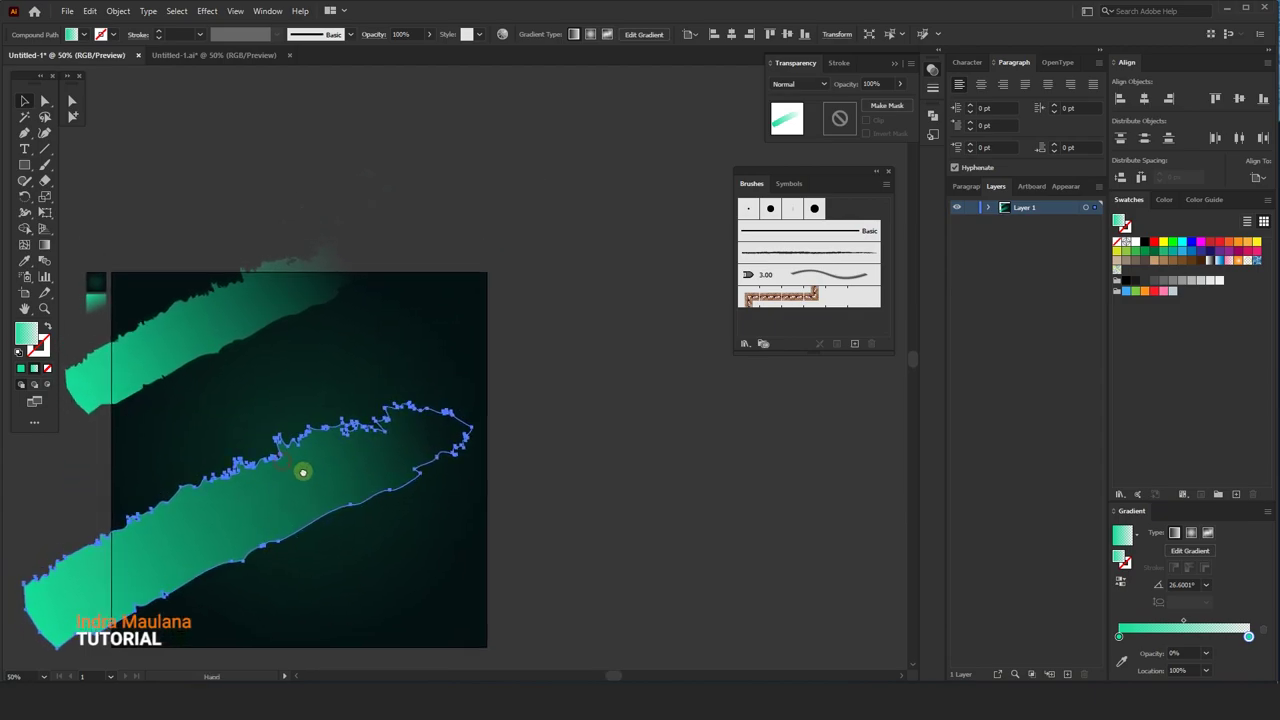
# - Copy the large stroke, flip it about 180° and place it along the top edge
pyautogui.moveTo(263, 509)
pyautogui.mouseDown()
pyautogui.moveTo(431, 326)
pyautogui.moveTo(487, 311)
pyautogui.mouseUp()
pyautogui.moveTo(640, 158)
pyautogui.mouseDown()
pyautogui.moveTo(335, 423)
pyautogui.moveTo(486, 420)
pyautogui.mouseUp()
pyautogui.click(563, 400)
pyautogui.scroll(1, 543, 409)
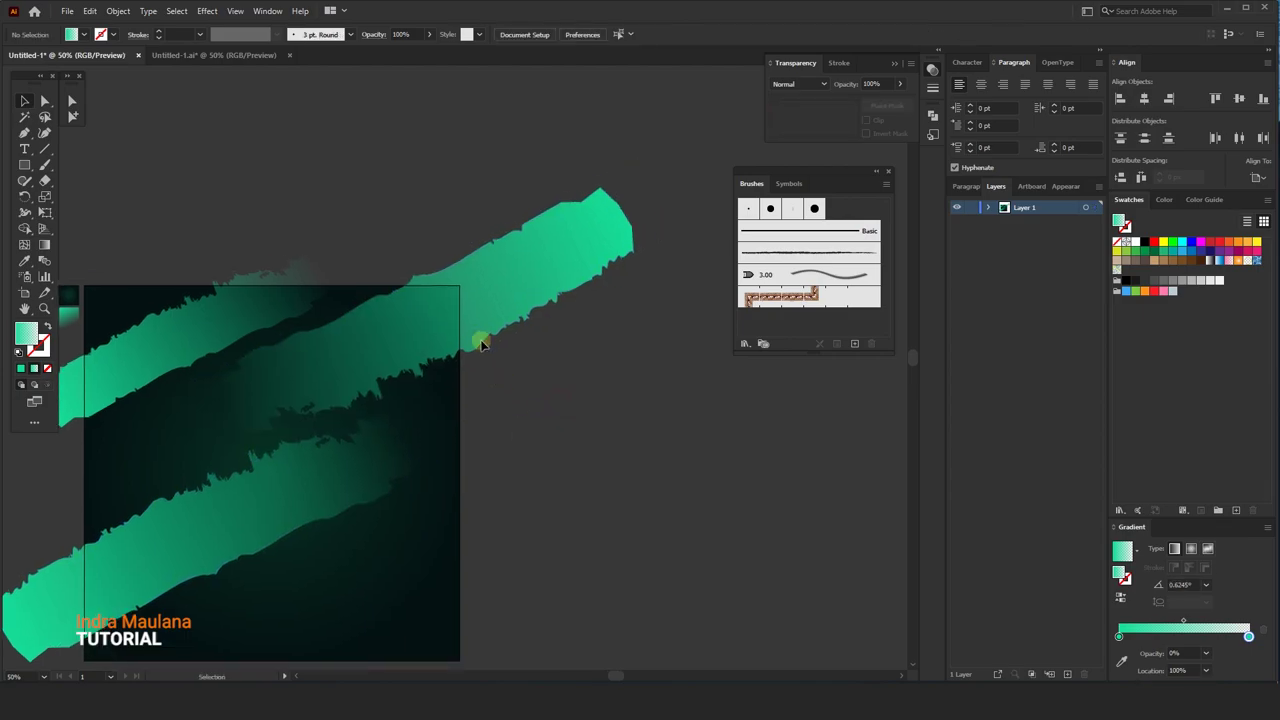
pyautogui.click(480, 343)
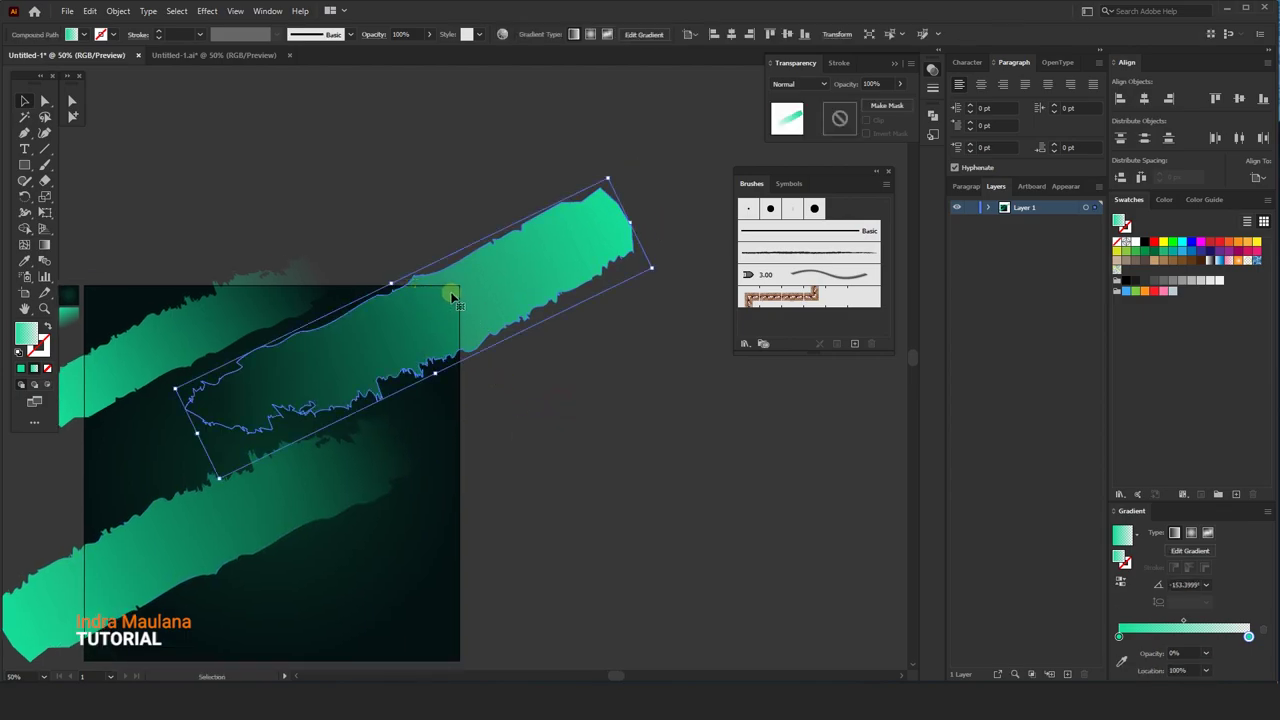
pyautogui.moveTo(453, 296); pyautogui.dragTo(551, 391)
pyautogui.click(591, 383)
pyautogui.scroll(-1, 578, 345)
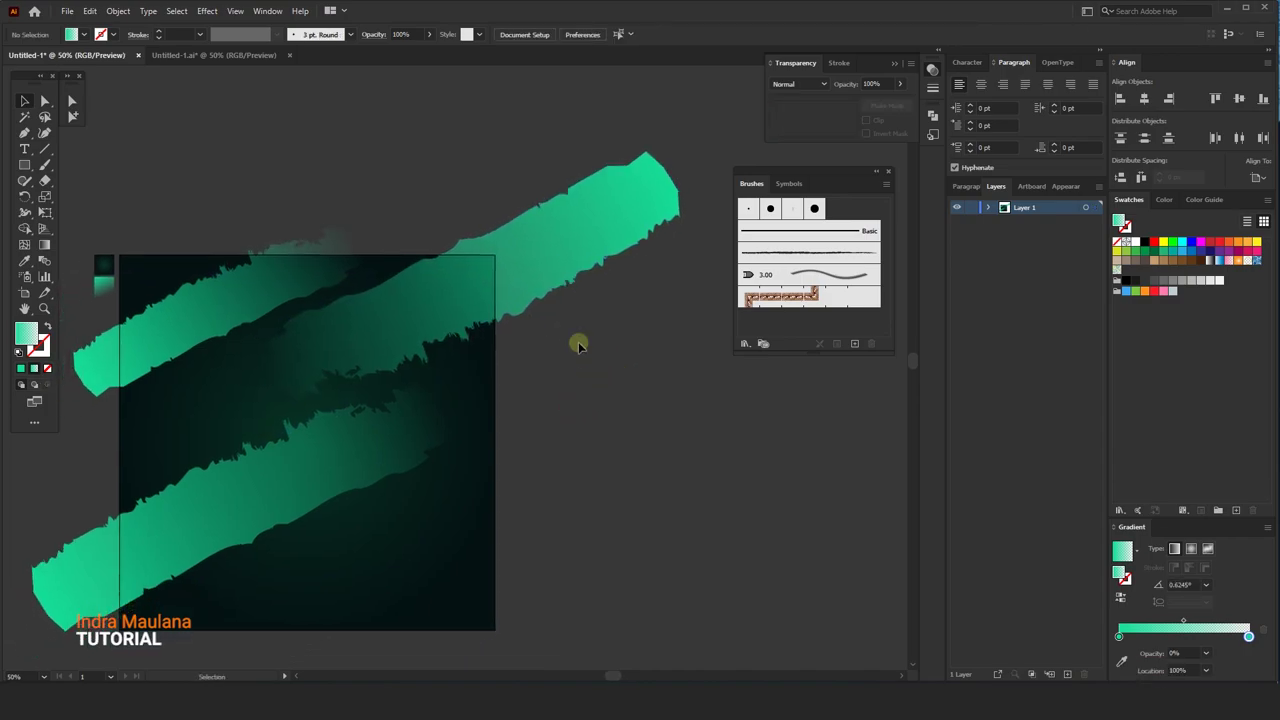
# - Apply a Gaussian Blur effect to the flipped stroke along the top
pyautogui.click(539, 287)
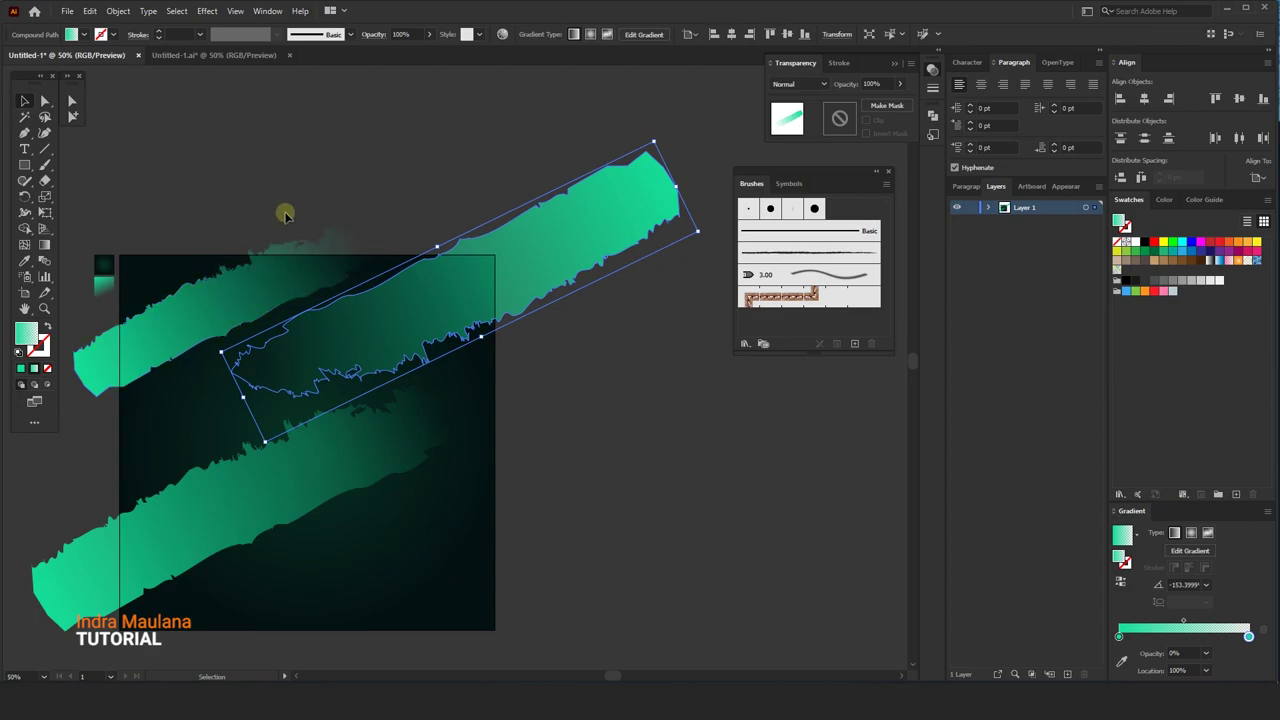
pyautogui.click(208, 12)
pyautogui.moveTo(221, 233)
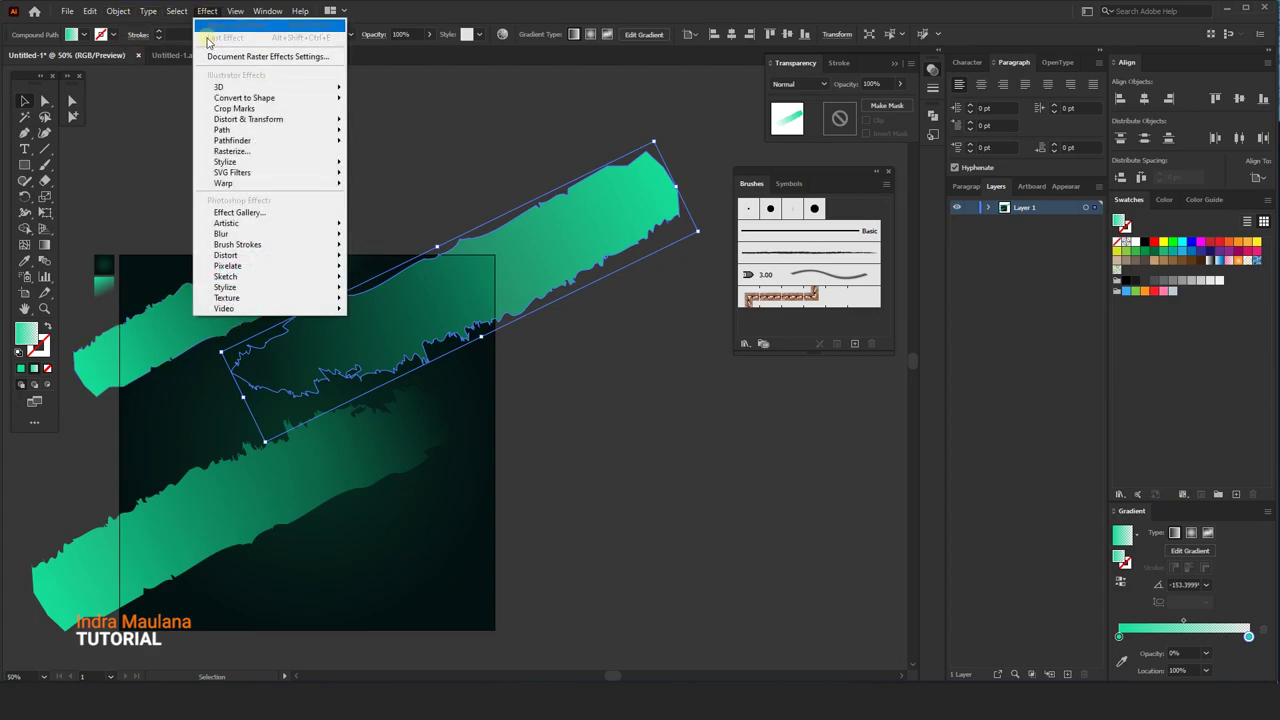
pyautogui.click(405, 236)
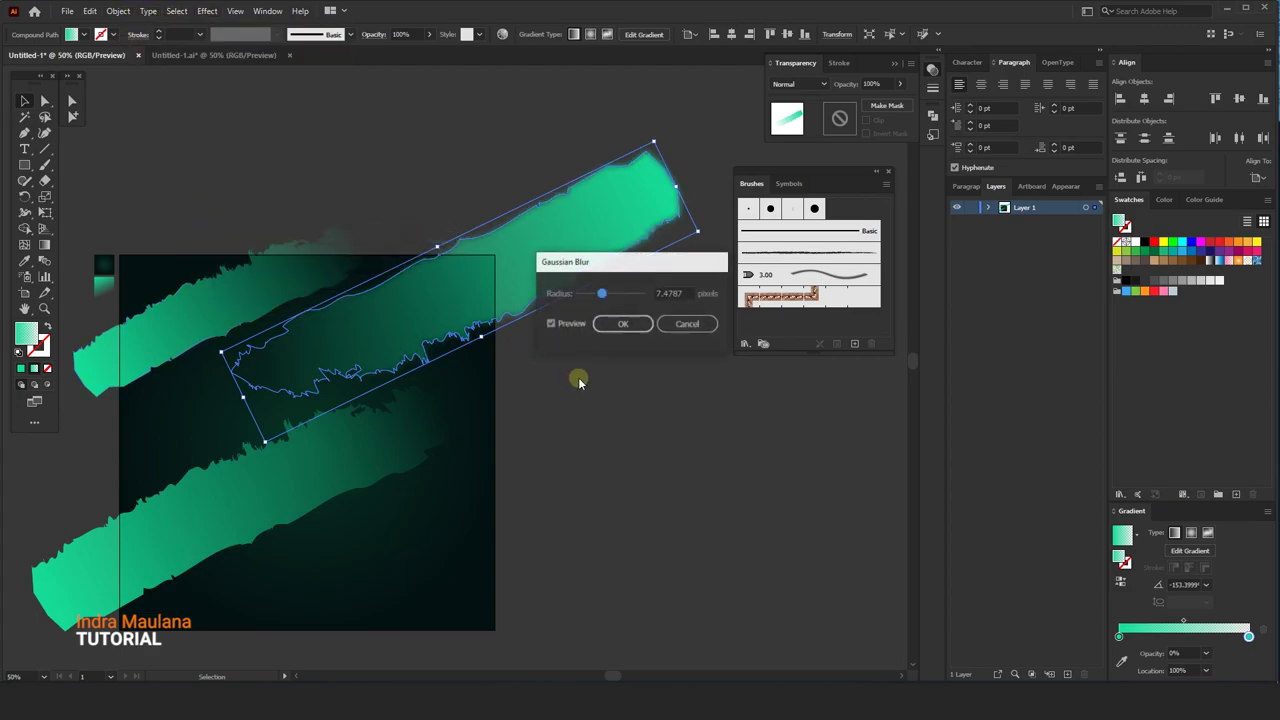
pyautogui.moveTo(607, 254); pyautogui.dragTo(682, 254)
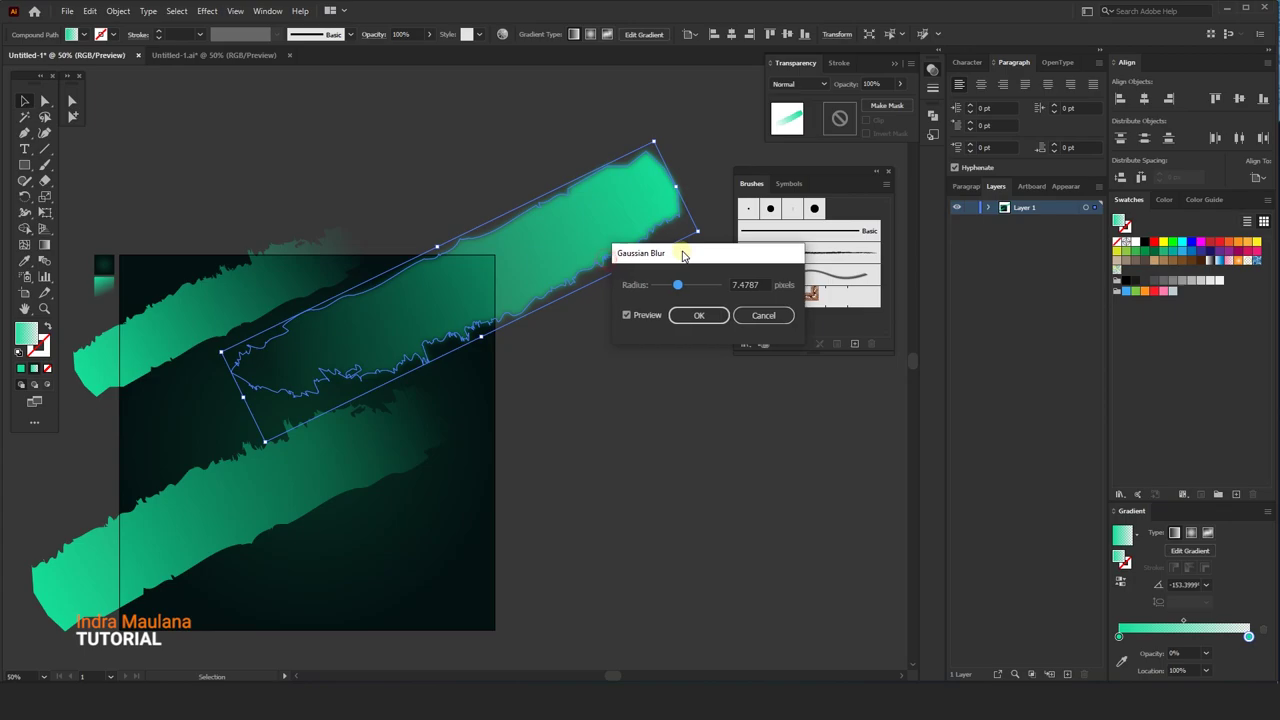
pyautogui.click(695, 316)
pyautogui.click(420, 162)
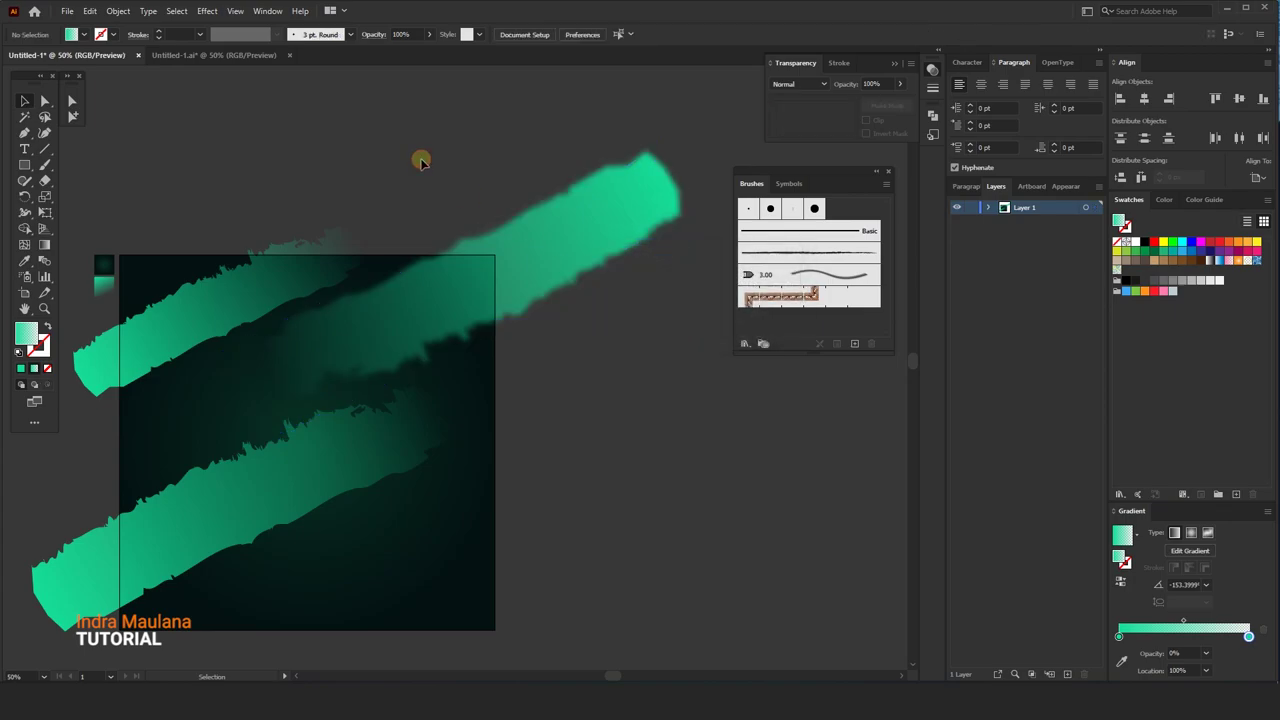
# - Apply the same blur to the upper-left stroke and copy the flipped stroke lower down
pyautogui.click(268, 272)
pyautogui.click(207, 11)
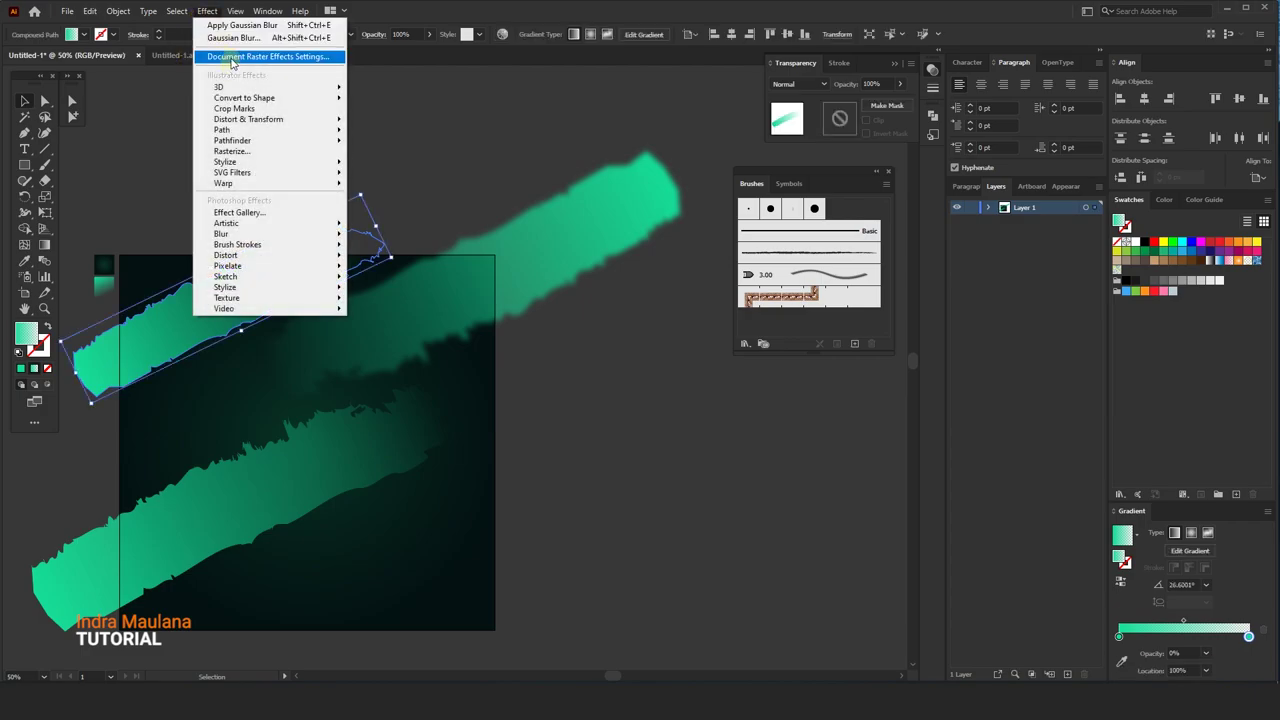
pyautogui.click(242, 25)
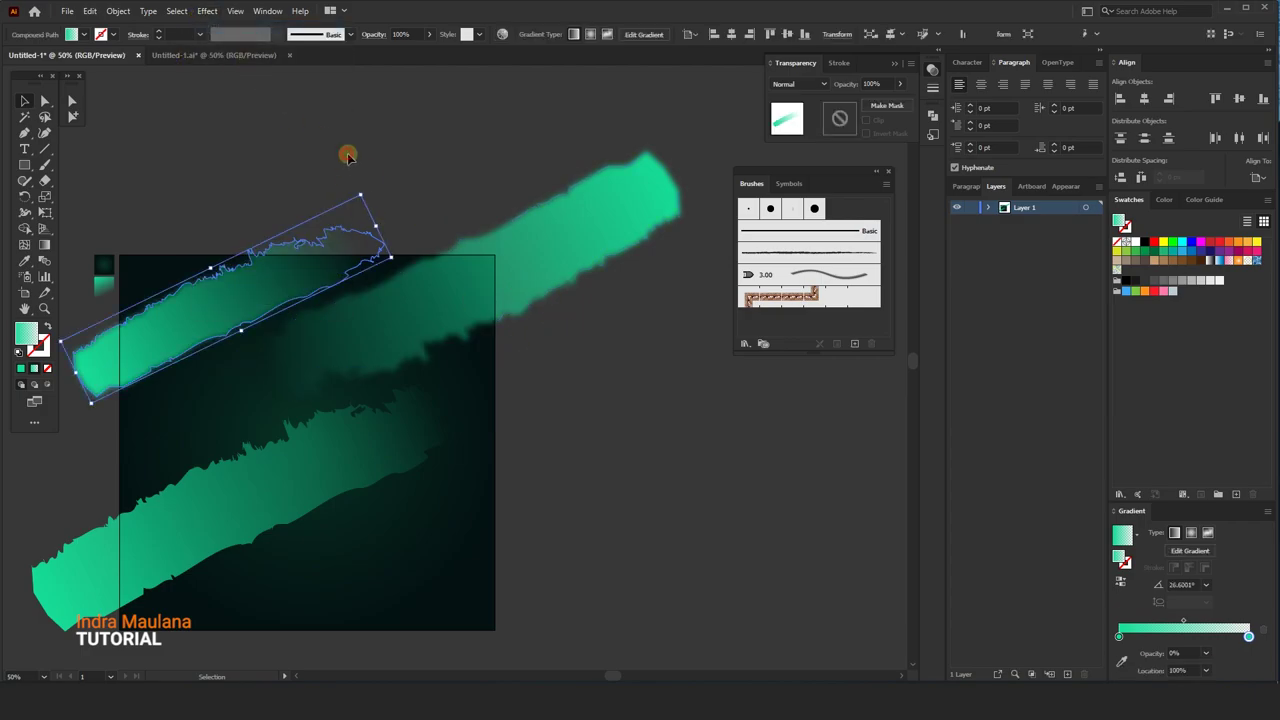
pyautogui.click(486, 226)
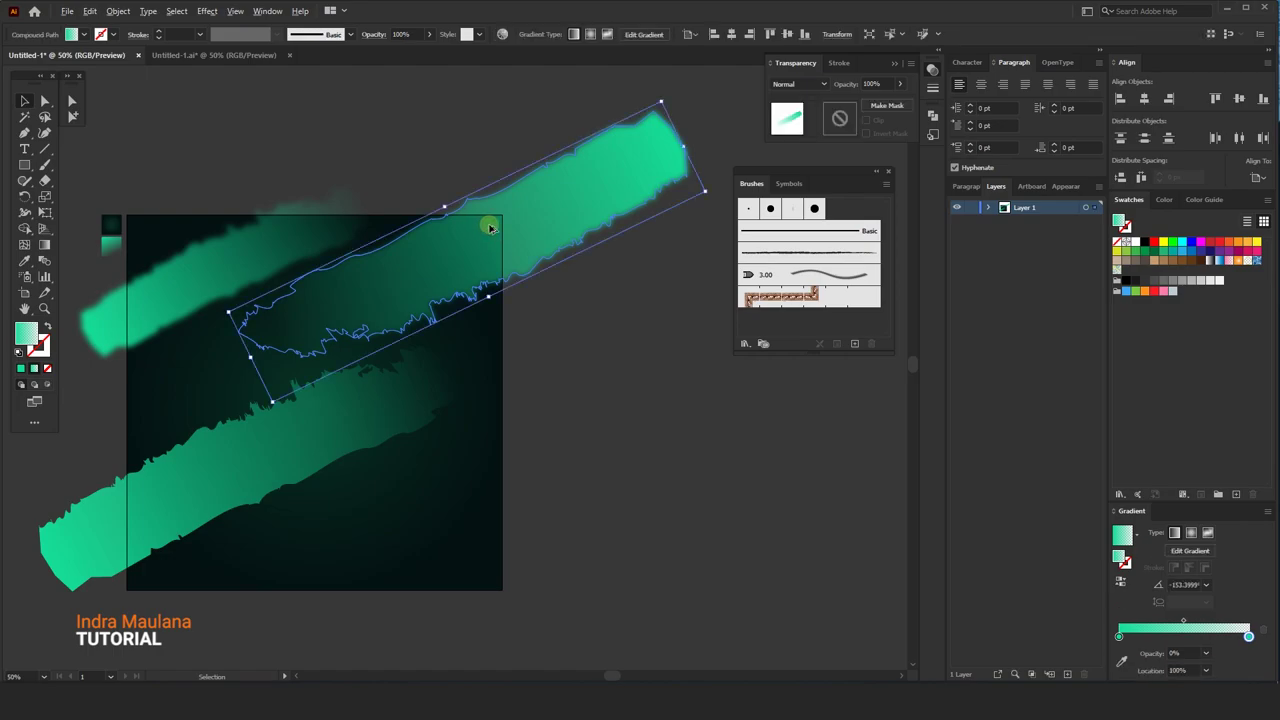
pyautogui.moveTo(511, 211)
pyautogui.mouseDown()
pyautogui.moveTo(511, 438)
pyautogui.moveTo(526, 449)
pyautogui.mouseUp()
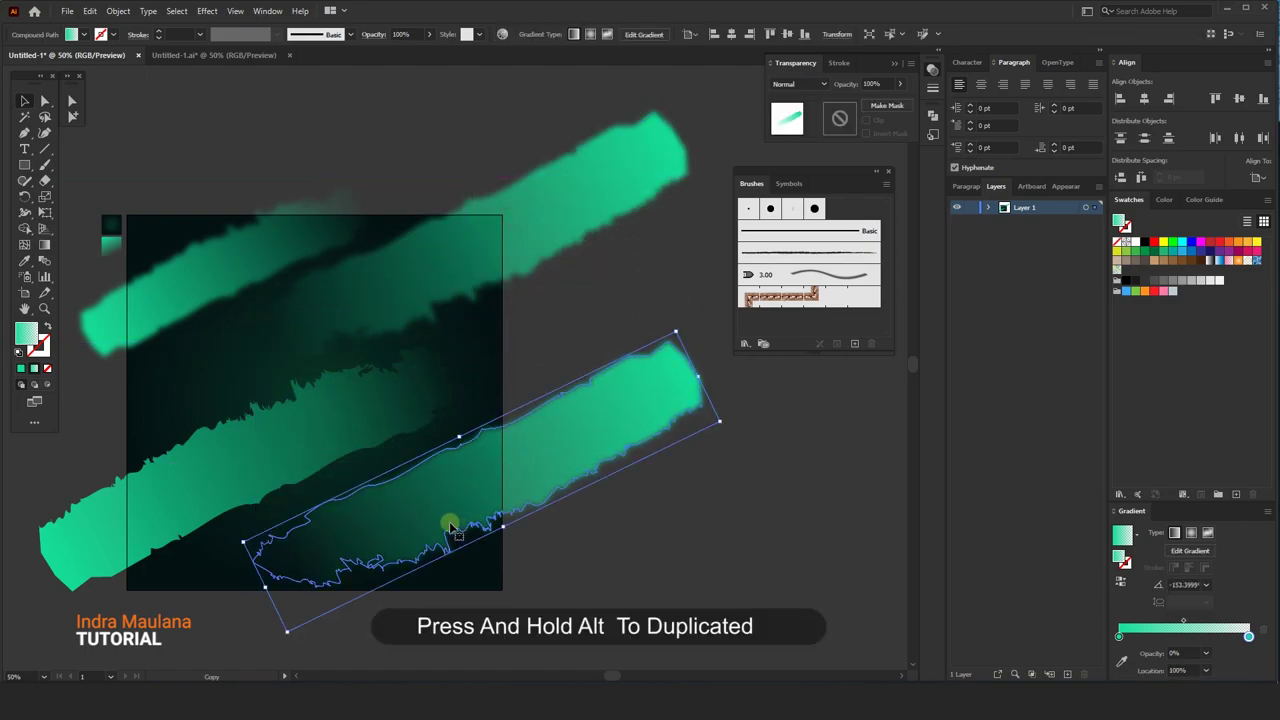
# - Drop the blurred duplicate near the artboard's lower right and recentre the view
pyautogui.moveTo(449, 523); pyautogui.dragTo(491, 434)
pyautogui.click(572, 543)
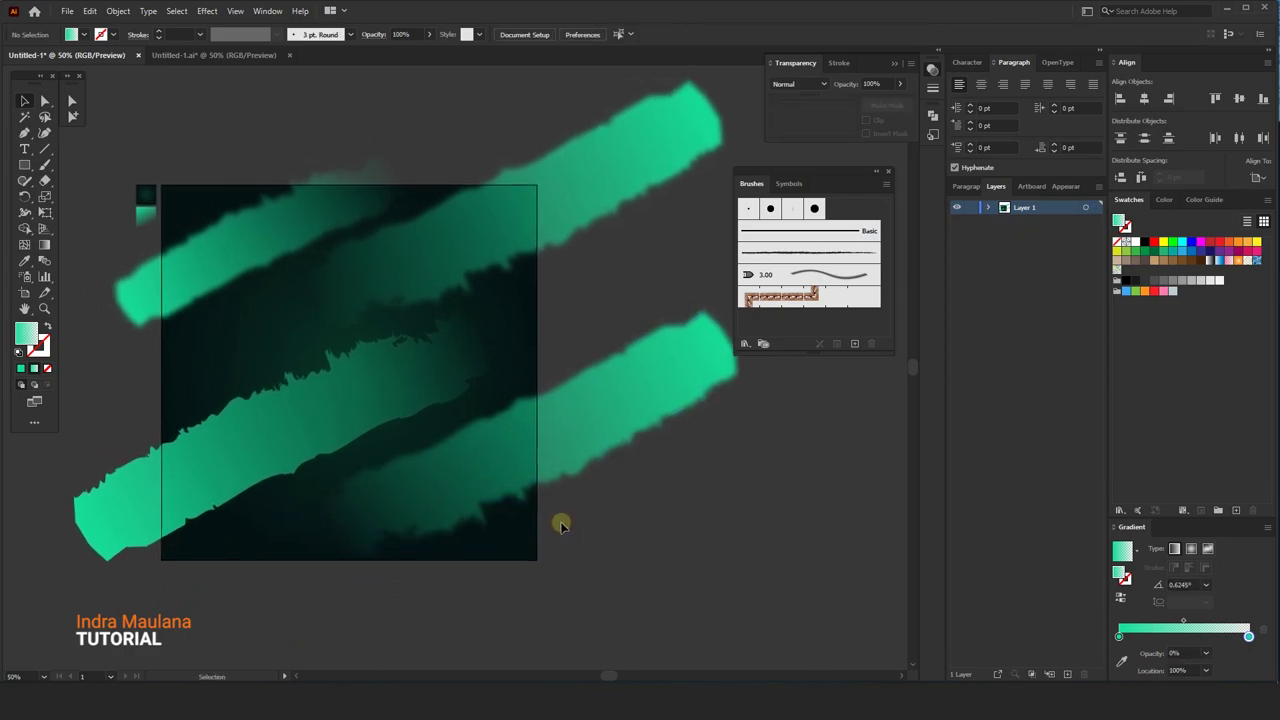
pyautogui.moveTo(561, 611); pyautogui.dragTo(553, 590)
pyautogui.click(563, 409)
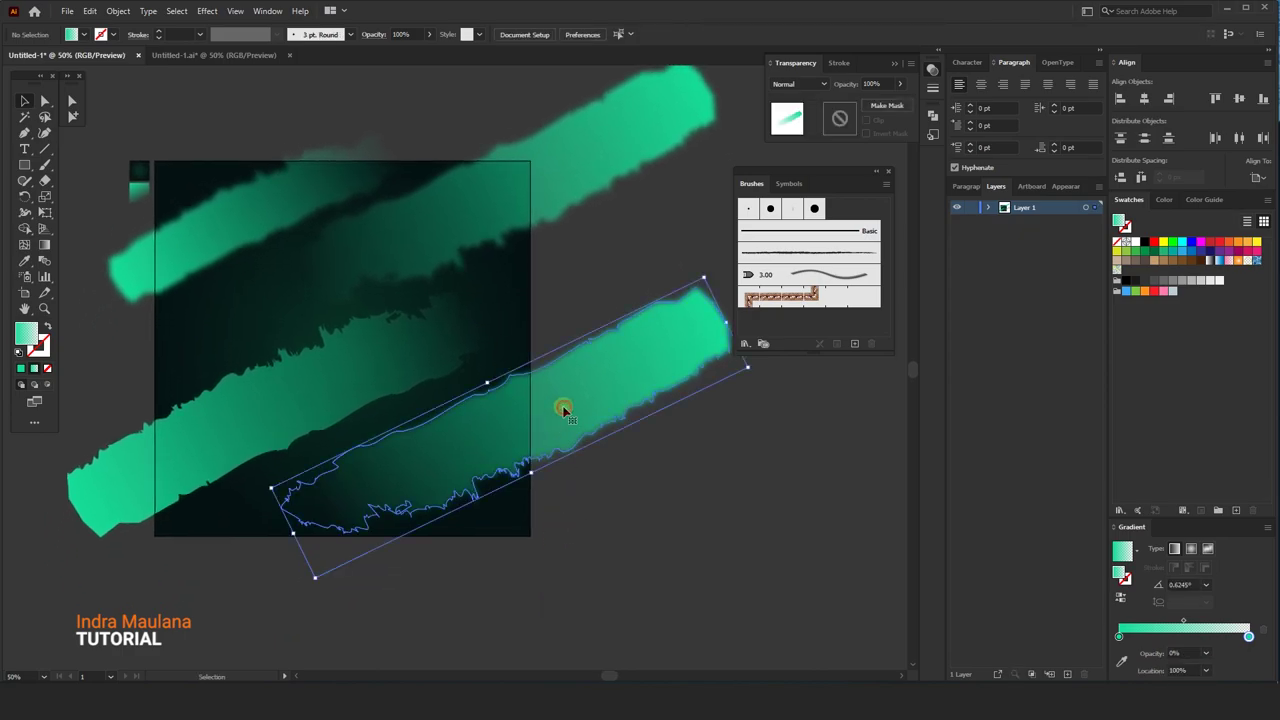
pyautogui.click(574, 543)
pyautogui.moveTo(499, 539); pyautogui.dragTo(515, 527)
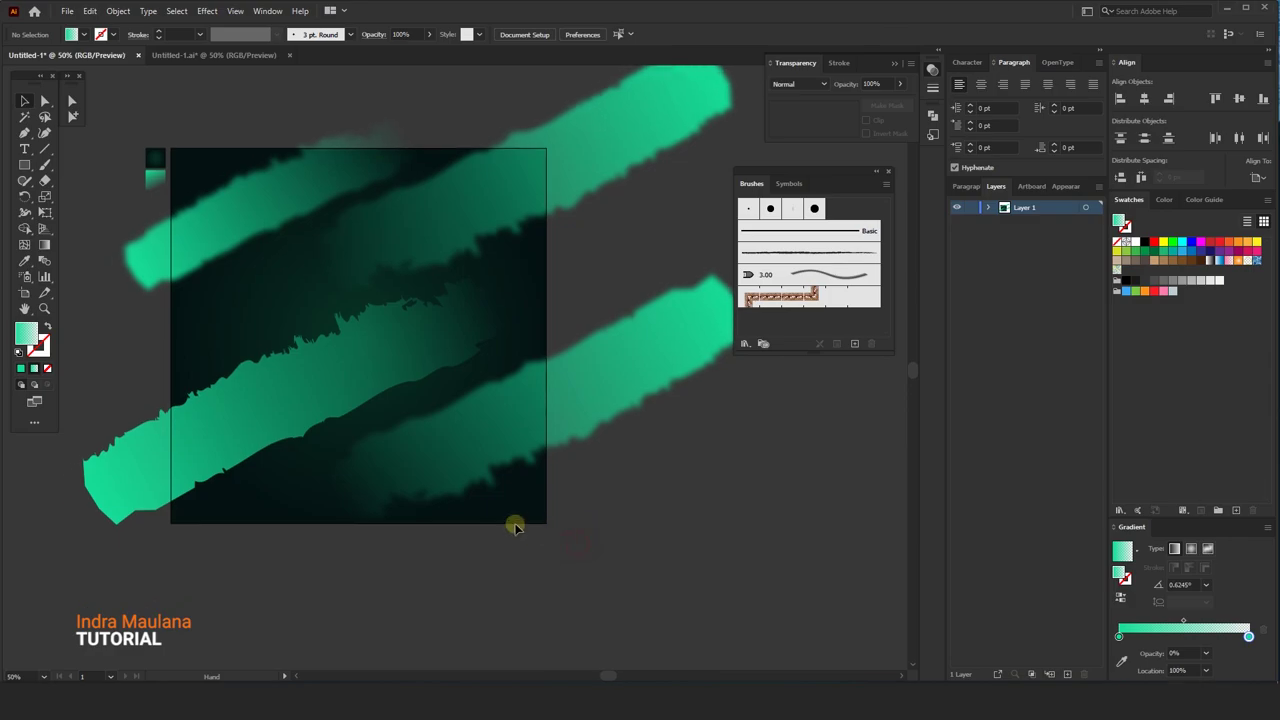
# - Duplicate the lower stroke, shrink the copy and move it to the square's bottom-left edge
pyautogui.click(305, 432)
pyautogui.moveTo(225, 428)
pyautogui.mouseDown()
pyautogui.moveTo(259, 548)
pyautogui.moveTo(201, 646)
pyautogui.mouseUp()
pyautogui.moveTo(122, 662); pyautogui.dragTo(286, 543)
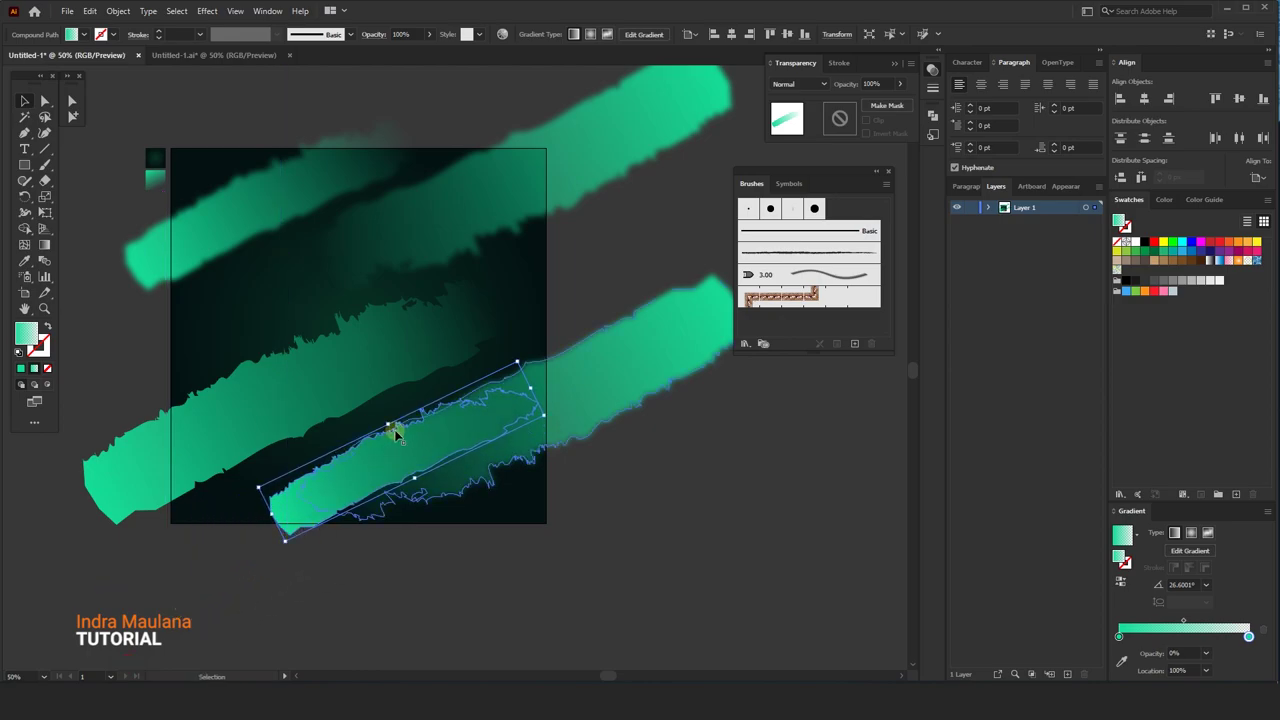
pyautogui.moveTo(322, 502); pyautogui.dragTo(230, 542)
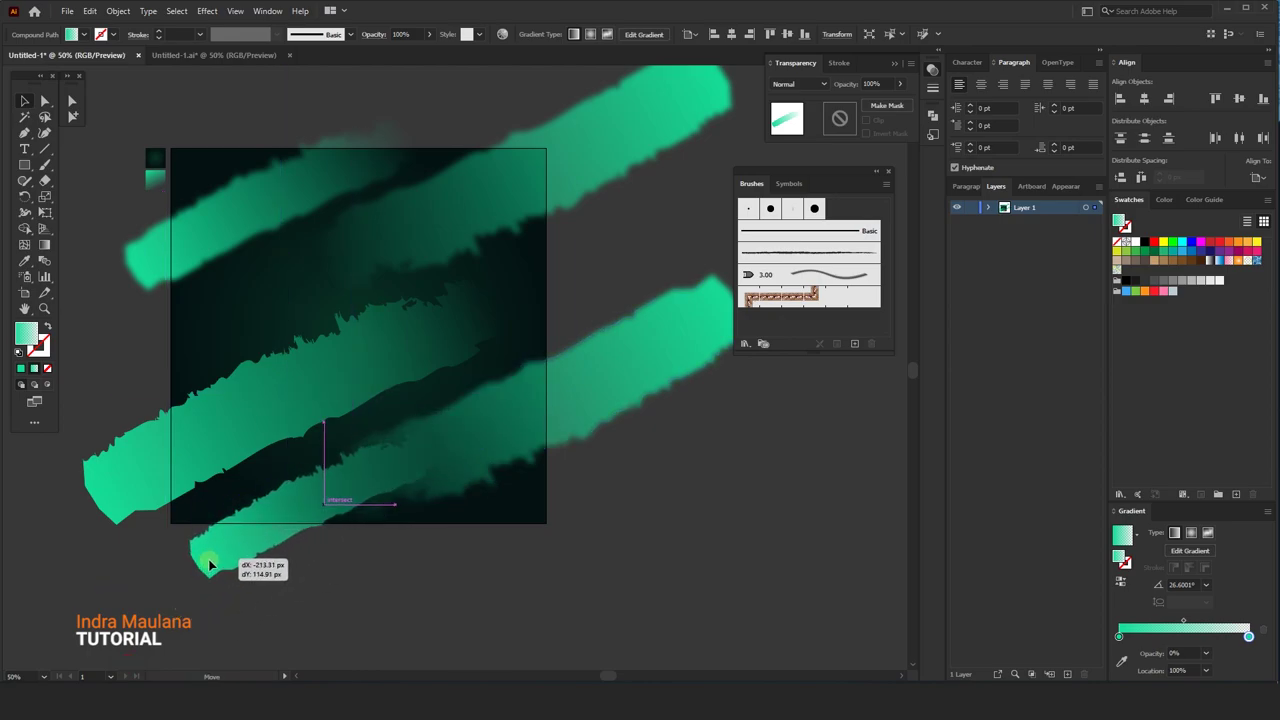
pyautogui.click(282, 593)
pyautogui.hscroll(1, 320, 560)
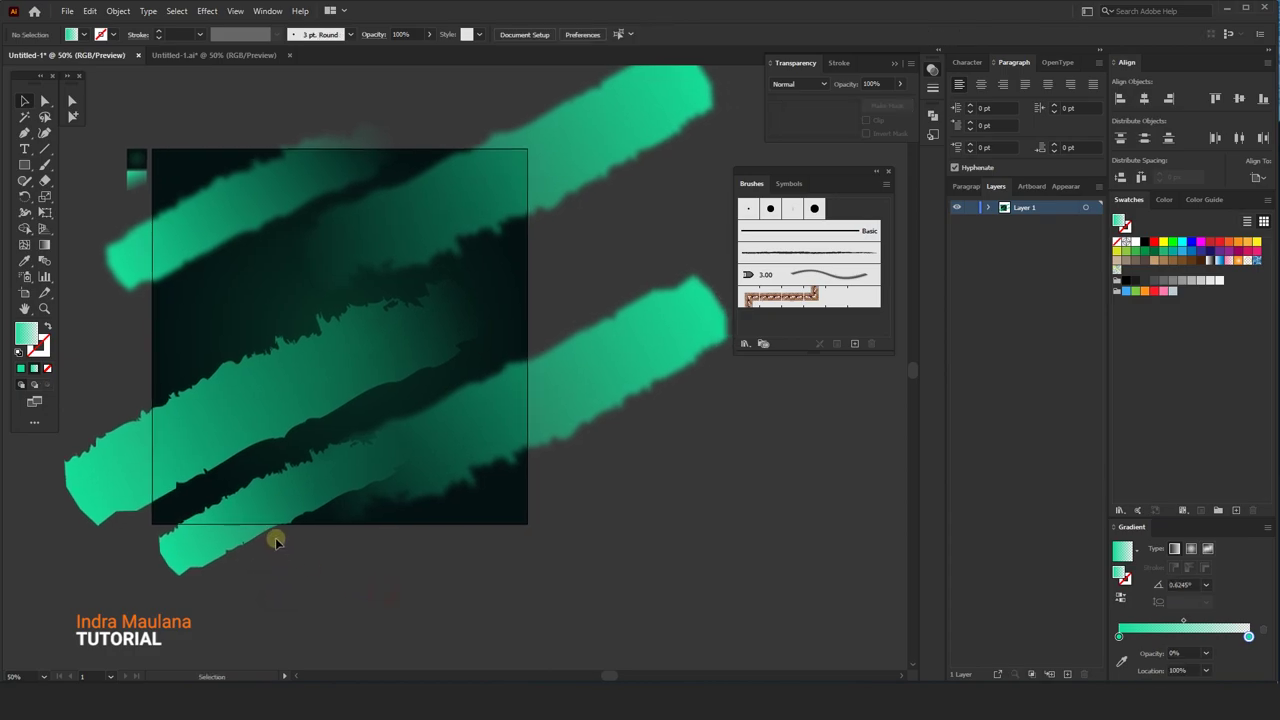
# - Shift a gradient stop on the small stroke to darken it
pyautogui.click(280, 515)
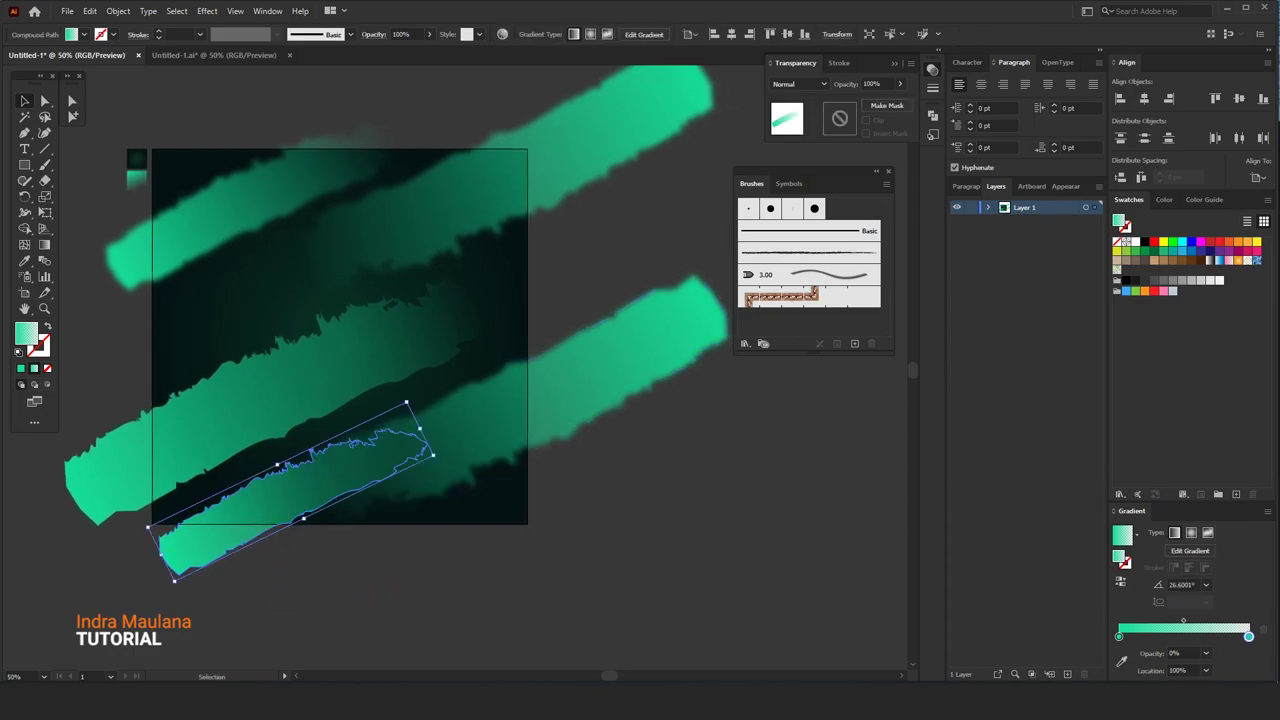
pyautogui.click(46, 243)
pyautogui.moveTo(279, 495); pyautogui.dragTo(225, 512)
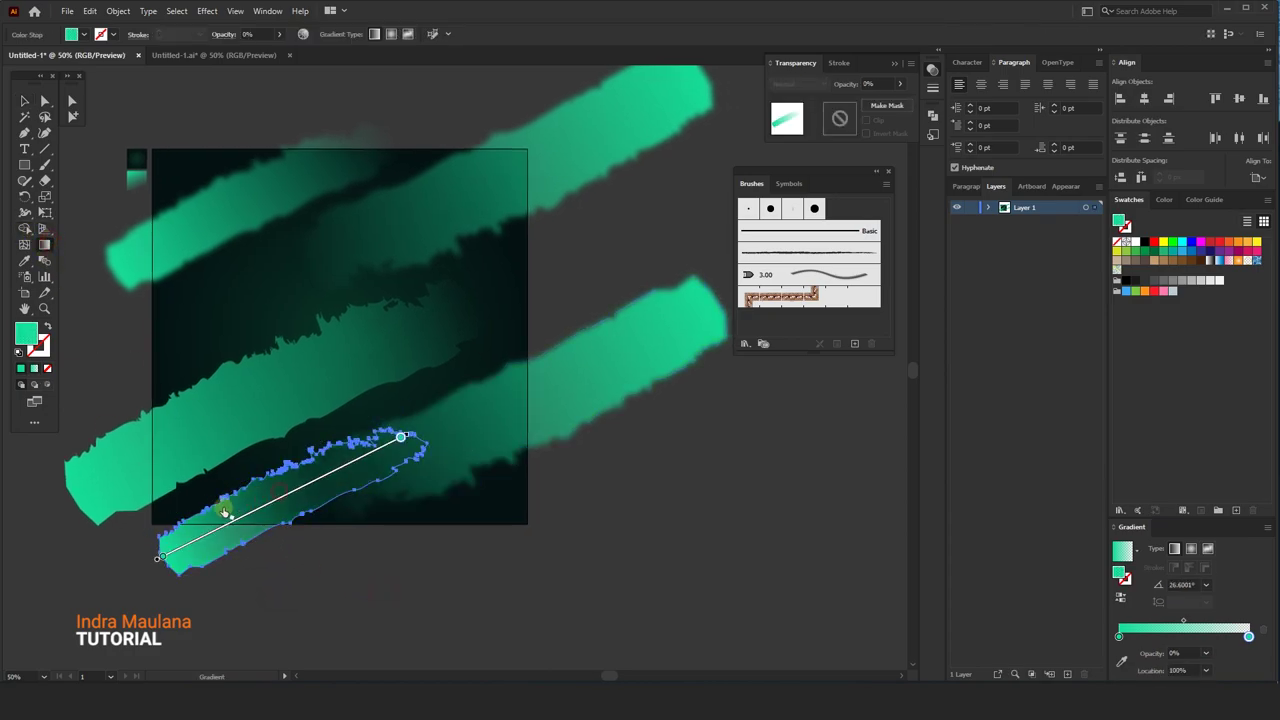
pyautogui.click(25, 101)
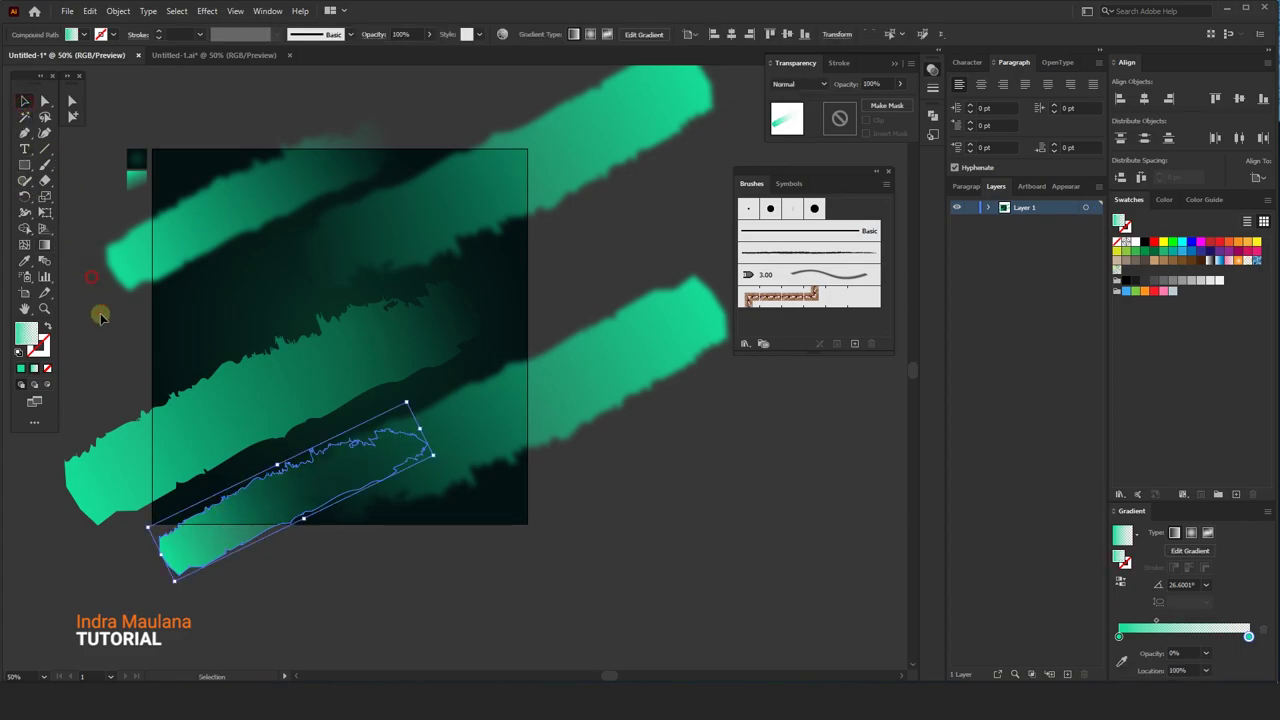
pyautogui.click(100, 314)
# - Bring the small stroke to the front of everything
pyautogui.click(221, 515)
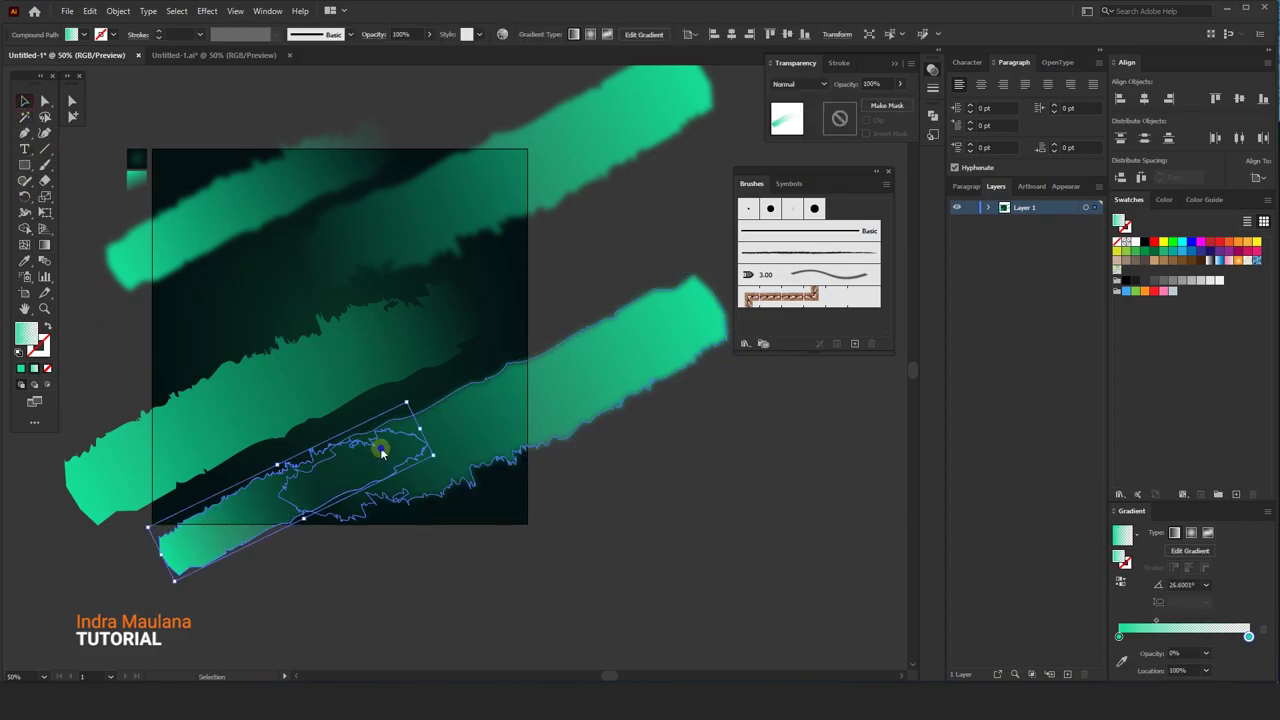
pyautogui.rightClick(380, 452)
pyautogui.click(572, 377)
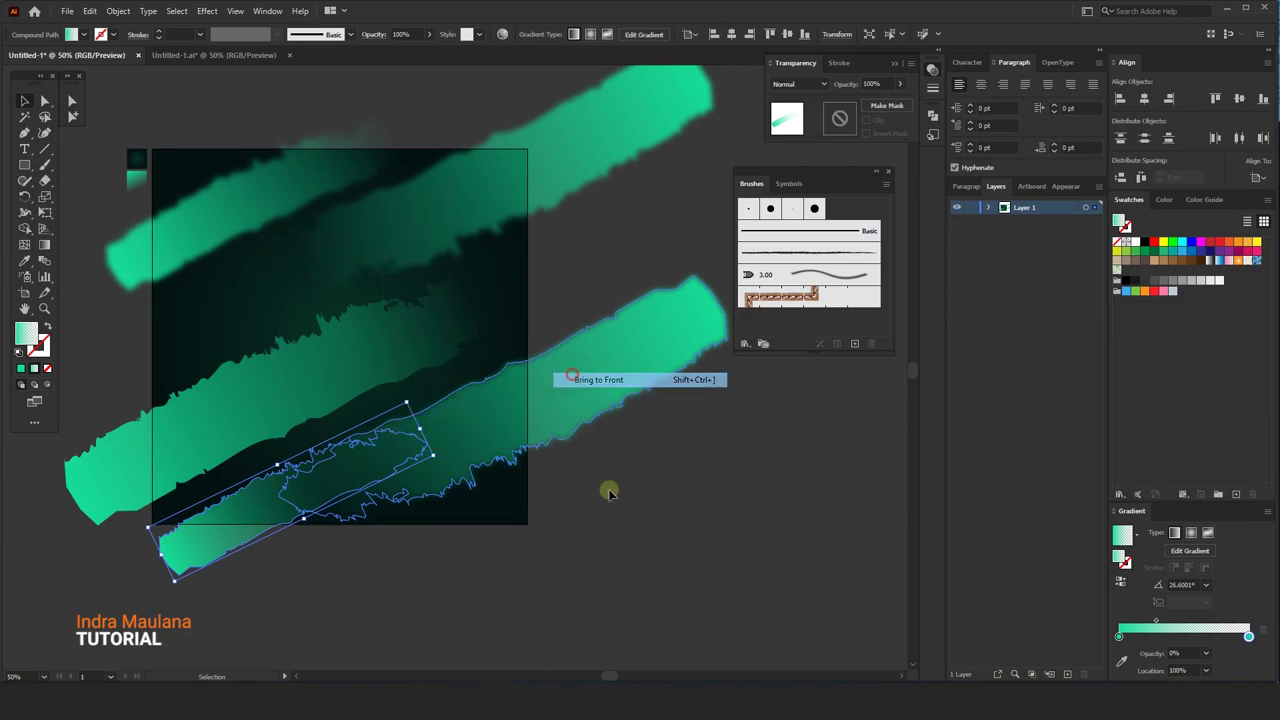
pyautogui.click(610, 492)
# - Rotate the small stroke slightly counter-clockwise and nudge it down over the bottom edge
pyautogui.click(263, 506)
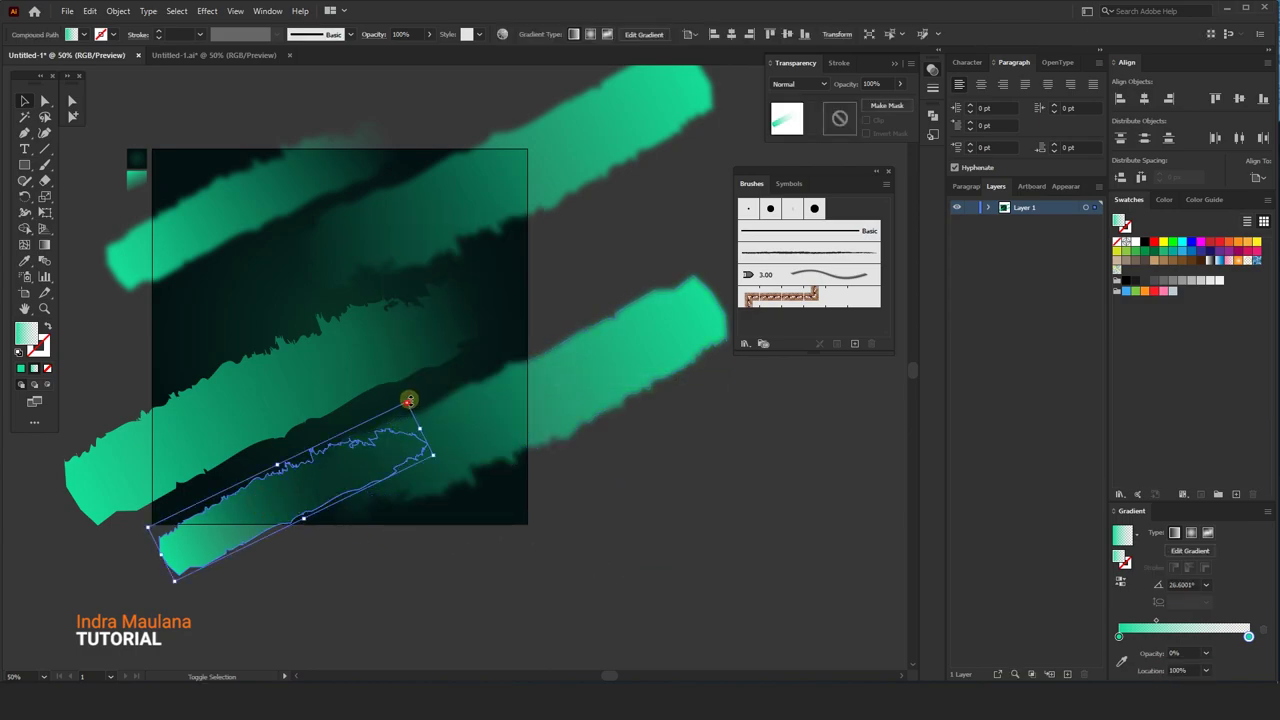
pyautogui.moveTo(409, 399); pyautogui.dragTo(467, 373)
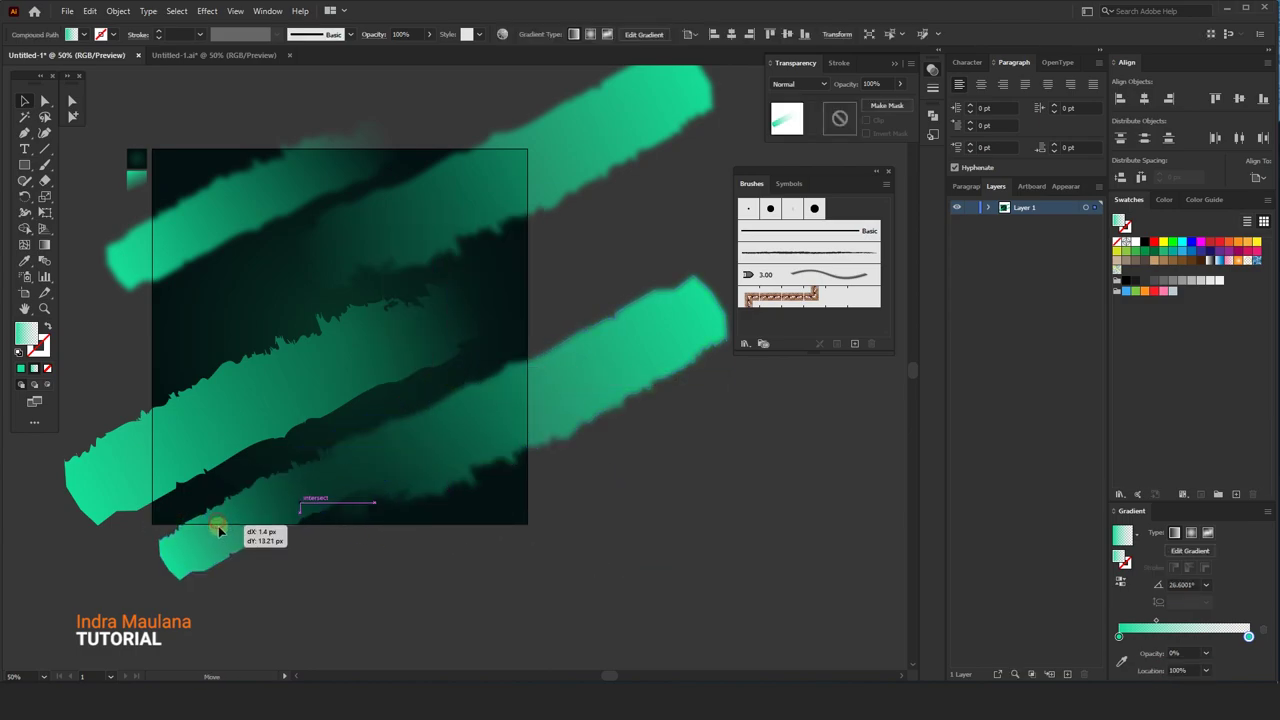
pyautogui.moveTo(219, 512); pyautogui.dragTo(219, 522)
pyautogui.click(260, 567)
pyautogui.moveTo(307, 575); pyautogui.dragTo(262, 567)
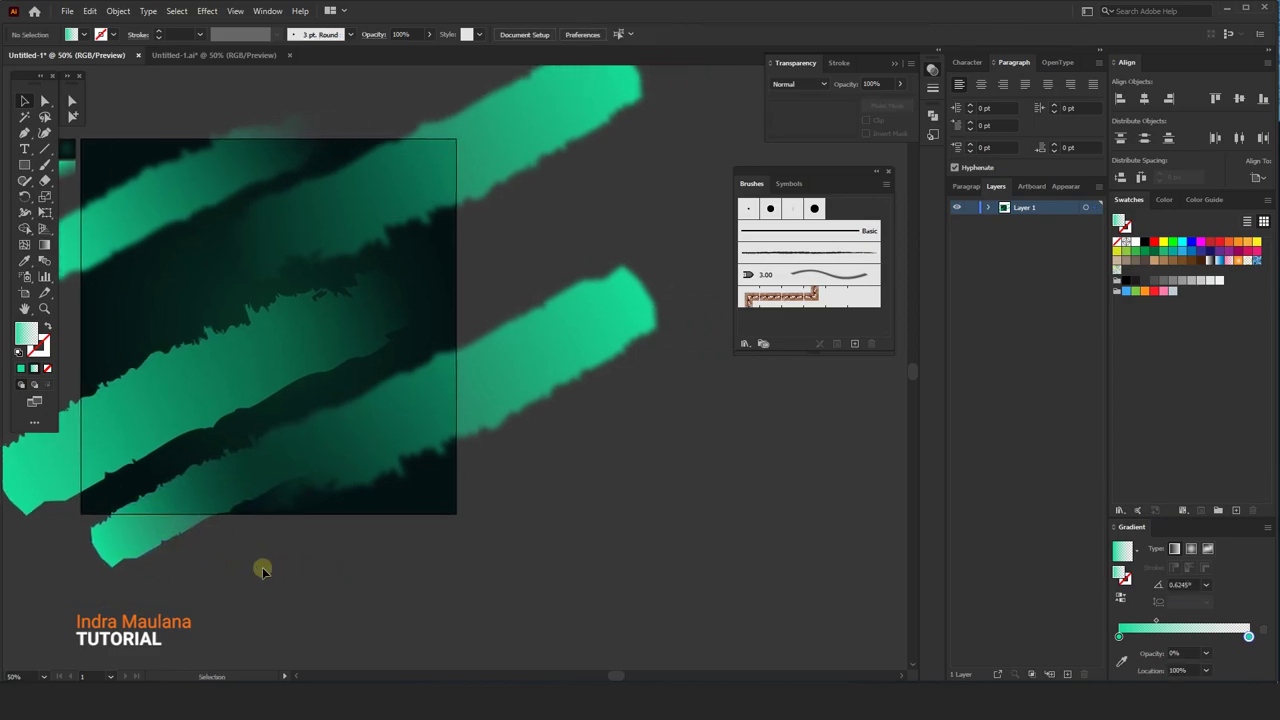
# - Duplicate the lower stroke slightly down-right and arrange it just above the dark square
pyautogui.click(335, 435)
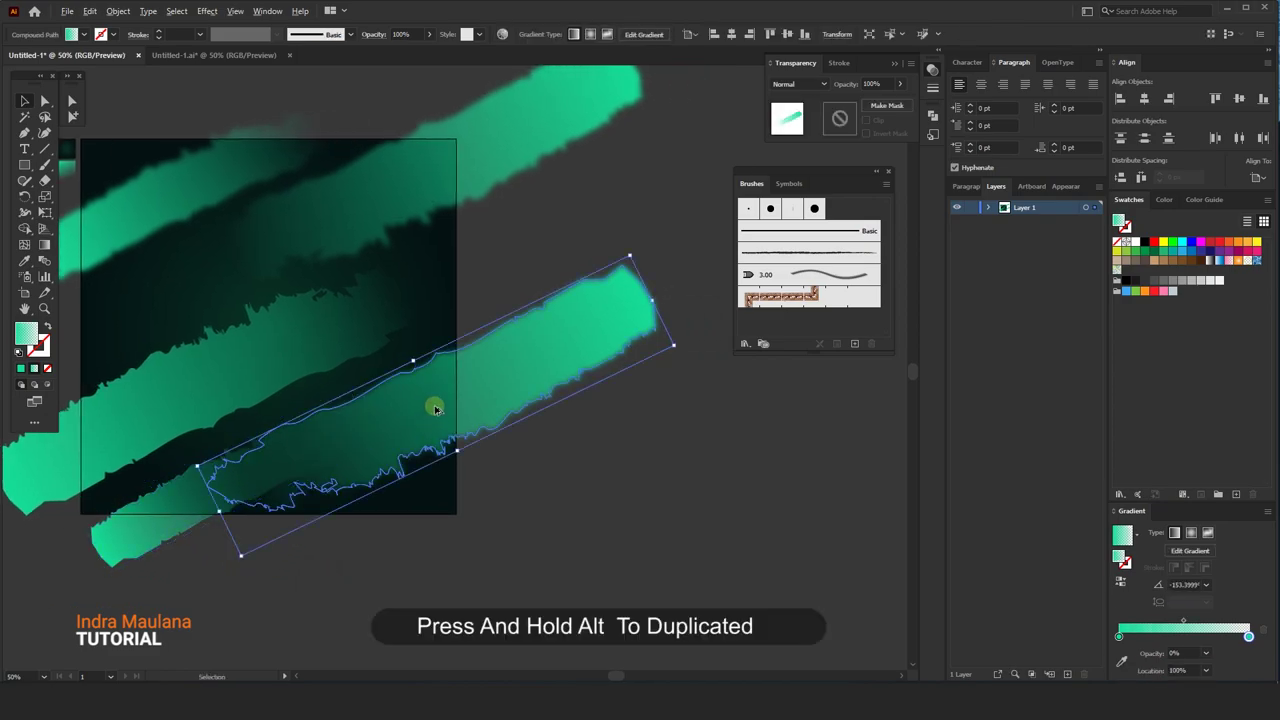
pyautogui.moveTo(425, 415); pyautogui.dragTo(439, 448)
pyautogui.rightClick(458, 408)
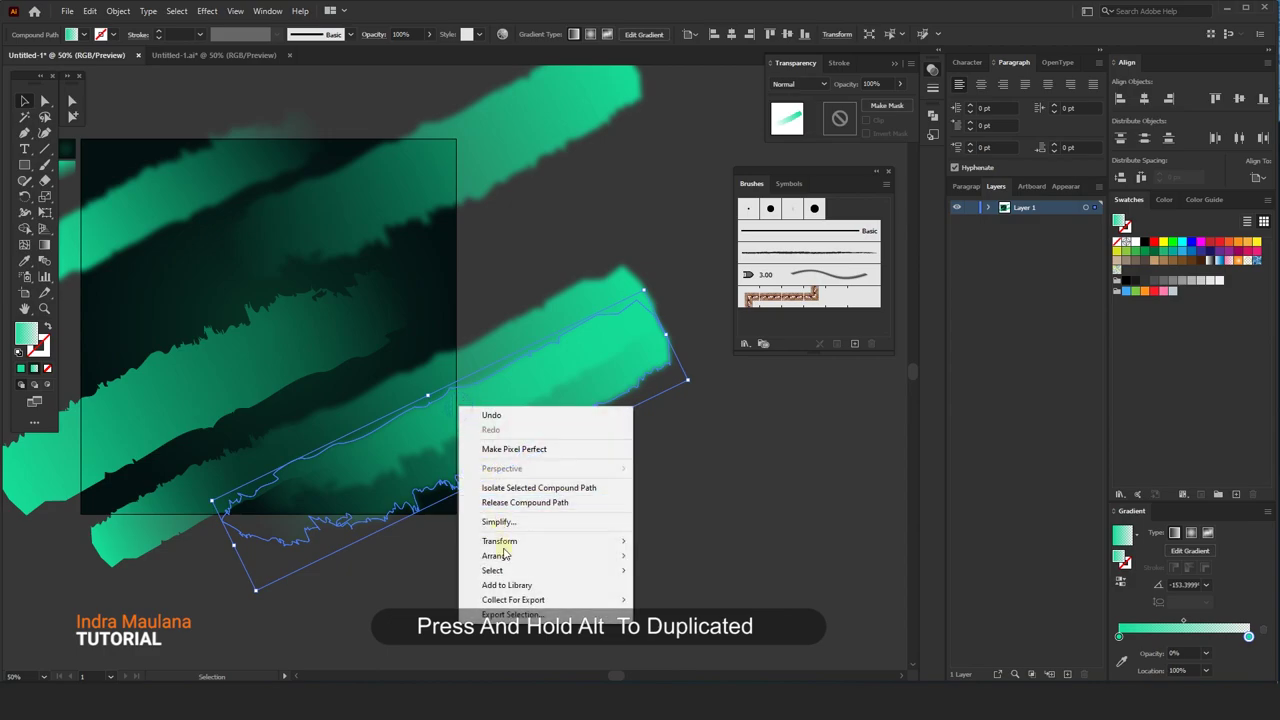
pyautogui.moveTo(496, 556)
pyautogui.click(659, 600)
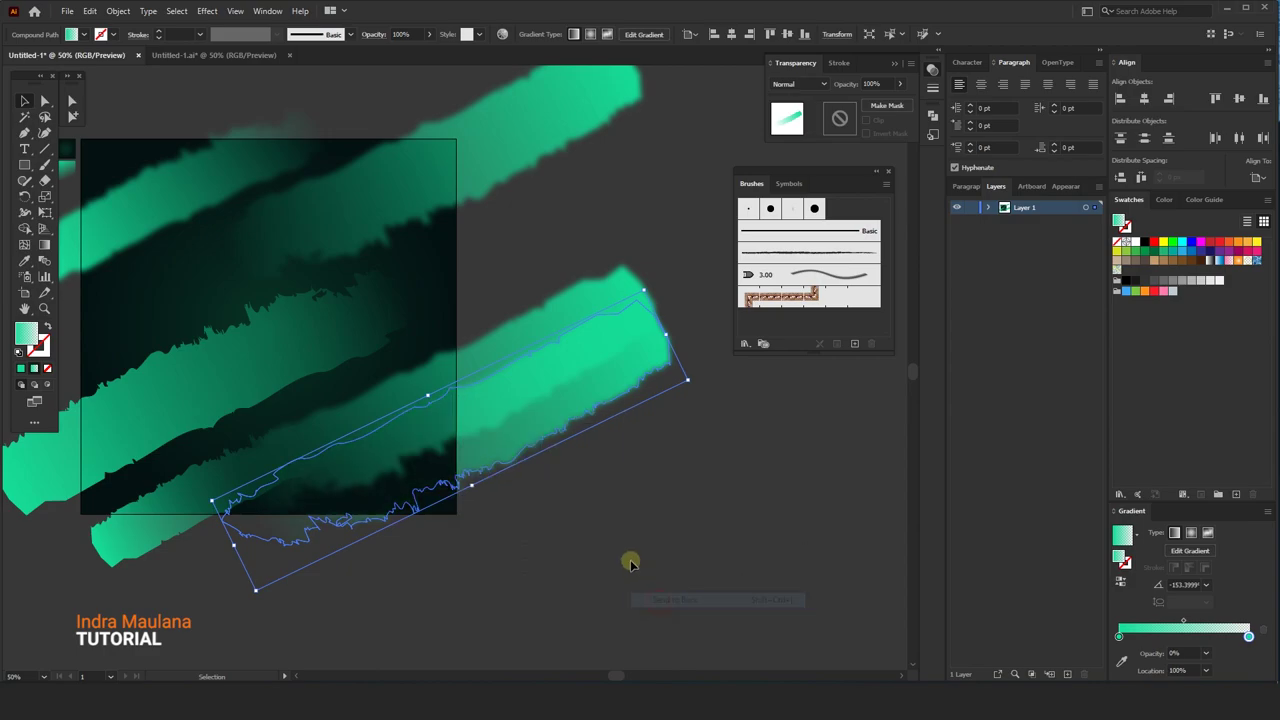
pyautogui.click(610, 531)
pyautogui.click(520, 449)
pyautogui.rightClick(518, 443)
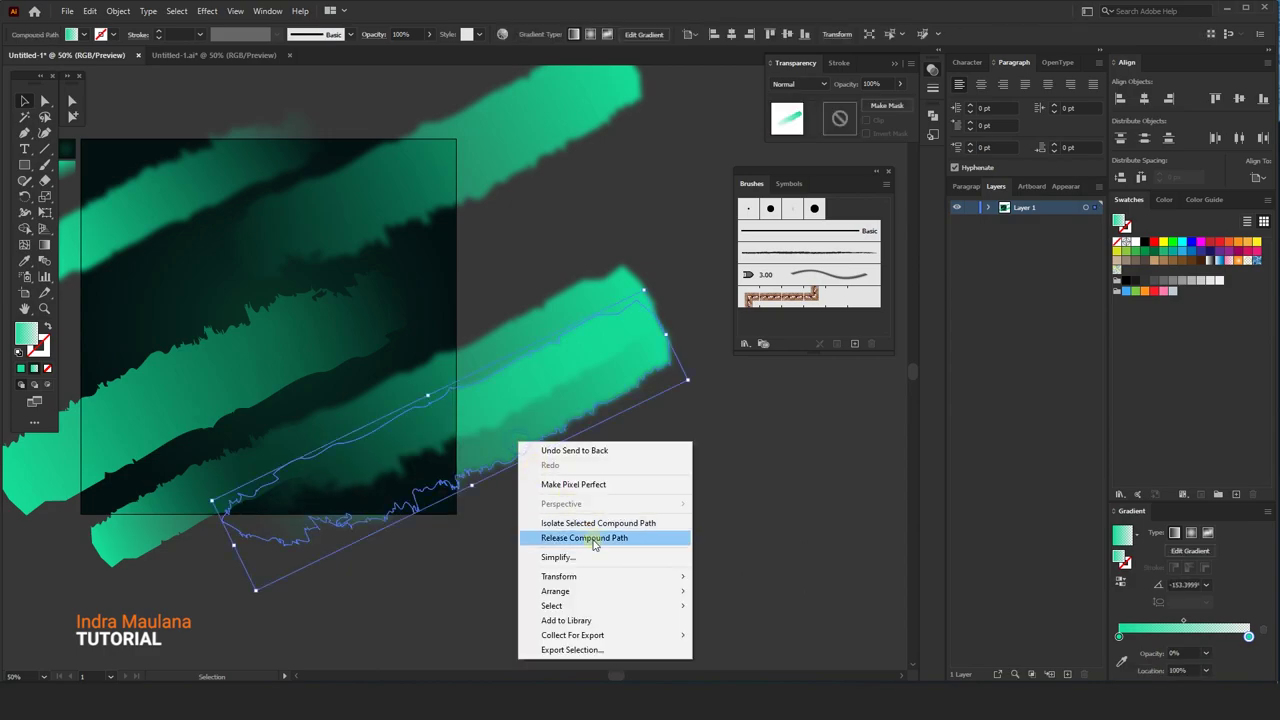
pyautogui.click(722, 606)
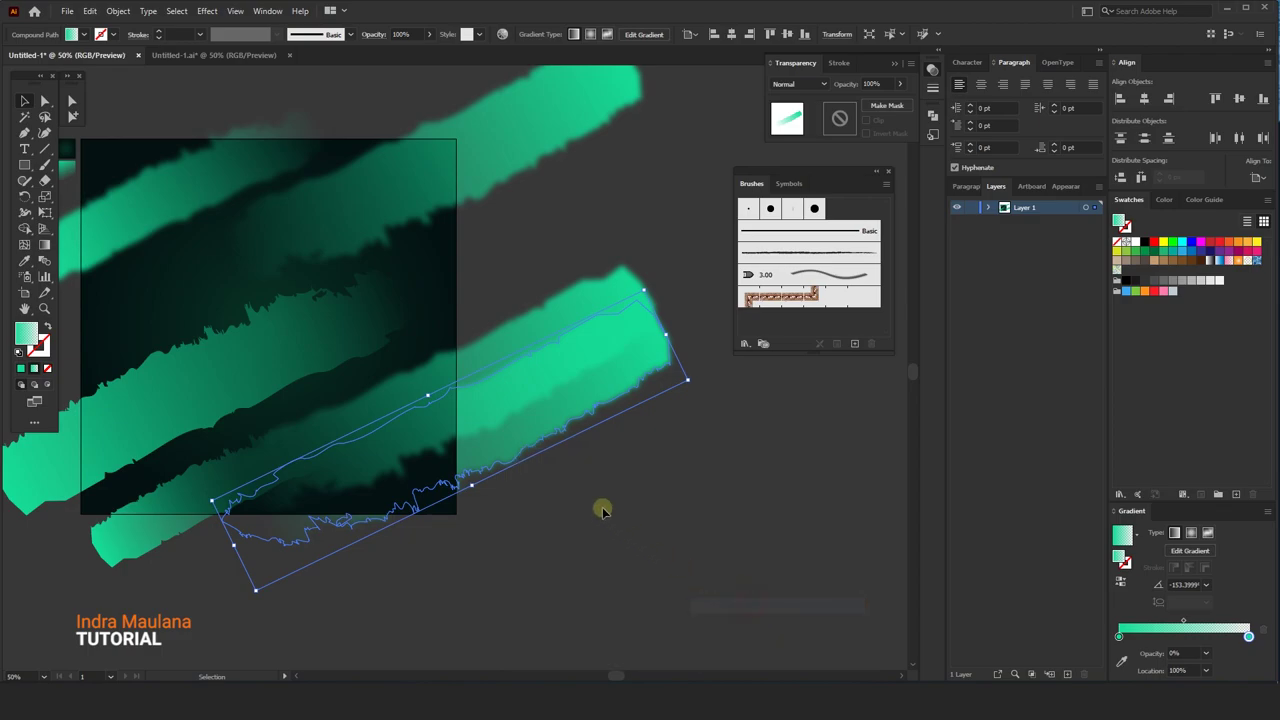
pyautogui.rightClick(527, 440)
pyautogui.moveTo(566, 588)
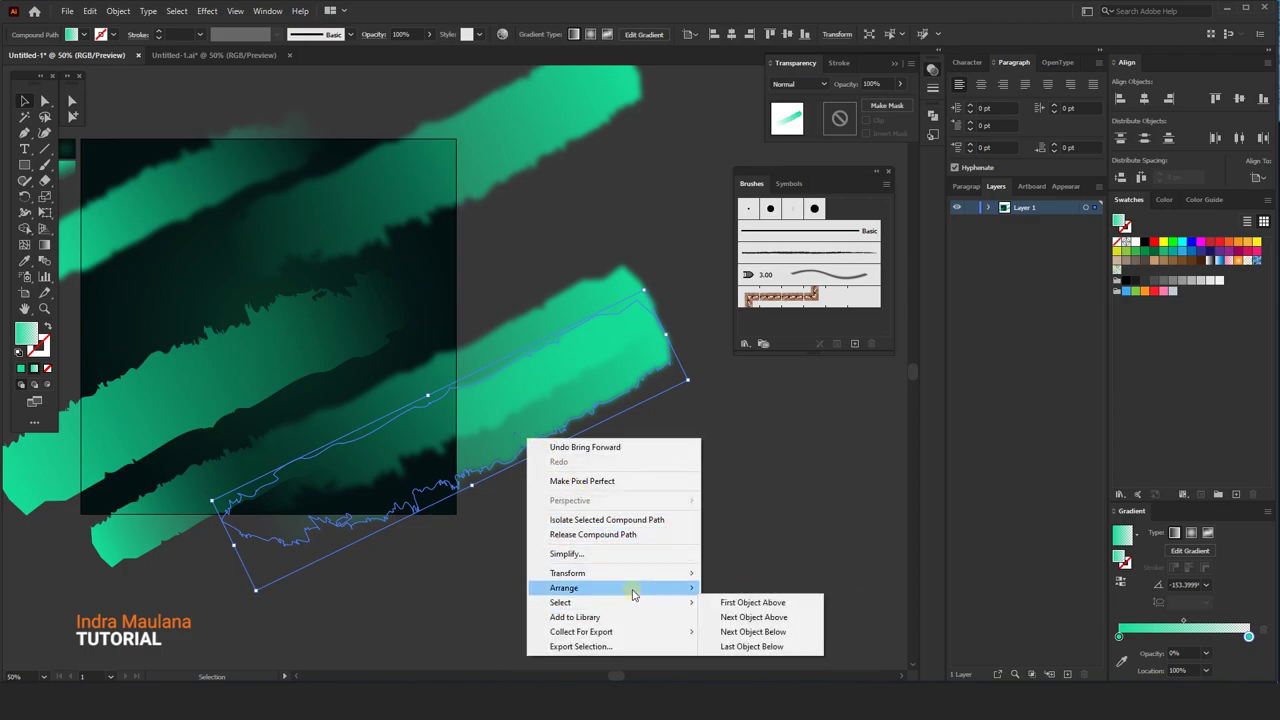
pyautogui.click(724, 605)
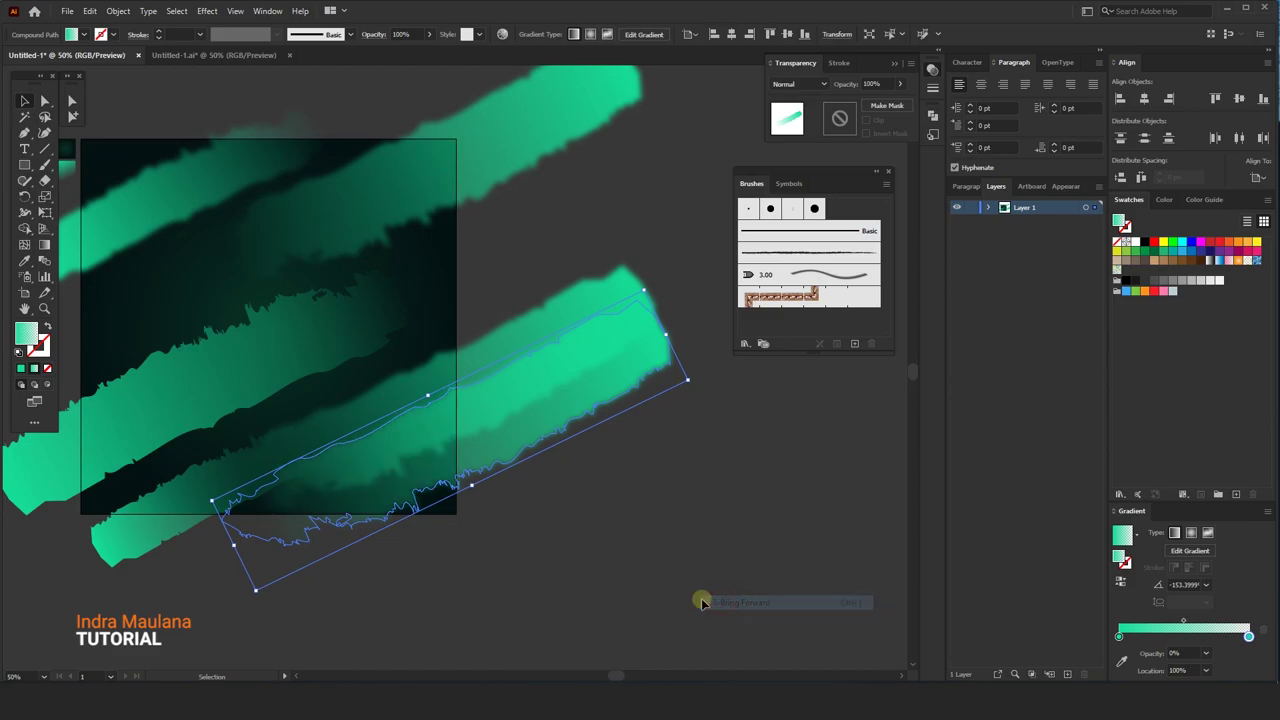
# - Slide the copy's first gradient stop inward to soften its fade
pyautogui.click(512, 472)
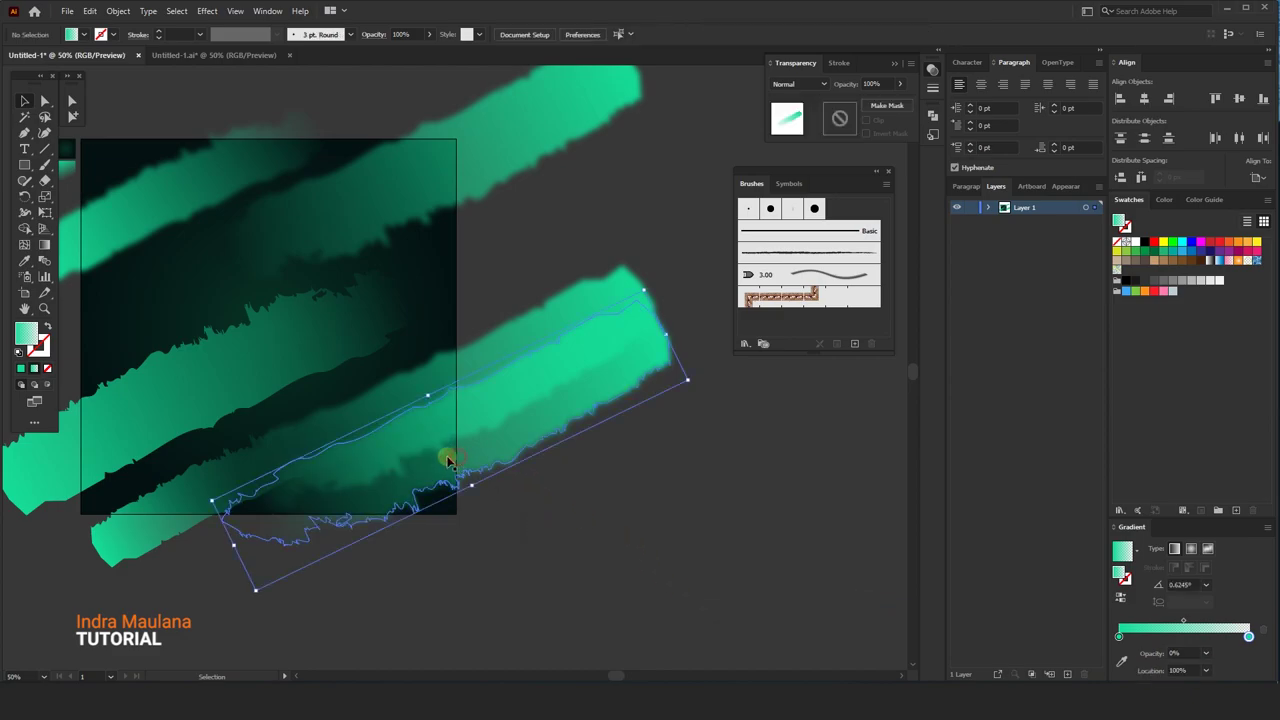
pyautogui.moveTo(449, 457)
pyautogui.mouseDown()
pyautogui.moveTo(90, 380)
pyautogui.moveTo(47, 276)
pyautogui.mouseUp()
pyautogui.click(44, 244)
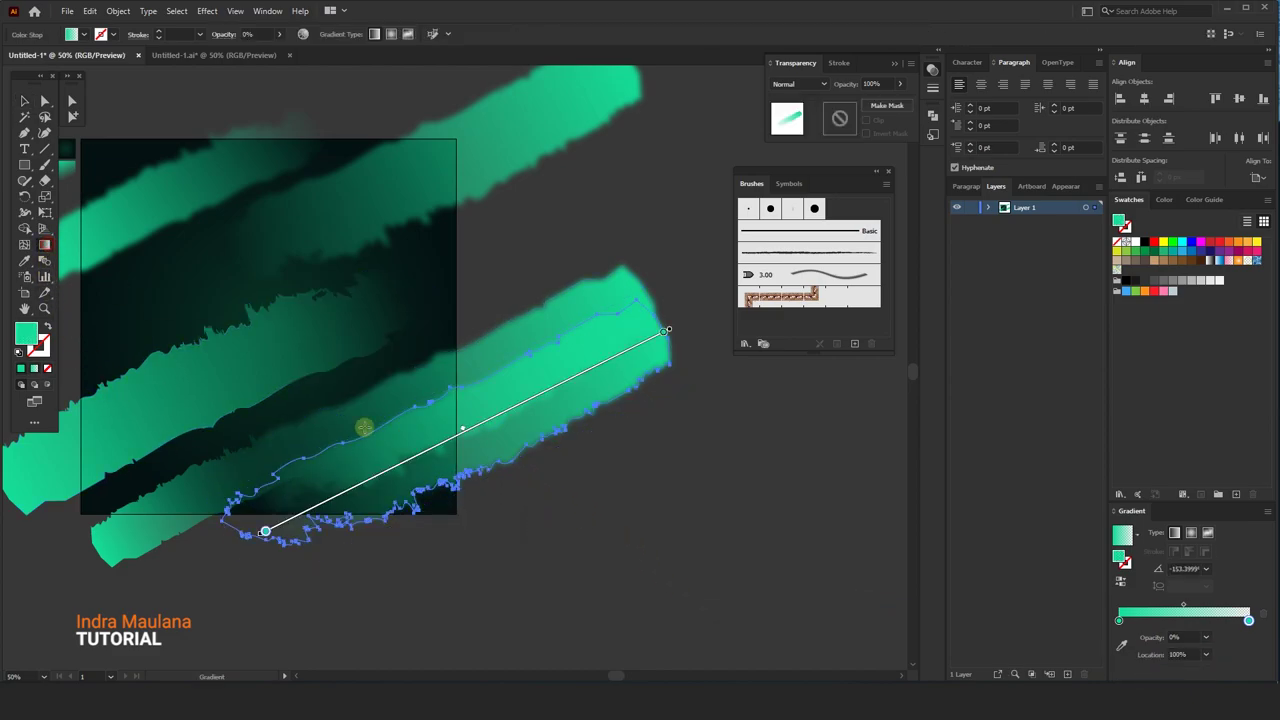
pyautogui.moveTo(265, 530); pyautogui.dragTo(380, 473)
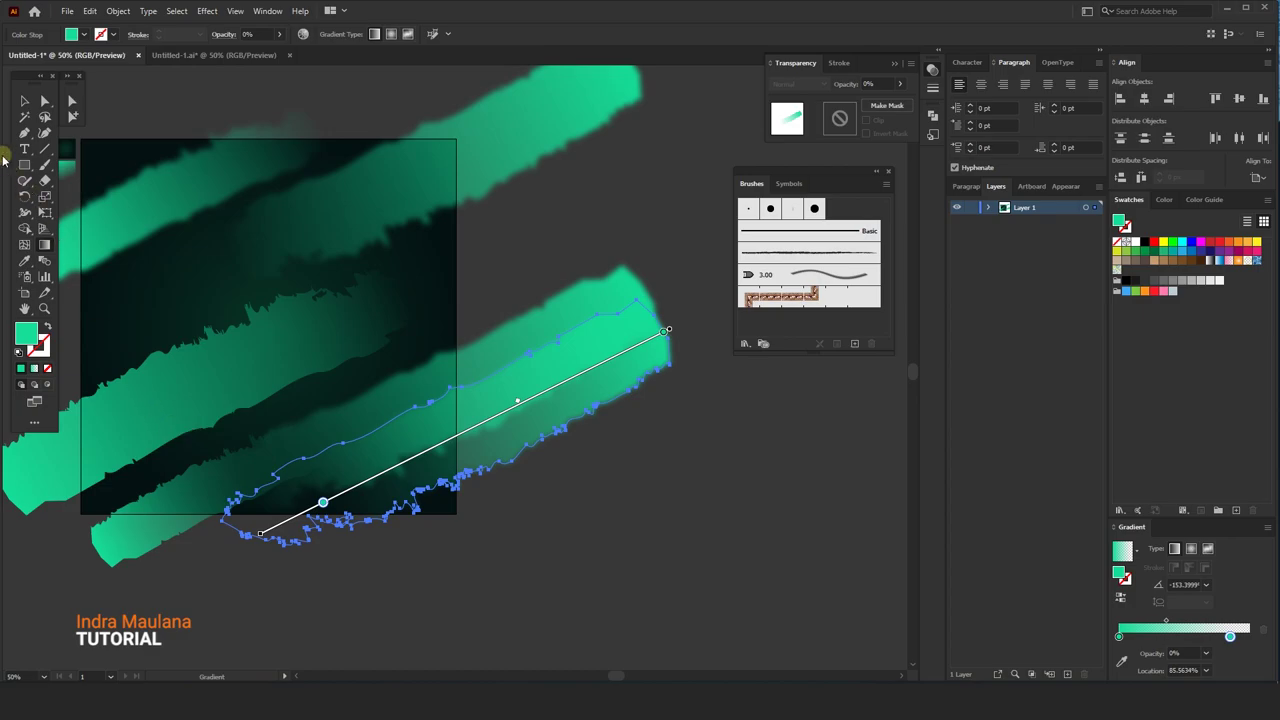
pyautogui.click(18, 101)
pyautogui.click(640, 543)
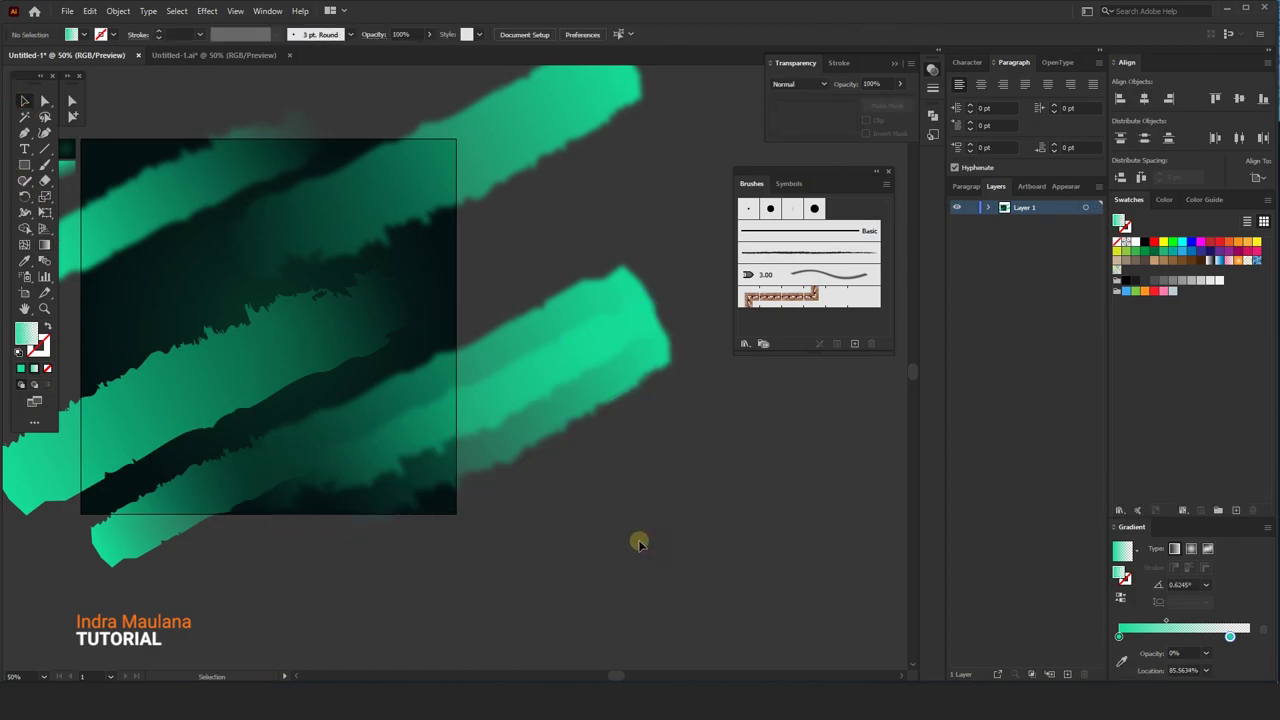
# - Lower the stroke copy's opacity to 82%
pyautogui.click(532, 454)
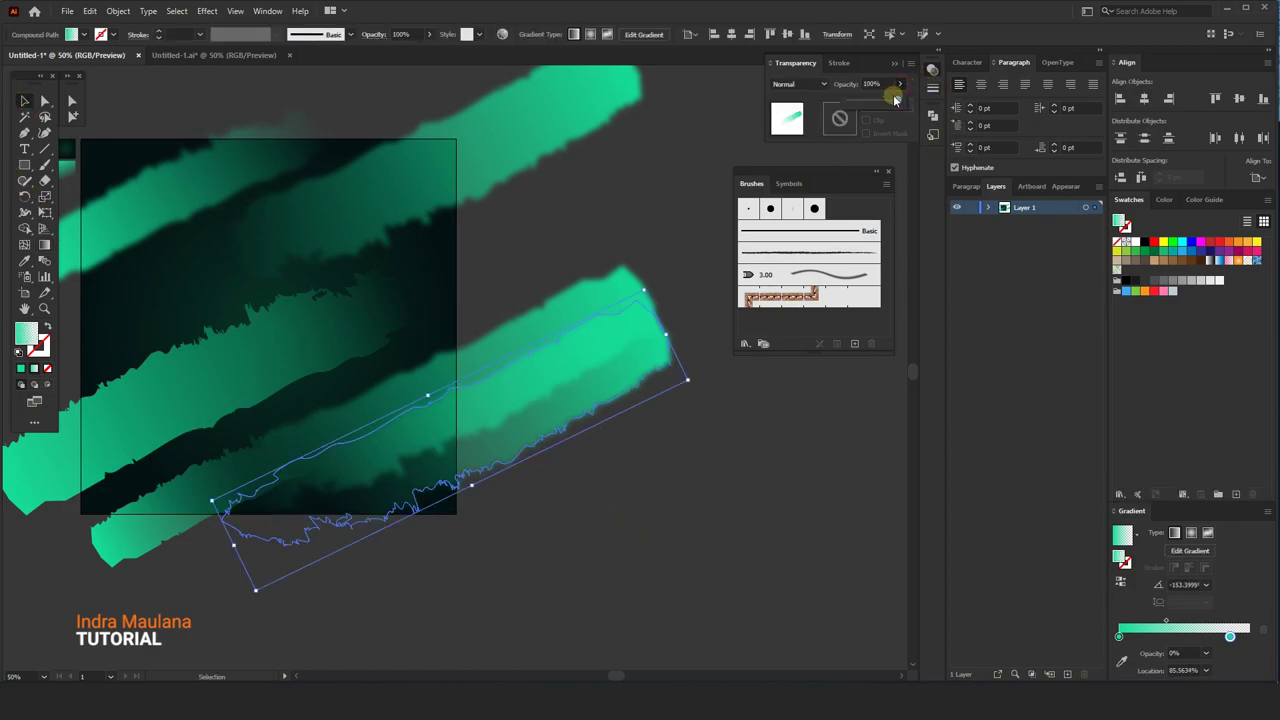
pyautogui.moveTo(886, 100); pyautogui.dragTo(888, 100)
pyautogui.click(637, 216)
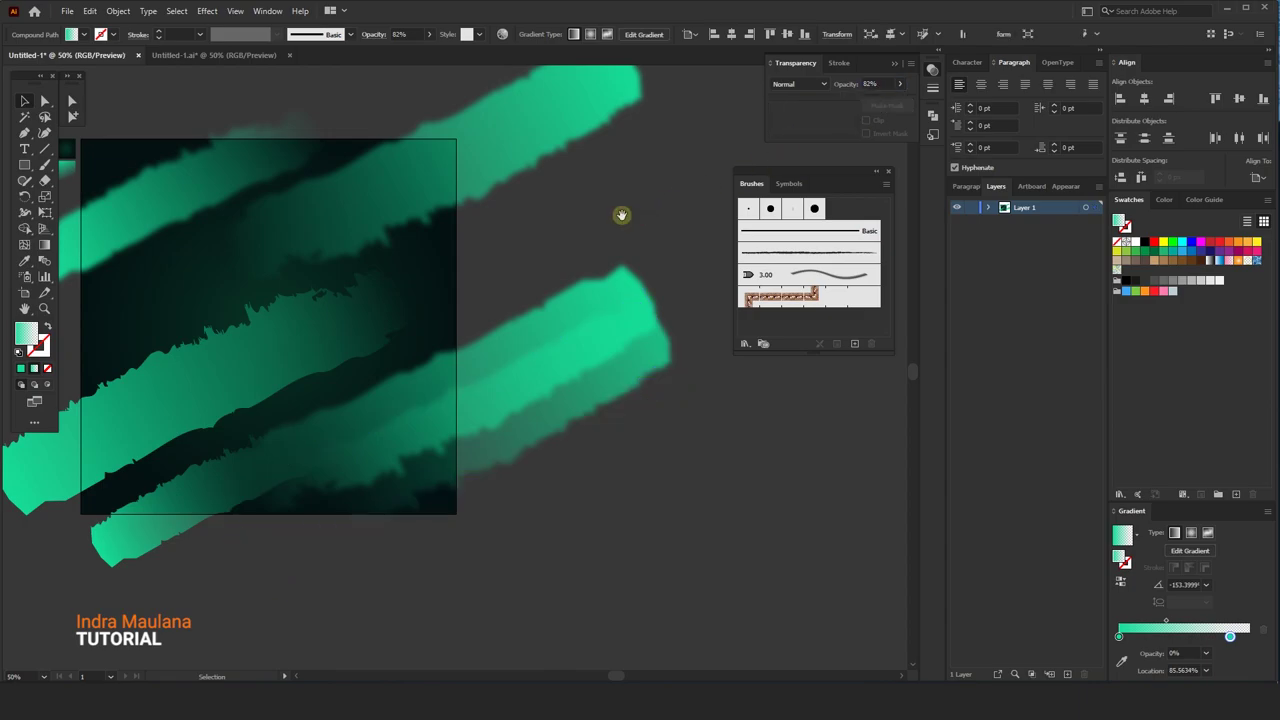
pyautogui.moveTo(615, 211)
pyautogui.mouseDown()
pyautogui.moveTo(640, 218)
pyautogui.moveTo(657, 257)
pyautogui.mouseUp()
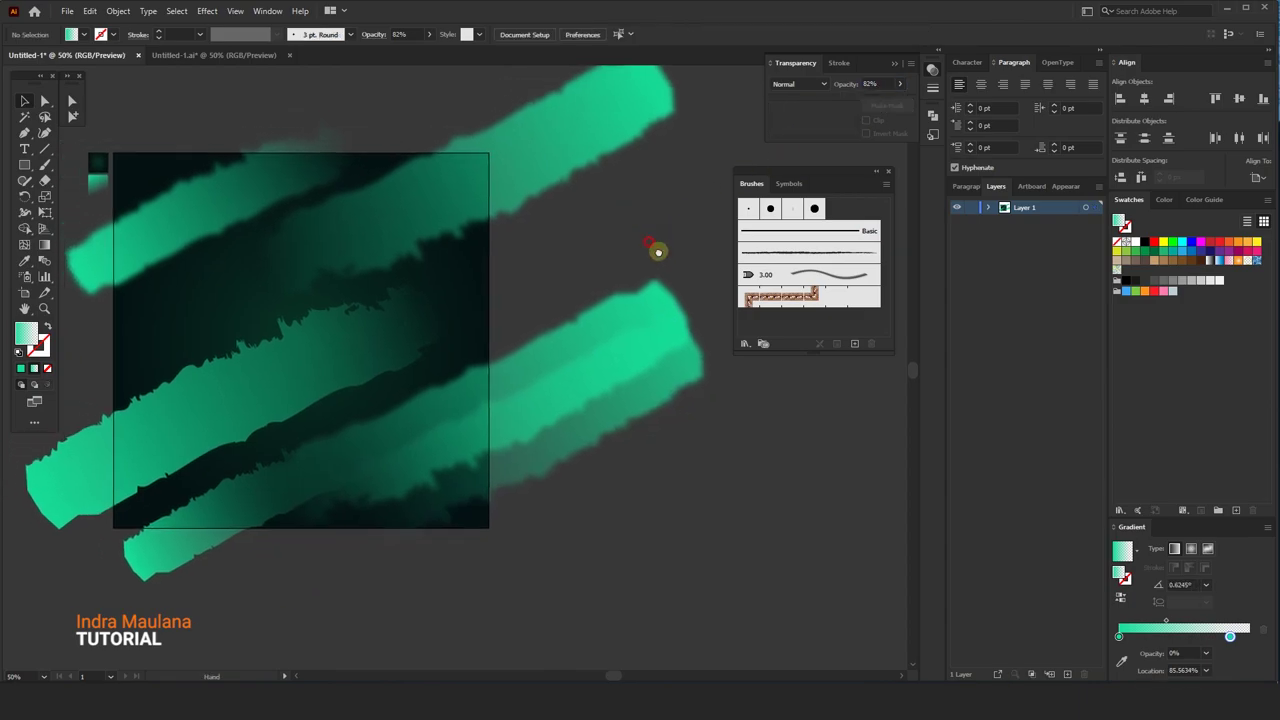
# - Duplicate the small bottom-left stroke up into the upper dark band
pyautogui.click(246, 522)
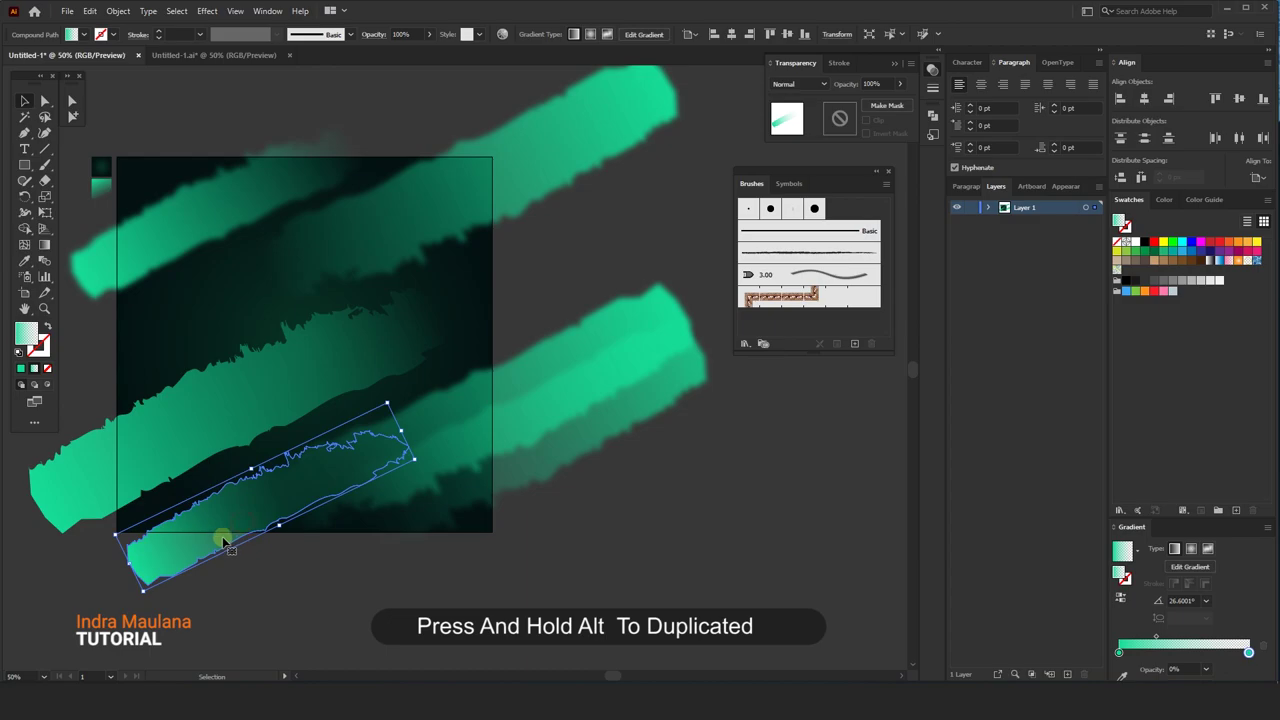
pyautogui.moveTo(214, 534)
pyautogui.mouseDown()
pyautogui.moveTo(76, 391)
pyautogui.moveTo(180, 423)
pyautogui.mouseUp()
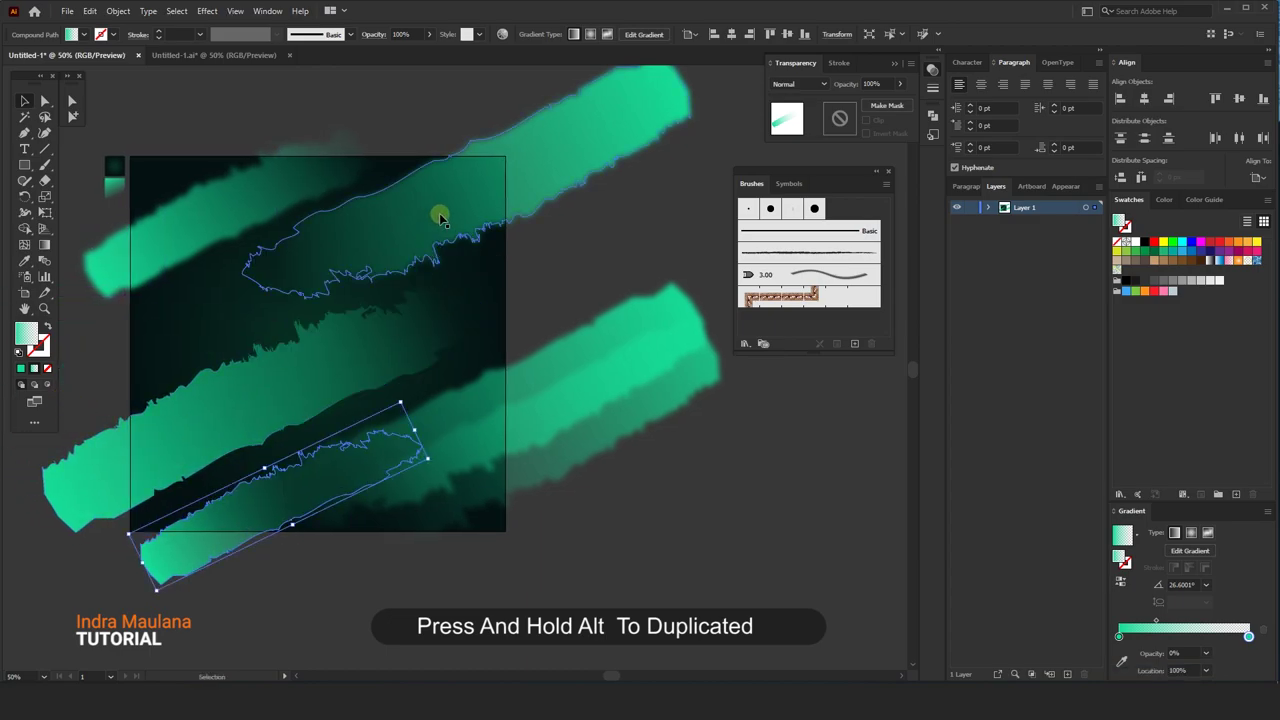
pyautogui.moveTo(371, 357); pyautogui.dragTo(338, 381)
pyautogui.click(44, 245)
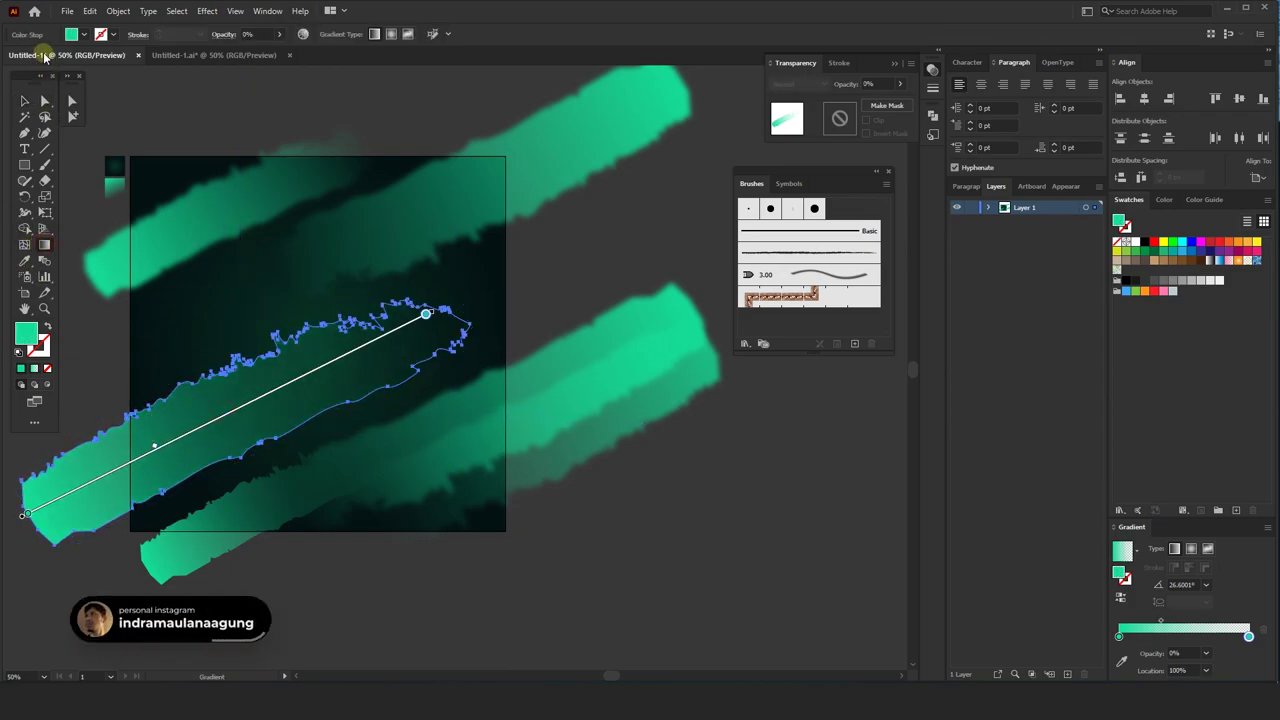
pyautogui.click(26, 101)
pyautogui.moveTo(444, 118); pyautogui.dragTo(389, 120)
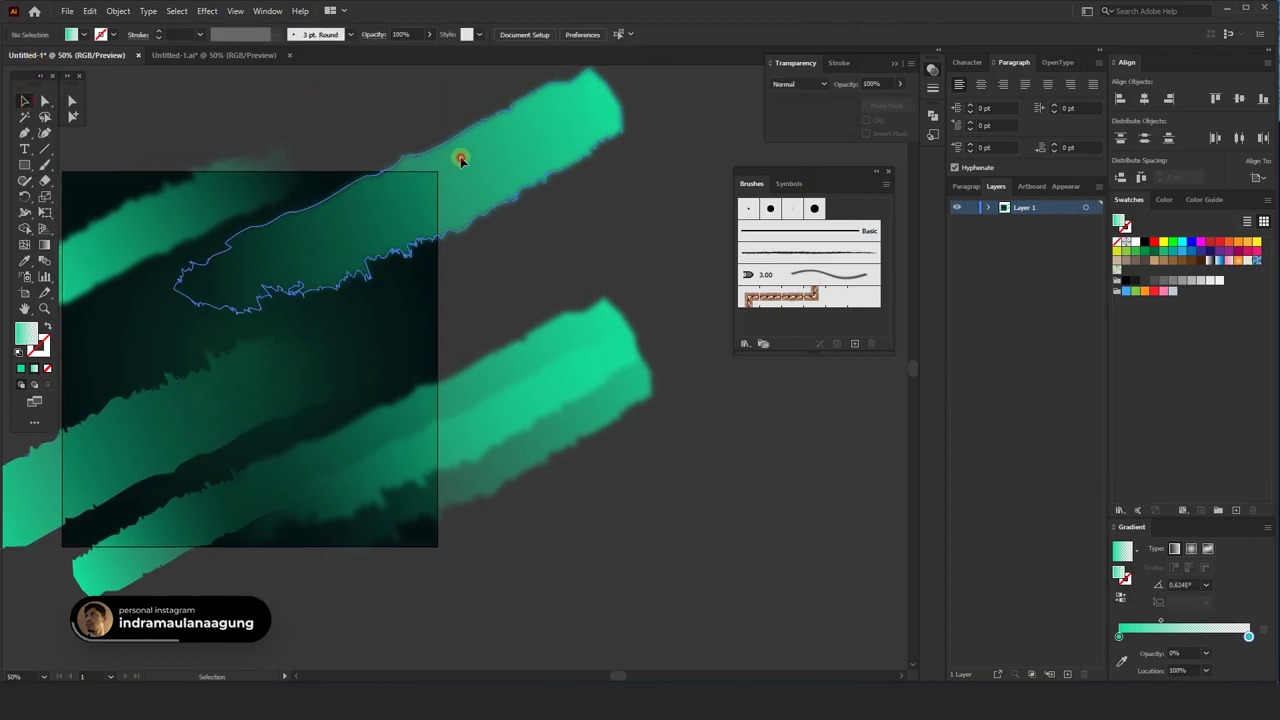
# - Copy the upper green chalk stroke downward and dim the copy to 57% opacity
pyautogui.click(485, 181)
pyautogui.moveTo(497, 157)
pyautogui.mouseDown()
pyautogui.moveTo(528, 265)
pyautogui.moveTo(543, 257)
pyautogui.mouseUp()
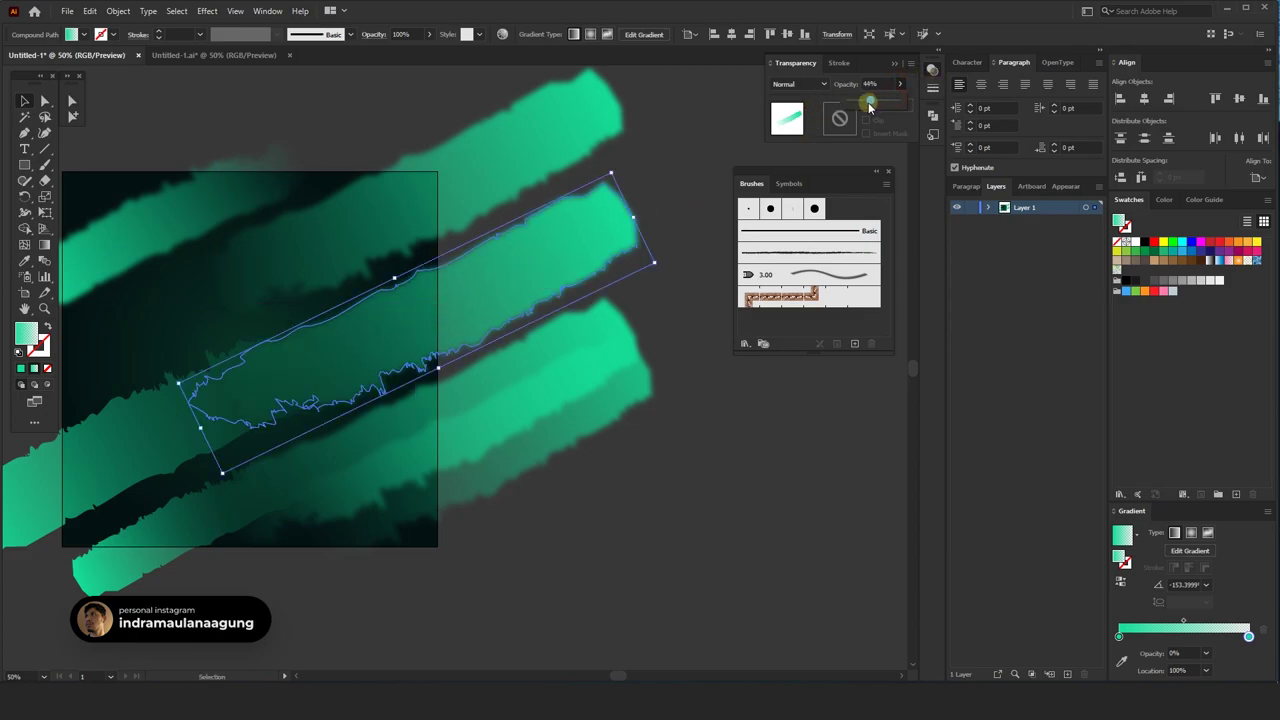
pyautogui.moveTo(879, 104); pyautogui.dragTo(864, 104)
pyautogui.click(588, 148)
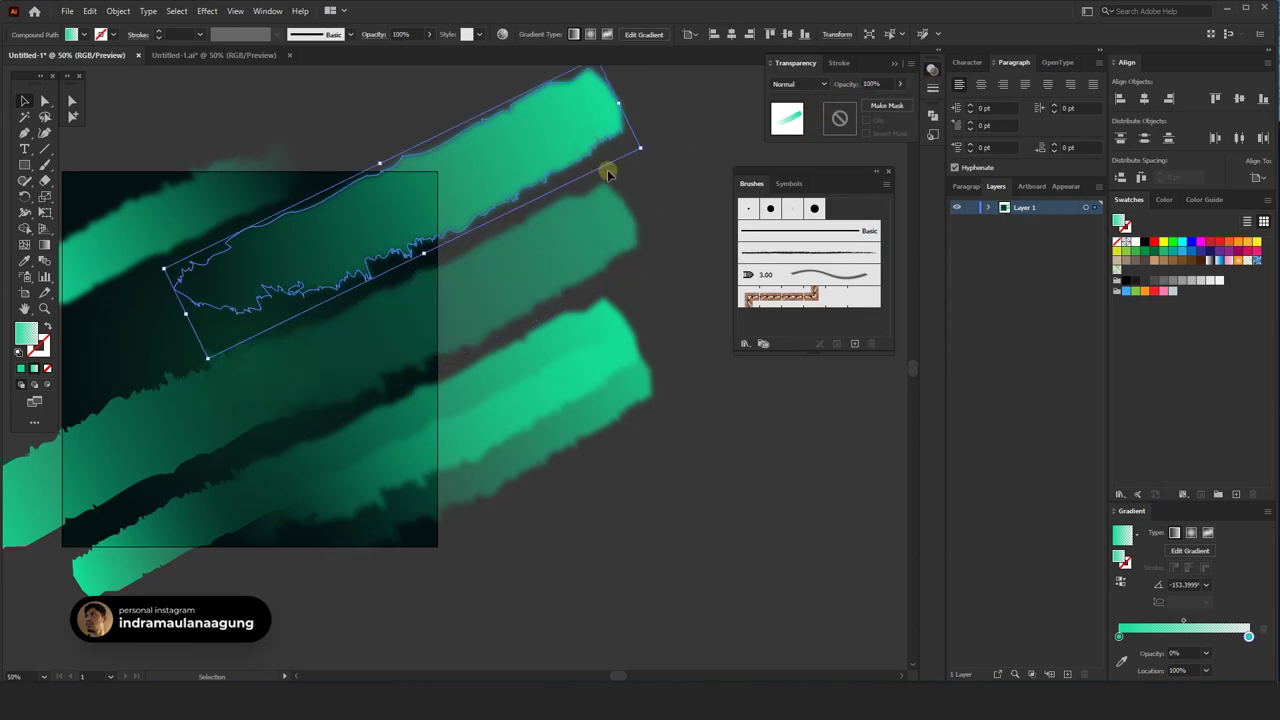
pyautogui.click(668, 150)
pyautogui.moveTo(668, 163); pyautogui.dragTo(688, 161)
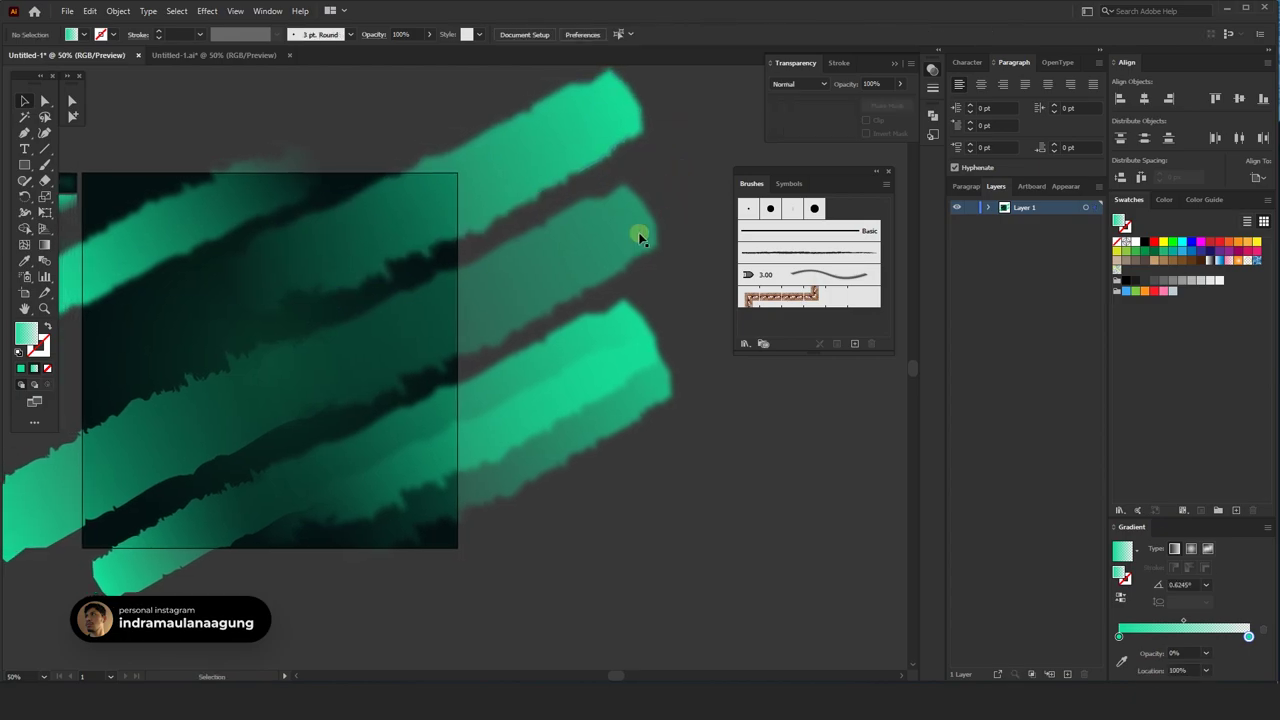
# - Move the dimmed stroke's gradient end stop inward to shorten its fade
pyautogui.click(639, 236)
pyautogui.click(43, 246)
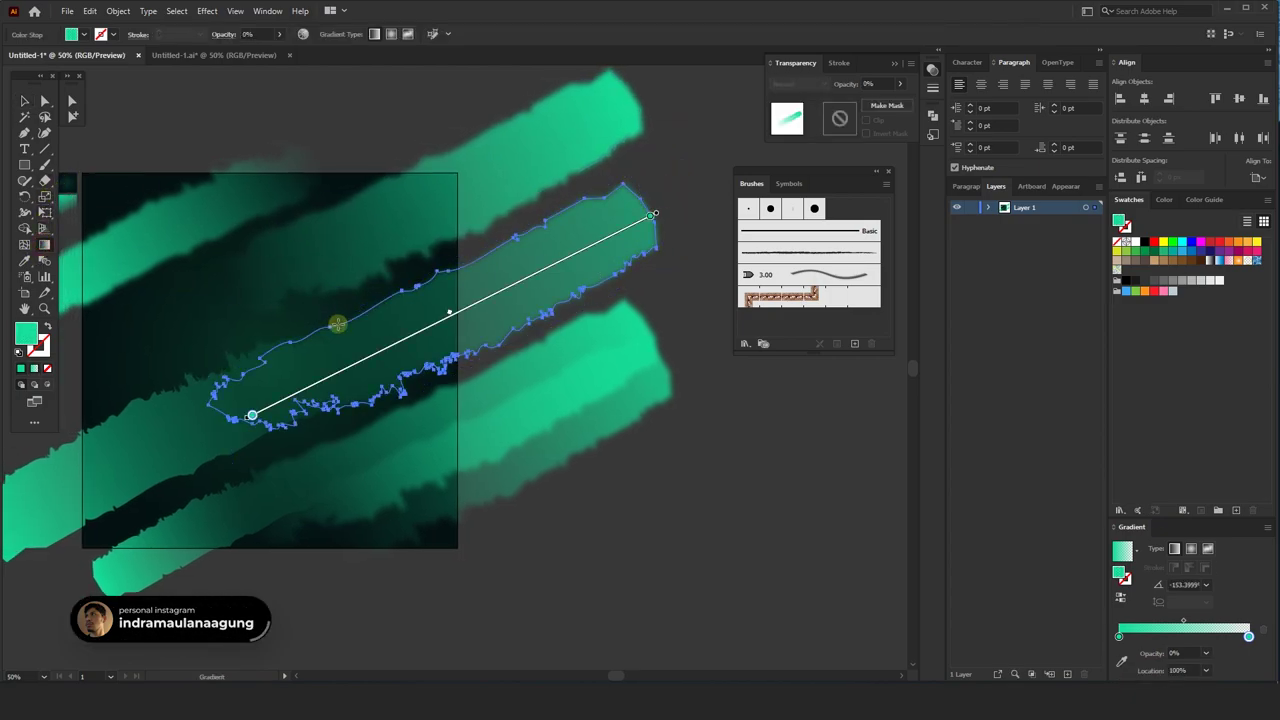
pyautogui.moveTo(263, 408); pyautogui.dragTo(339, 372)
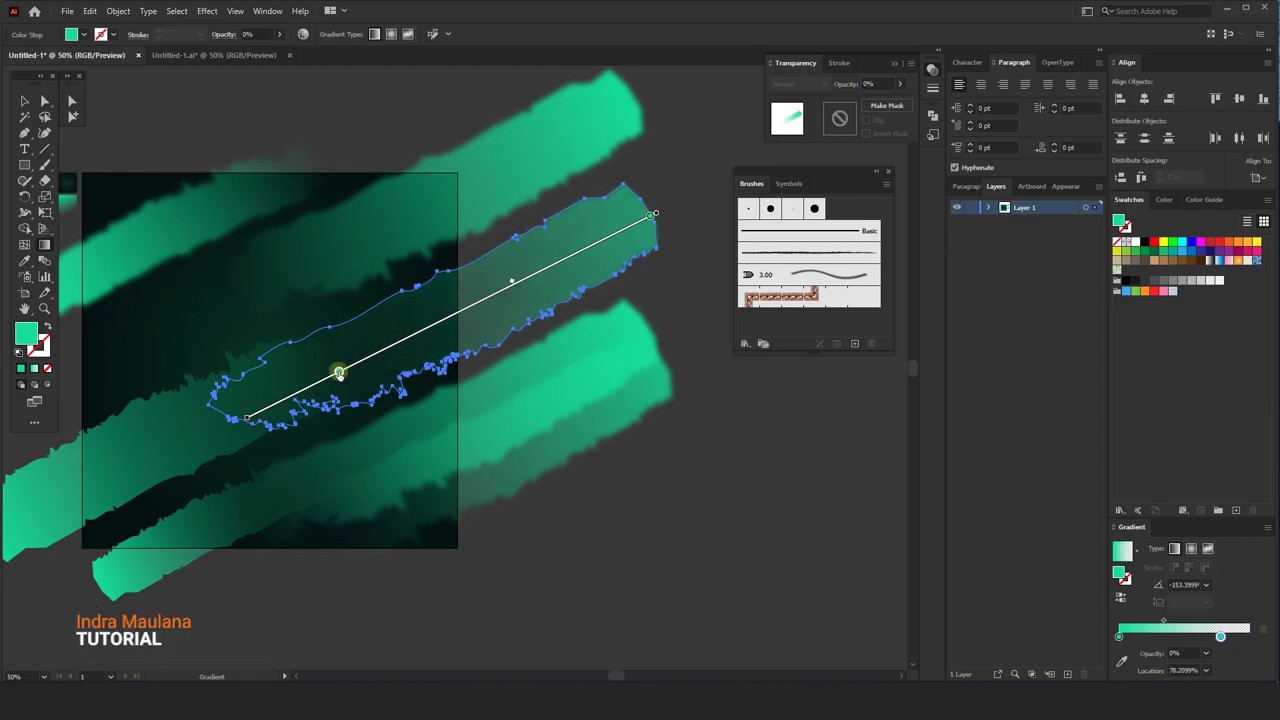
pyautogui.click(24, 100)
pyautogui.click(305, 107)
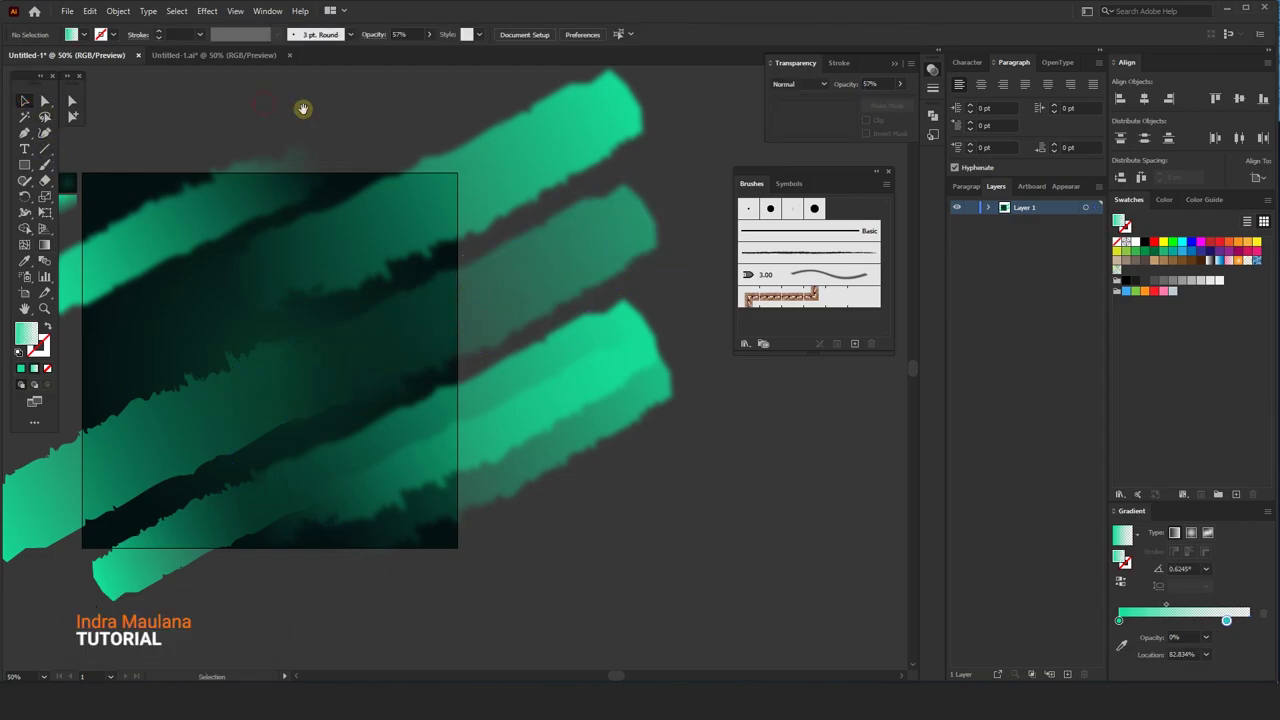
pyautogui.moveTo(305, 107); pyautogui.dragTo(343, 105)
# - Move a stroke copy up toward the left edge and shrink it
pyautogui.moveTo(558, 268)
pyautogui.mouseDown()
pyautogui.moveTo(511, 190)
pyautogui.moveTo(487, 186)
pyautogui.mouseUp()
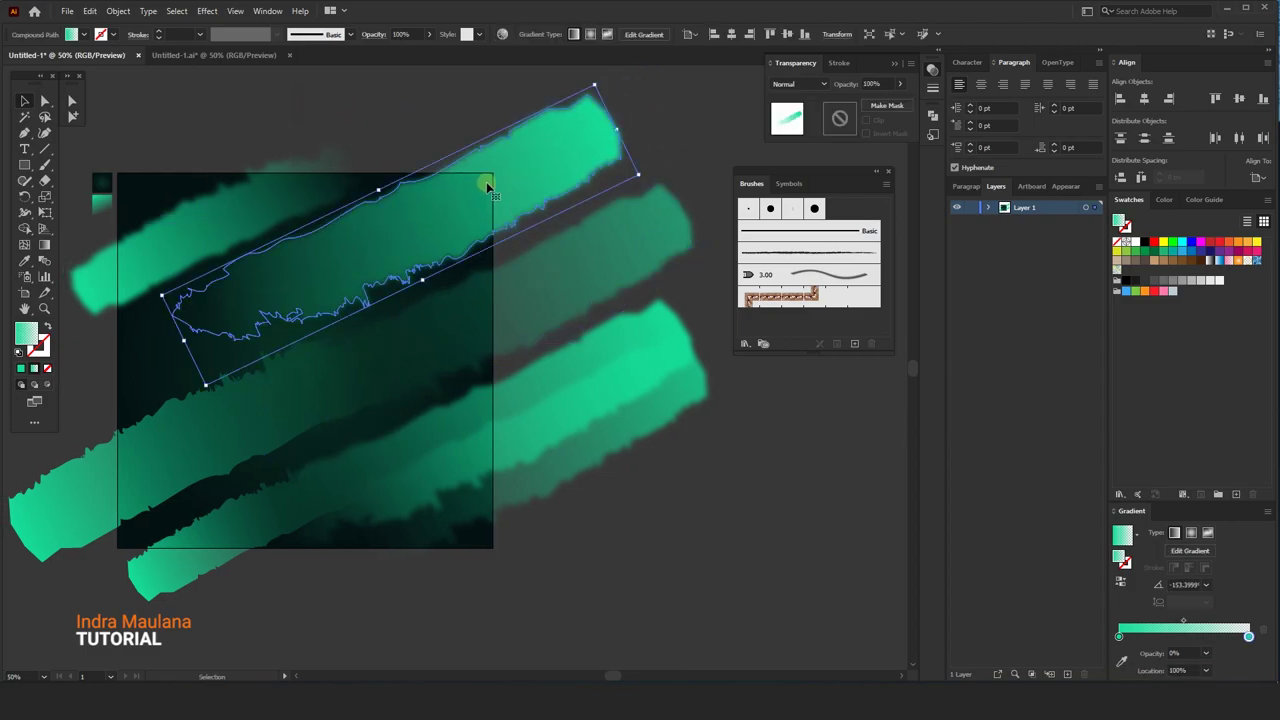
pyautogui.click(680, 177)
pyautogui.hscroll(-3, 343, 208)
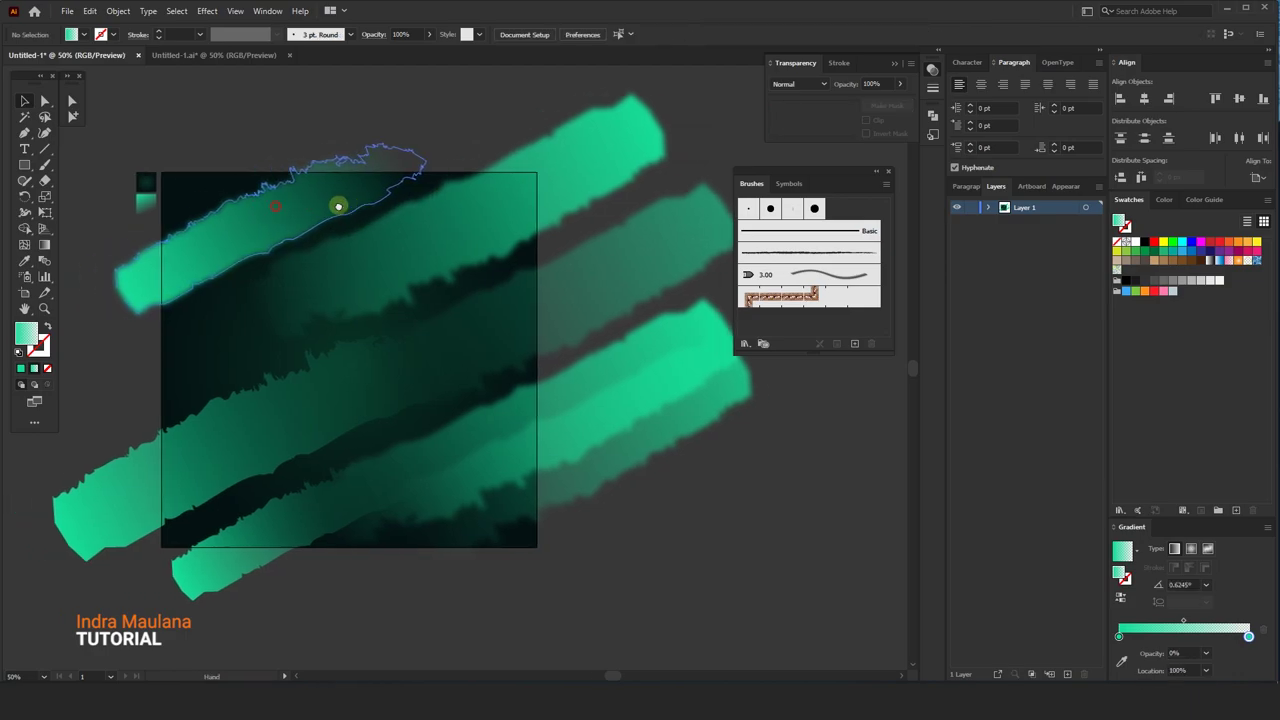
pyautogui.moveTo(274, 410)
pyautogui.mouseDown()
pyautogui.moveTo(257, 388)
pyautogui.moveTo(280, 300)
pyautogui.mouseUp()
pyautogui.moveTo(440, 181)
pyautogui.mouseDown()
pyautogui.moveTo(381, 242)
pyautogui.moveTo(343, 251)
pyautogui.moveTo(517, 123)
pyautogui.moveTo(495, 118)
pyautogui.moveTo(507, 87)
pyautogui.mouseUp()
# - Move the small left stroke down-left and set its opacity to 50%
pyautogui.click(495, 118)
pyautogui.moveTo(185, 365); pyautogui.dragTo(148, 392)
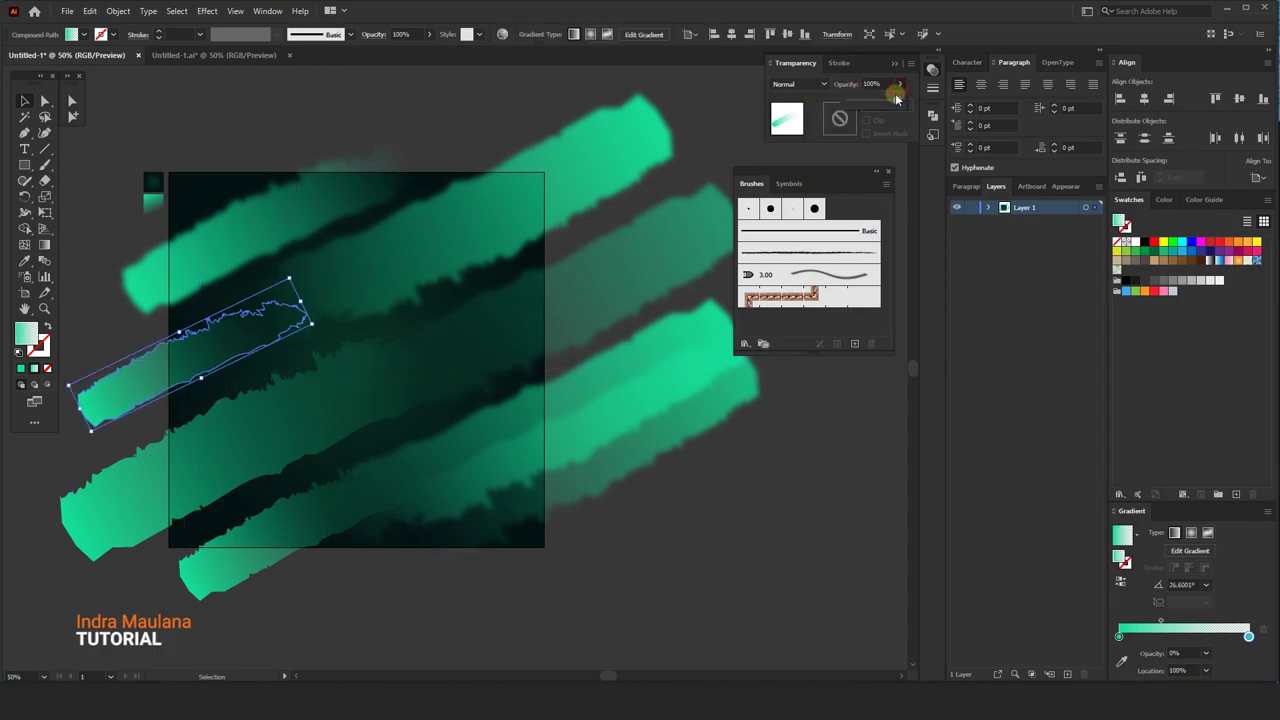
pyautogui.moveTo(876, 104); pyautogui.dragTo(874, 104)
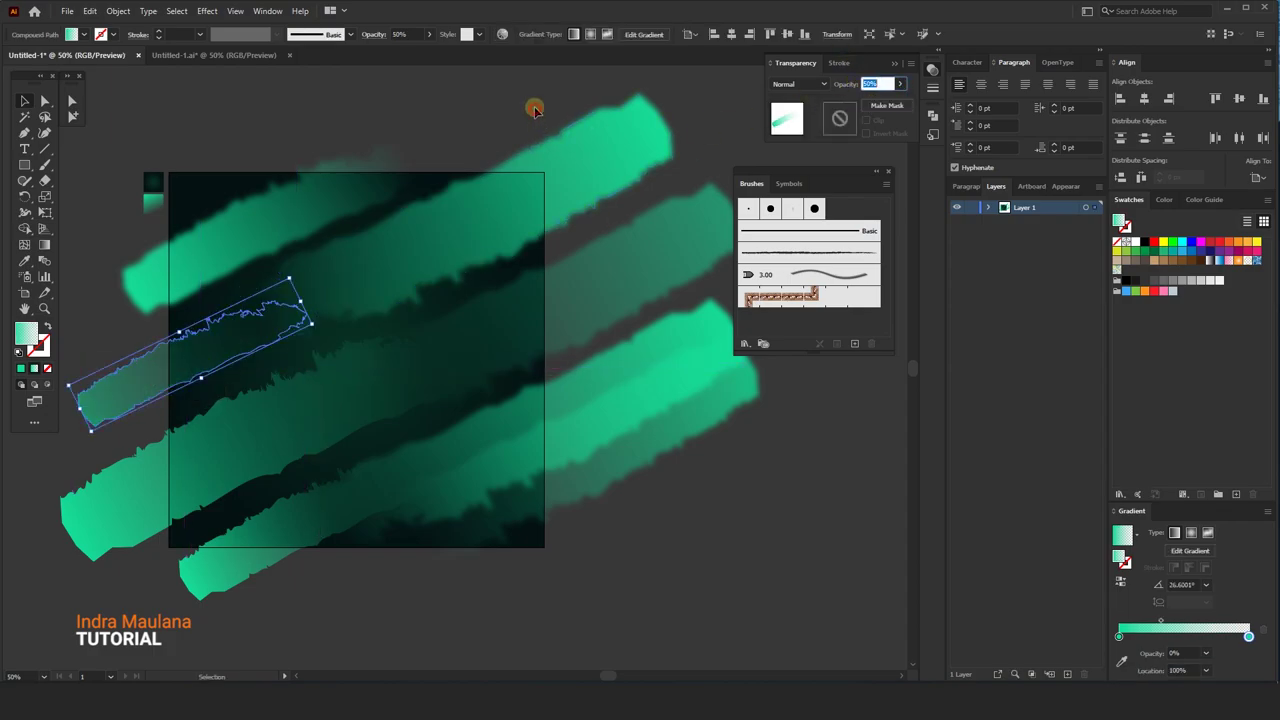
pyautogui.moveTo(245, 328); pyautogui.dragTo(253, 325)
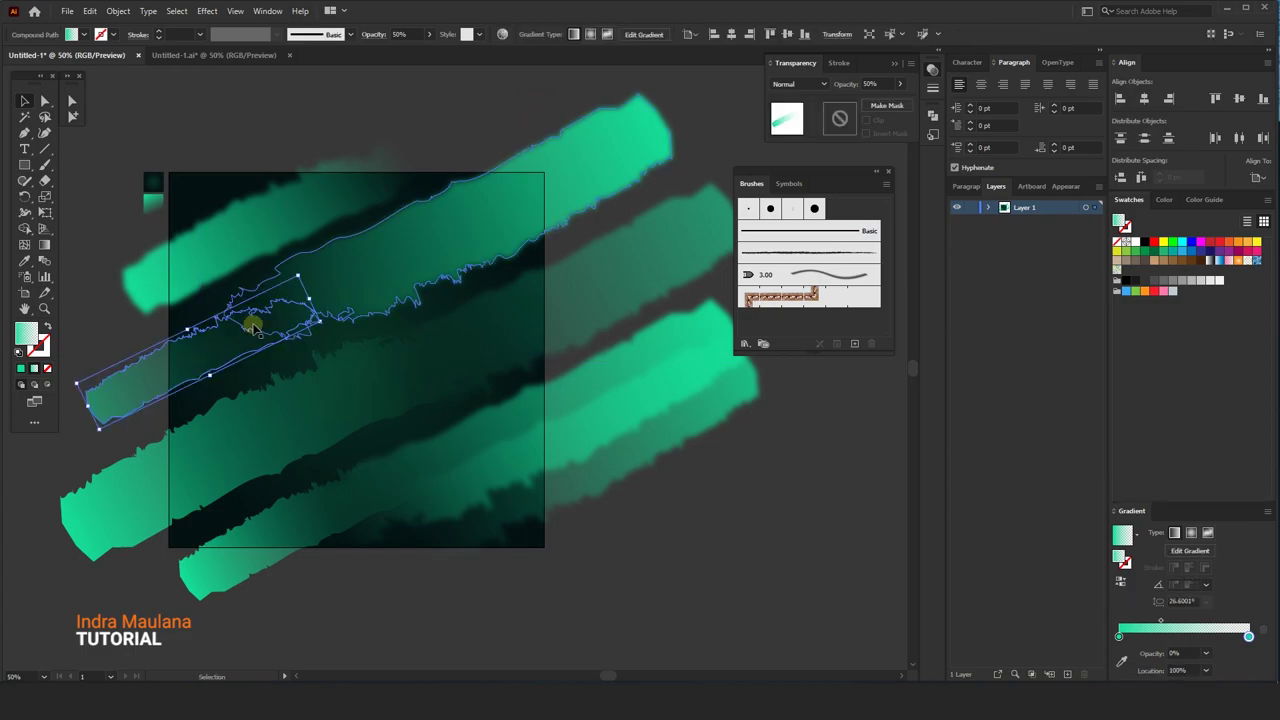
# - Duplicate the small stroke across to the middle of the artboard
pyautogui.scroll(-1, 186, 323)
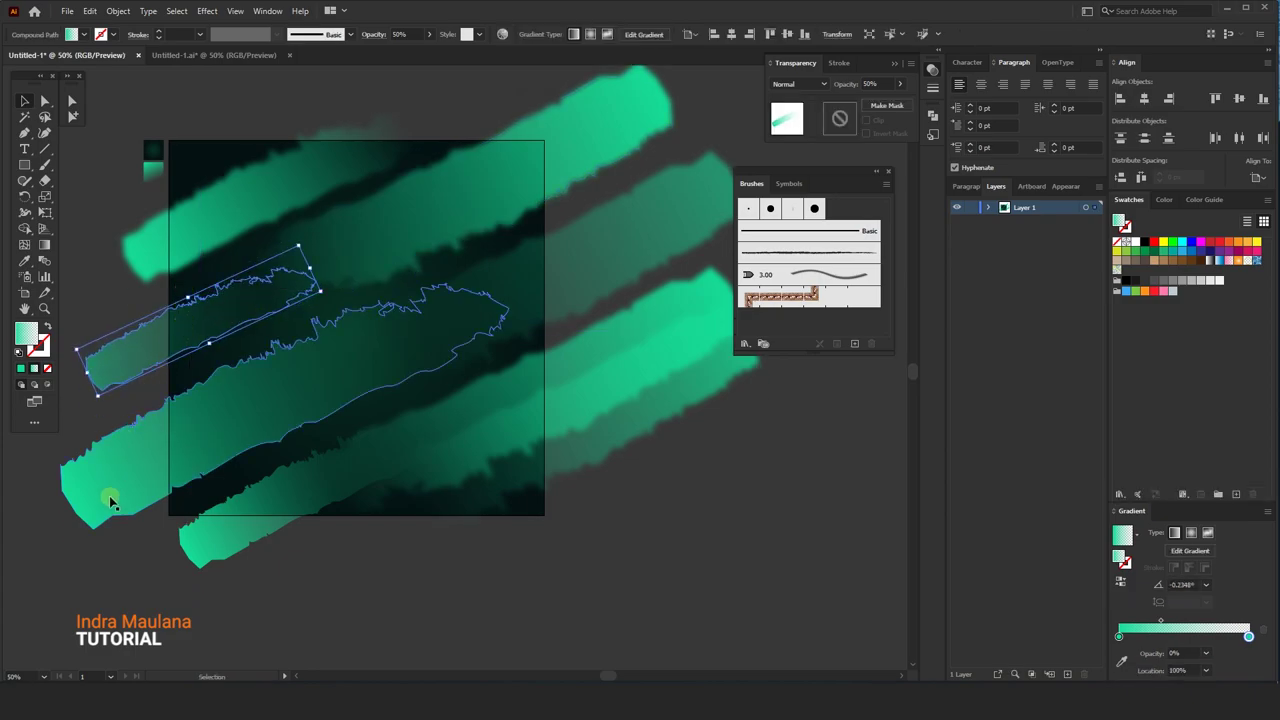
pyautogui.click(163, 534)
pyautogui.moveTo(390, 555); pyautogui.dragTo(382, 555)
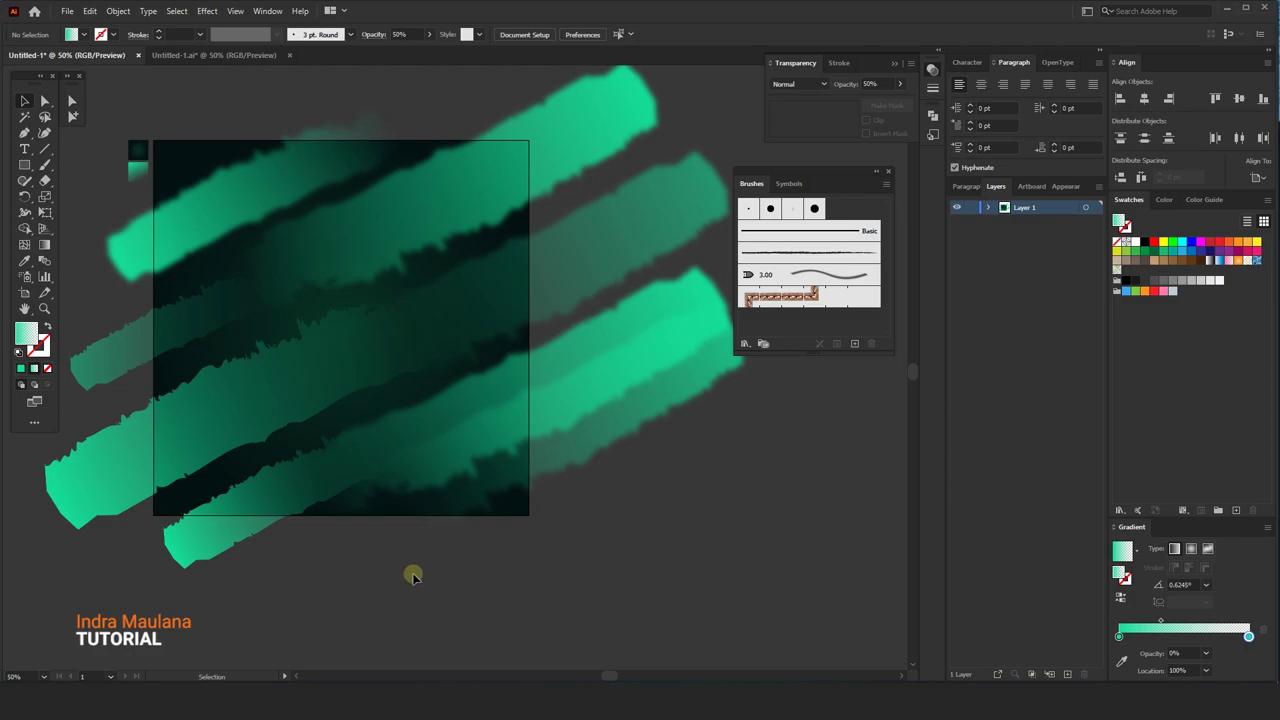
pyautogui.moveTo(600, 547); pyautogui.dragTo(628, 575)
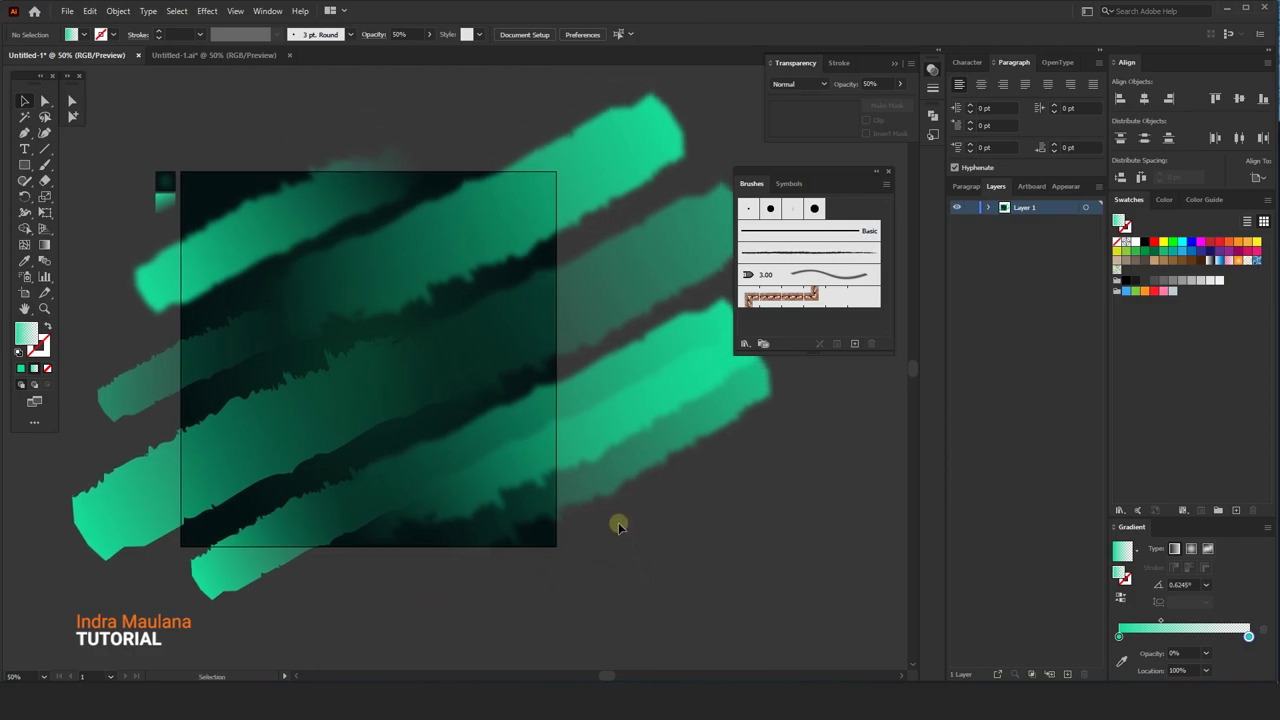
pyautogui.click(160, 371)
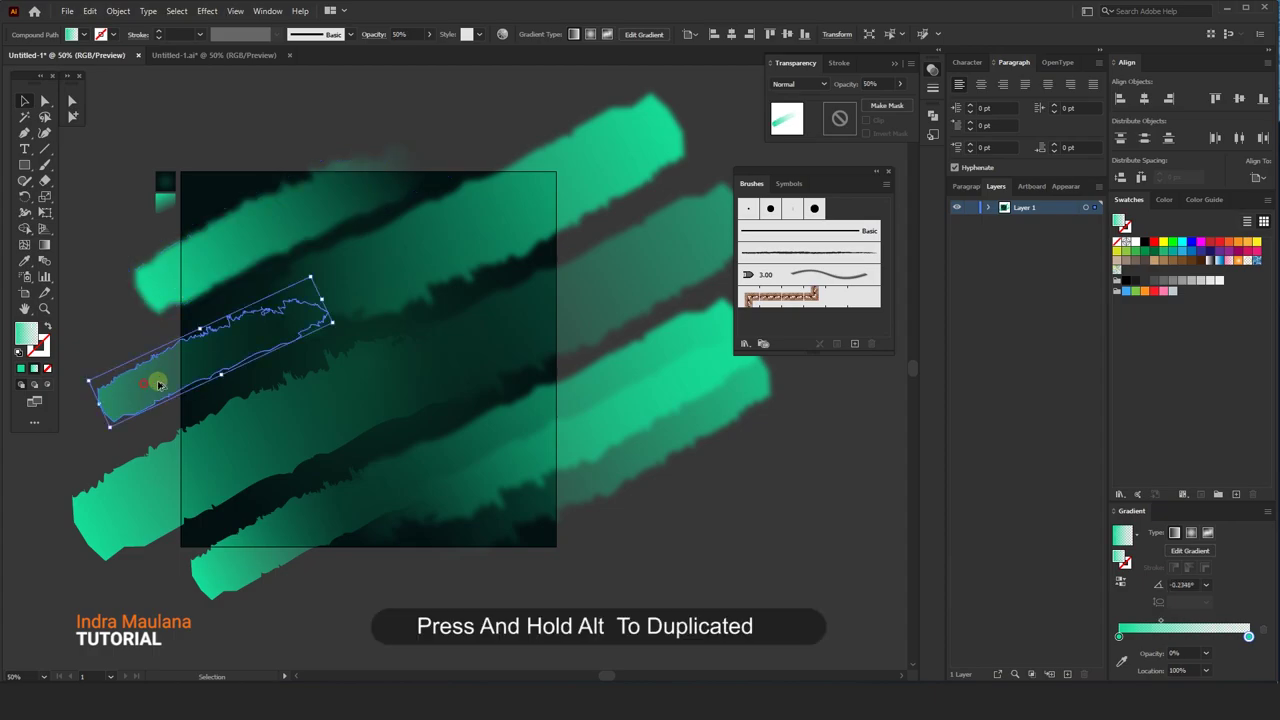
pyautogui.moveTo(146, 387); pyautogui.dragTo(438, 369)
# - Check the new mid-artboard stroke copy by selecting and deselecting it
pyautogui.click(620, 578)
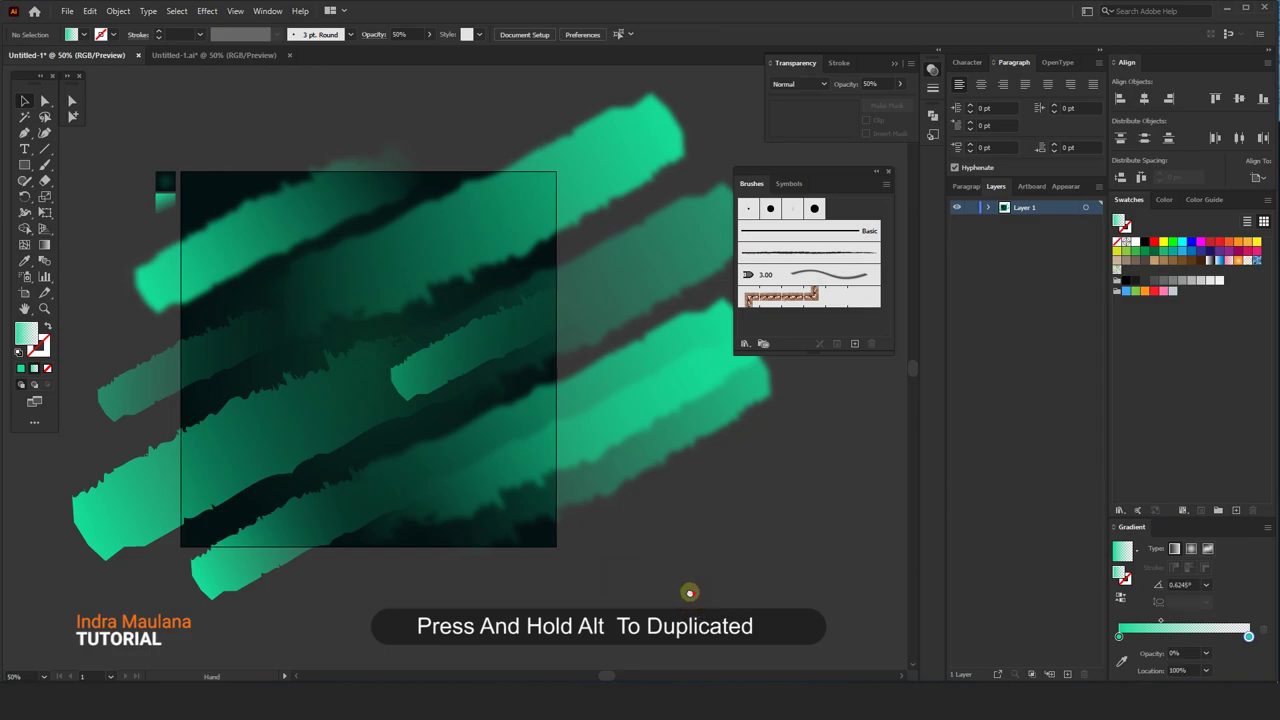
pyautogui.moveTo(679, 589)
pyautogui.mouseDown()
pyautogui.moveTo(613, 560)
pyautogui.moveTo(663, 543)
pyautogui.moveTo(691, 551)
pyautogui.mouseUp()
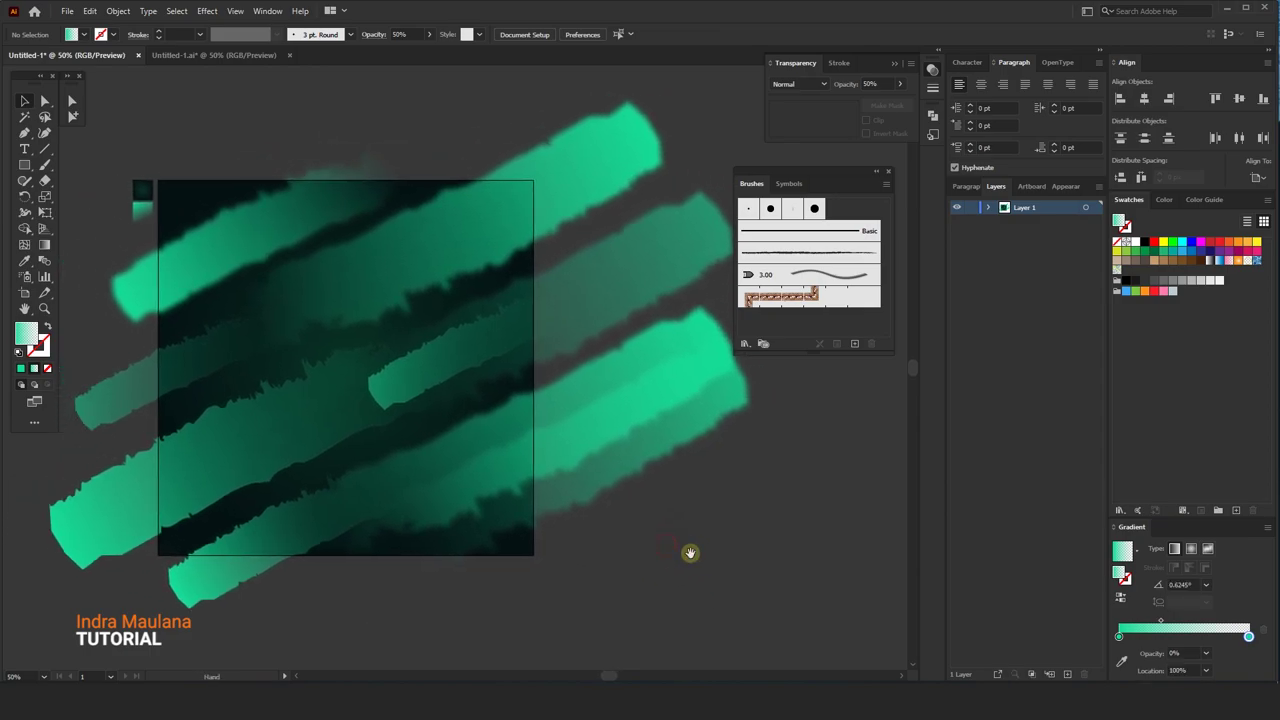
pyautogui.click(449, 374)
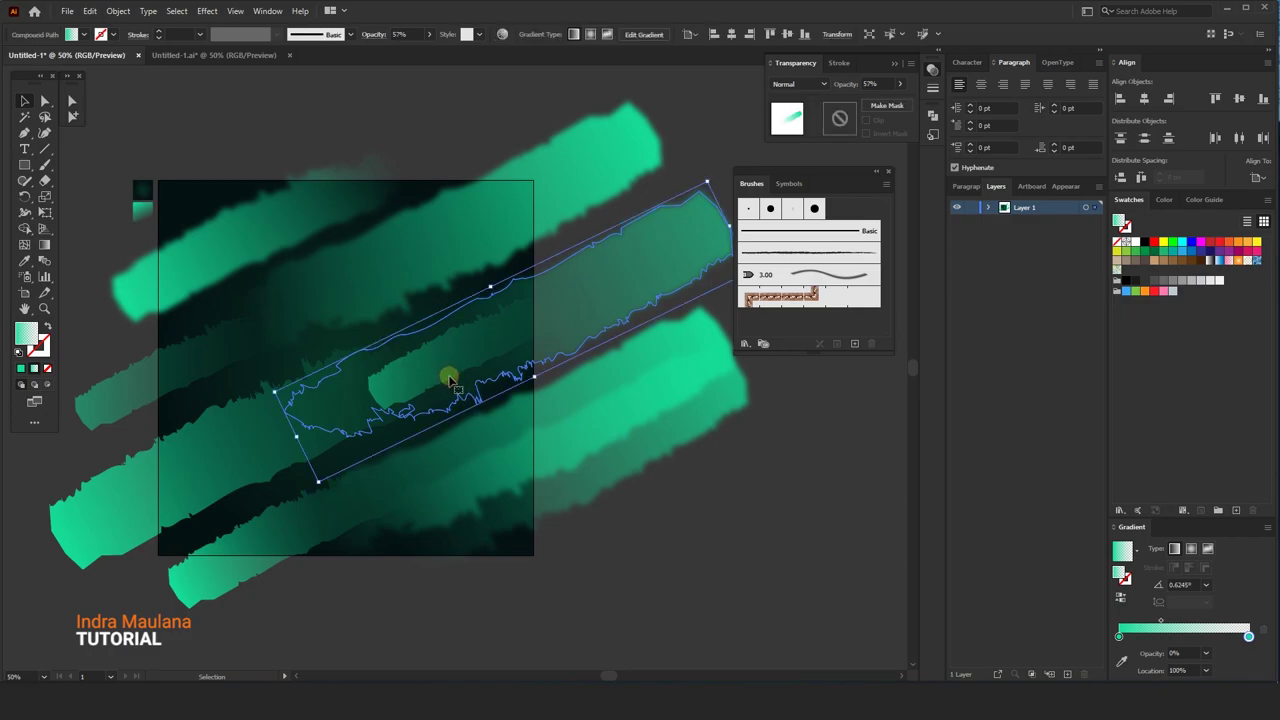
pyautogui.click(712, 485)
pyautogui.click(457, 354)
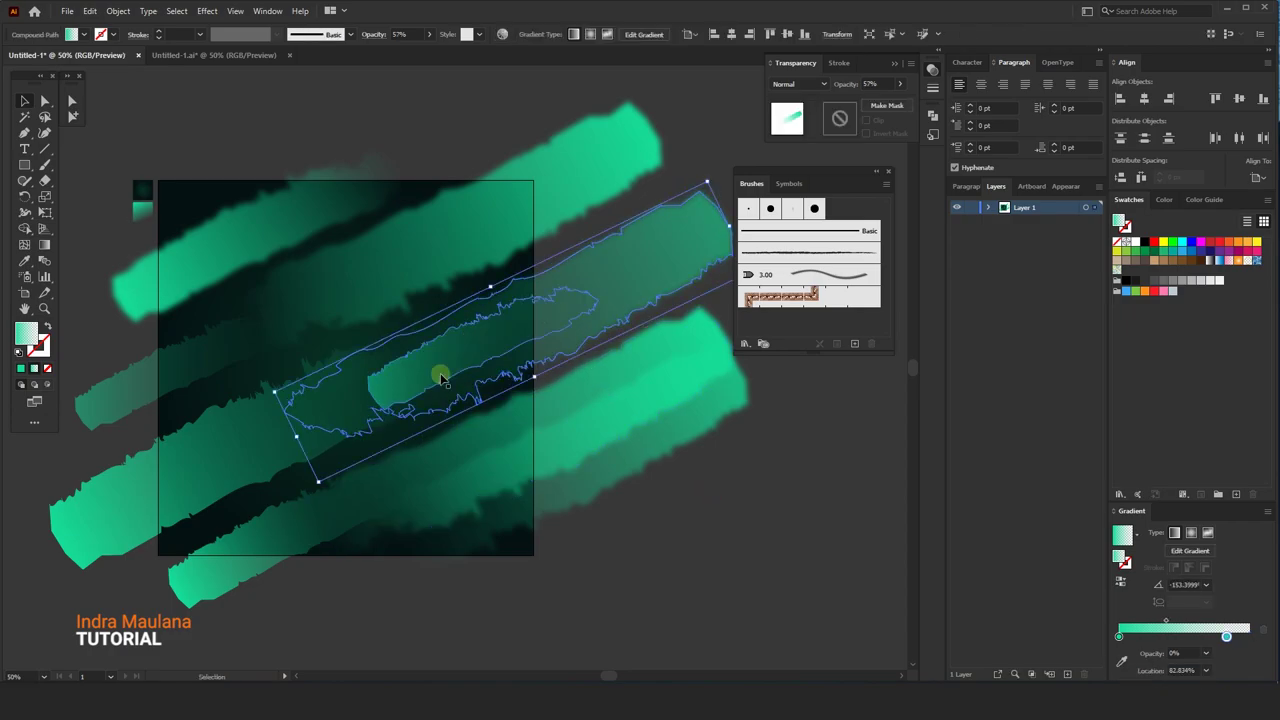
pyautogui.click(630, 497)
pyautogui.click(430, 368)
pyautogui.click(705, 540)
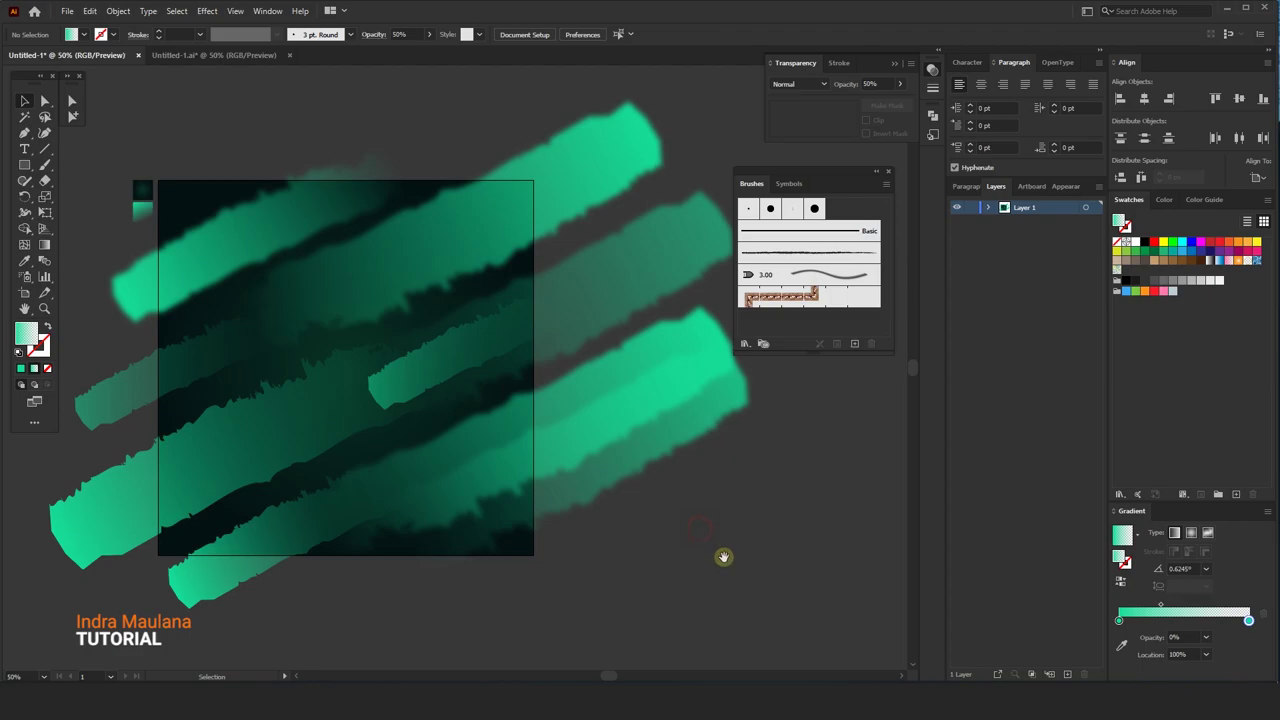
pyautogui.moveTo(726, 557); pyautogui.dragTo(714, 551)
# - Inspect the lower-left stroke's gradient and slightly reposition a brush stroke
pyautogui.click(214, 451)
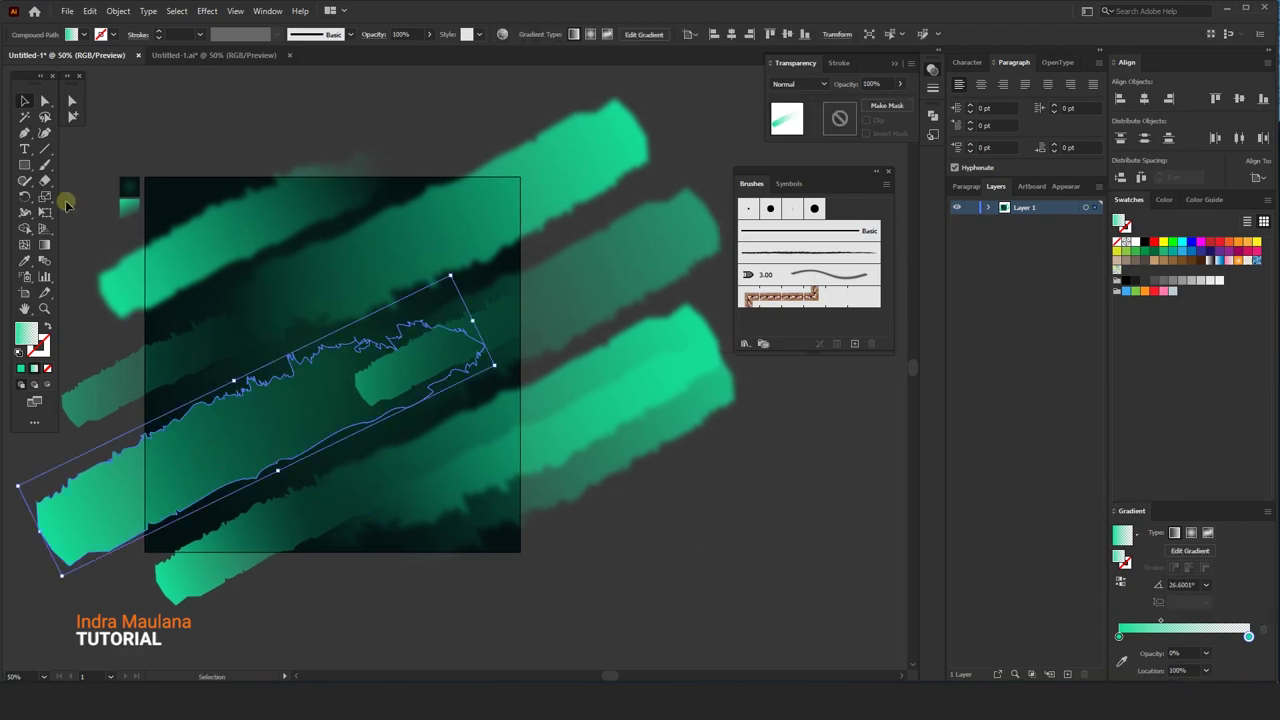
pyautogui.click(44, 244)
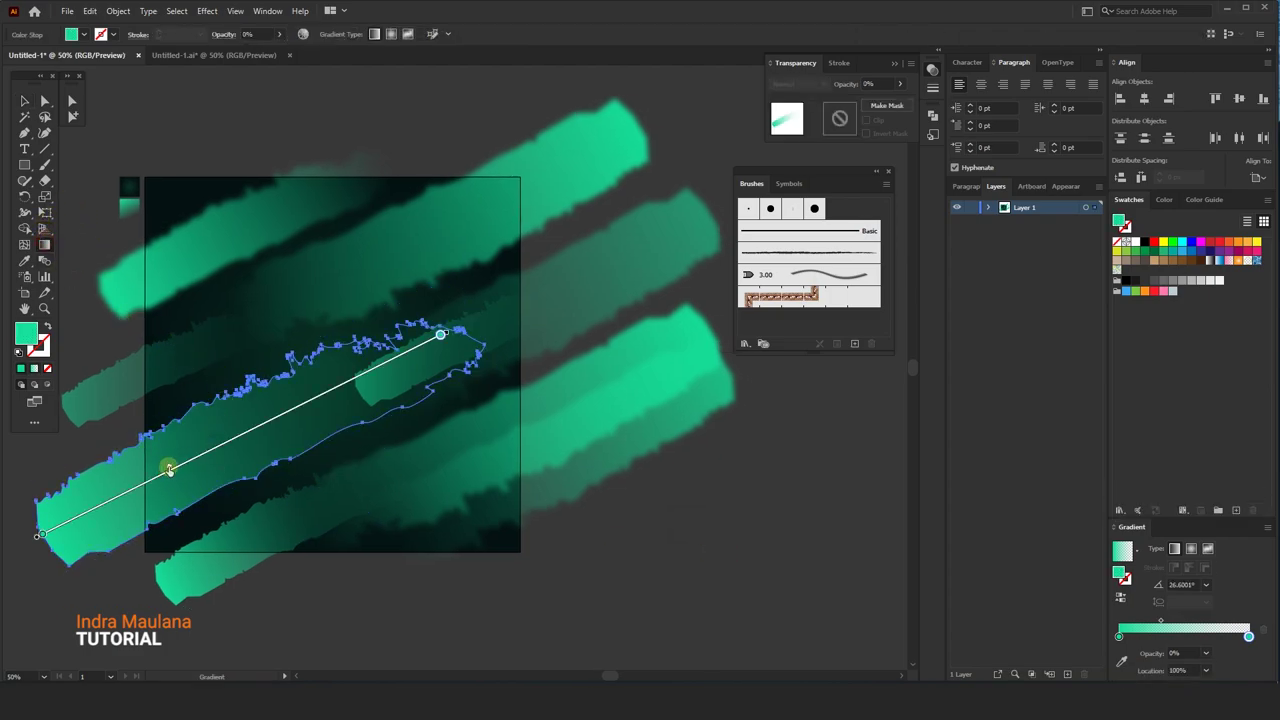
pyautogui.click(24, 101)
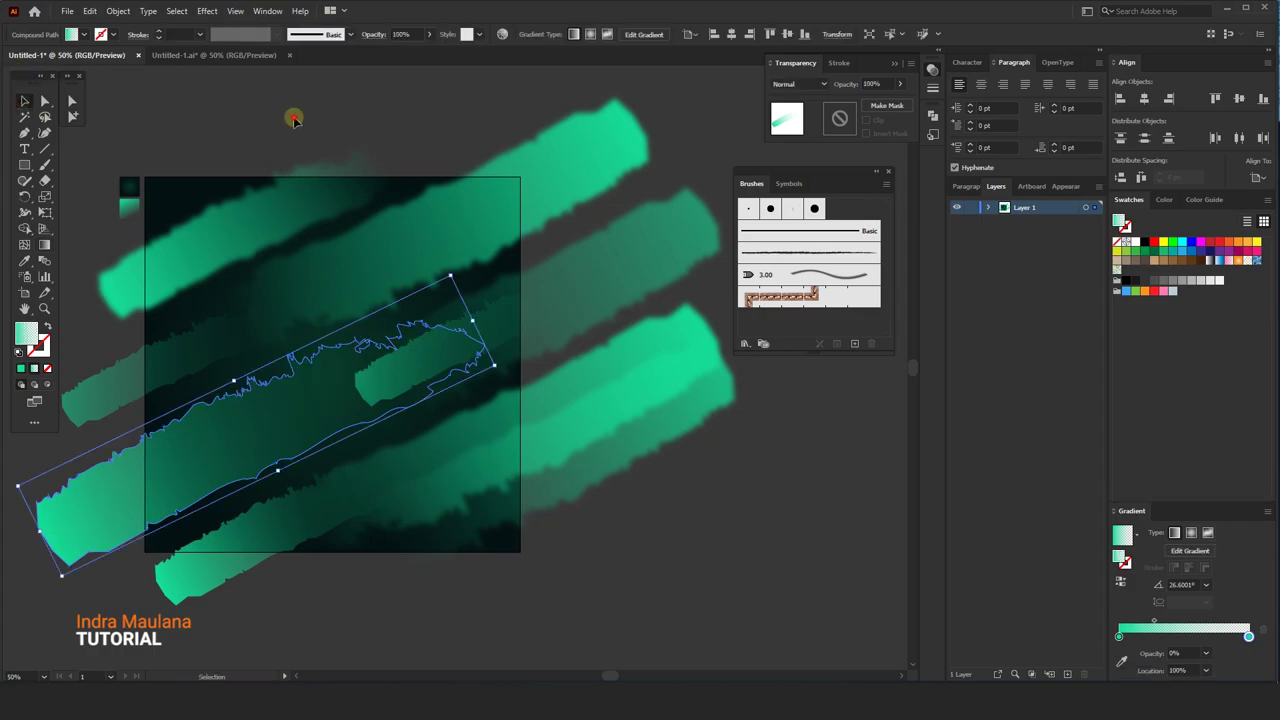
pyautogui.click(300, 108)
pyautogui.moveTo(309, 103); pyautogui.dragTo(322, 95)
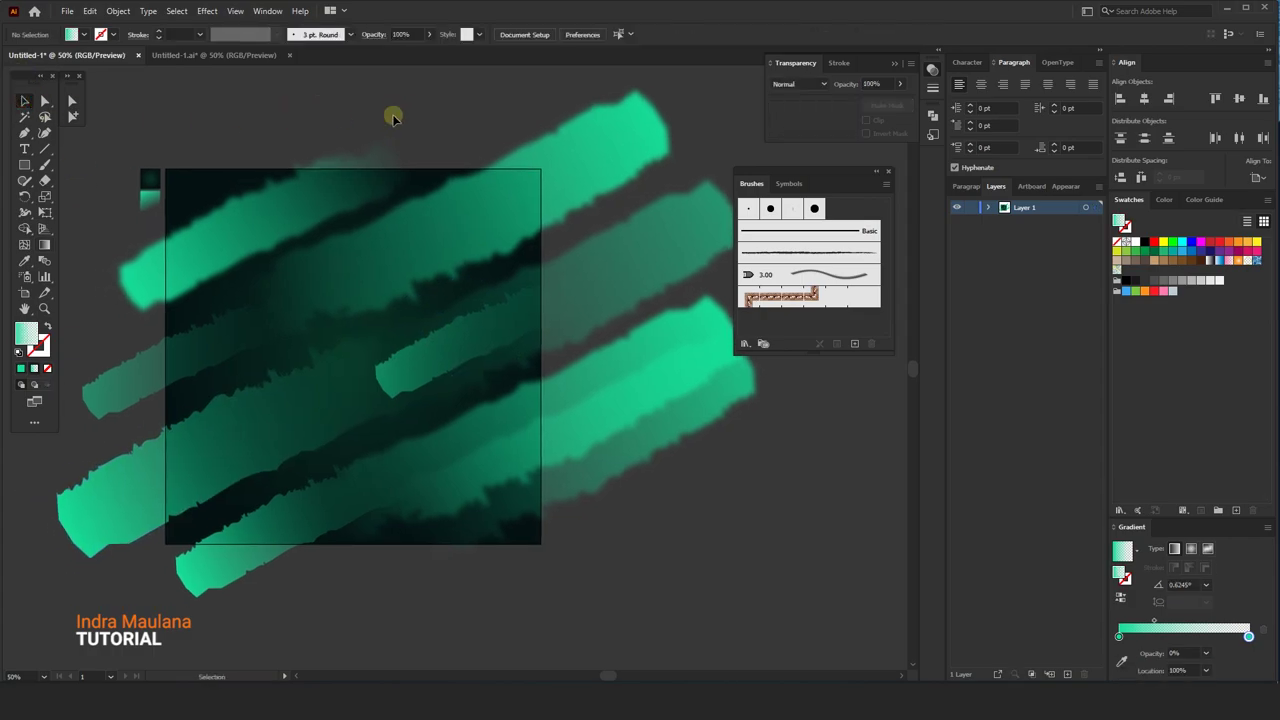
pyautogui.hscroll(-1, 396, 105)
pyautogui.scroll(1, 352, 180)
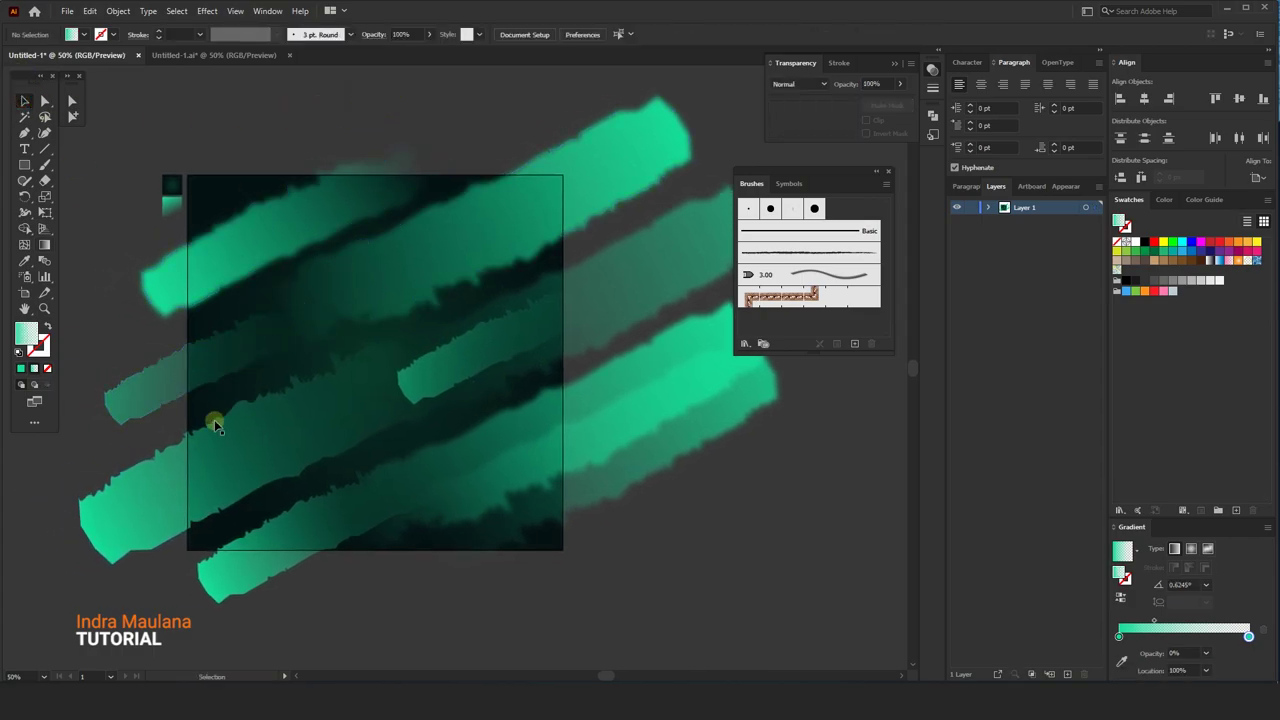
pyautogui.moveTo(215, 425); pyautogui.dragTo(206, 419)
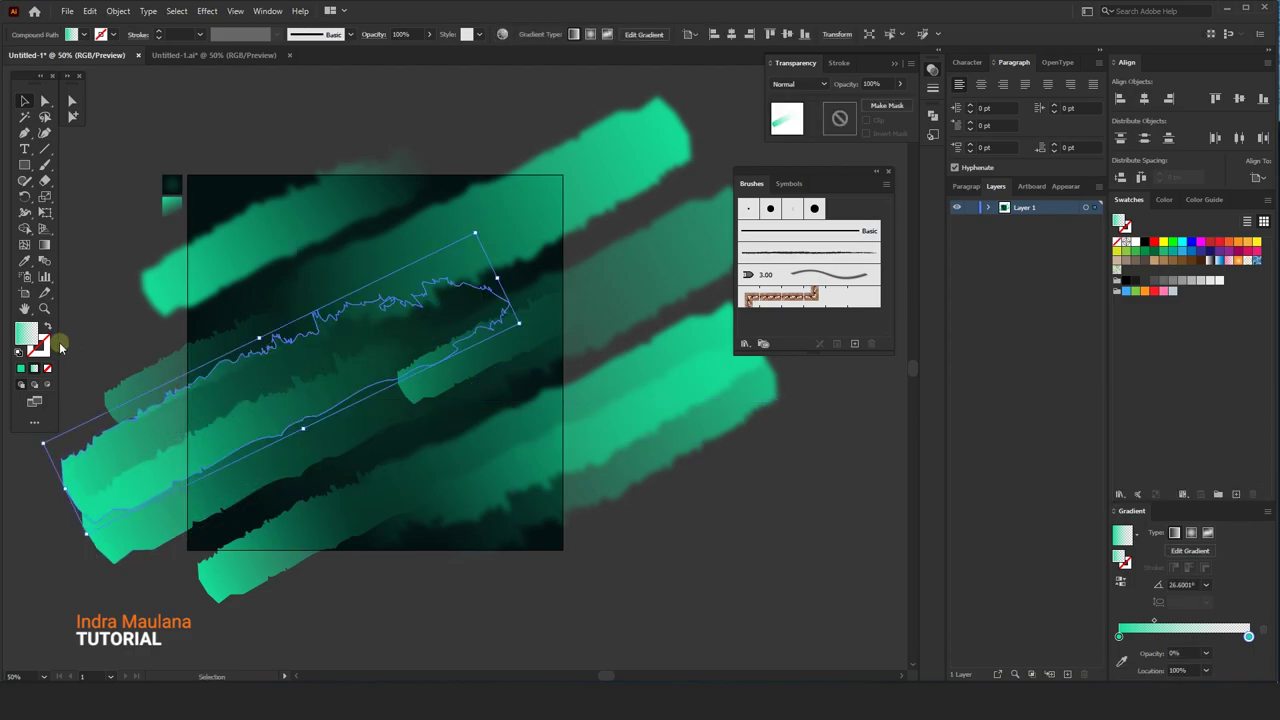
pyautogui.click(88, 332)
# - Duplicate a brush stroke lower on the canvas as an outline-only copy
pyautogui.hscroll(-1, 95, 350)
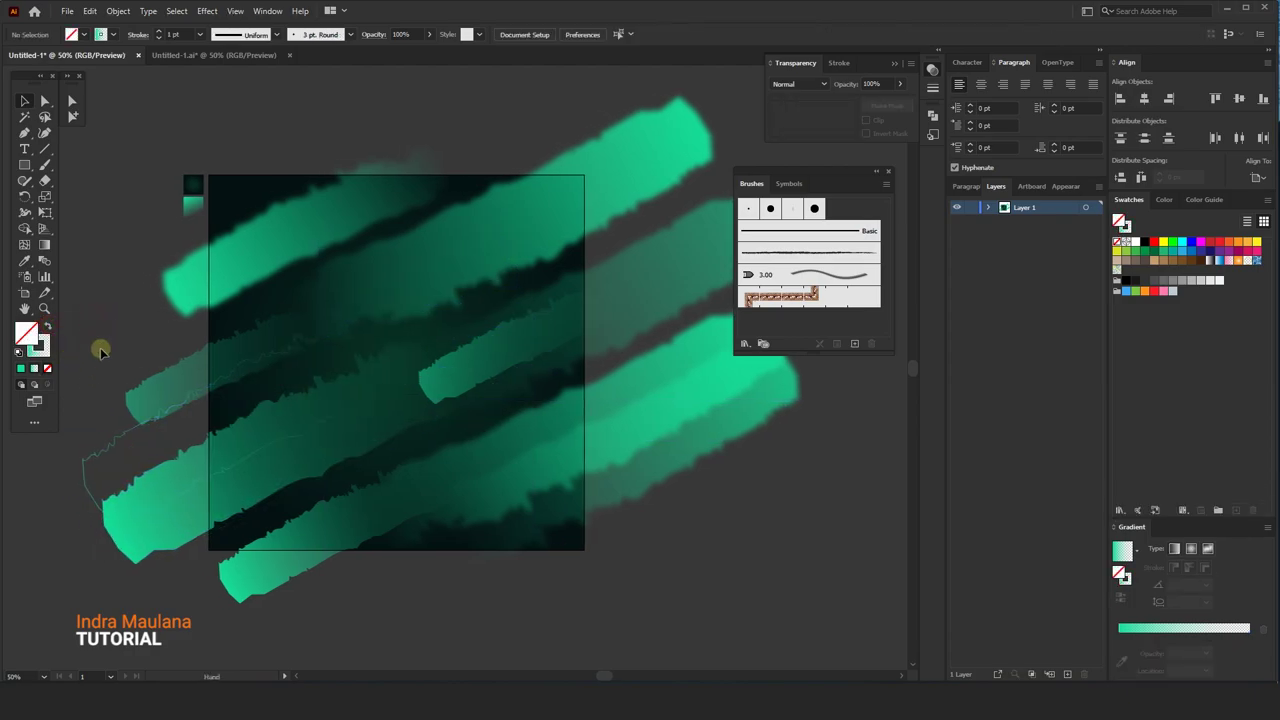
pyautogui.moveTo(139, 448); pyautogui.dragTo(128, 438)
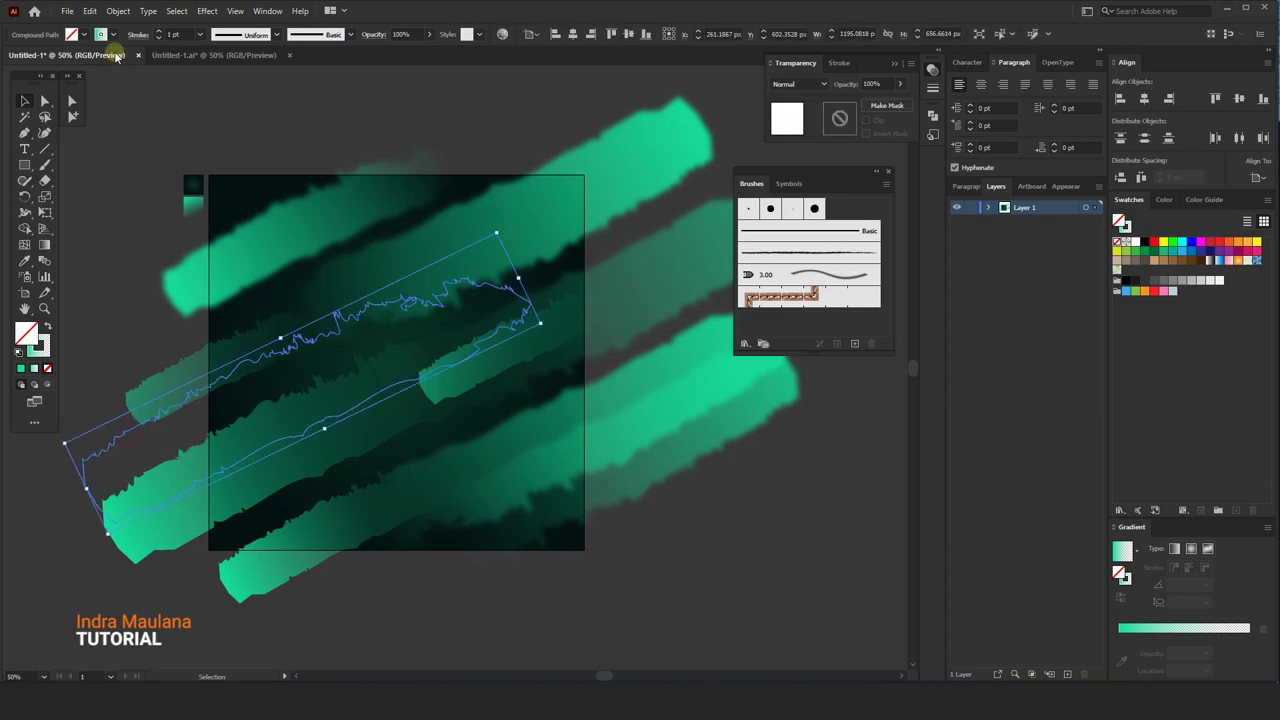
pyautogui.click(143, 222)
pyautogui.hscroll(-1, 100, 280)
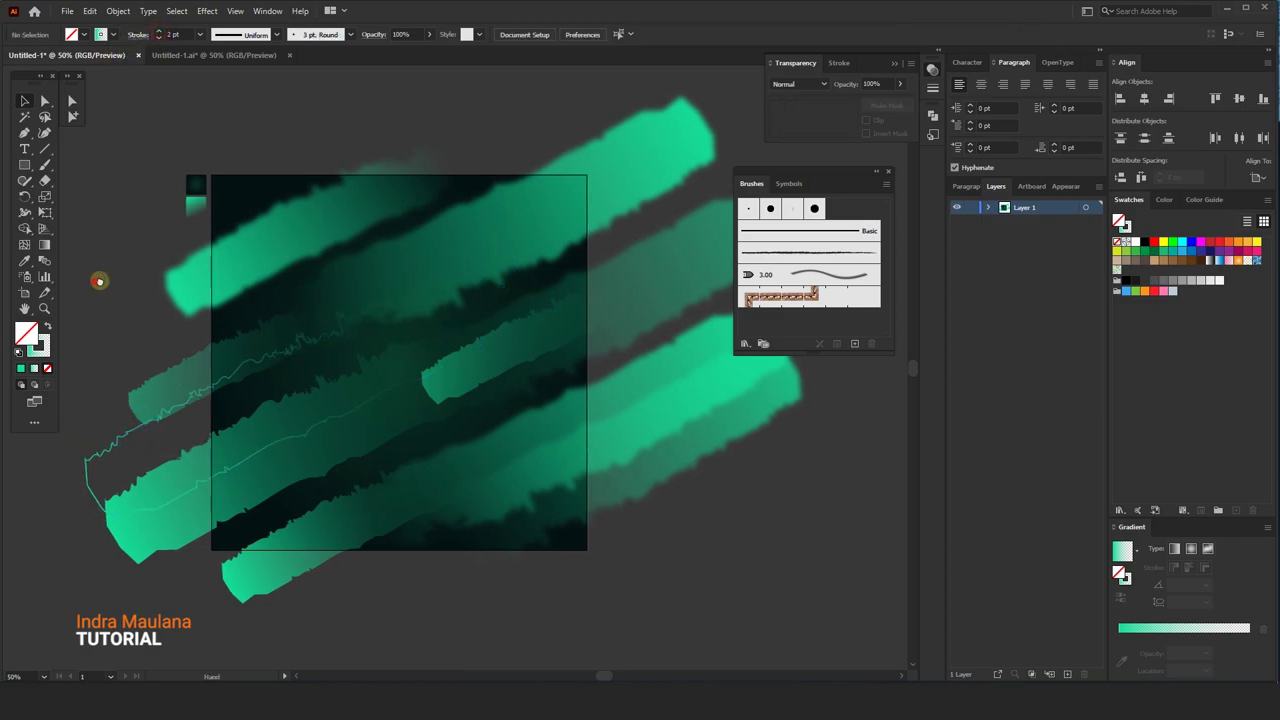
pyautogui.moveTo(548, 223)
pyautogui.mouseDown()
pyautogui.moveTo(531, 398)
pyautogui.moveTo(491, 400)
pyautogui.mouseUp()
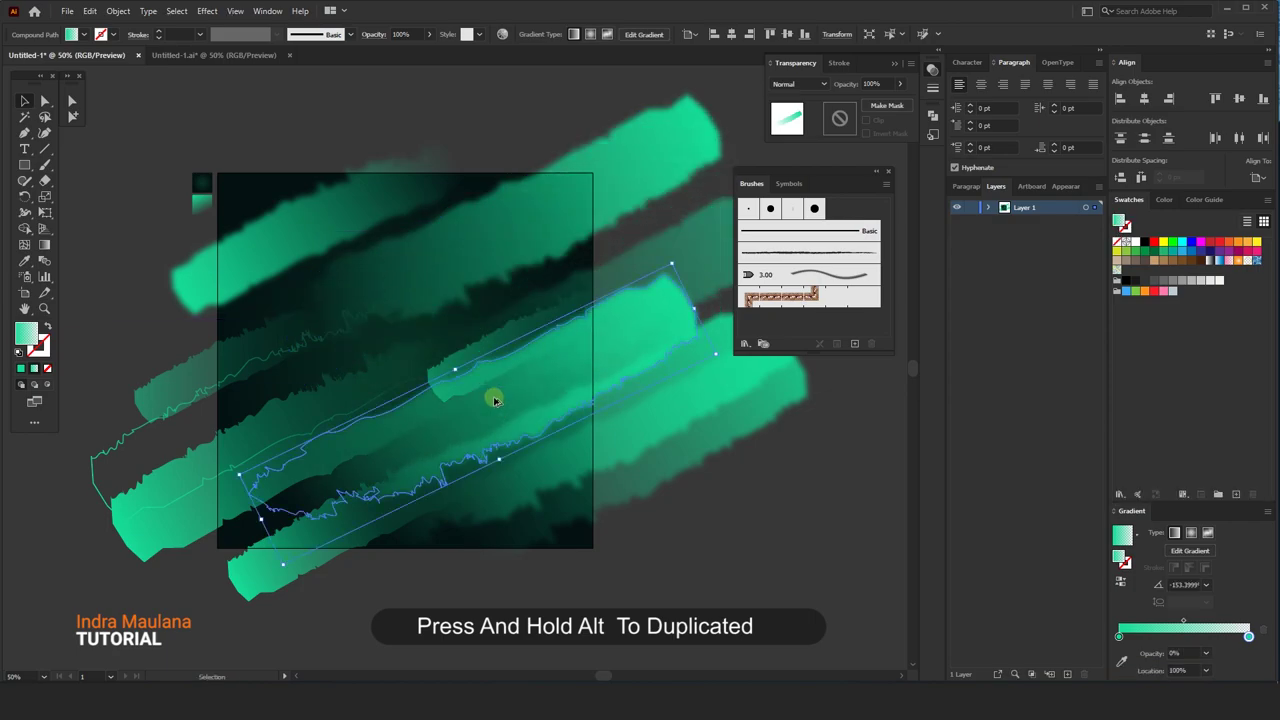
pyautogui.click(47, 326)
pyautogui.click(346, 122)
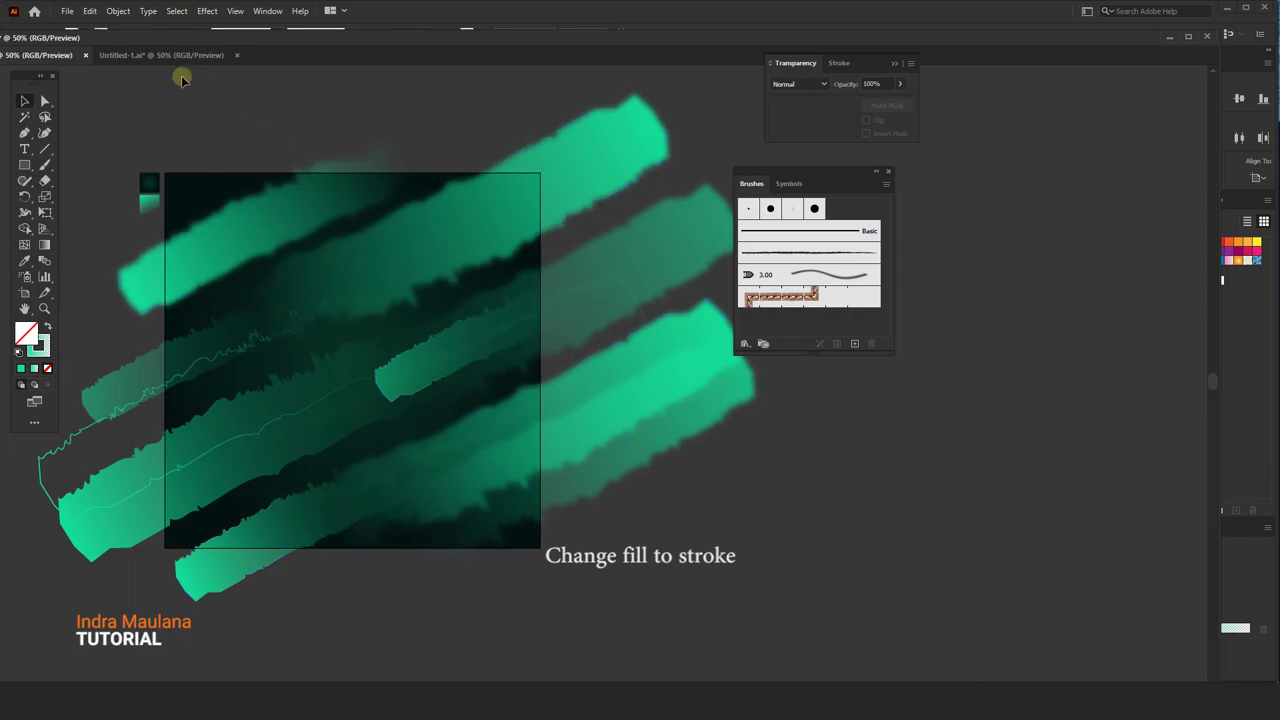
# - Dock the document window and drag the thin wavy outline diagonally across the artboard
pyautogui.moveTo(42, 45); pyautogui.dragTo(166, 49)
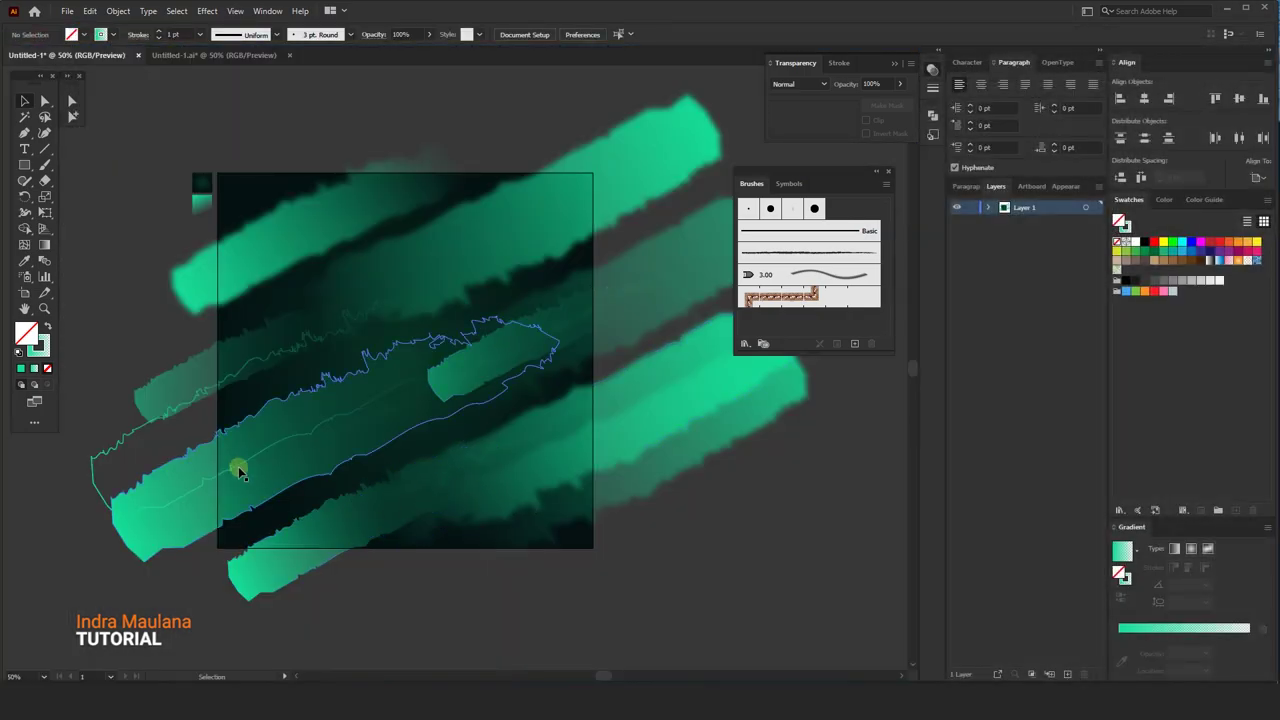
pyautogui.click(251, 463)
pyautogui.hotkey('ctrl', 'shift', 'a')
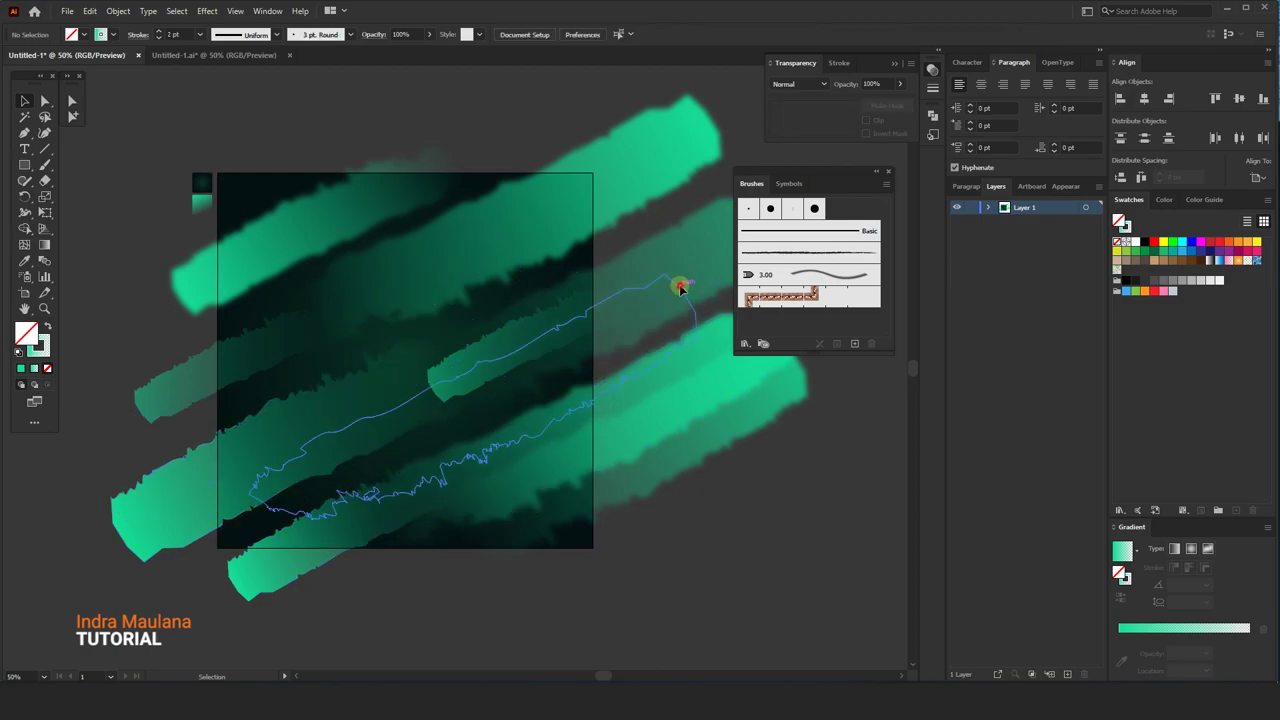
pyautogui.click(680, 286)
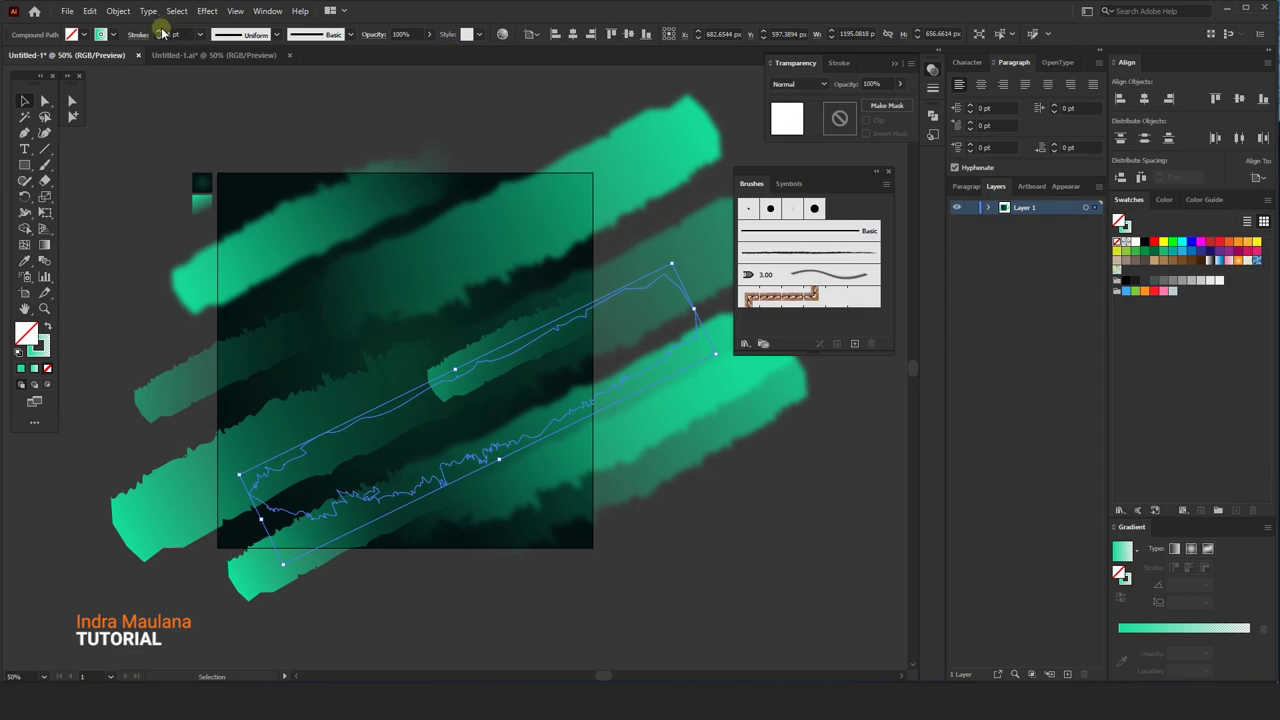
pyautogui.hotkey('ctrl', 'shift', 'a')
pyautogui.moveTo(177, 187); pyautogui.dragTo(171, 179)
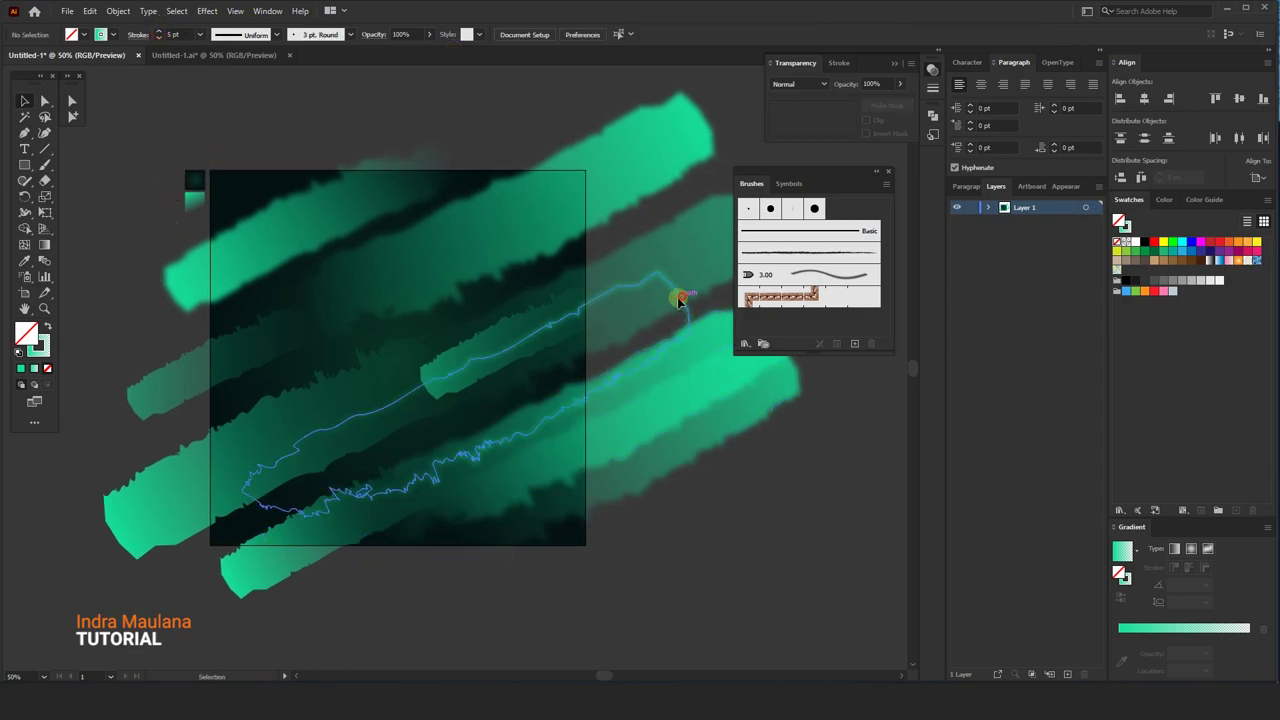
pyautogui.moveTo(677, 297)
pyautogui.mouseDown()
pyautogui.moveTo(474, 307)
pyautogui.moveTo(720, 148)
pyautogui.mouseUp()
pyautogui.click(514, 106)
# - Place wavy line copies at lower right and upper left, then shift the lower one up-left
pyautogui.moveTo(514, 106); pyautogui.dragTo(437, 114)
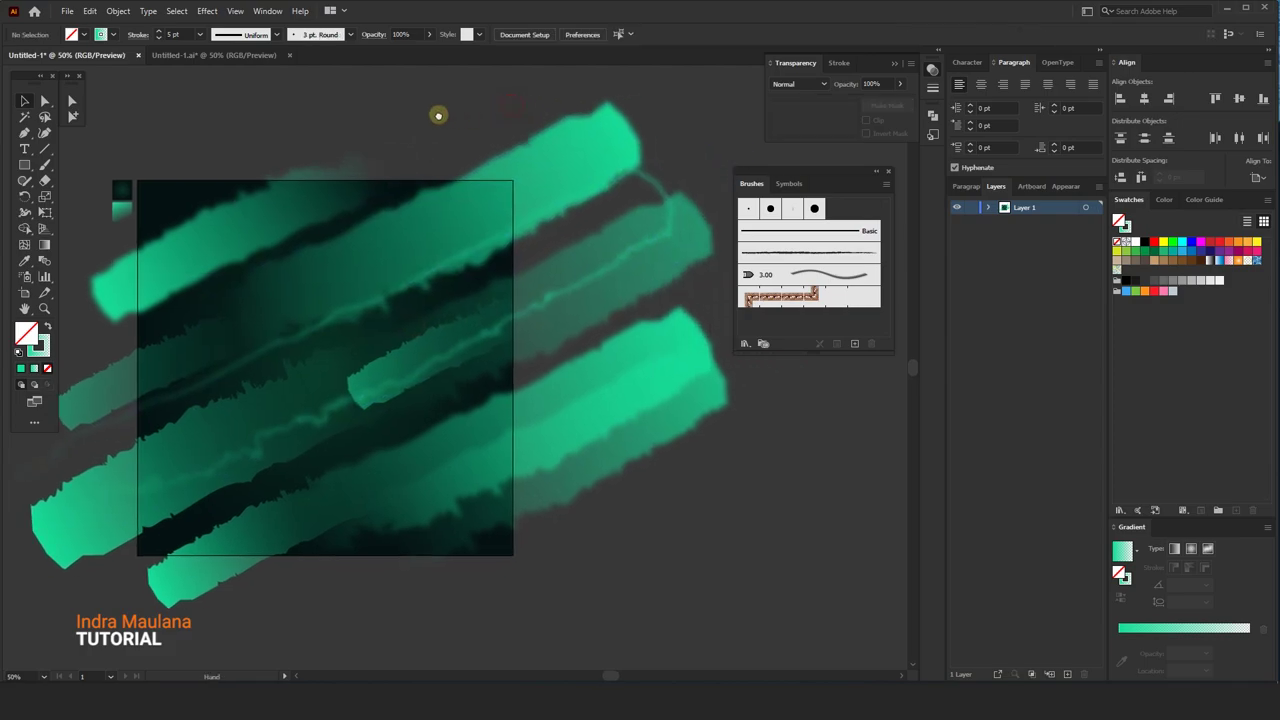
pyautogui.moveTo(644, 185)
pyautogui.mouseDown()
pyautogui.moveTo(690, 500)
pyautogui.moveTo(651, 515)
pyautogui.mouseUp()
pyautogui.moveTo(528, 363)
pyautogui.mouseDown()
pyautogui.moveTo(466, 88)
pyautogui.moveTo(477, 83)
pyautogui.mouseUp()
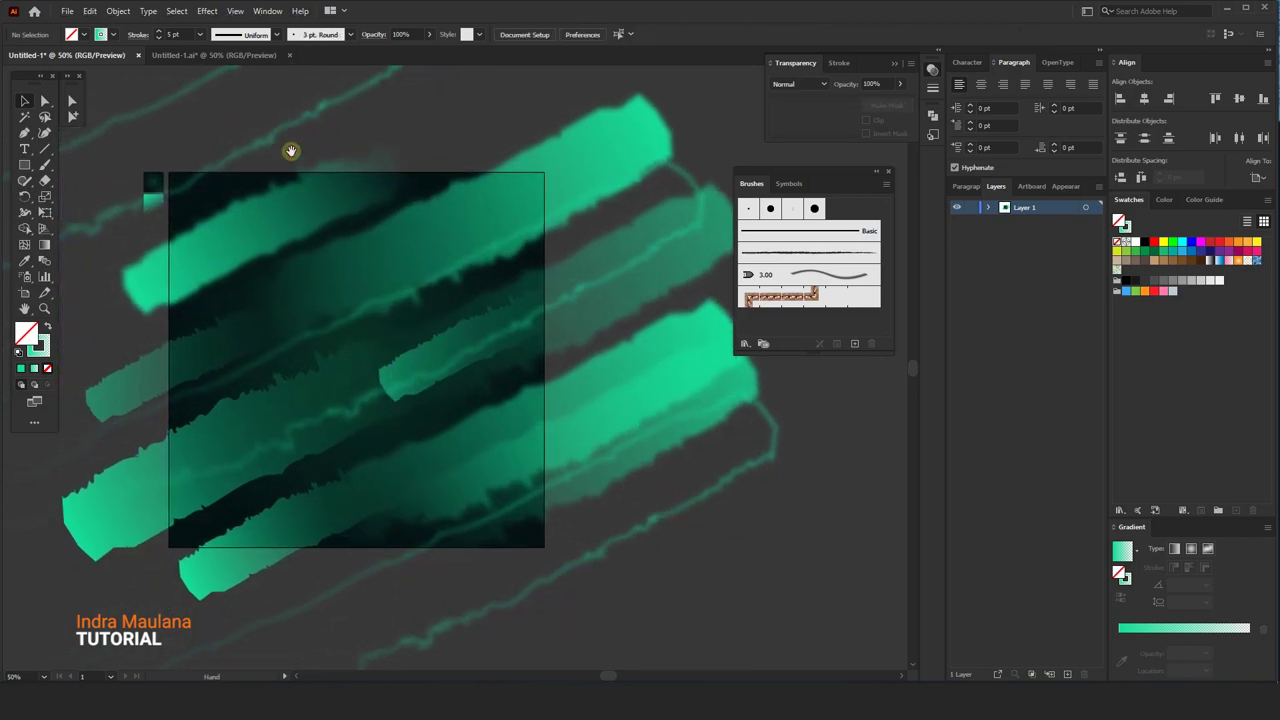
pyautogui.moveTo(97, 144); pyautogui.dragTo(113, 142)
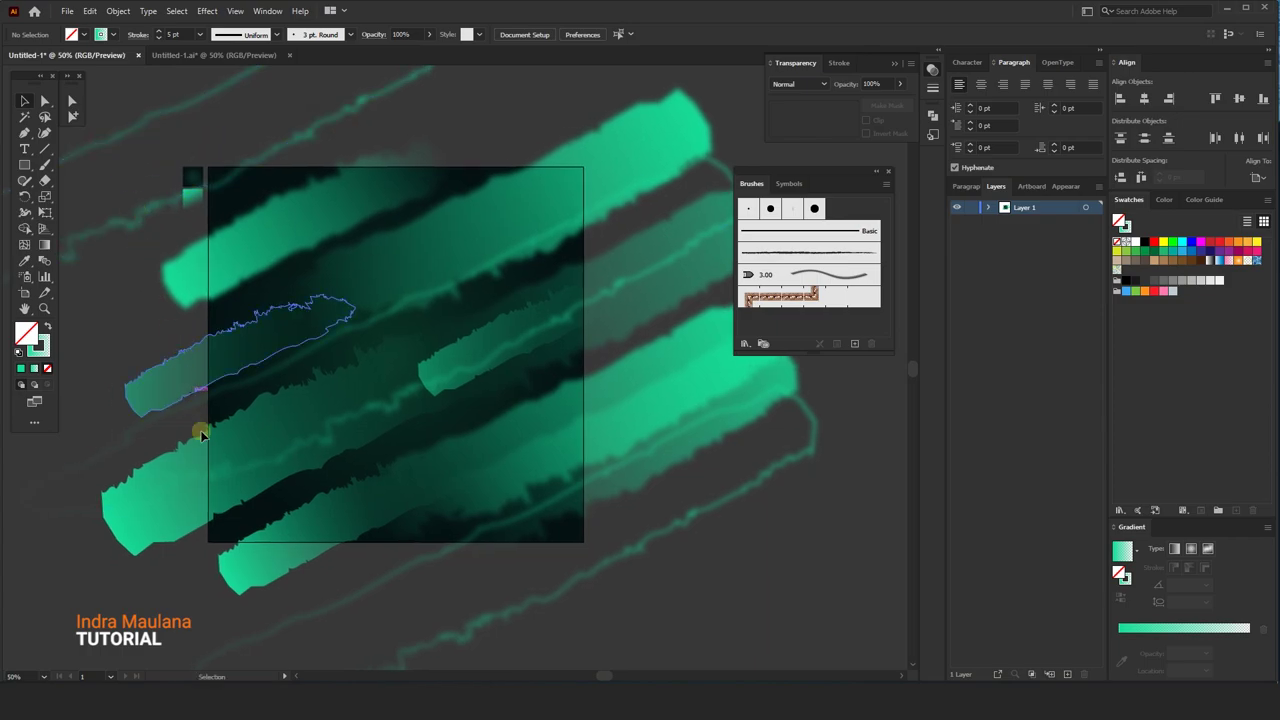
pyautogui.scroll(-1, 214, 412)
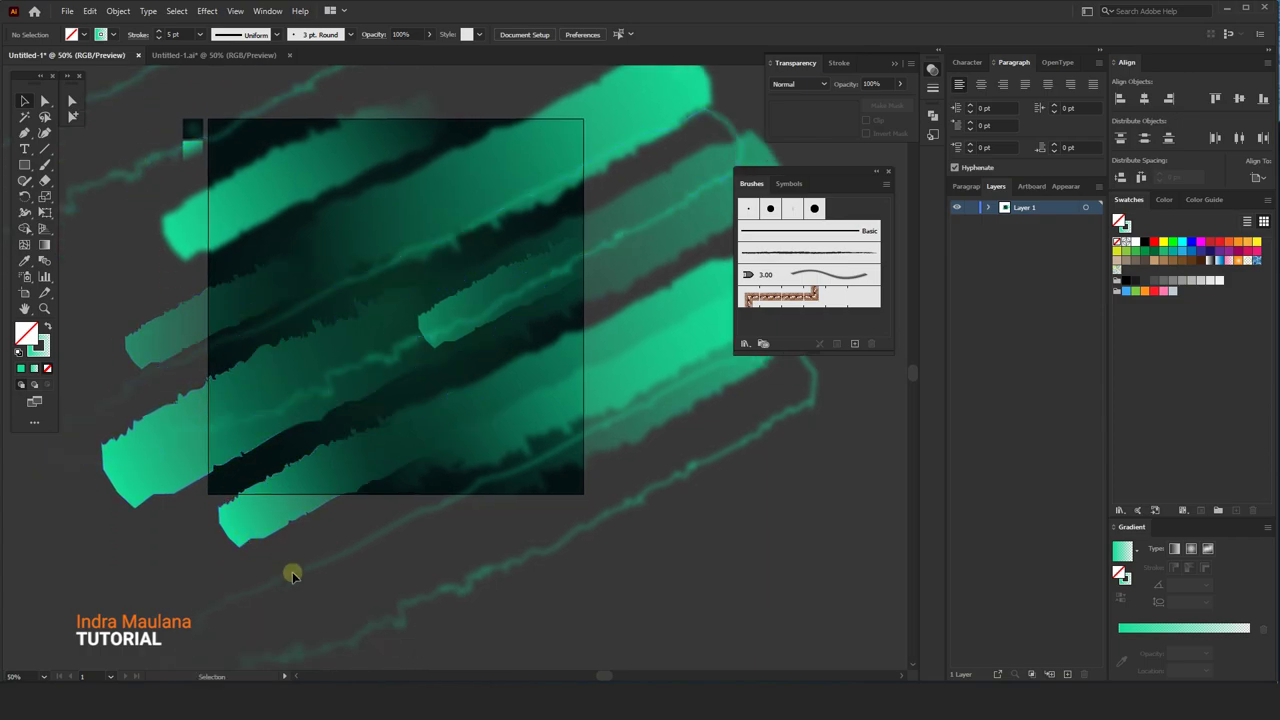
pyautogui.click(437, 596)
pyautogui.moveTo(228, 463)
pyautogui.mouseDown()
pyautogui.moveTo(146, 193)
pyautogui.moveTo(142, 85)
pyautogui.mouseUp()
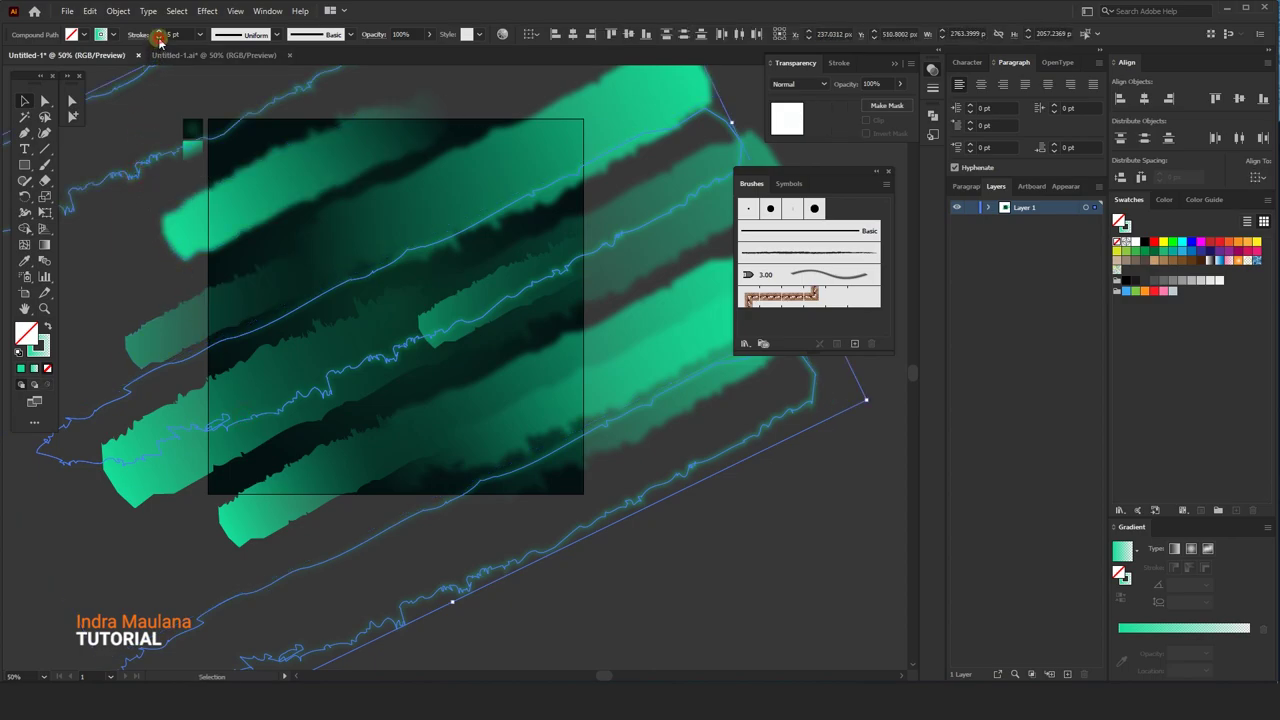
pyautogui.click(142, 319)
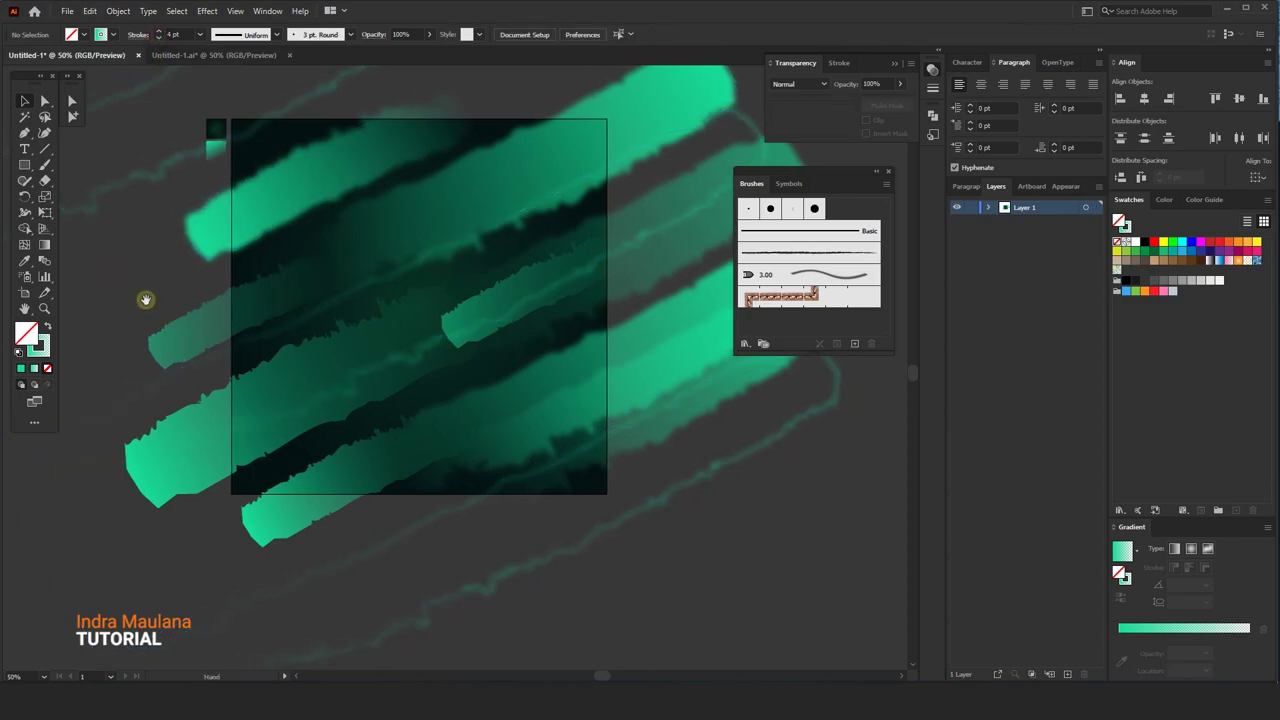
pyautogui.moveTo(108, 280); pyautogui.dragTo(90, 285)
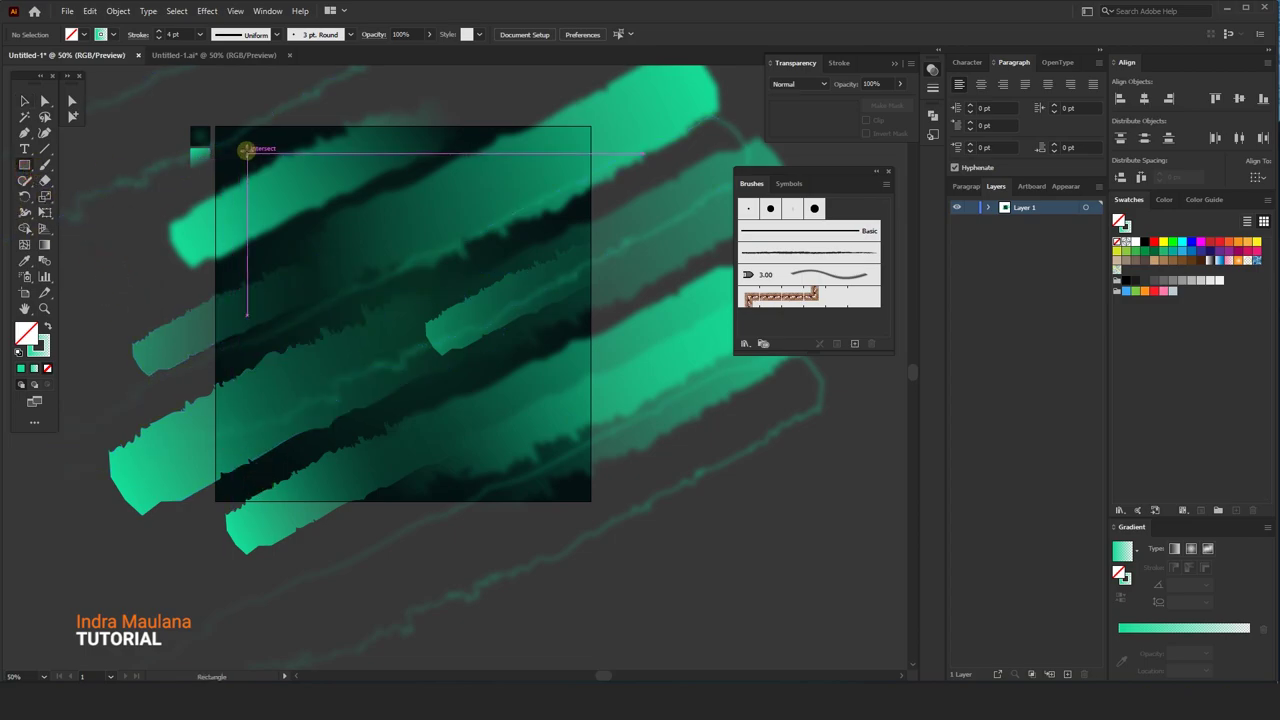
# - Draw a square over the whole artboard with a gradient fill in Screen blend mode
pyautogui.moveTo(217, 127); pyautogui.dragTo(591, 500)
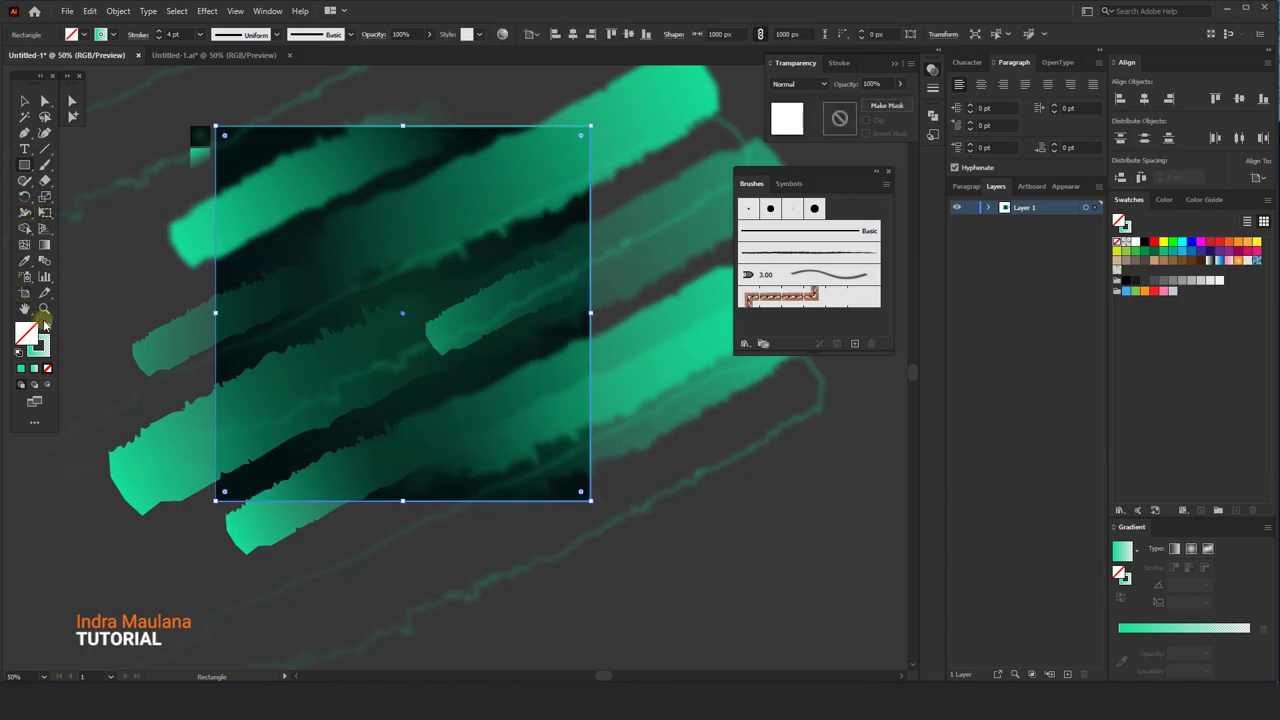
pyautogui.click(44, 325)
pyautogui.click(24, 101)
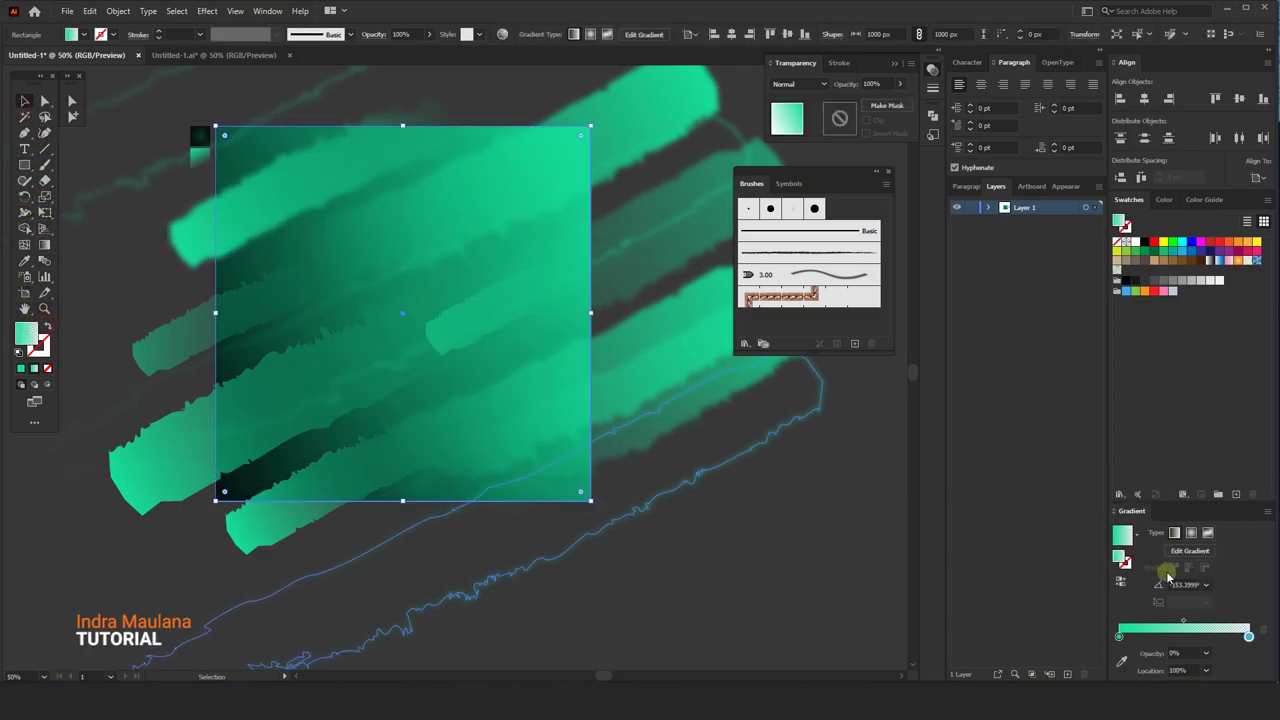
pyautogui.click(798, 85)
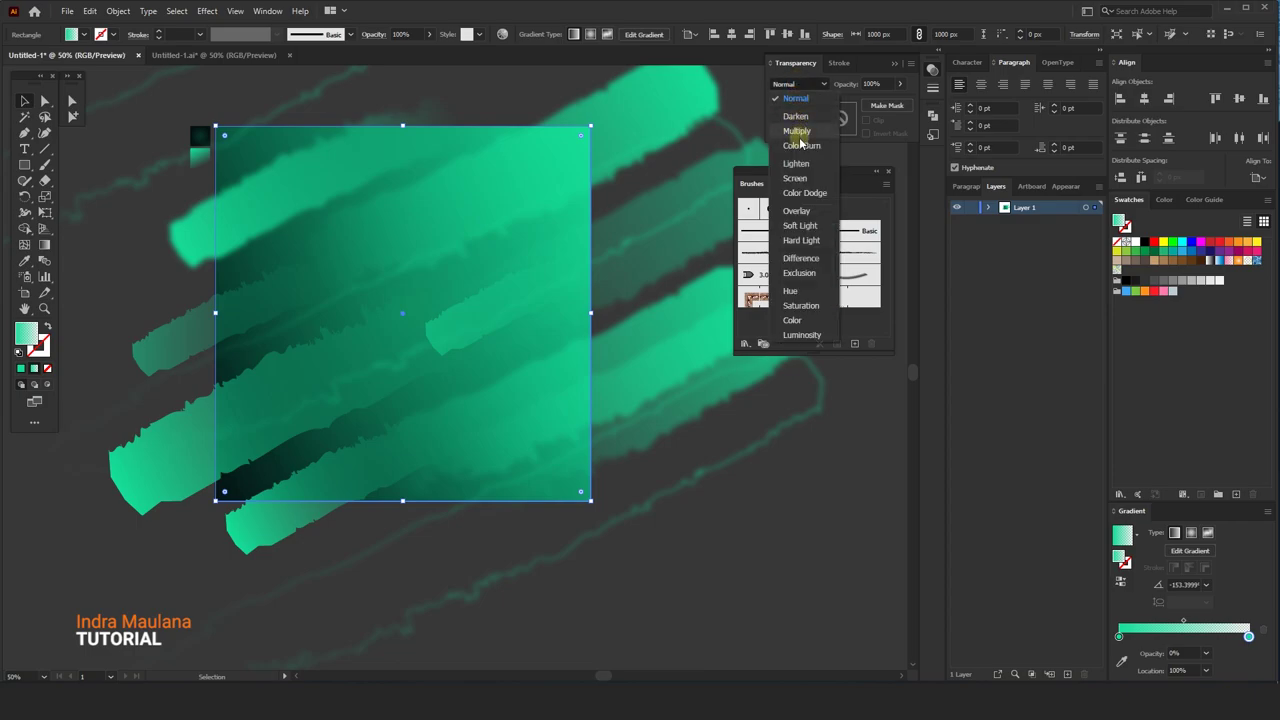
pyautogui.click(795, 178)
# - Make the square's gradient radial and reversed, with an enlarged dark centre
pyautogui.click(1191, 533)
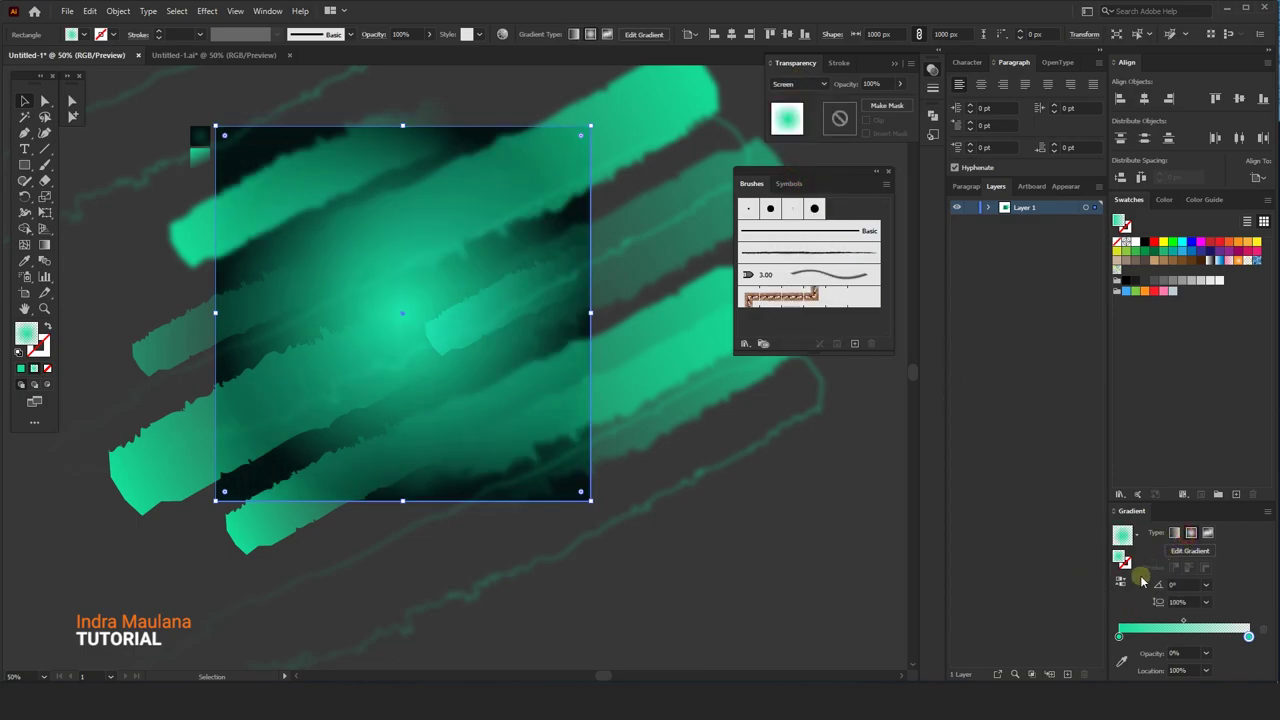
pyautogui.click(1122, 585)
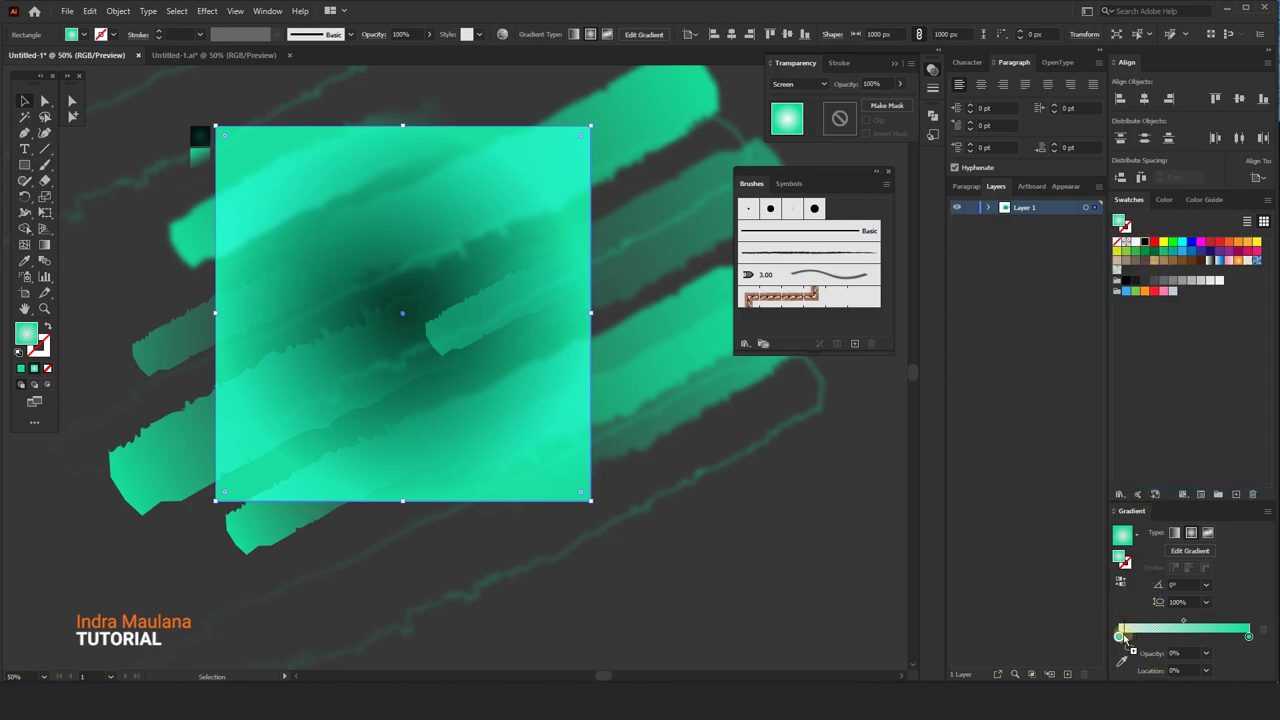
pyautogui.moveTo(1119, 636); pyautogui.dragTo(1122, 636)
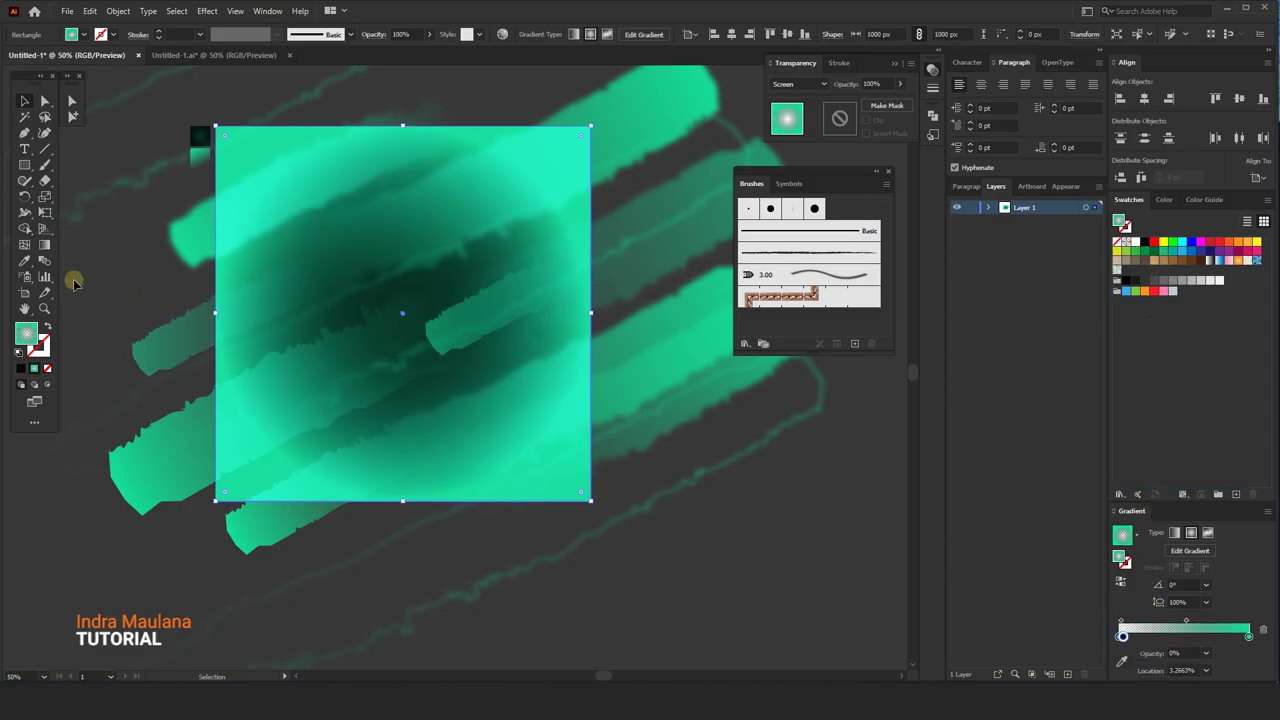
# - Adjust the radial gradient's stops, removing the cyan stop and extending the circle beyond the square
pyautogui.click(46, 245)
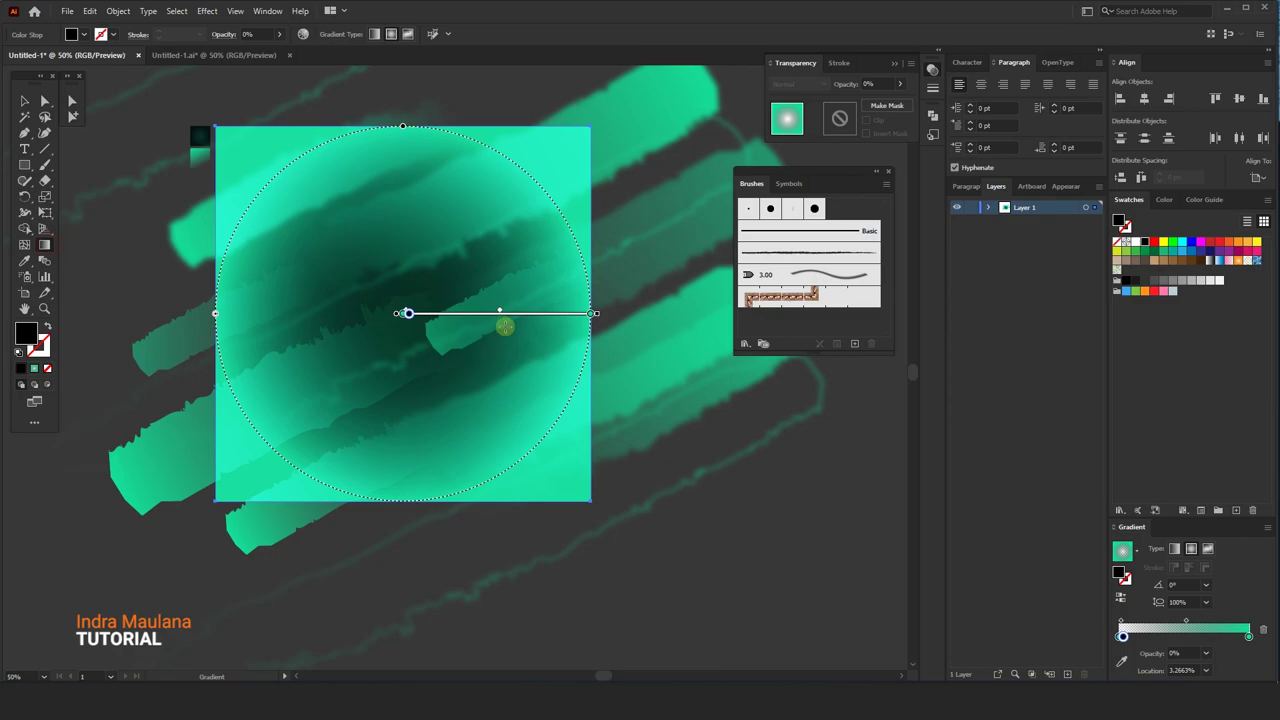
pyautogui.moveTo(423, 316); pyautogui.dragTo(470, 314)
pyautogui.click(405, 314)
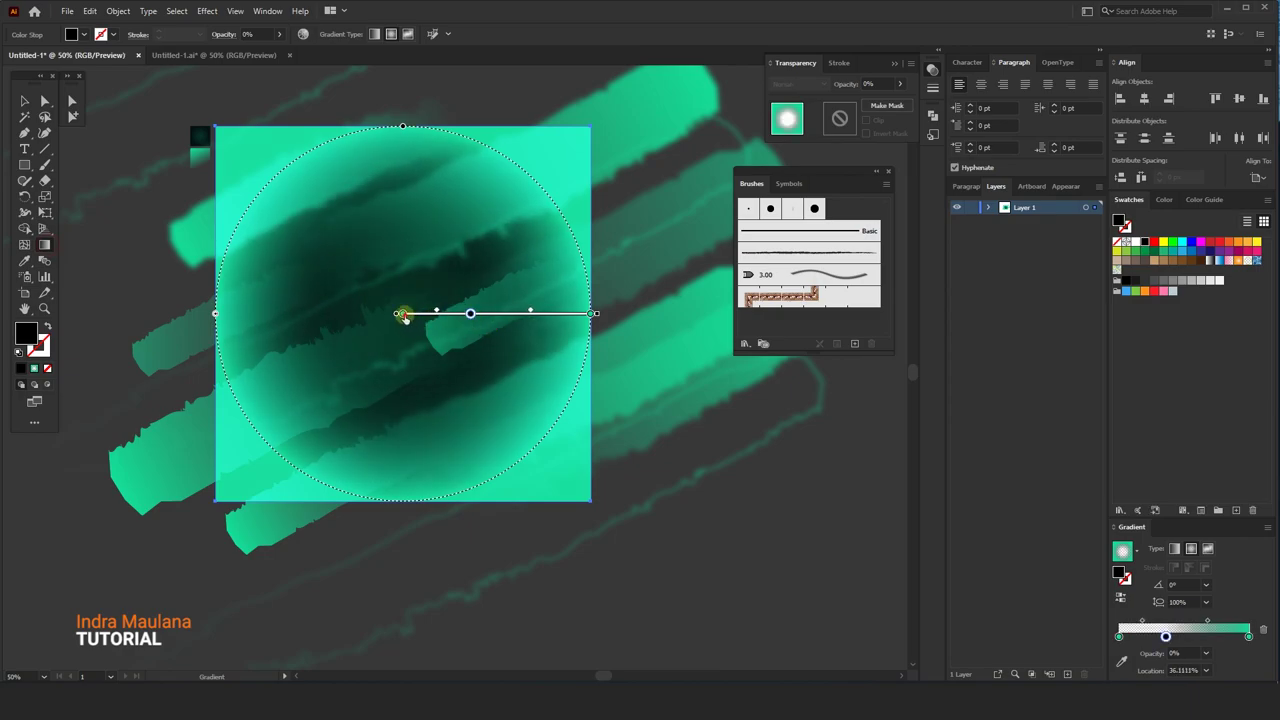
pyautogui.click(1263, 633)
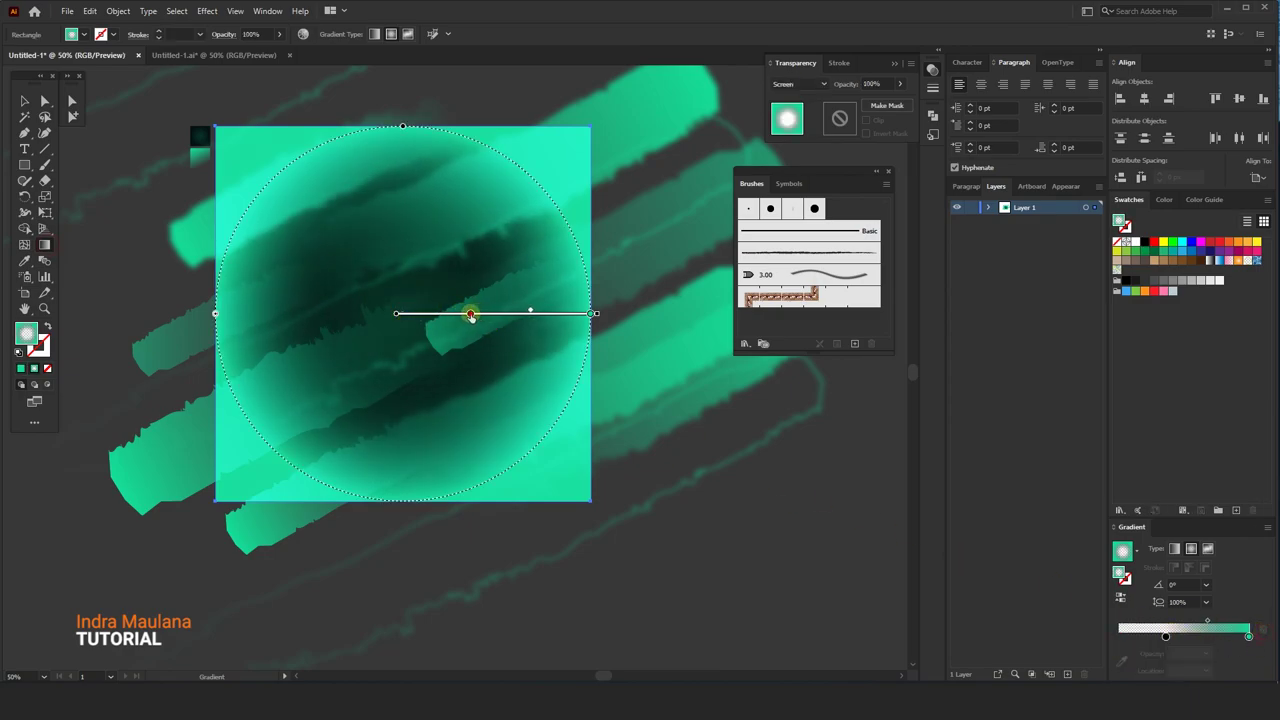
pyautogui.moveTo(470, 314); pyautogui.dragTo(497, 314)
pyautogui.moveTo(595, 314); pyautogui.dragTo(679, 314)
pyautogui.moveTo(538, 314); pyautogui.dragTo(642, 316)
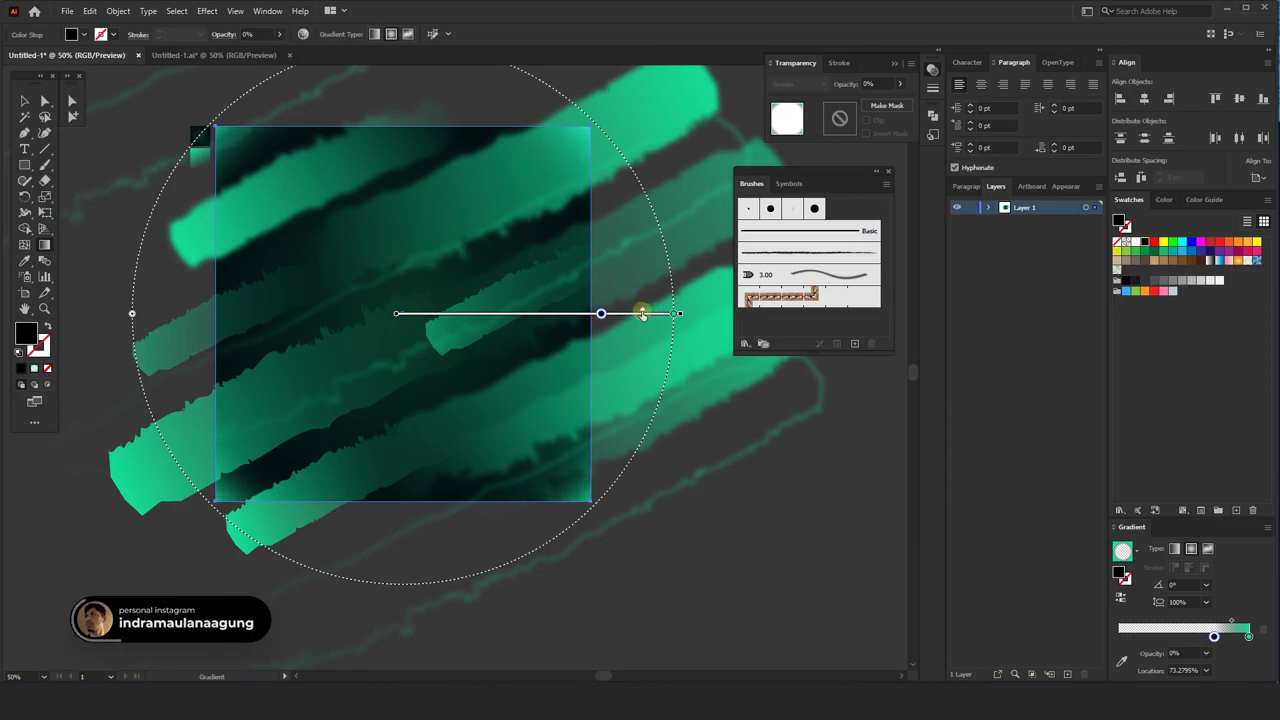
# - Copy the gradient square and paste a duplicate in front
pyautogui.click(16, 102)
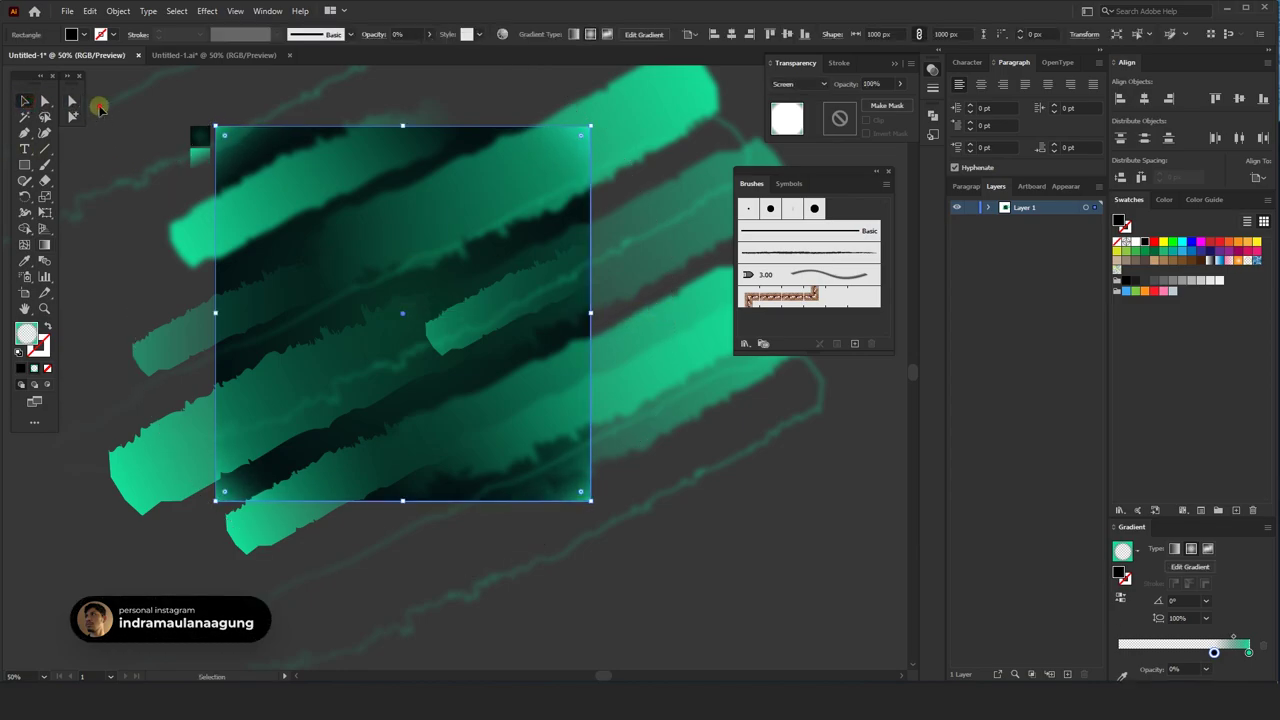
pyautogui.moveTo(361, 262); pyautogui.dragTo(322, 522)
pyautogui.click(330, 490)
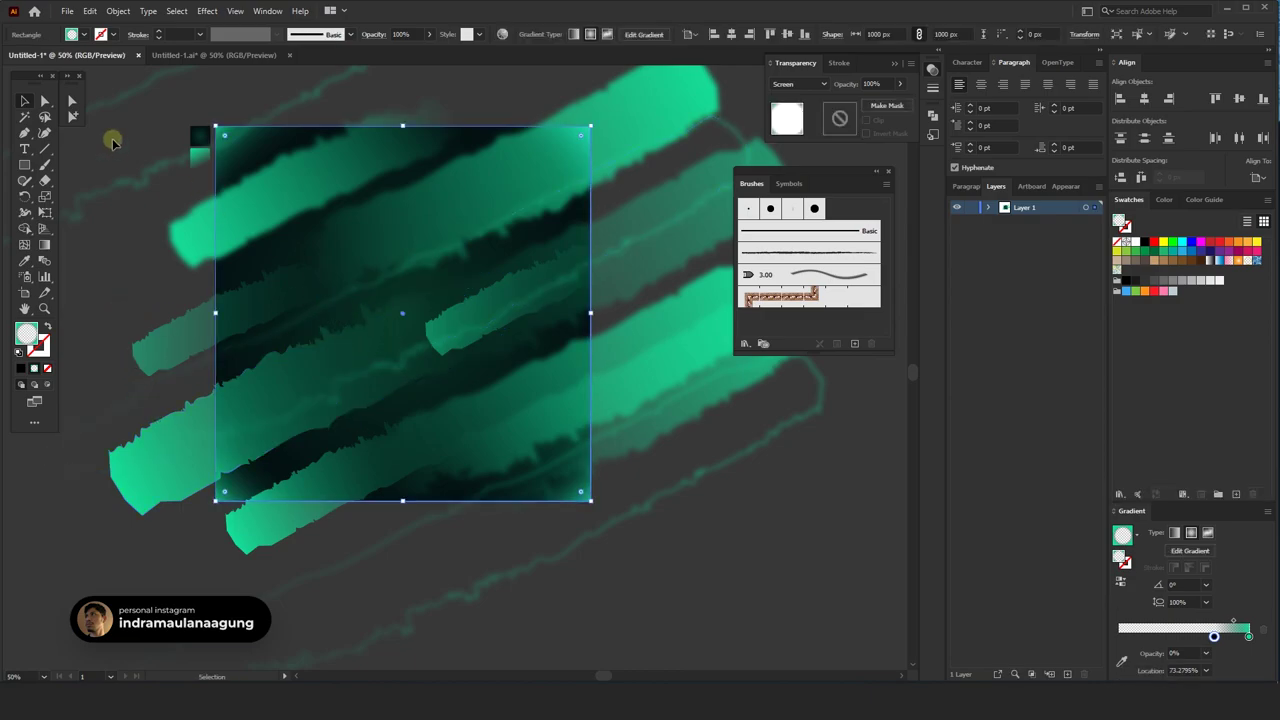
pyautogui.click(88, 11)
pyautogui.click(111, 75)
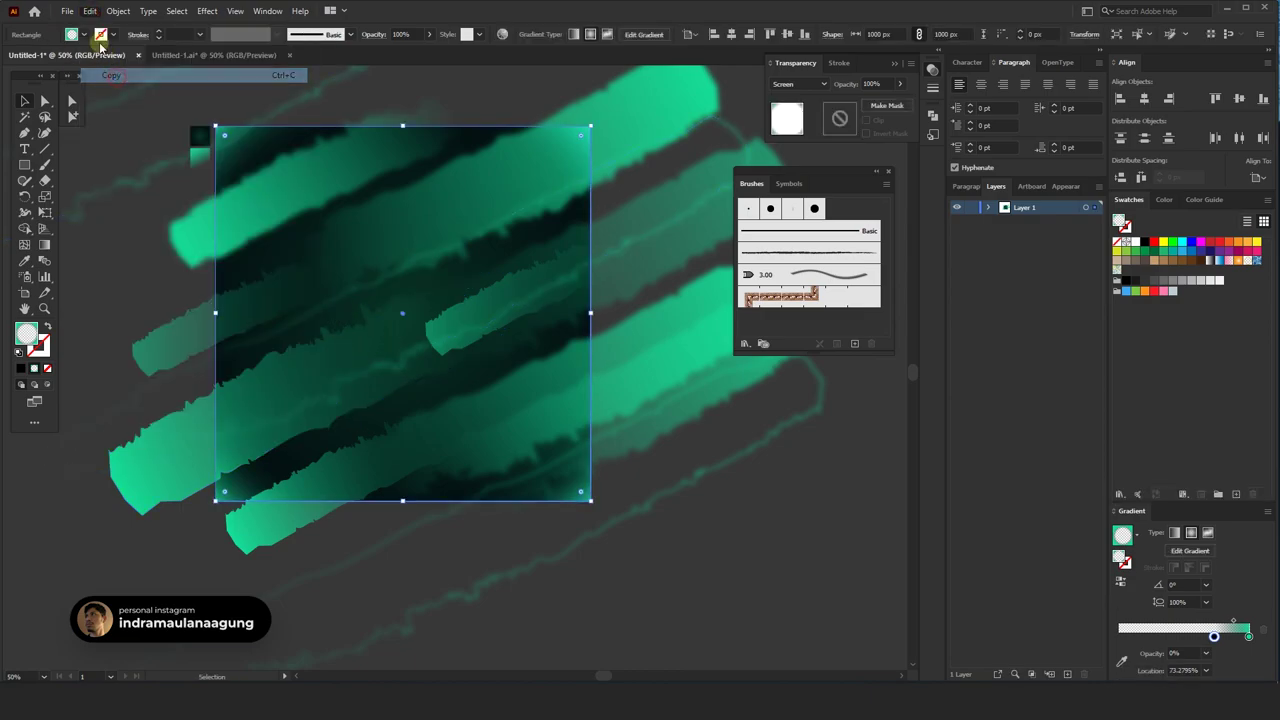
pyautogui.click(89, 11)
pyautogui.click(126, 104)
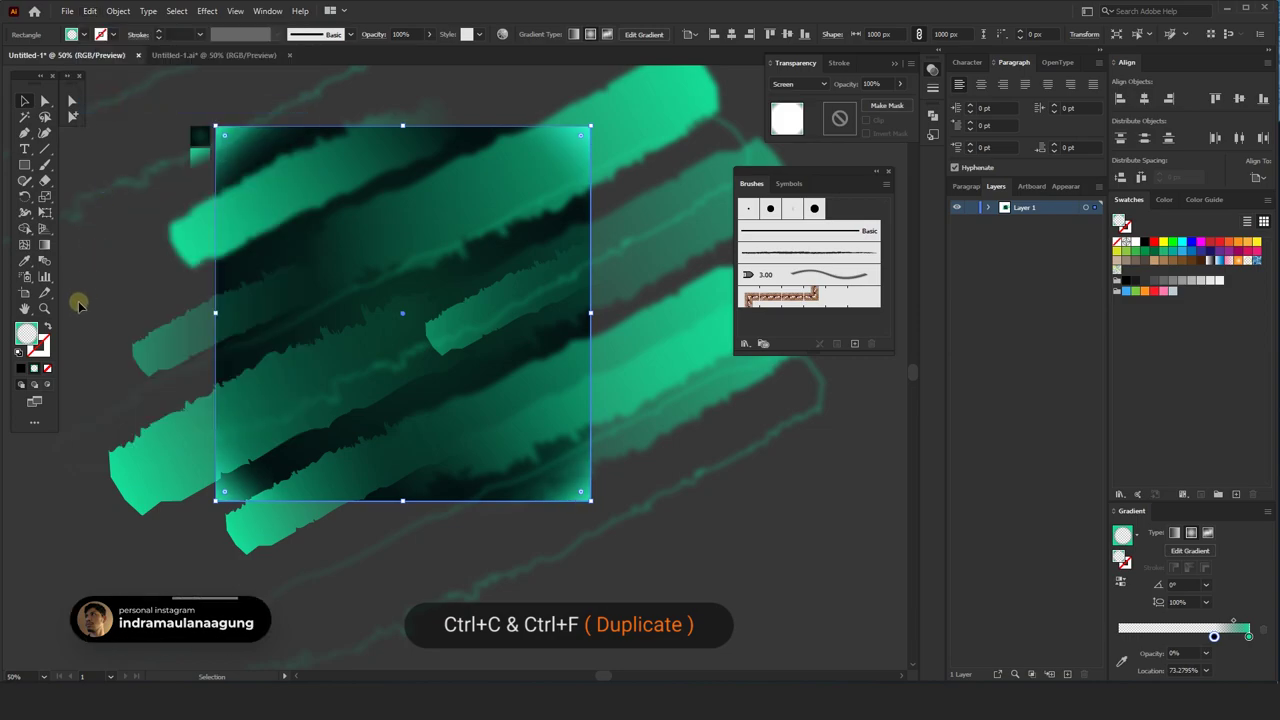
# - Reverse the duplicate's gradient and widen it into a small central glow
pyautogui.click(1121, 584)
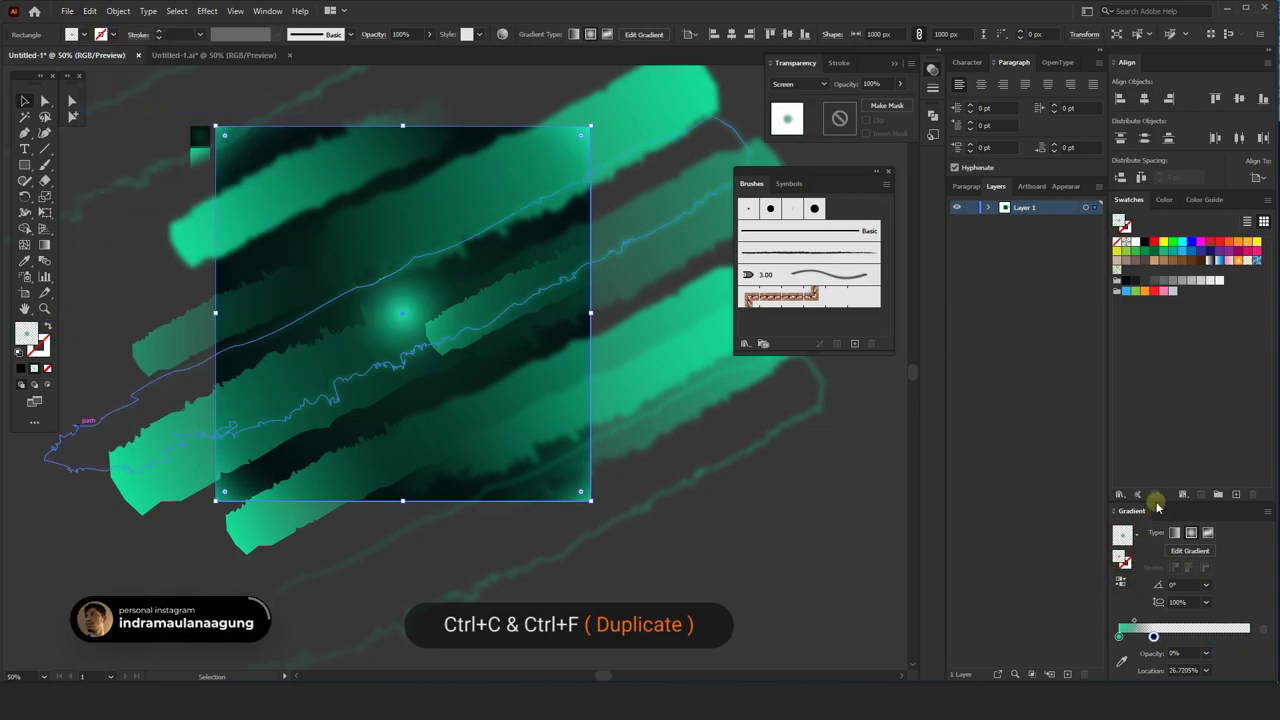
pyautogui.click(44, 244)
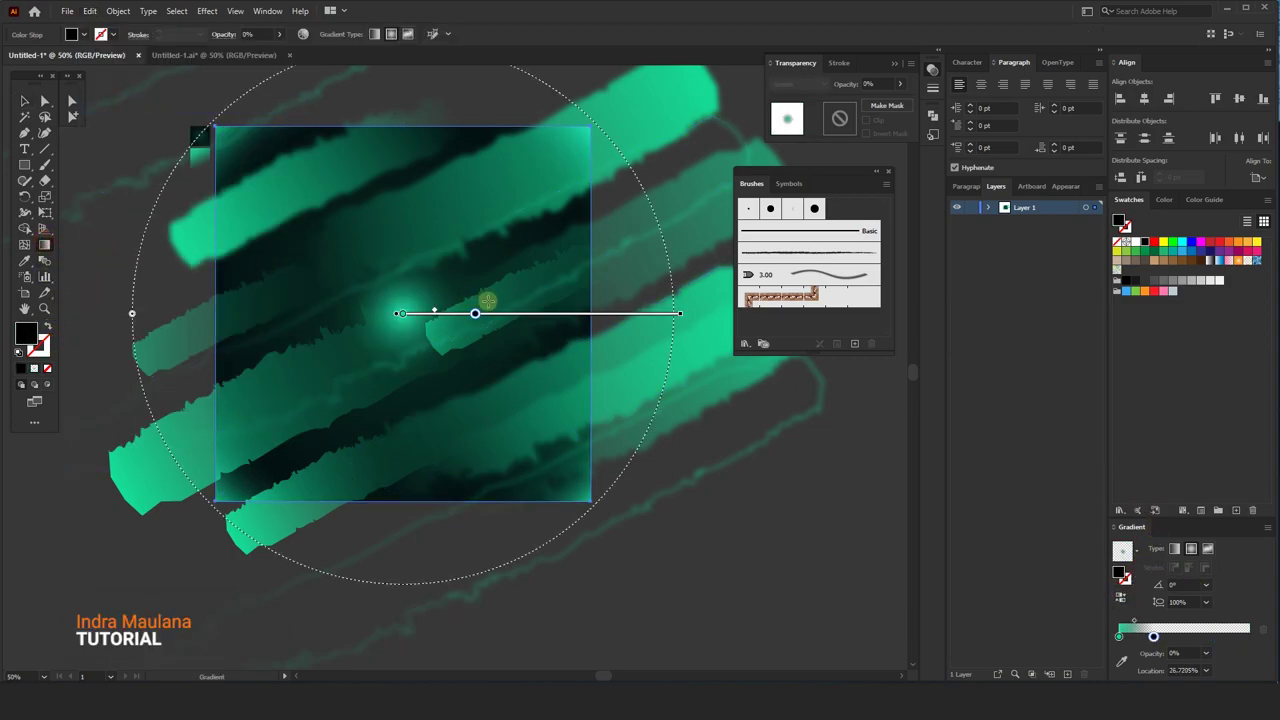
pyautogui.moveTo(476, 315)
pyautogui.mouseDown()
pyautogui.moveTo(501, 315)
pyautogui.moveTo(457, 247)
pyautogui.mouseUp()
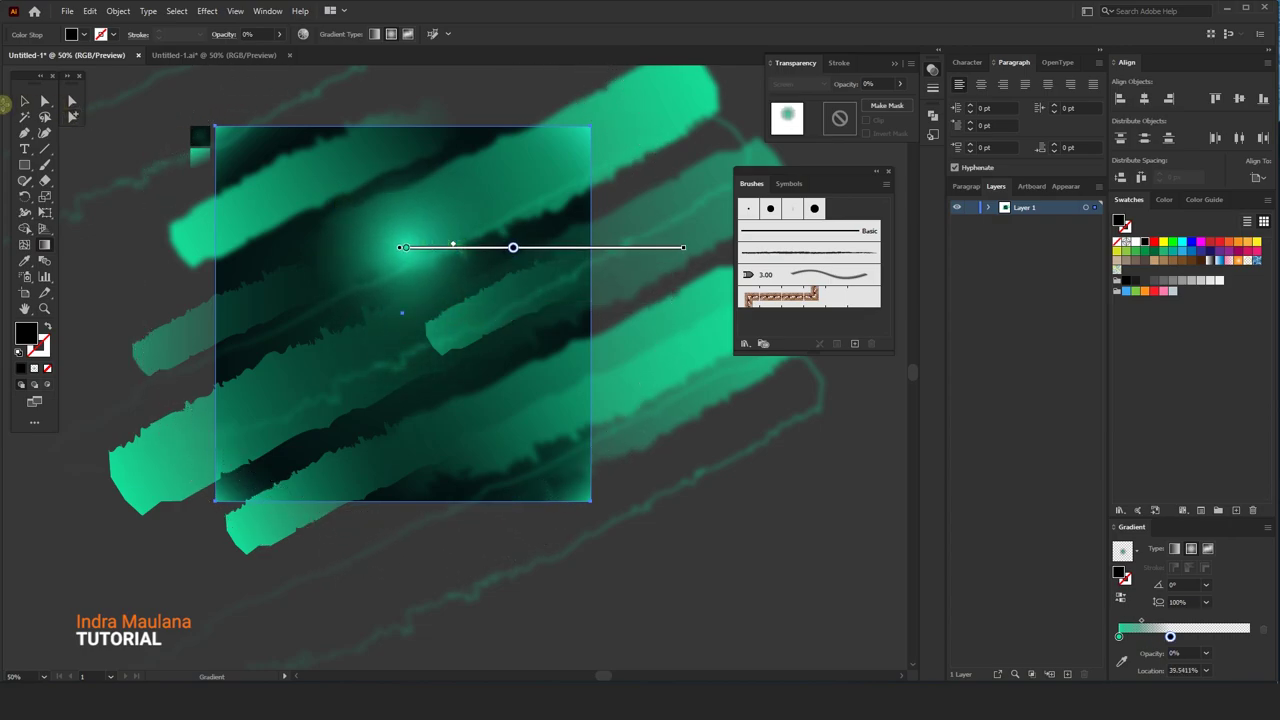
# - Select the square and copy it again
pyautogui.click(24, 103)
pyautogui.click(271, 194)
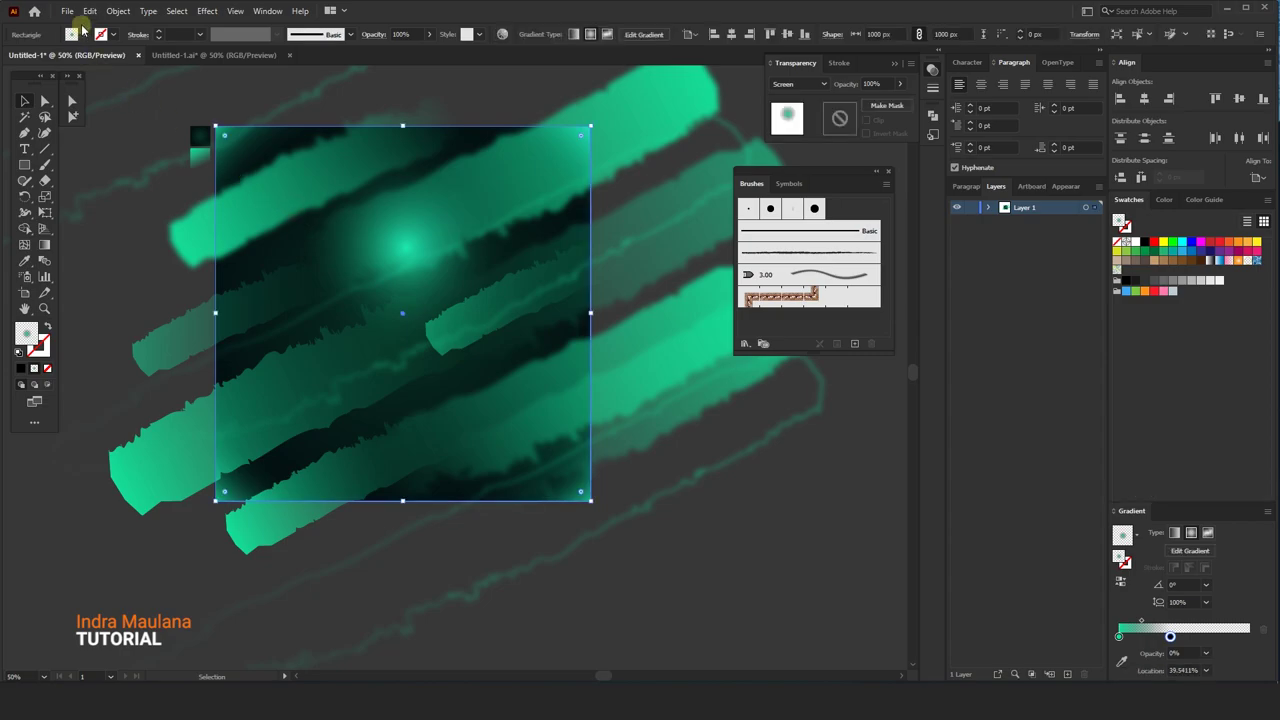
pyautogui.click(89, 11)
pyautogui.click(111, 75)
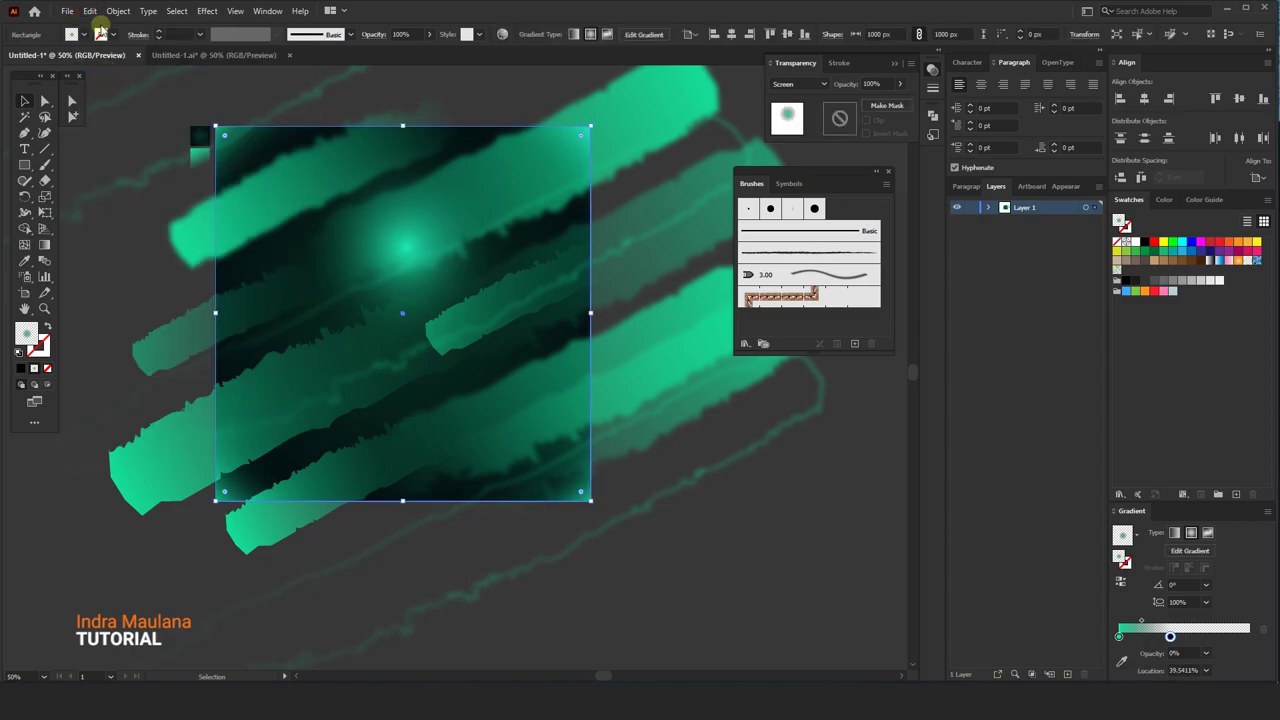
pyautogui.click(90, 11)
# - Paste a copy behind and give it a linear gradient running top-left to bottom-right
pyautogui.click(125, 119)
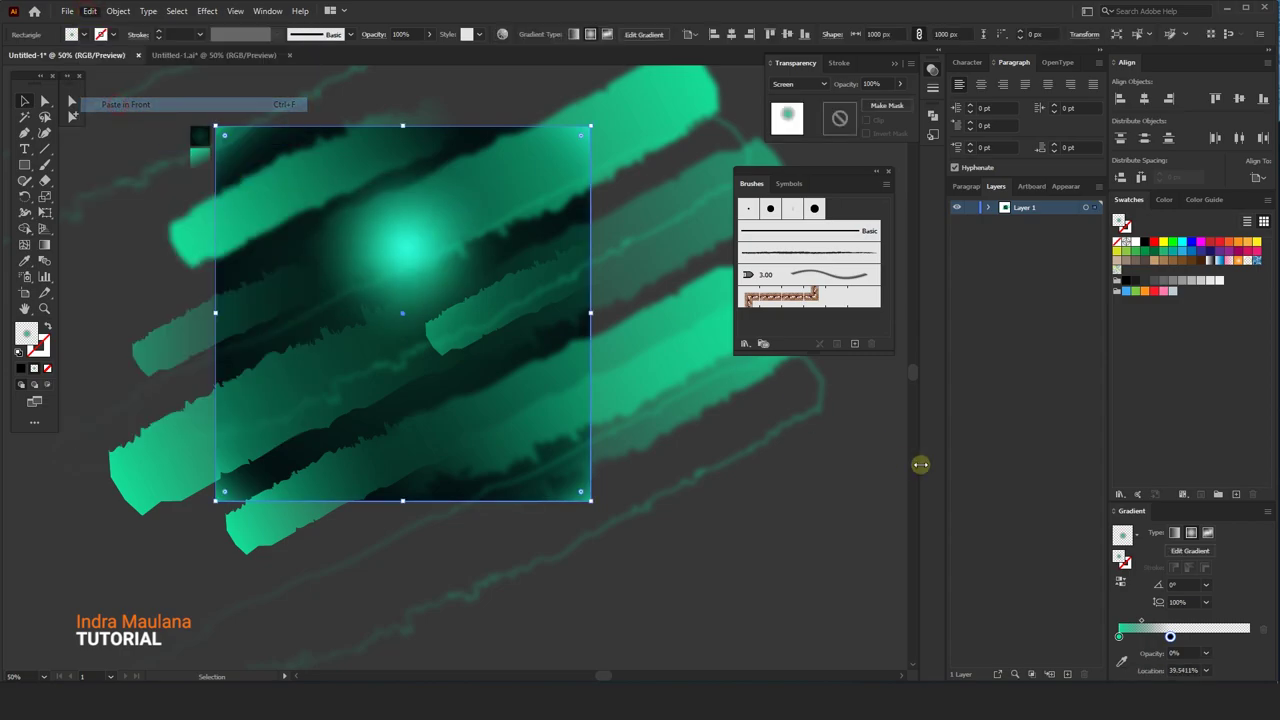
pyautogui.click(1174, 533)
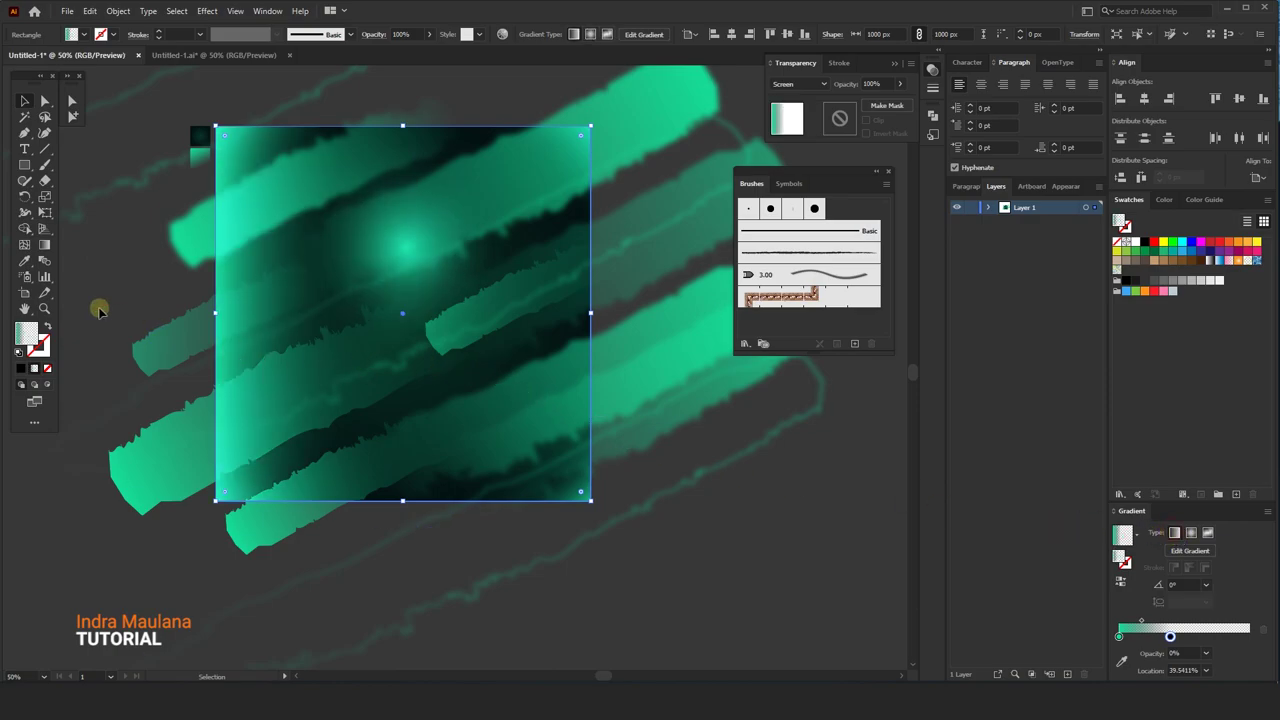
pyautogui.click(45, 246)
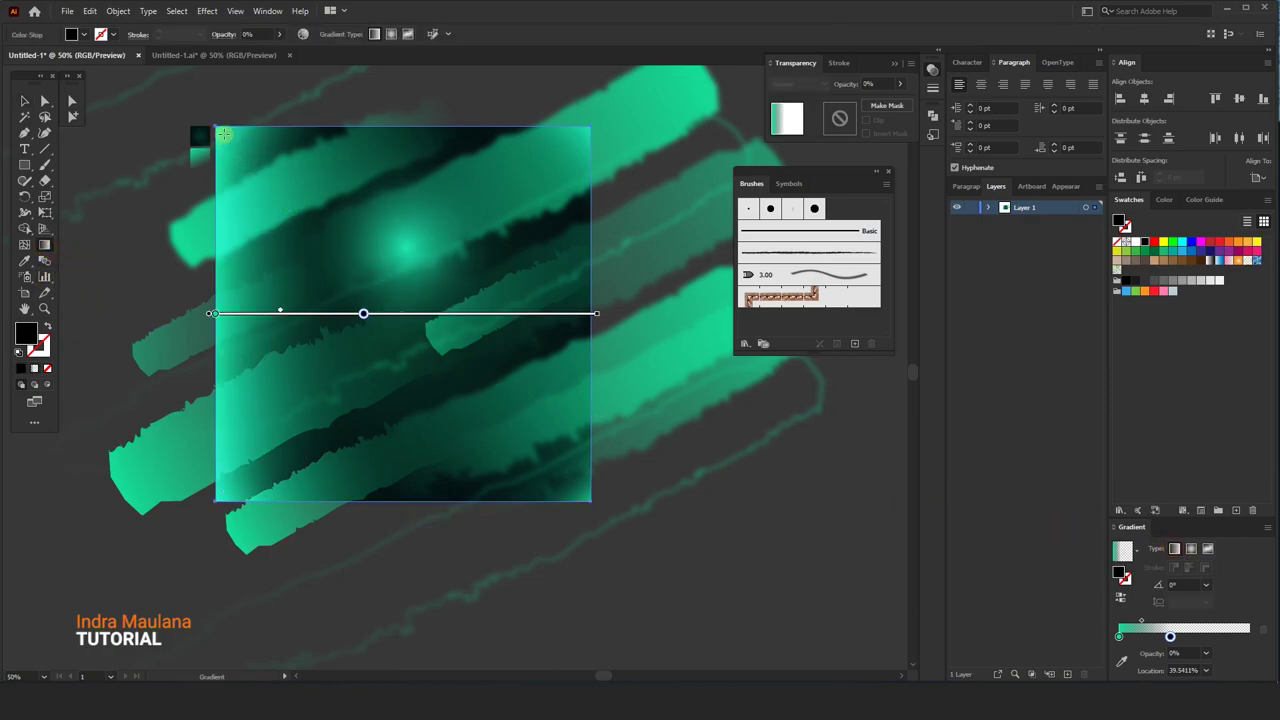
pyautogui.moveTo(224, 133); pyautogui.dragTo(589, 499)
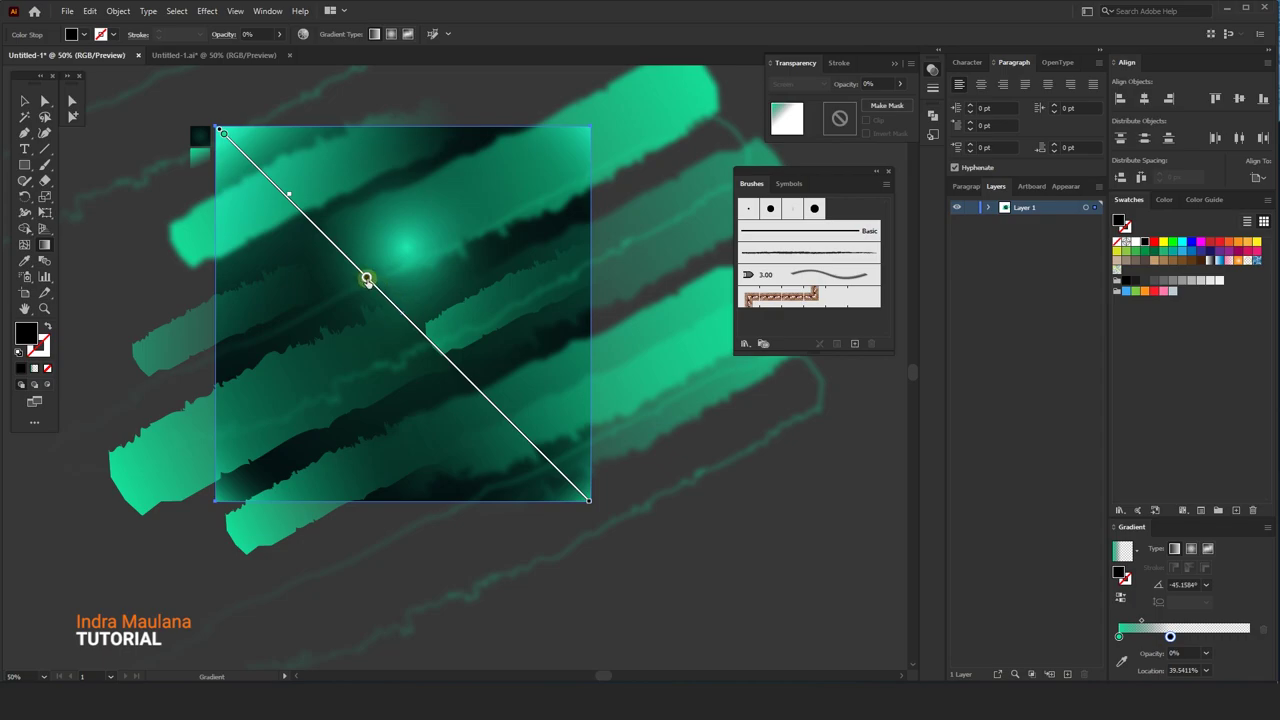
pyautogui.moveTo(367, 280); pyautogui.dragTo(546, 457)
pyautogui.click(24, 101)
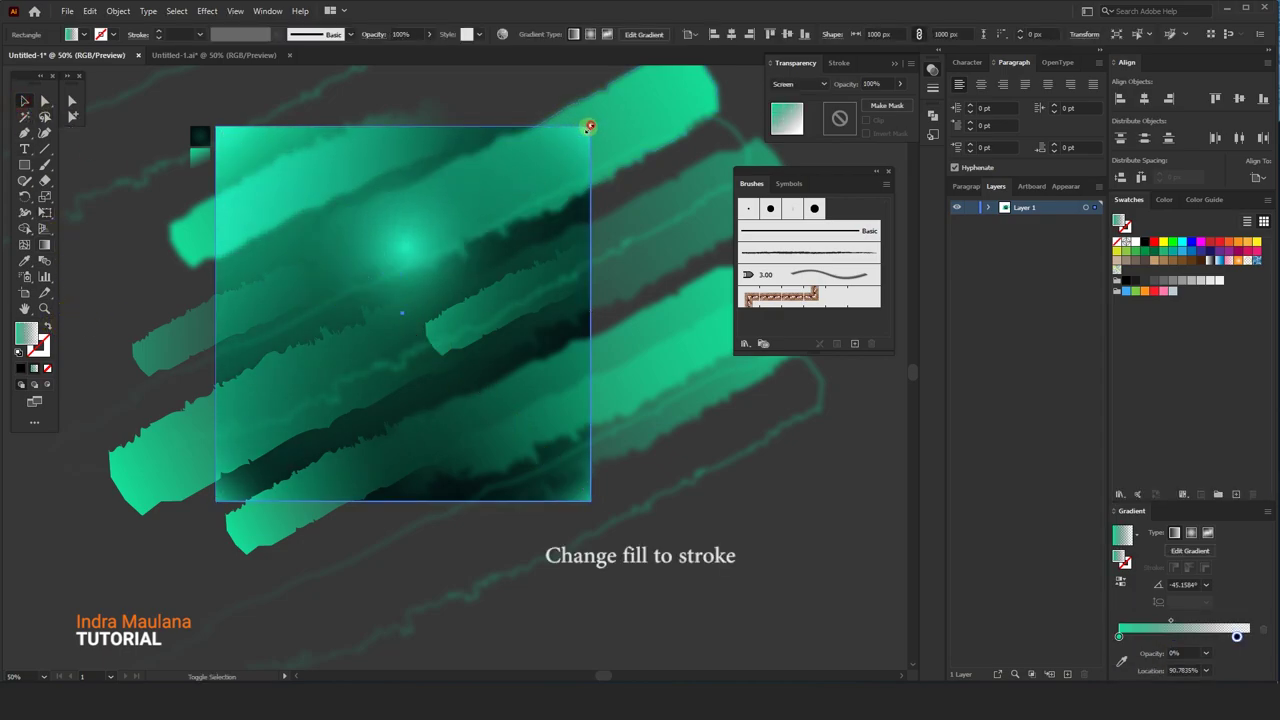
# - Shrink the copy slightly inward and move its gradient from the fill to the outline
pyautogui.moveTo(590, 126); pyautogui.dragTo(510, 168)
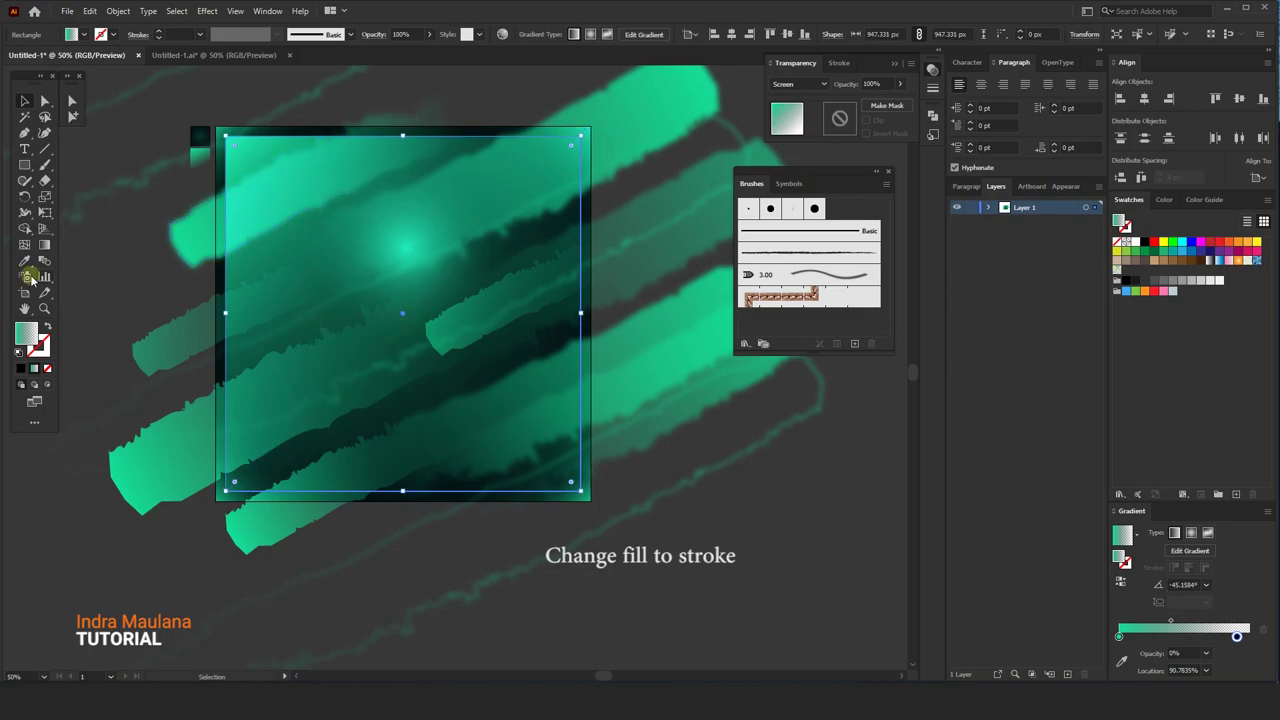
pyautogui.click(44, 326)
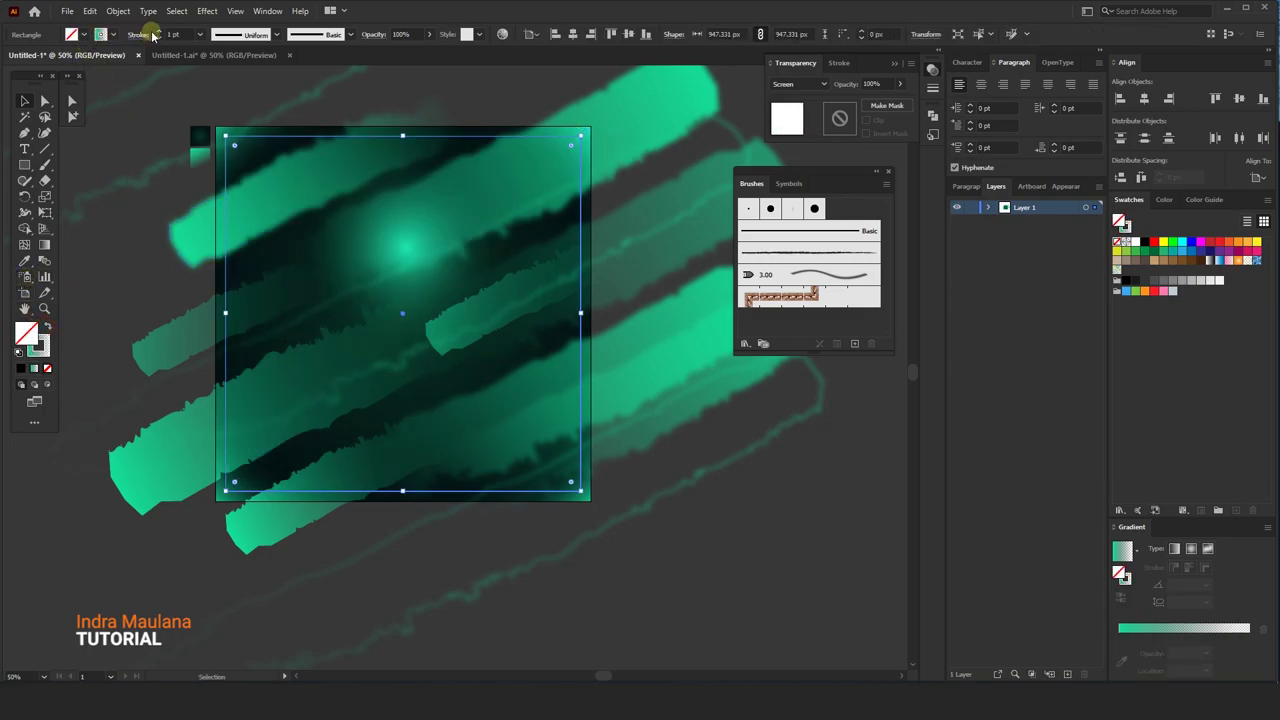
pyautogui.click(137, 240)
pyautogui.moveTo(137, 240); pyautogui.dragTo(123, 234)
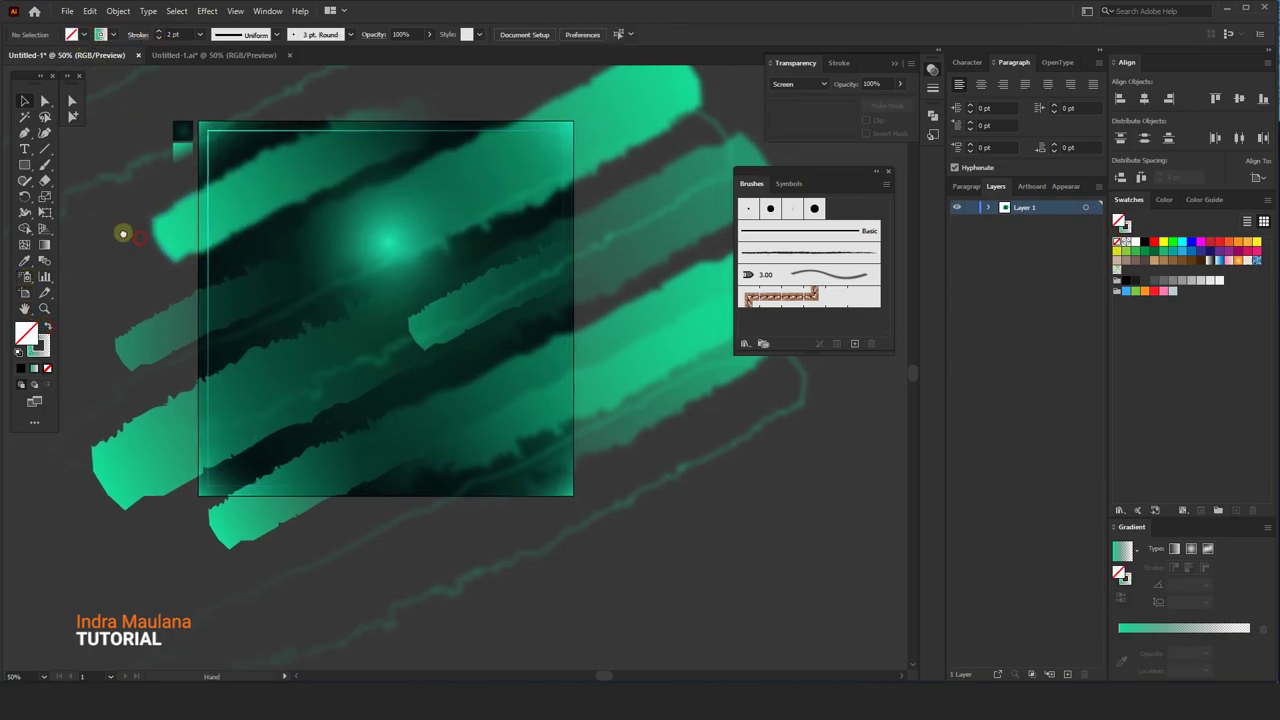
pyautogui.click(268, 133)
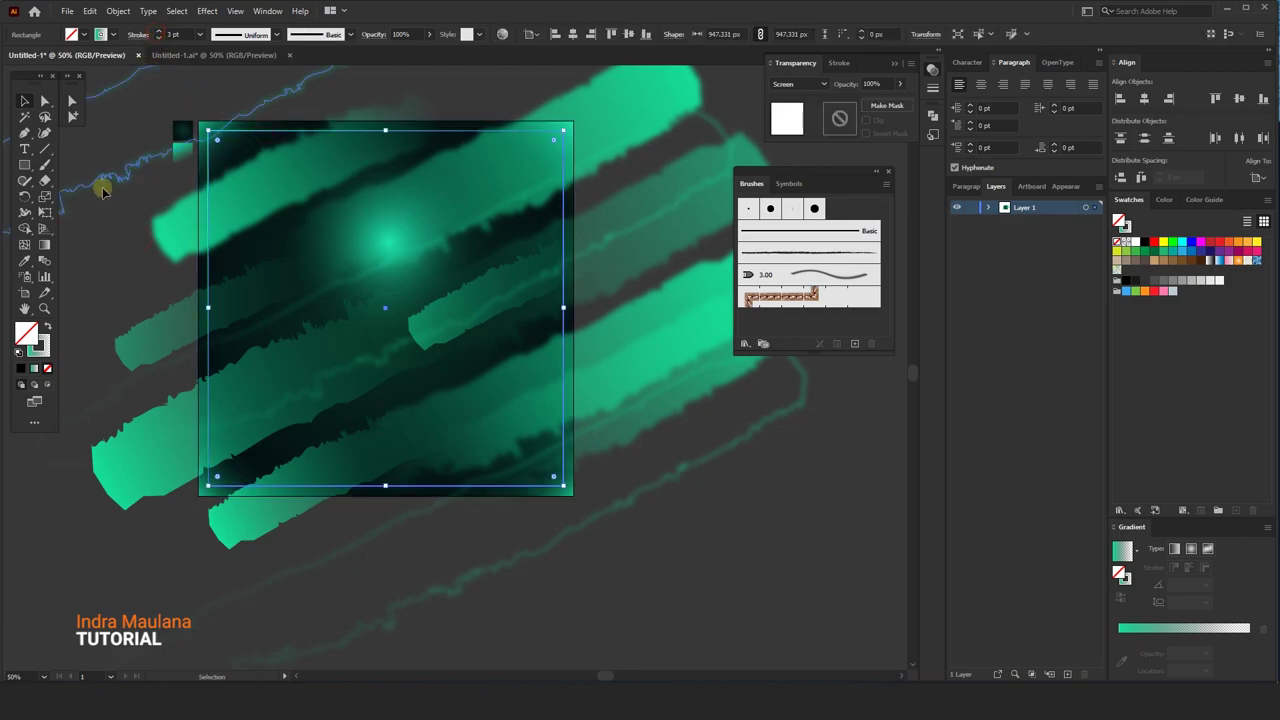
pyautogui.click(93, 323)
# - Reapply the gradient to the frame outline and shift its midpoint to the right
pyautogui.moveTo(85, 311); pyautogui.dragTo(107, 286)
pyautogui.click(274, 134)
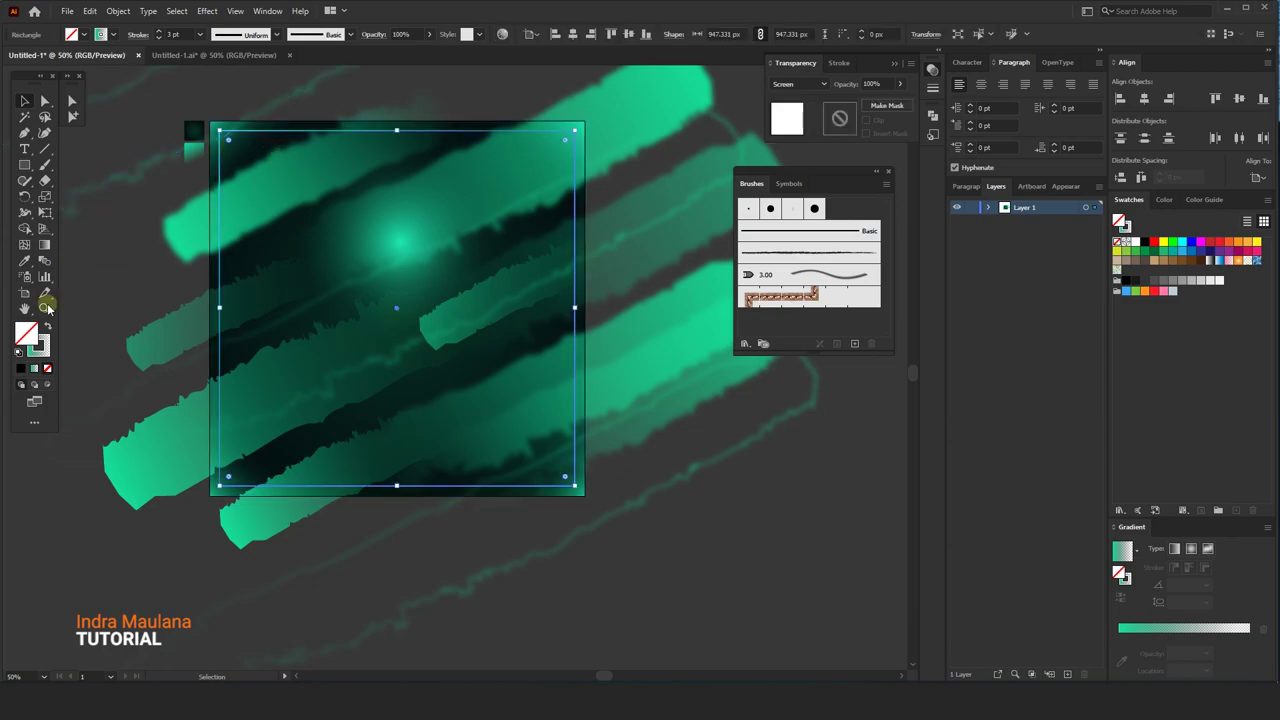
pyautogui.press('.')
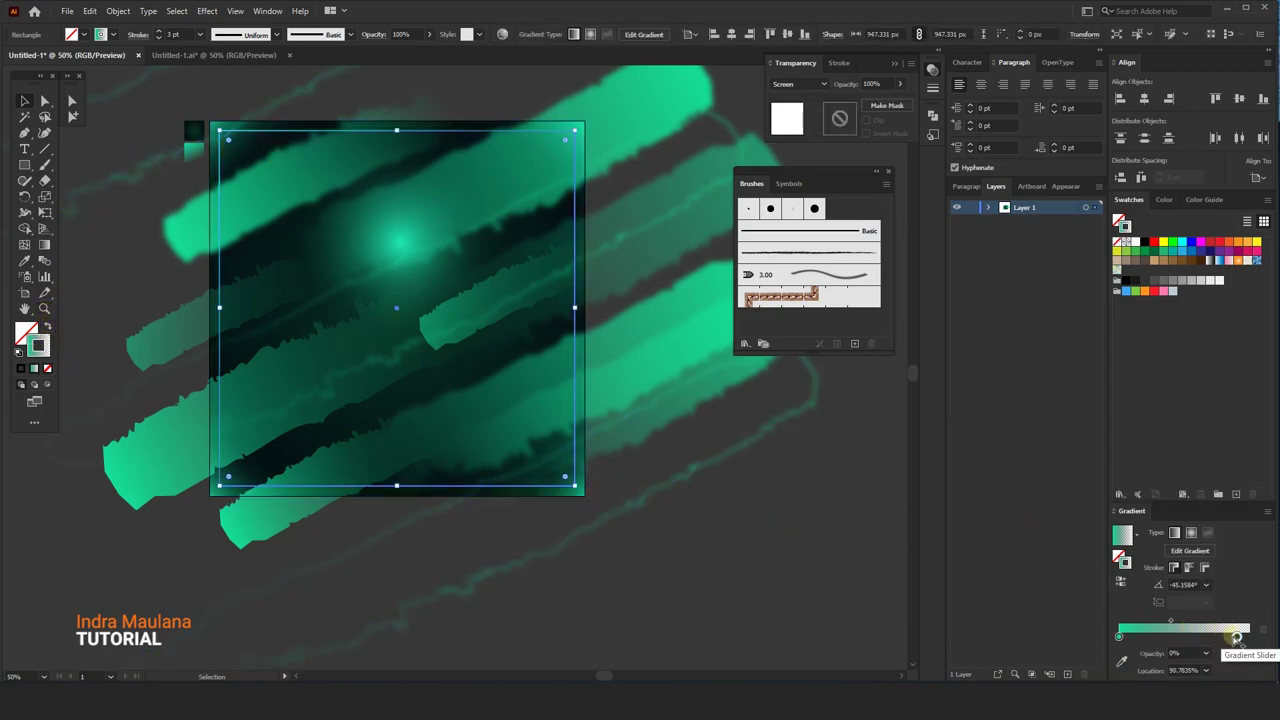
pyautogui.moveTo(1175, 624); pyautogui.dragTo(1202, 624)
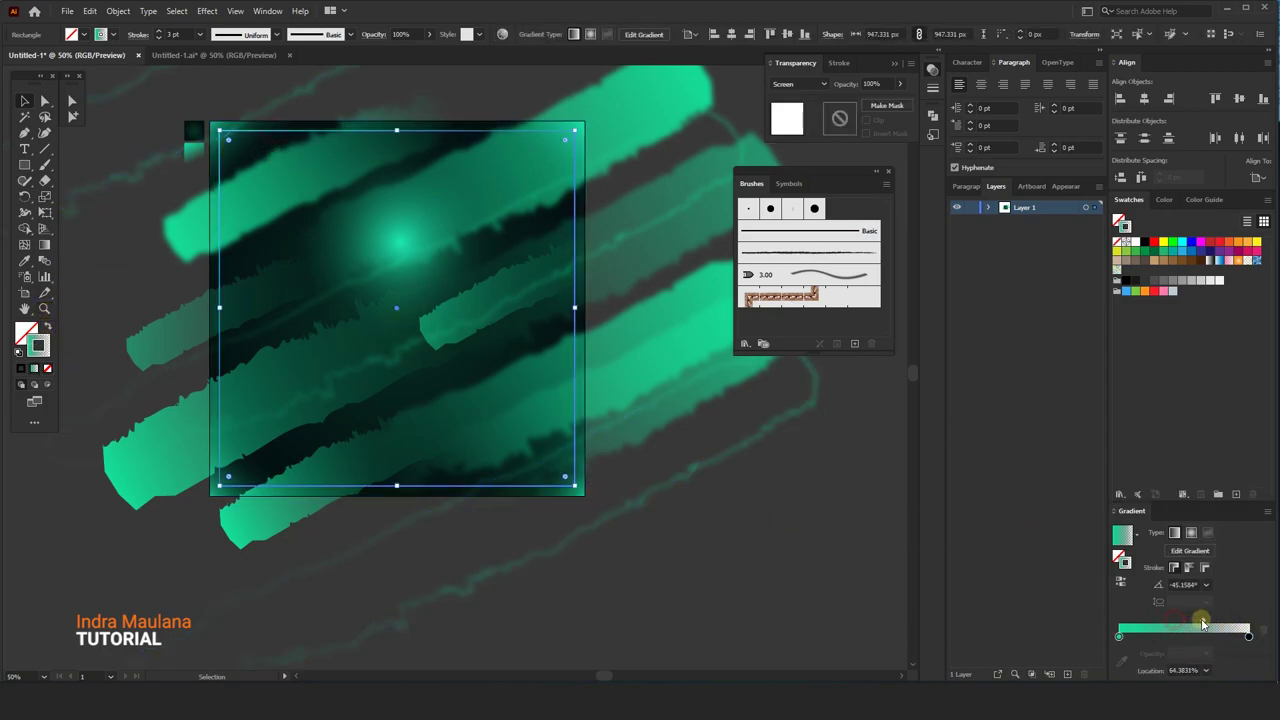
pyautogui.click(831, 579)
pyautogui.moveTo(823, 570)
pyautogui.mouseDown()
pyautogui.moveTo(791, 559)
pyautogui.moveTo(676, 376)
pyautogui.mouseUp()
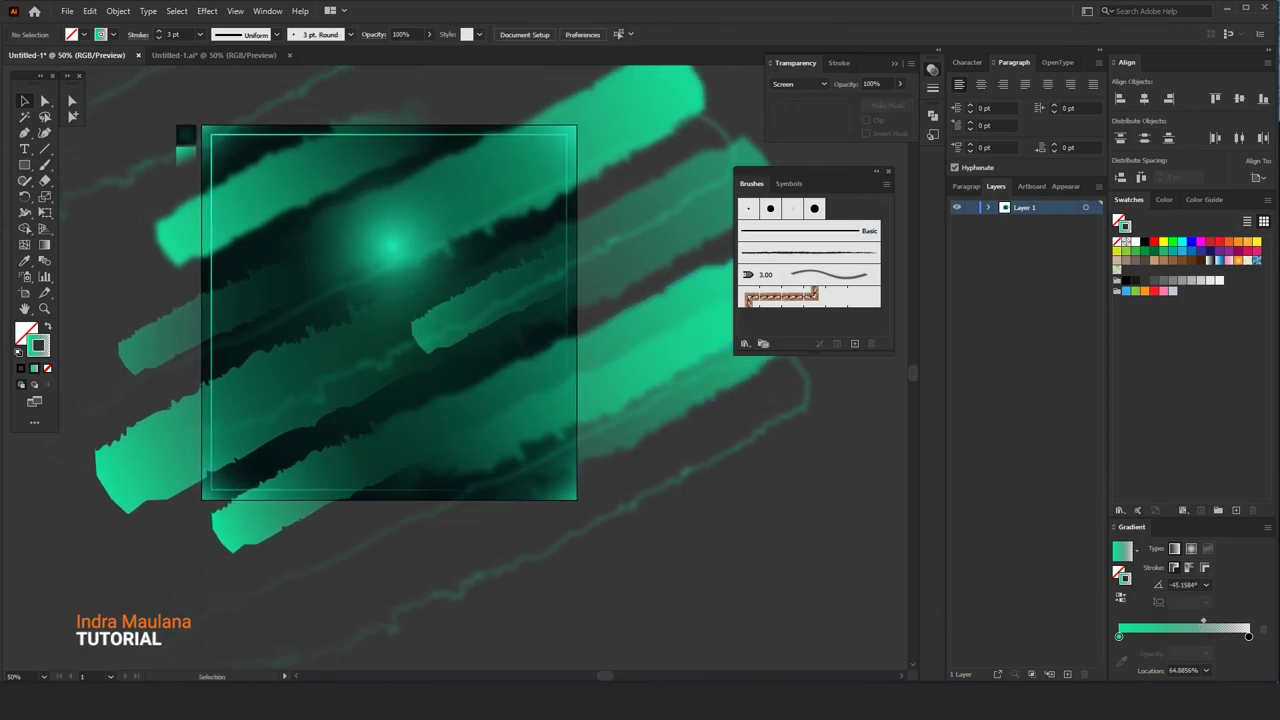
# - Place the AI_Image.psd portrait onto the artboard
pyautogui.click(64, 12)
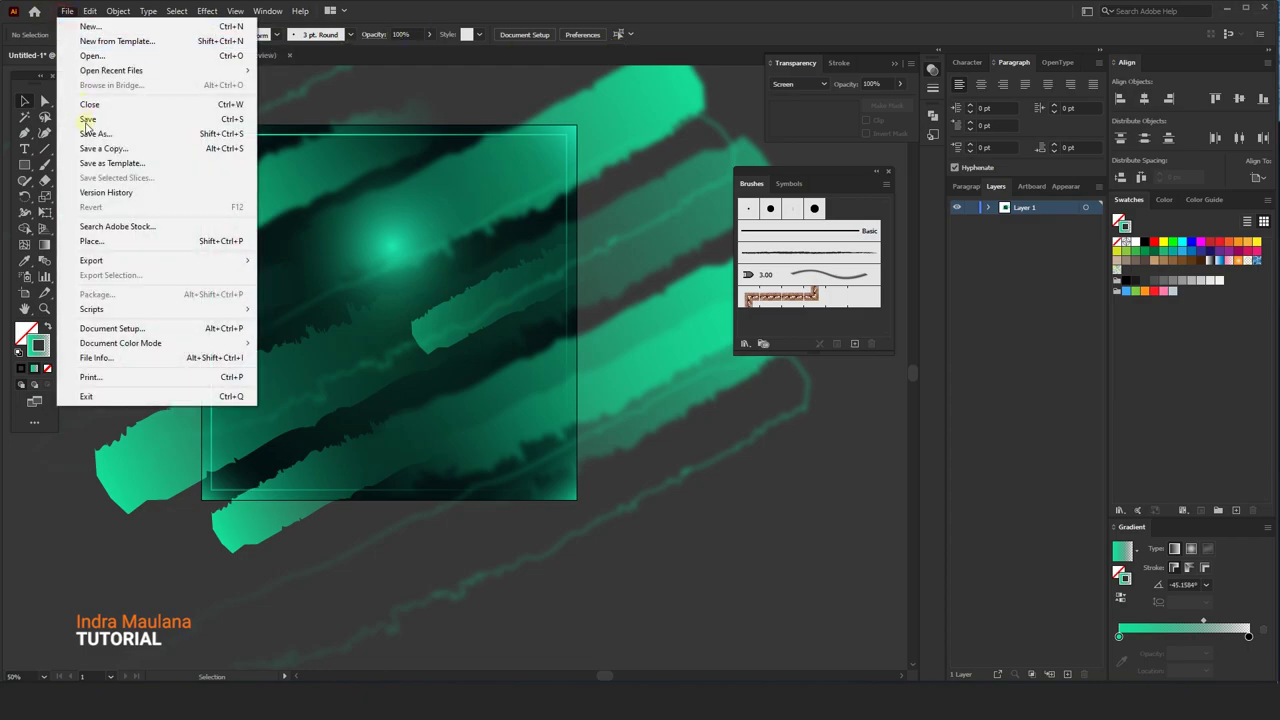
pyautogui.click(91, 243)
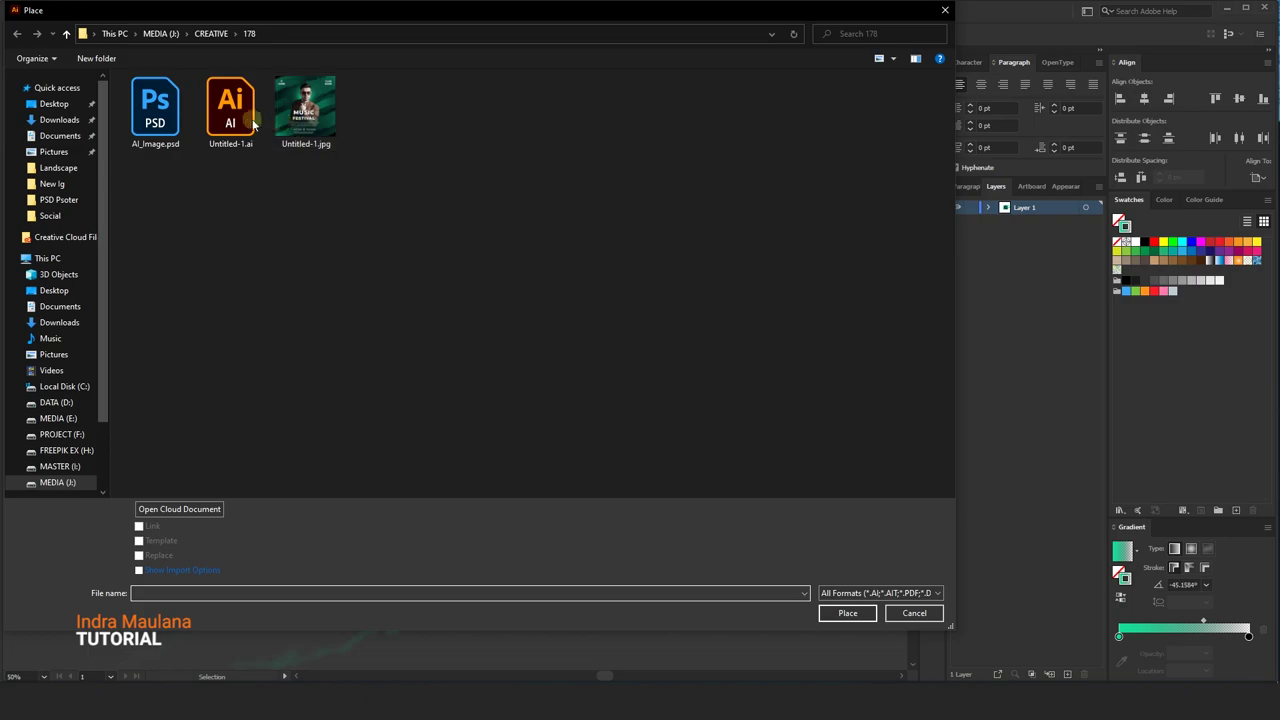
pyautogui.doubleClick(155, 108)
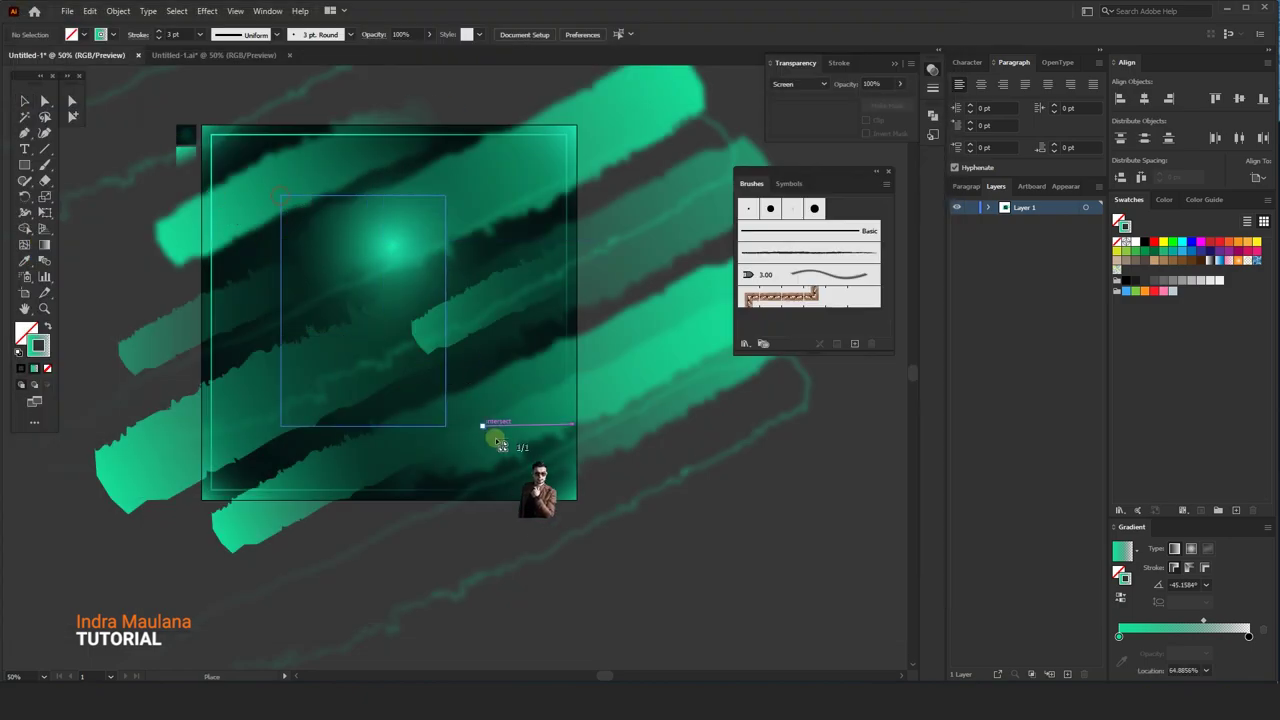
pyautogui.moveTo(495, 437); pyautogui.dragTo(604, 567)
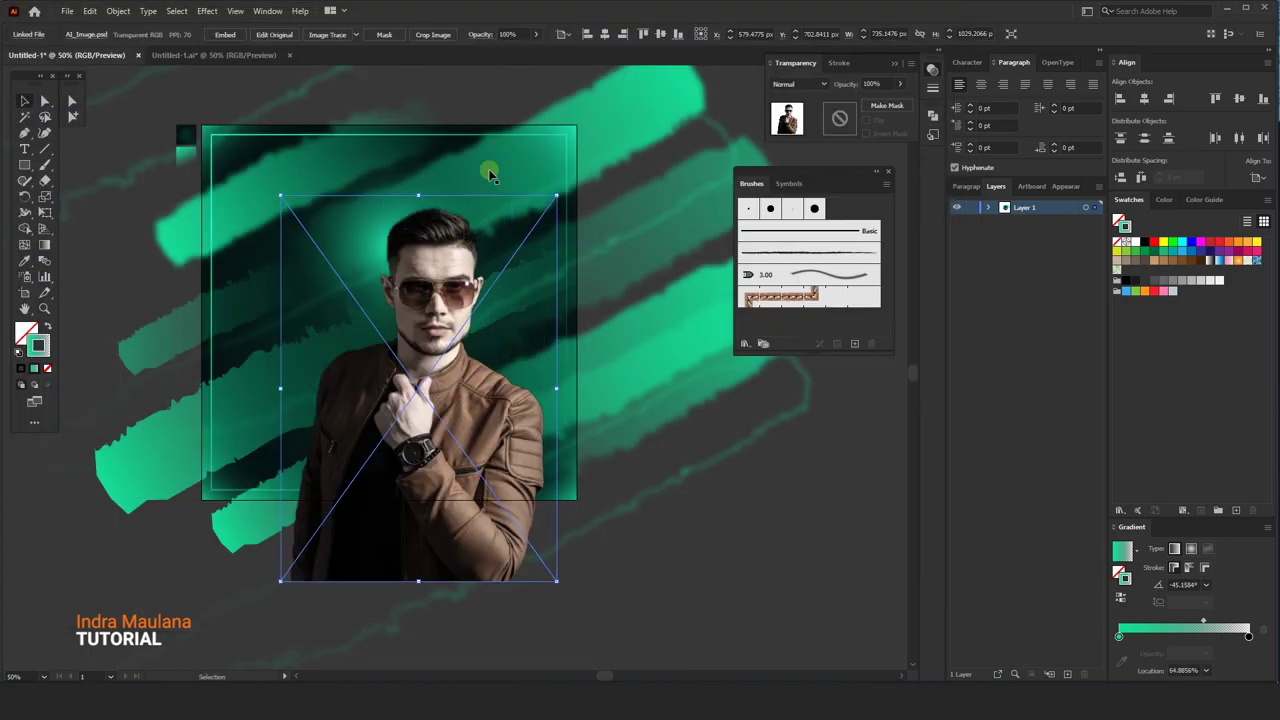
# - Centre the portrait, scale it inside the frame, and give it an opacity mask rectangle
pyautogui.click(604, 35)
pyautogui.click(660, 35)
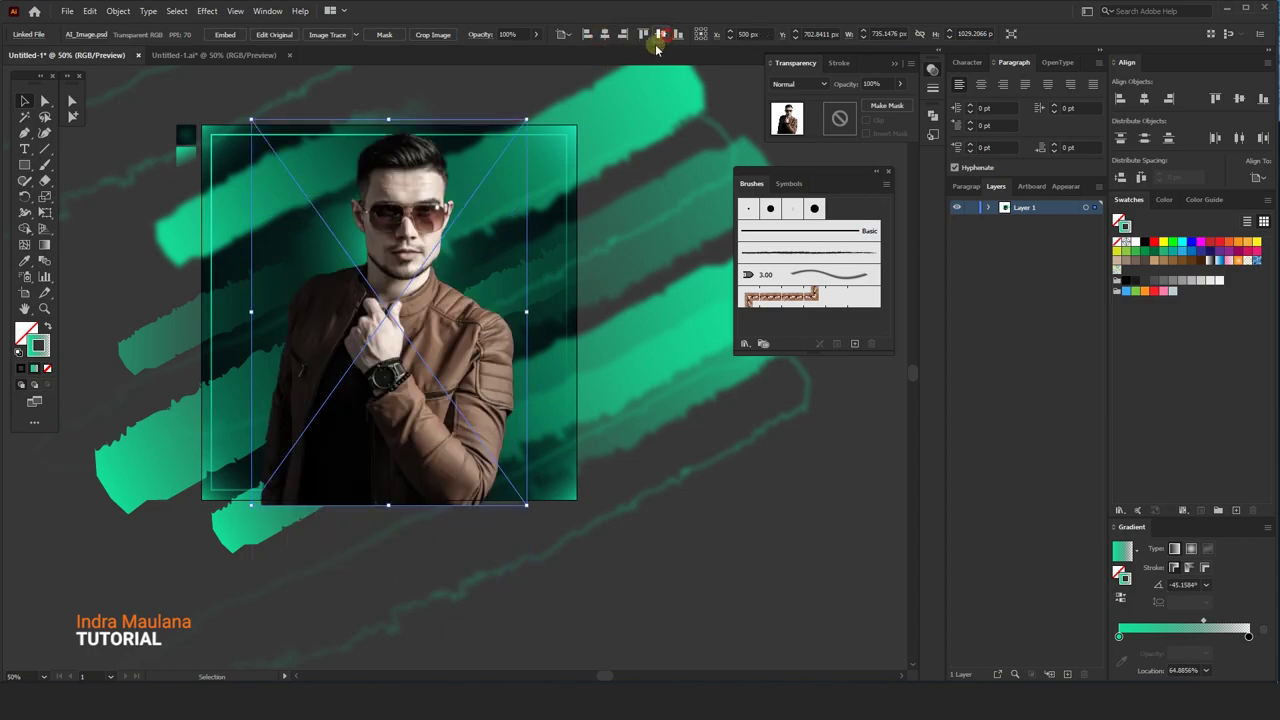
pyautogui.moveTo(525, 119); pyautogui.dragTo(486, 168)
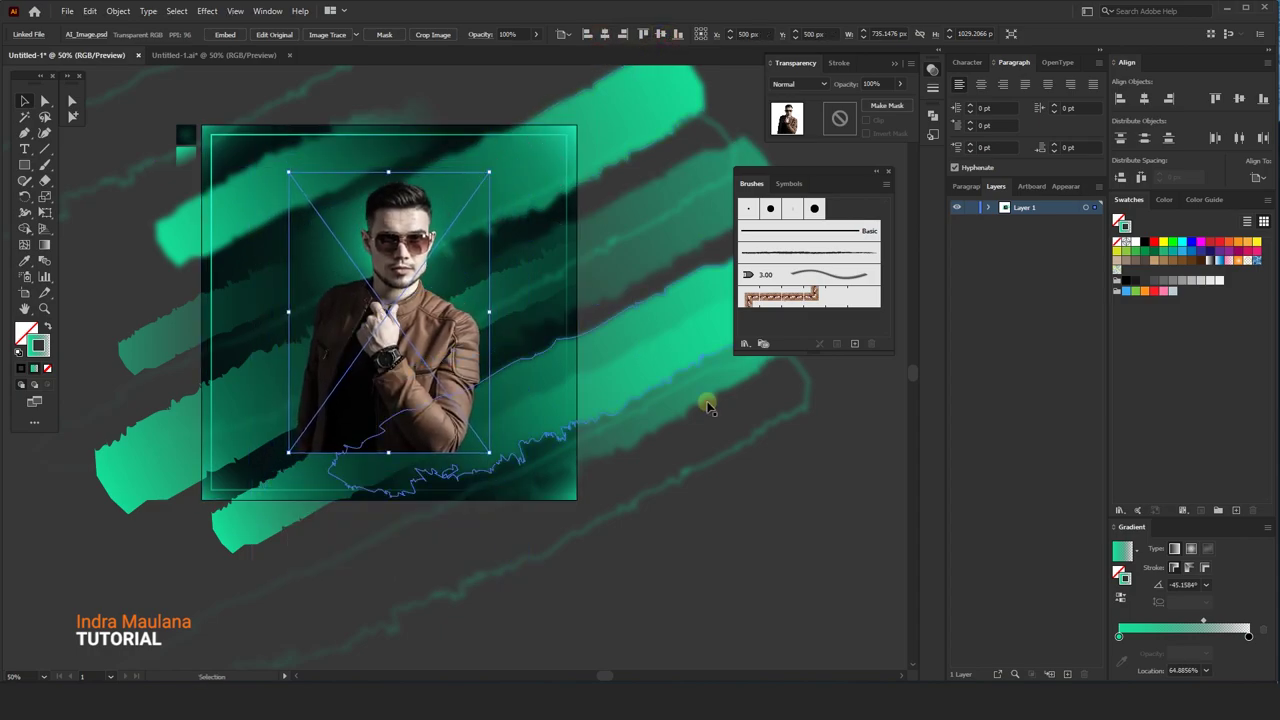
pyautogui.moveTo(714, 451); pyautogui.dragTo(743, 449)
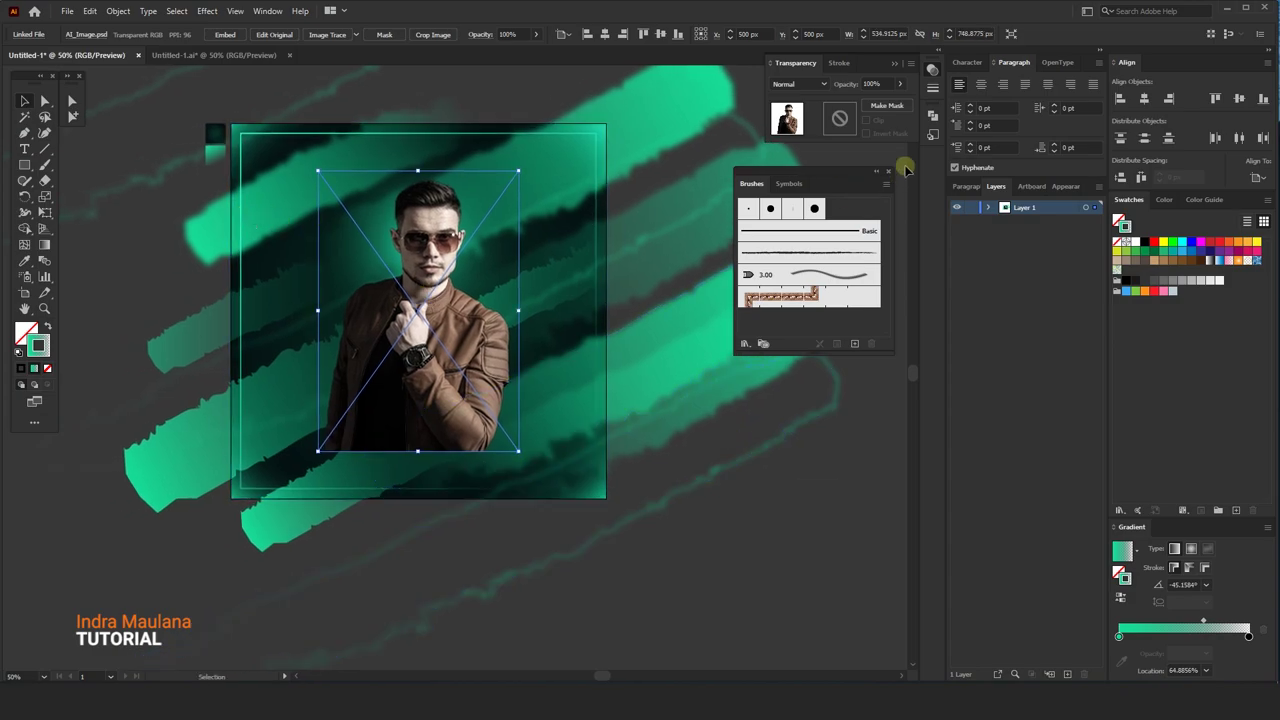
pyautogui.doubleClick(832, 113)
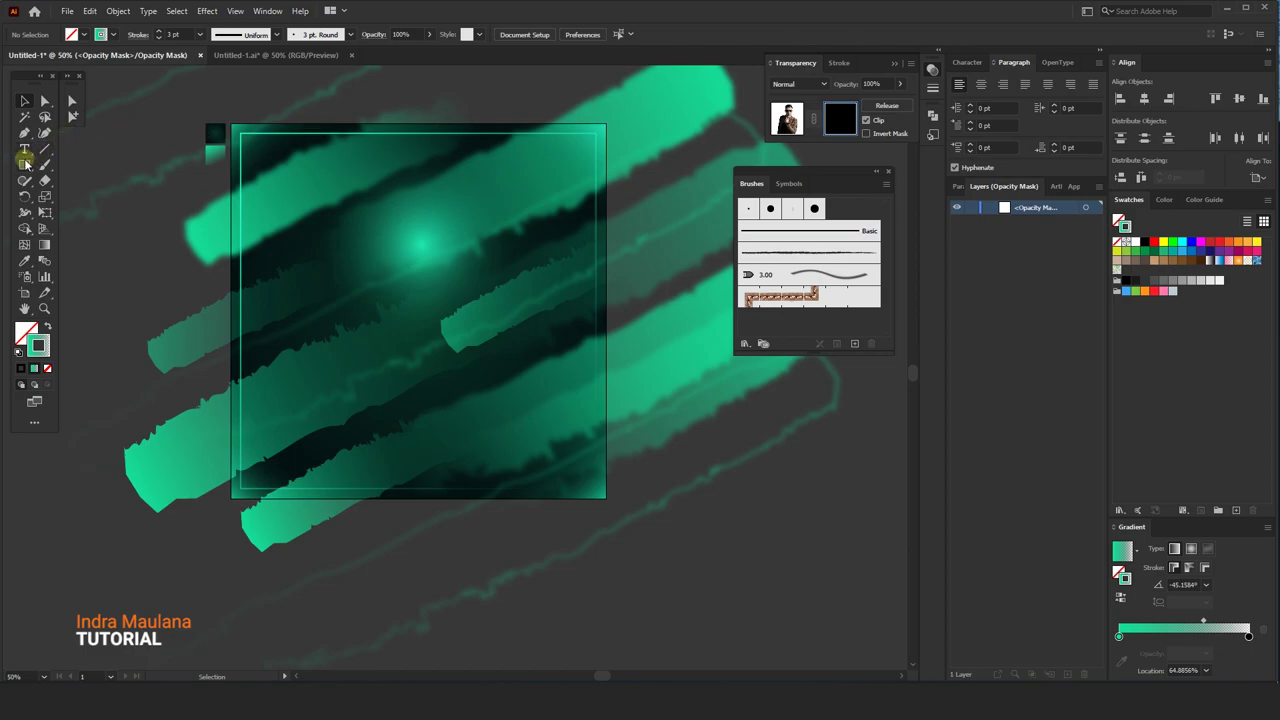
pyautogui.moveTo(280, 140); pyautogui.dragTo(549, 483)
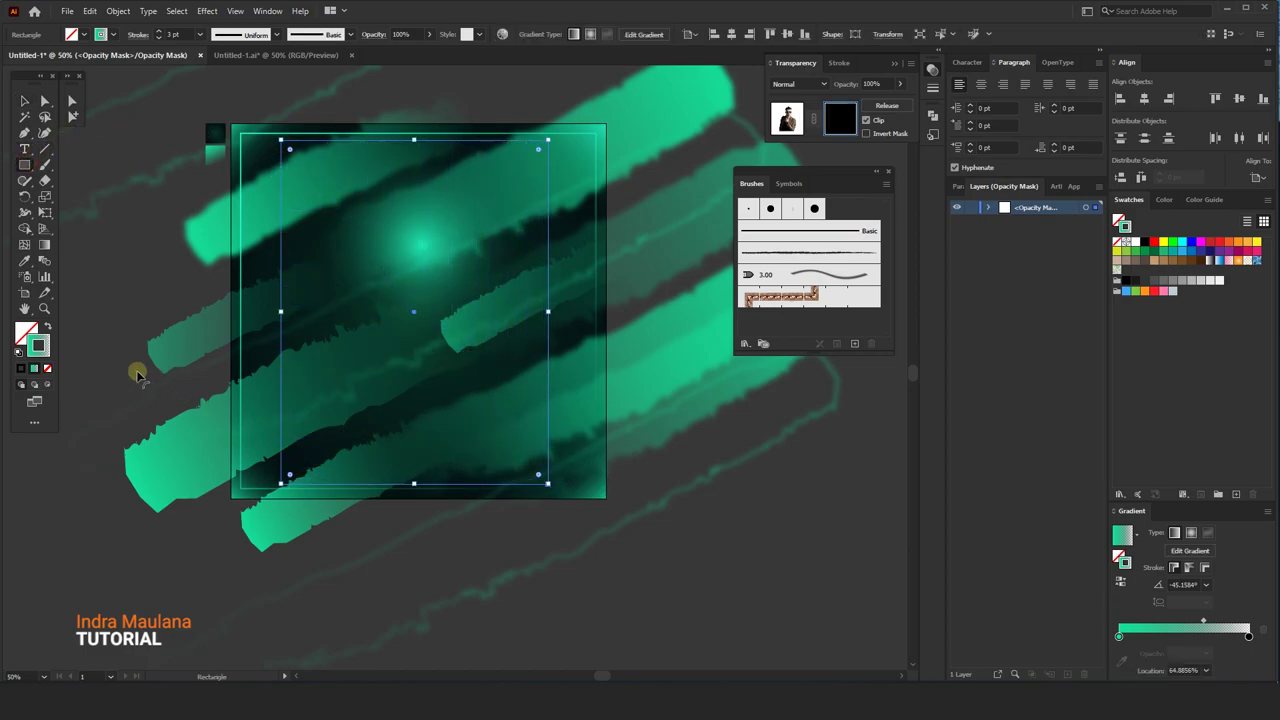
# - Fill the mask with the White, Black gradient running vertically down from the chest
pyautogui.click(48, 329)
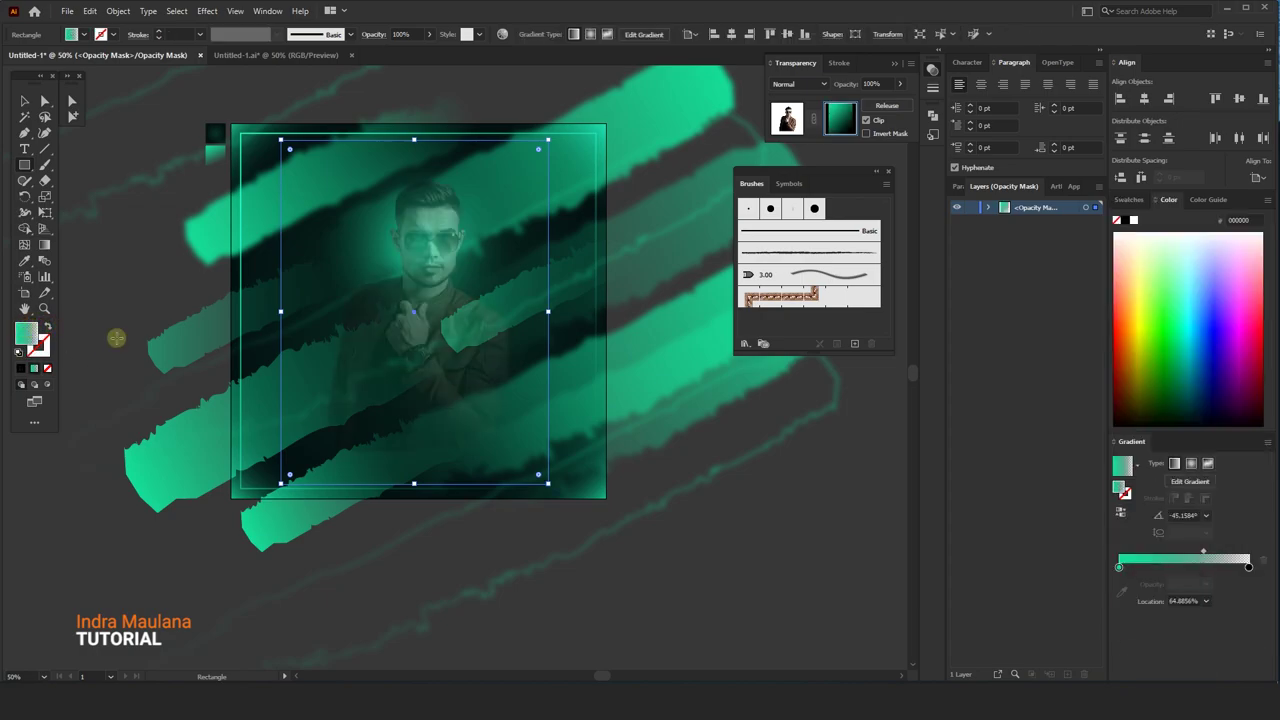
pyautogui.click(1137, 468)
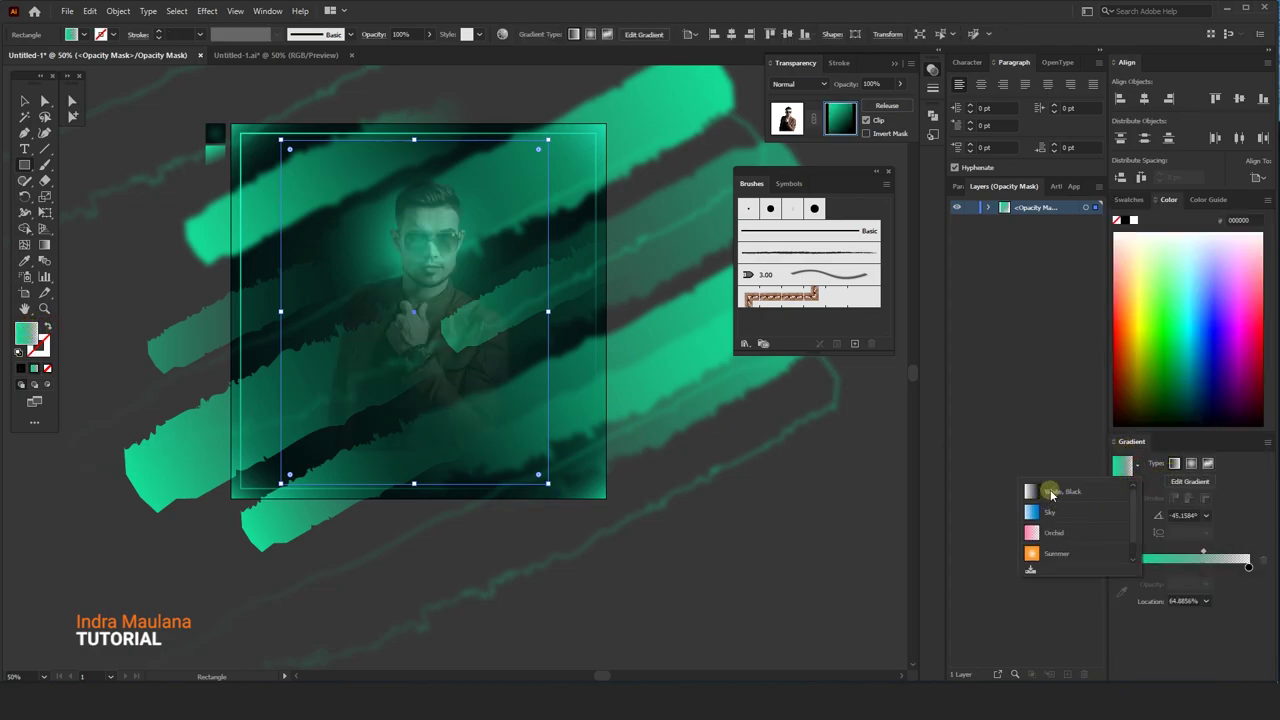
pyautogui.click(1051, 494)
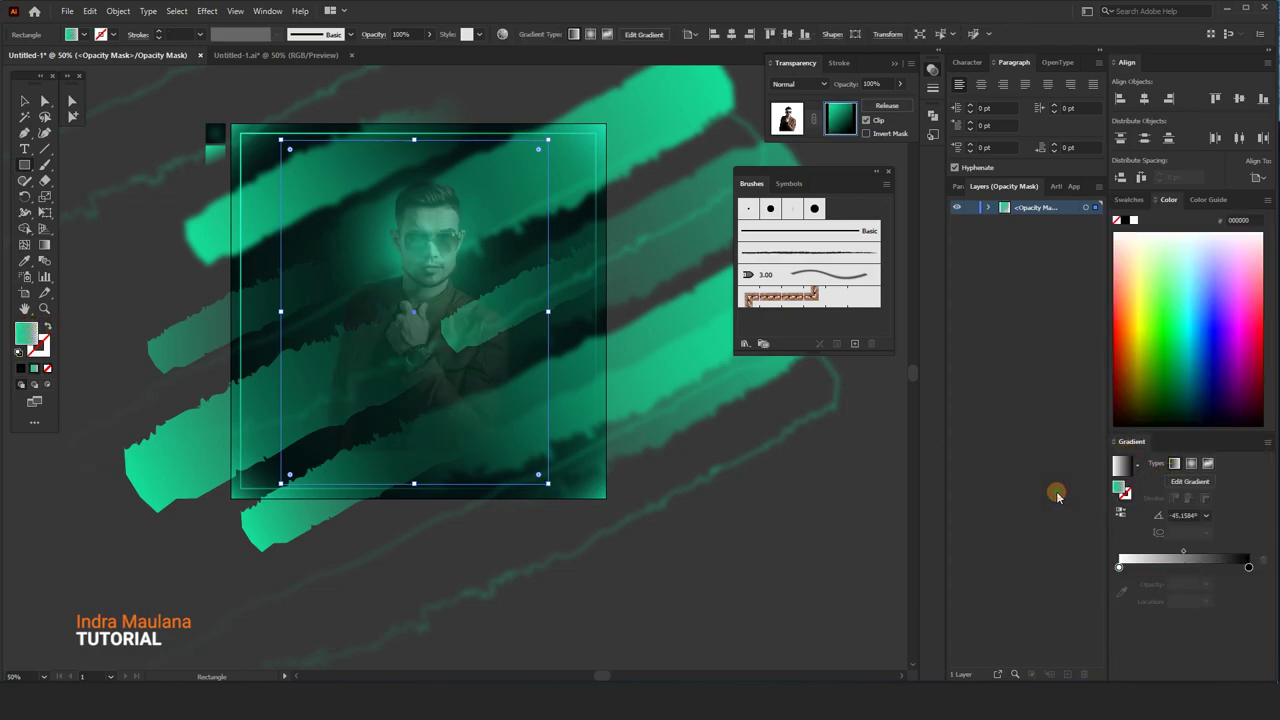
pyautogui.click(44, 245)
pyautogui.moveTo(257, 157); pyautogui.dragTo(571, 471)
pyautogui.moveTo(432, 232); pyautogui.dragTo(425, 432)
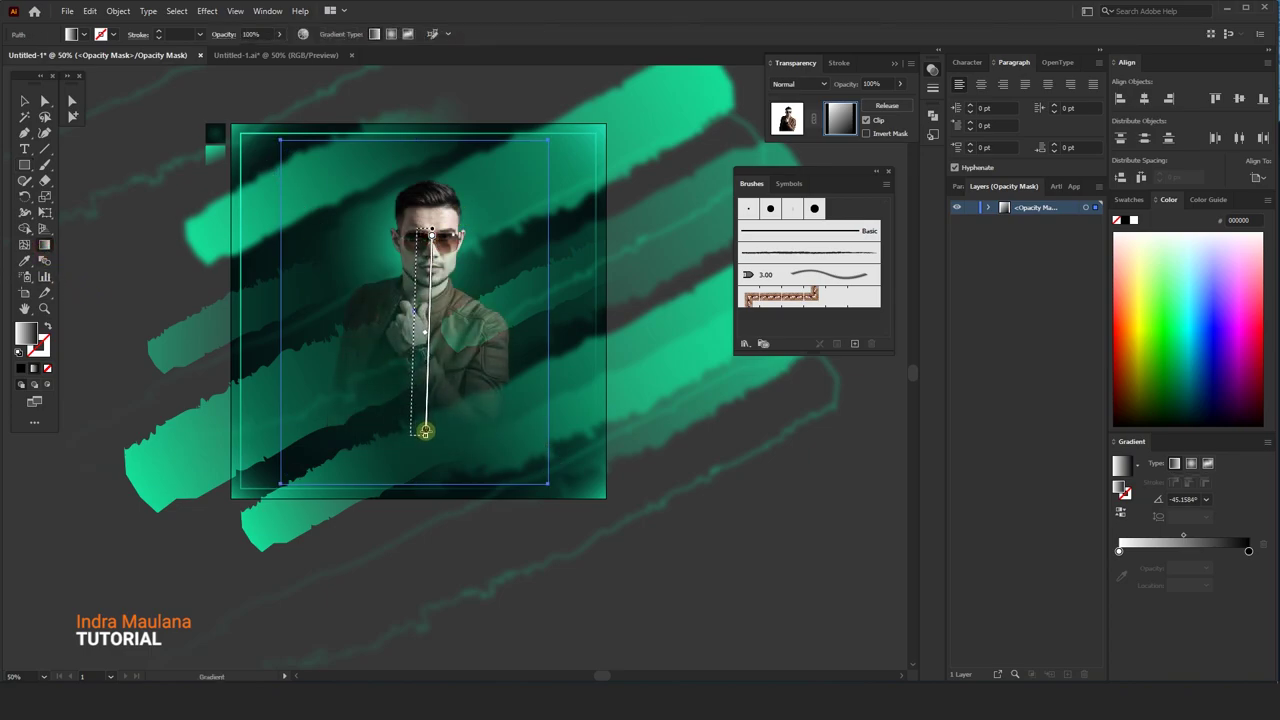
pyautogui.moveTo(414, 296); pyautogui.dragTo(414, 438)
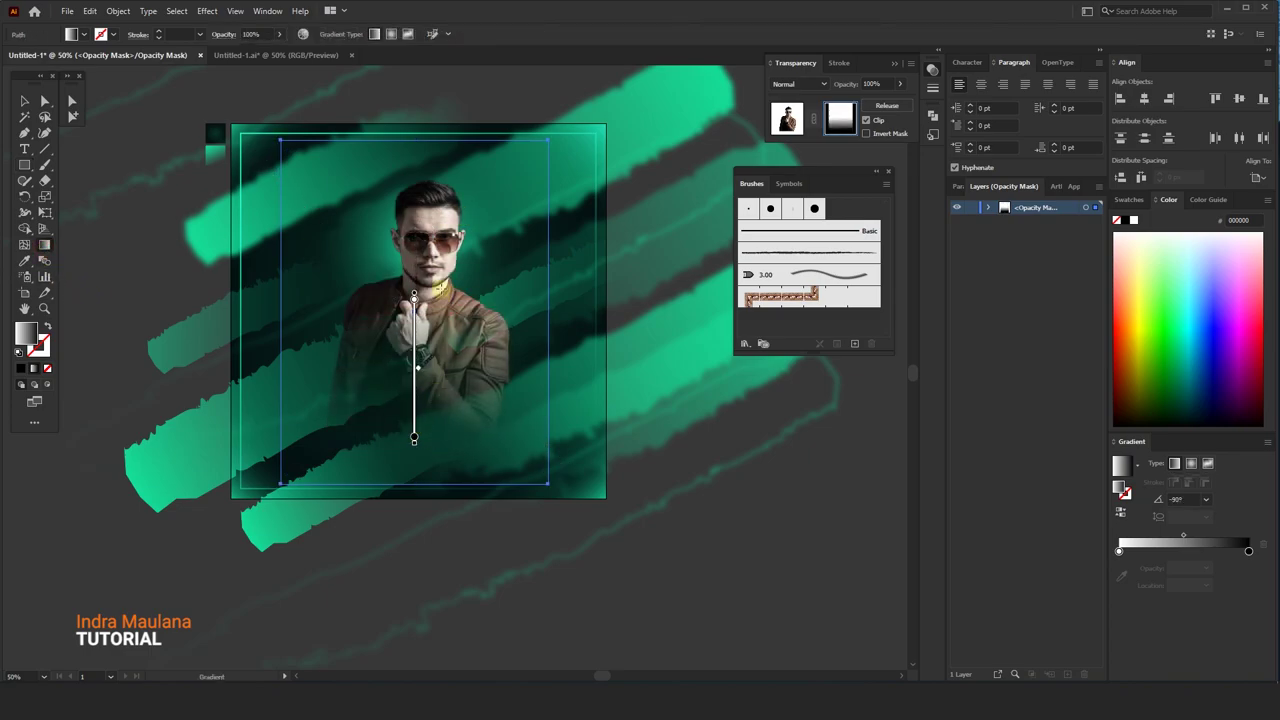
pyautogui.moveTo(414, 285); pyautogui.dragTo(414, 442)
# - Exit mask editing and enlarge the masked photo slightly around its centre
pyautogui.click(788, 117)
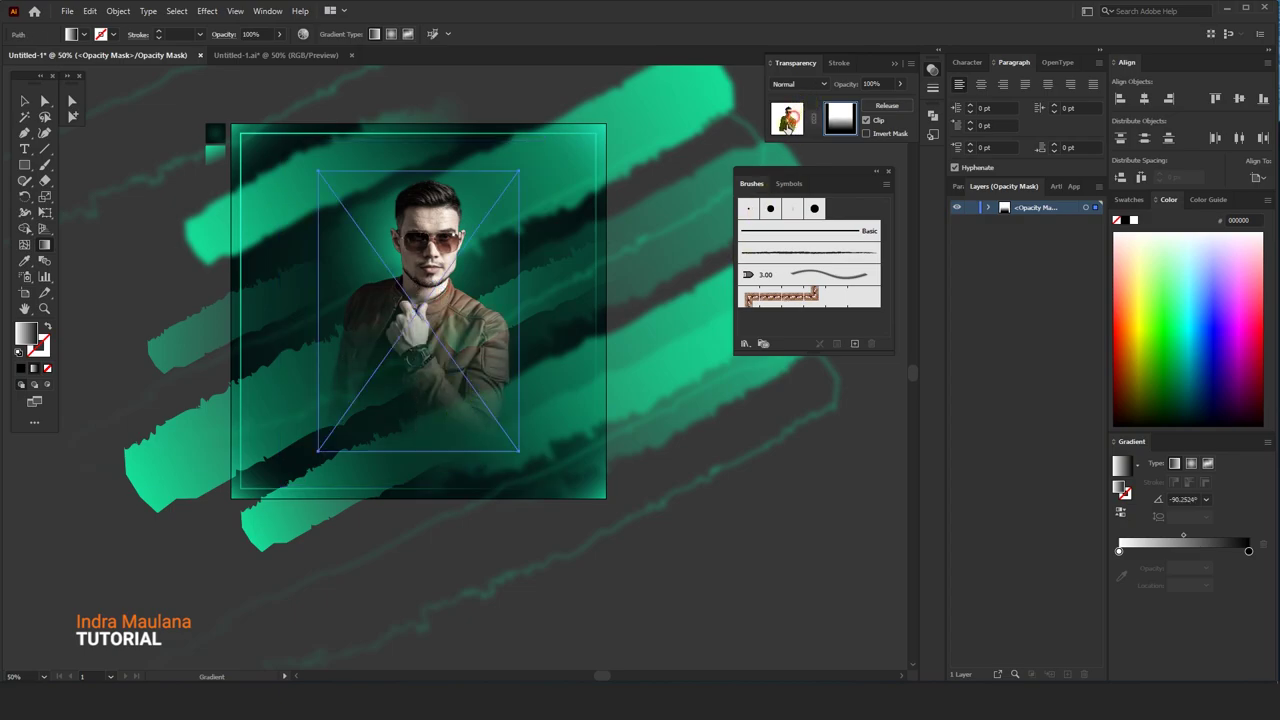
pyautogui.click(22, 101)
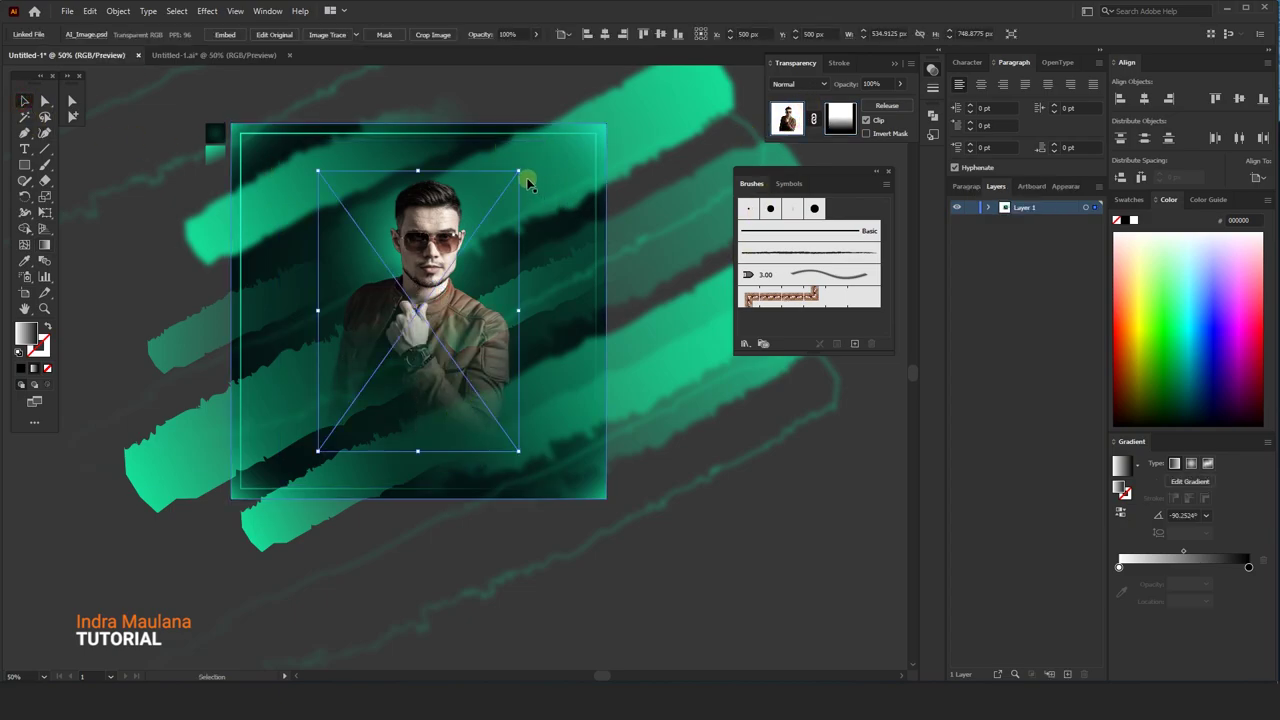
pyautogui.moveTo(519, 172); pyautogui.dragTo(527, 158)
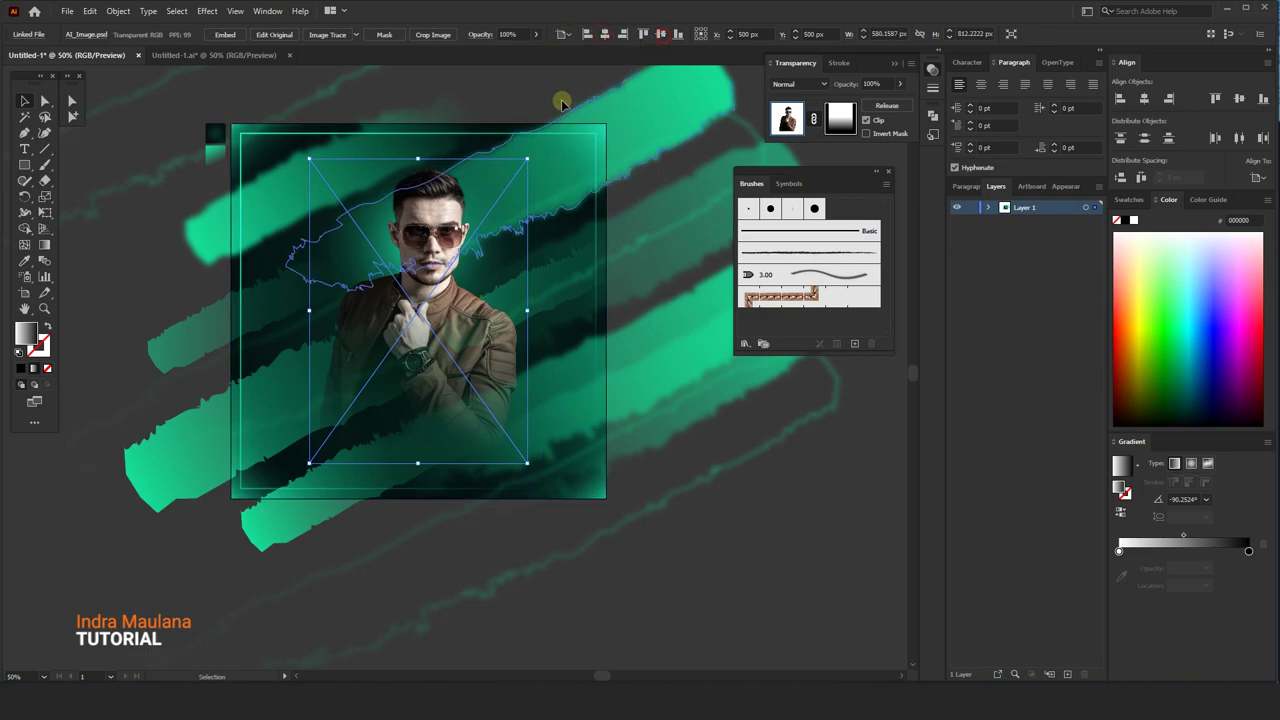
pyautogui.click(494, 103)
pyautogui.moveTo(494, 103); pyautogui.dragTo(506, 115)
# - Duplicate the gradient rectangle in front of everything with white fill and Normal blending
pyautogui.hotkey('ctrl', '-')
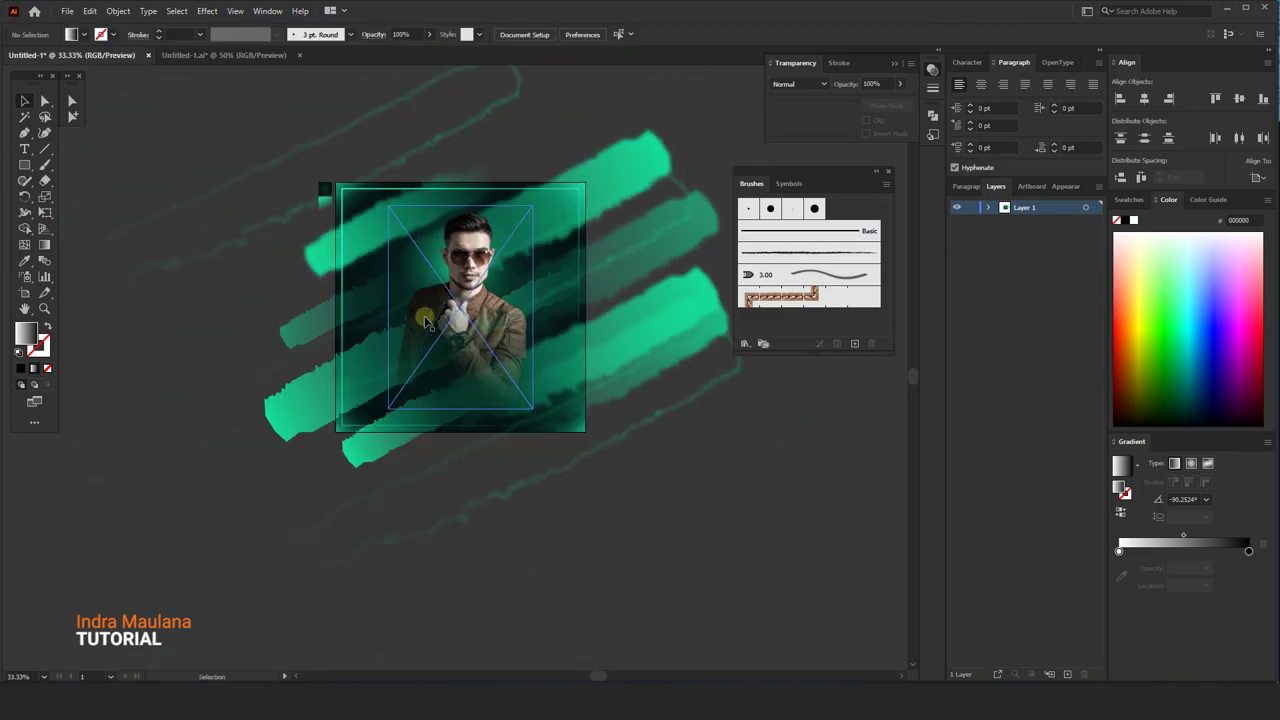
pyautogui.click(365, 266)
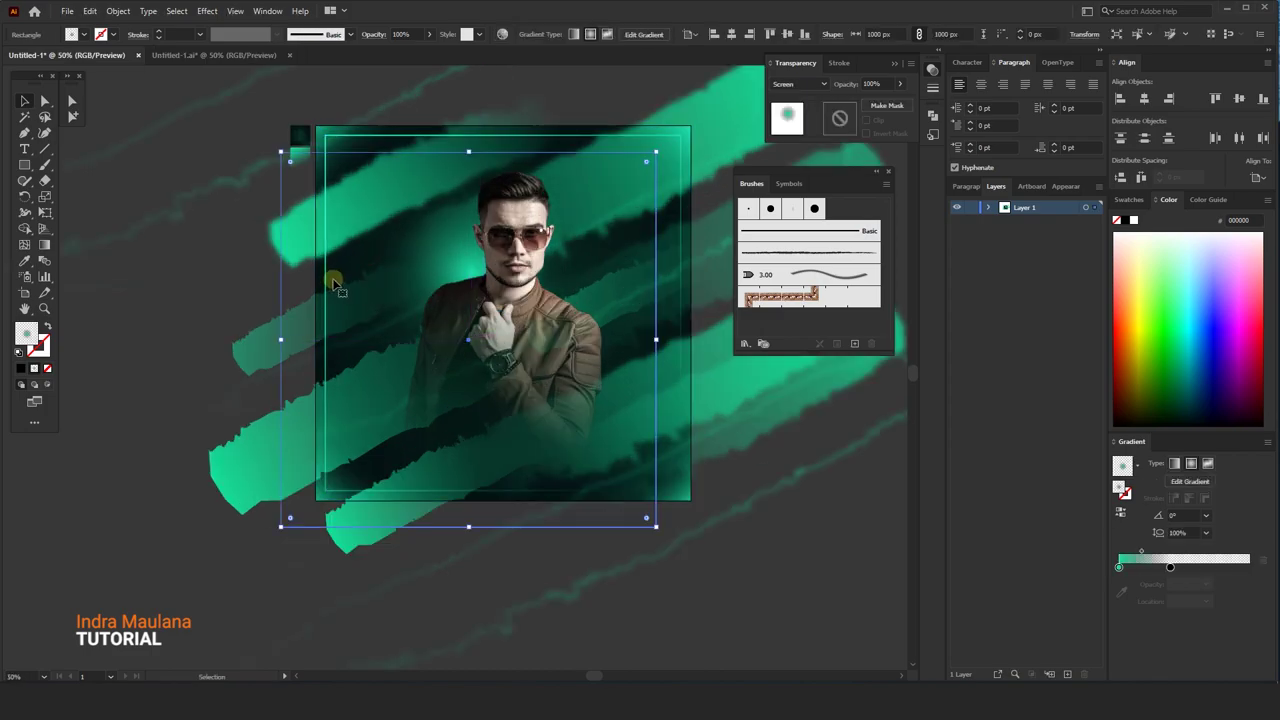
pyautogui.click(90, 12)
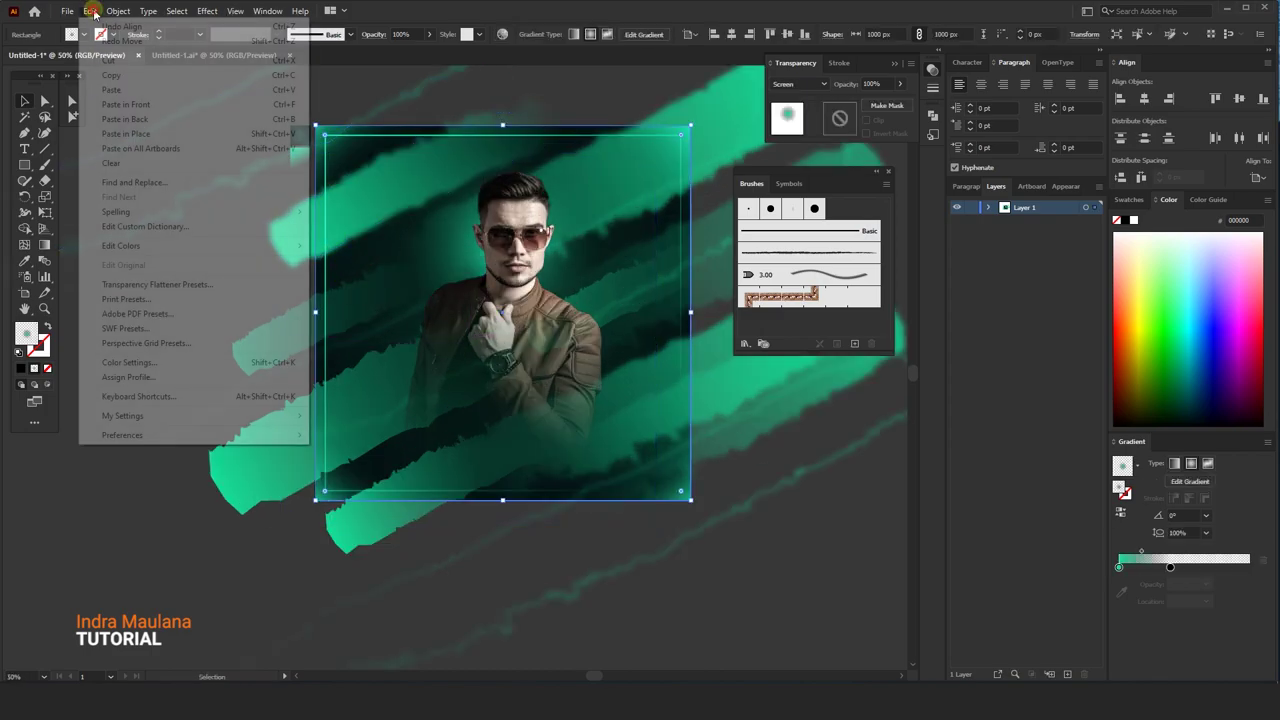
pyautogui.click(115, 78)
pyautogui.click(90, 12)
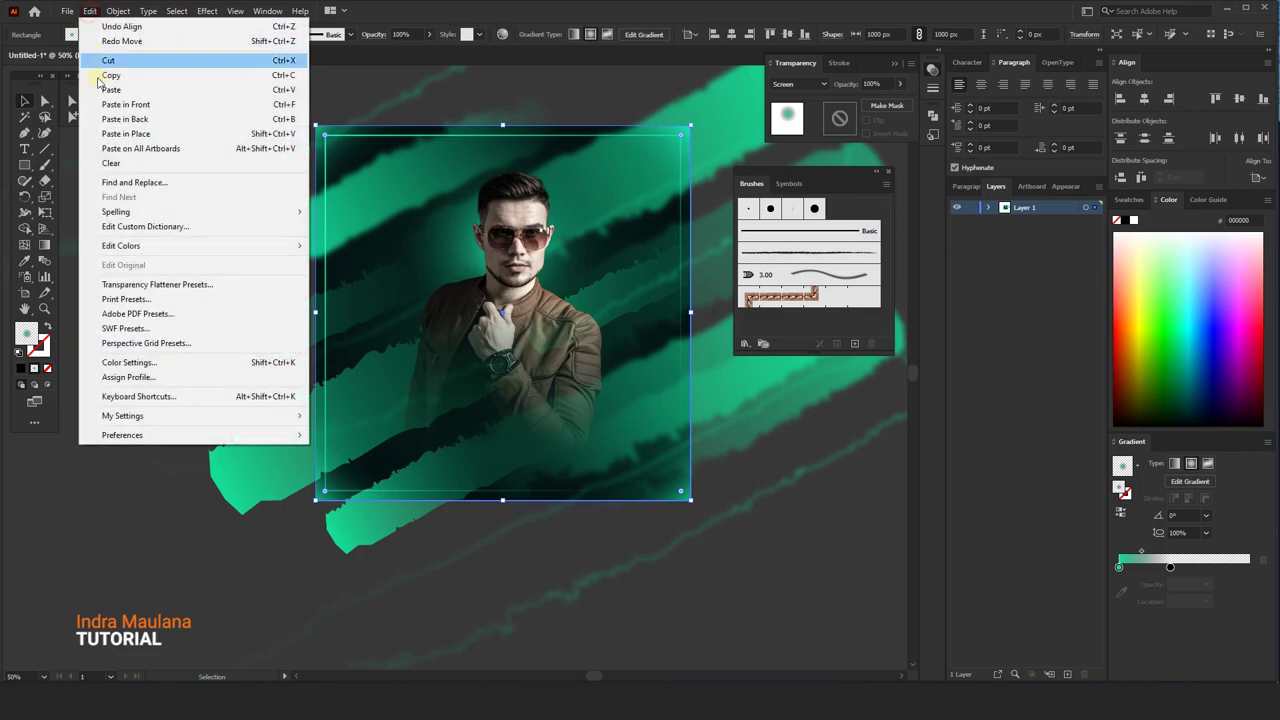
pyautogui.click(110, 103)
pyautogui.rightClick(390, 212)
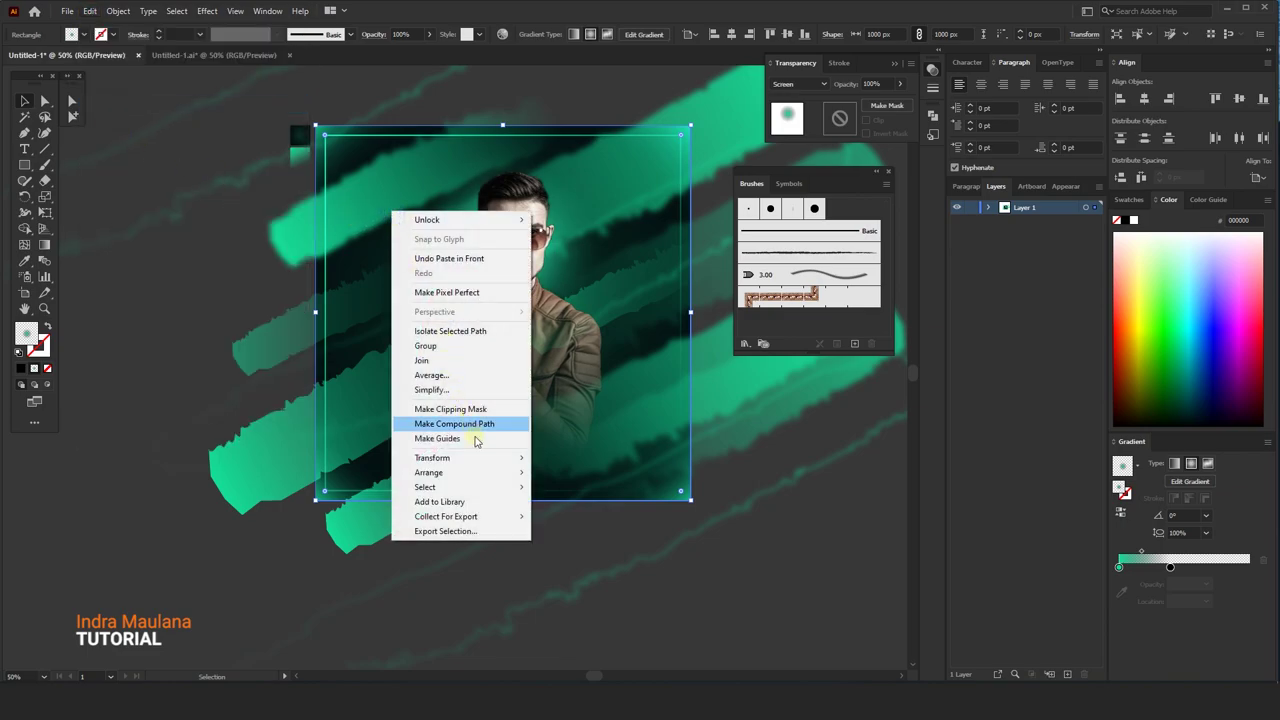
pyautogui.moveTo(429, 472)
pyautogui.click(572, 474)
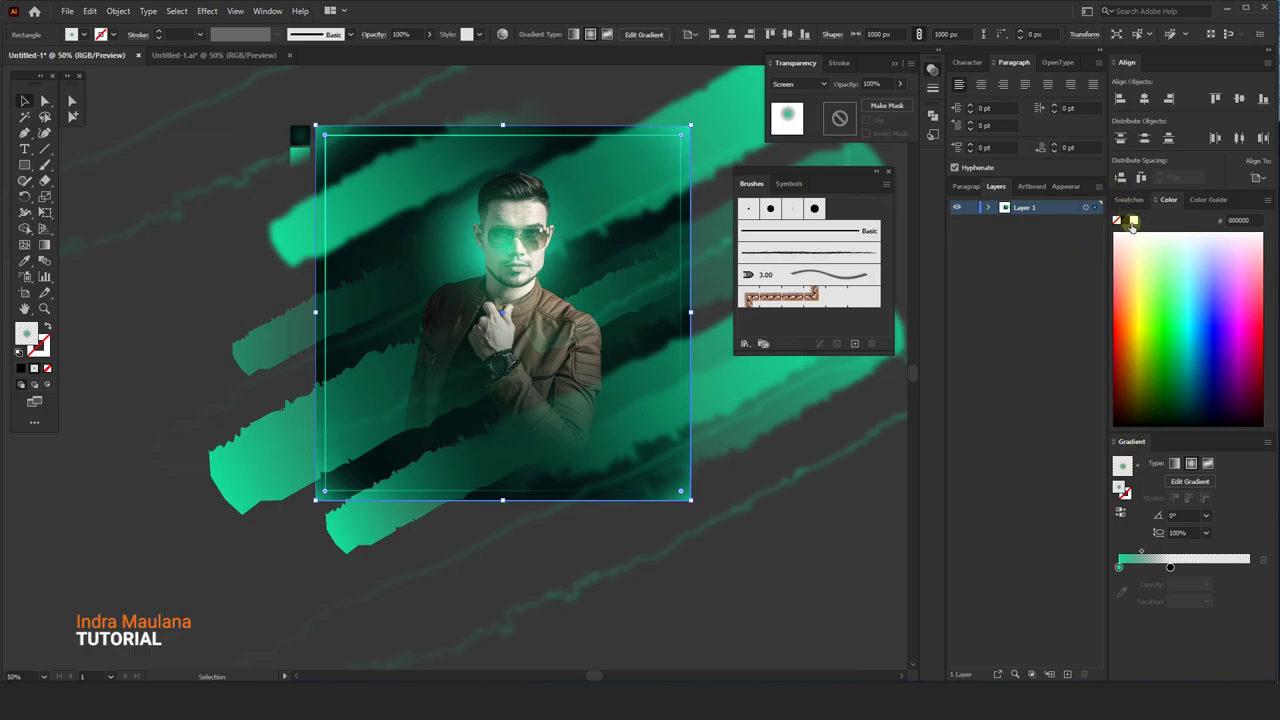
pyautogui.click(1132, 220)
pyautogui.click(811, 86)
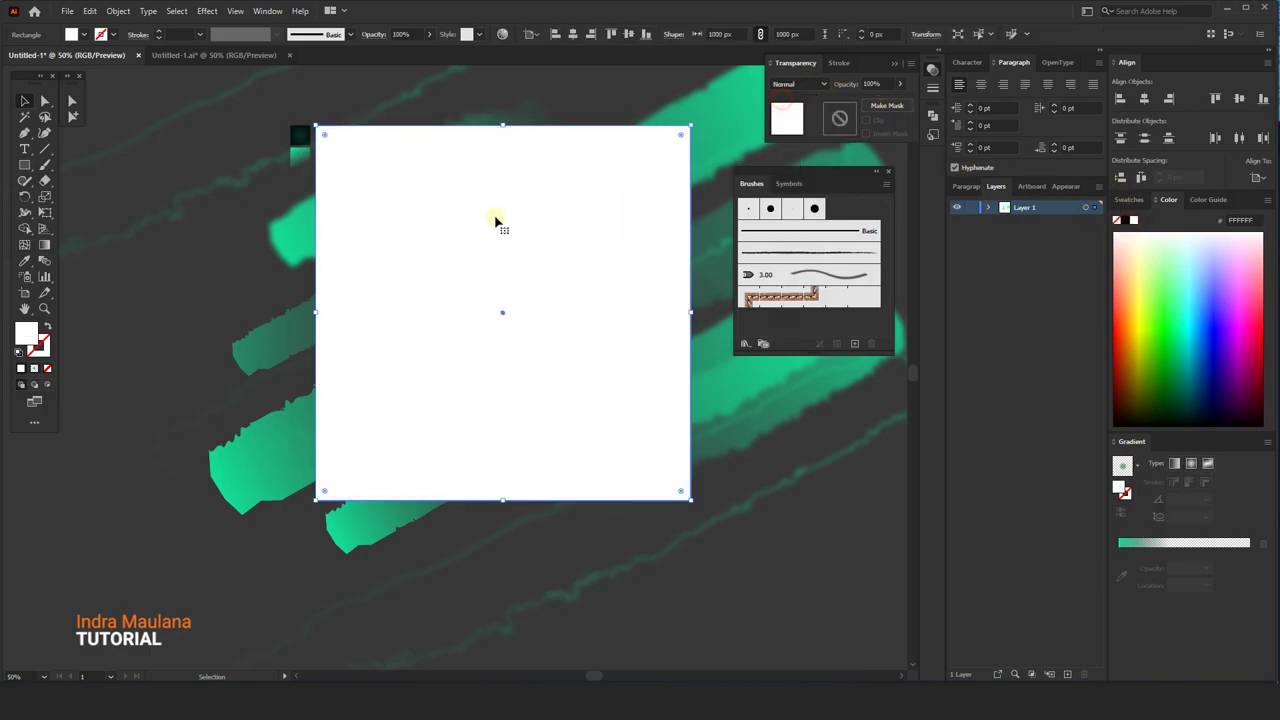
# - Unlock all artwork and move a small stray object away to the upper left
pyautogui.click(117, 268)
pyautogui.hotkey('ctrl', '-')
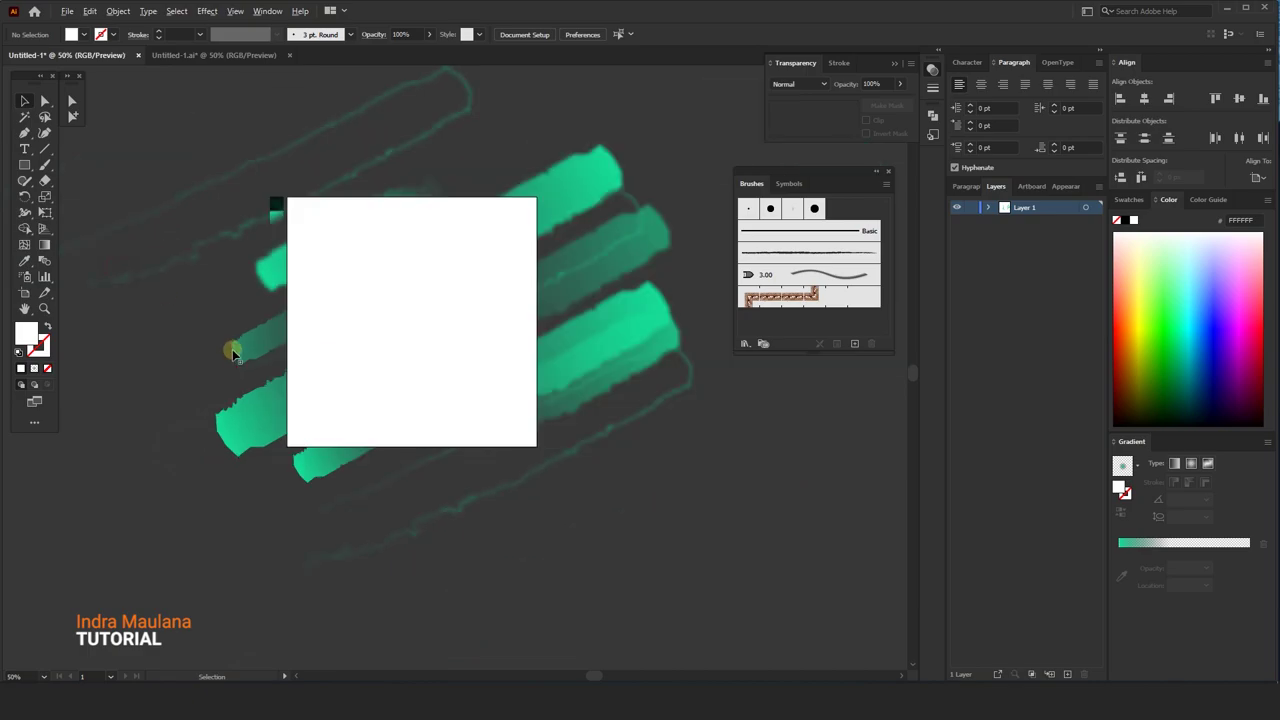
pyautogui.hotkey('ctrl', '-')
pyautogui.click(113, 12)
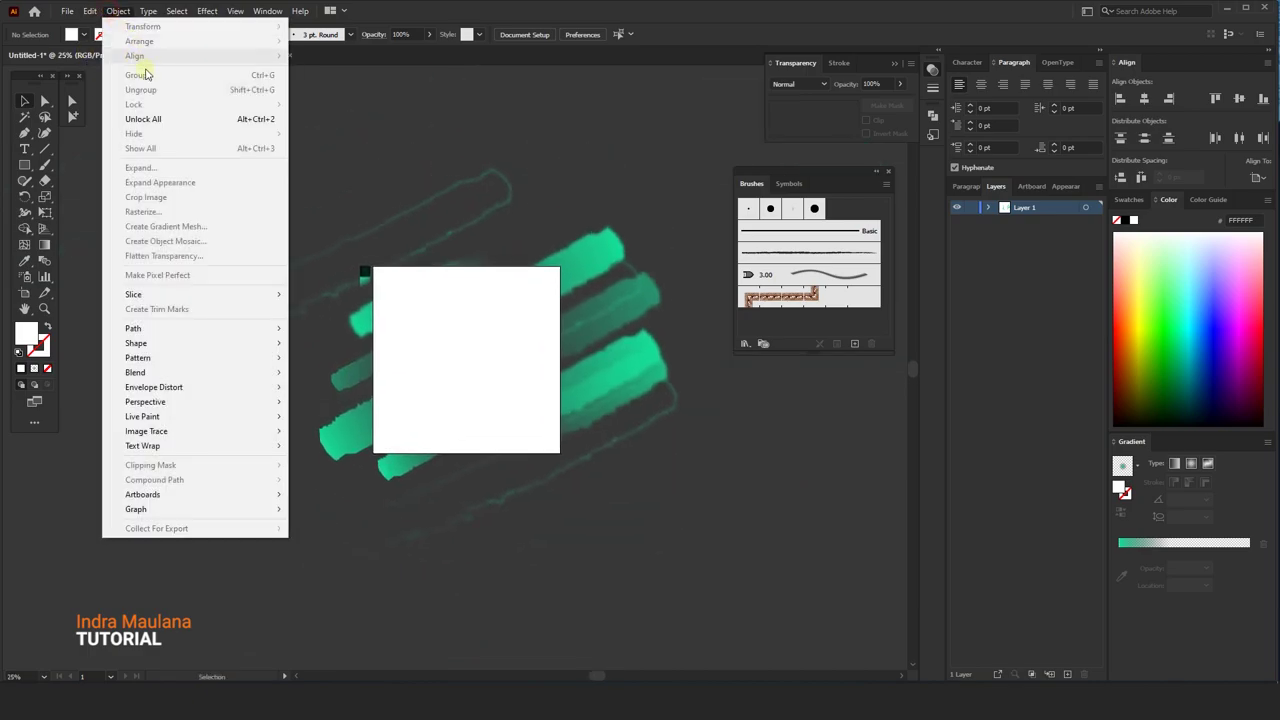
pyautogui.click(145, 118)
pyautogui.click(288, 238)
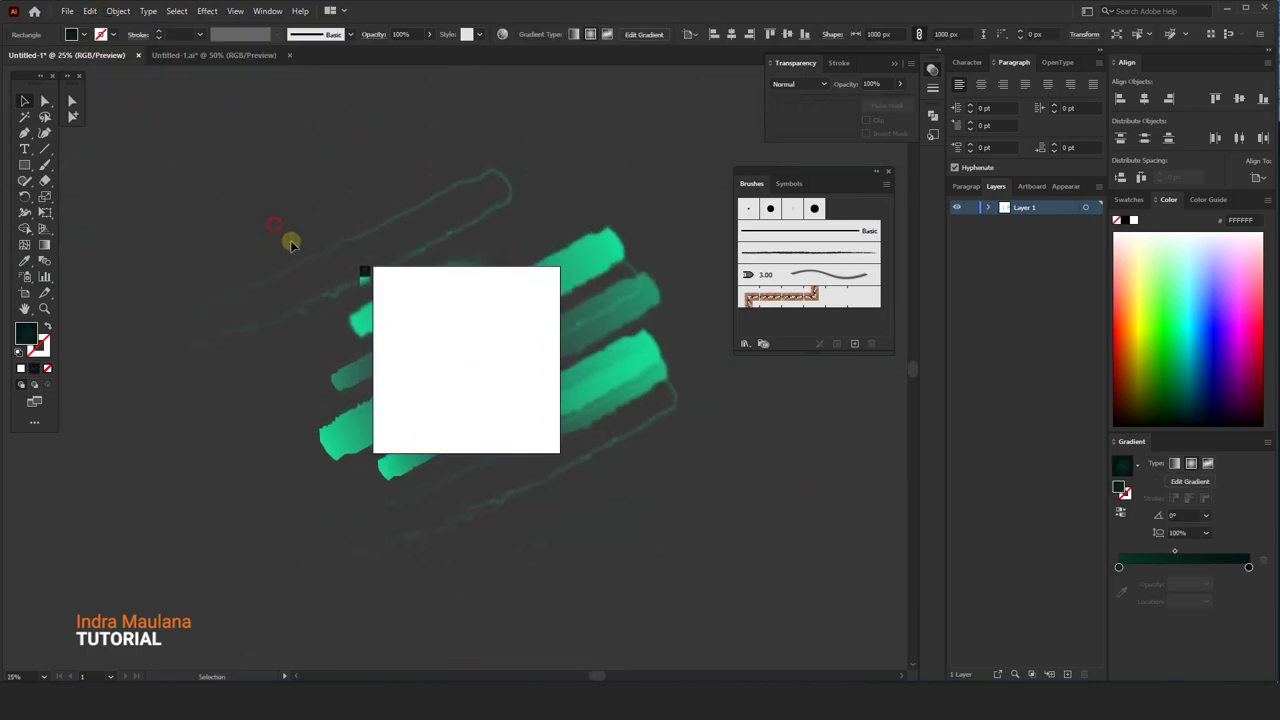
pyautogui.scroll(2, 300, 250)
pyautogui.moveTo(385, 314)
pyautogui.mouseDown()
pyautogui.moveTo(287, 313)
pyautogui.moveTo(52, 185)
pyautogui.mouseUp()
pyautogui.scroll(-2, 240, 234)
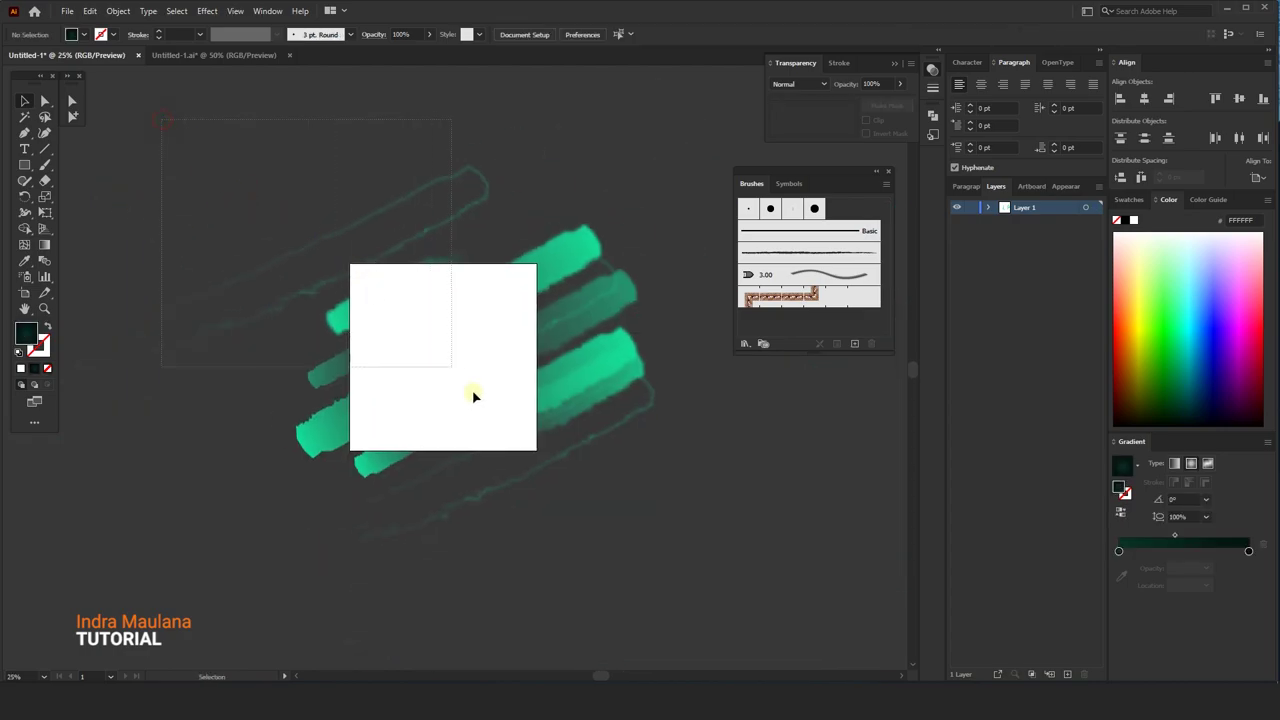
# - Select all artwork and make a clipping mask from the white square
pyautogui.hotkey('ctrl', 'a')
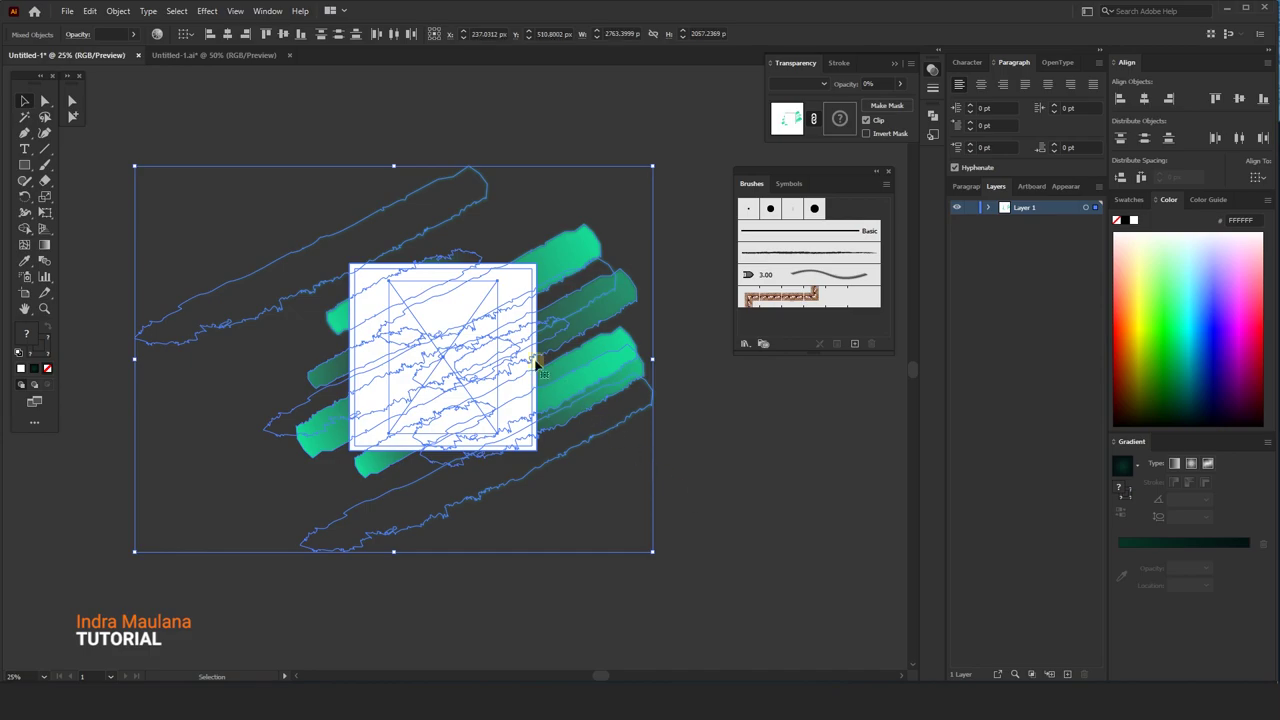
pyautogui.rightClick(484, 303)
pyautogui.click(545, 416)
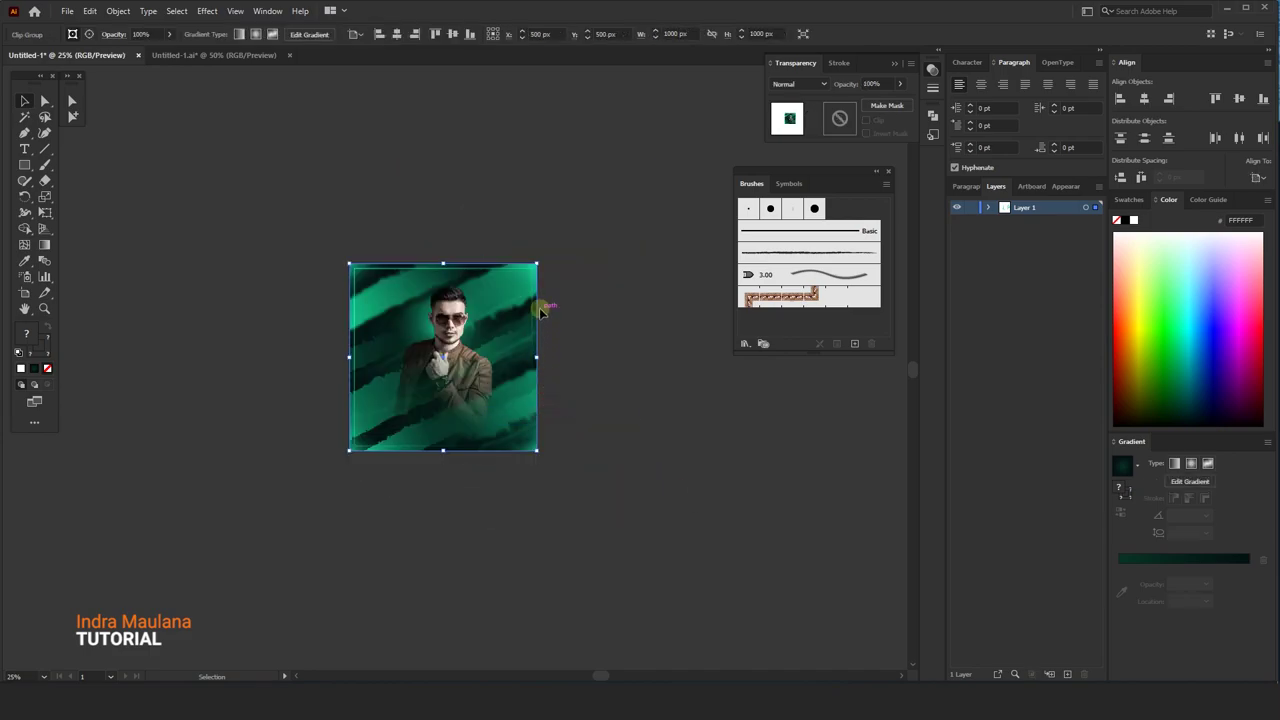
pyautogui.scroll(3, 543, 309)
# - Show the white event text group, shrink it, centre it vertically, and nudge it down
pyautogui.click(594, 420)
pyautogui.scroll(-1, 658, 362)
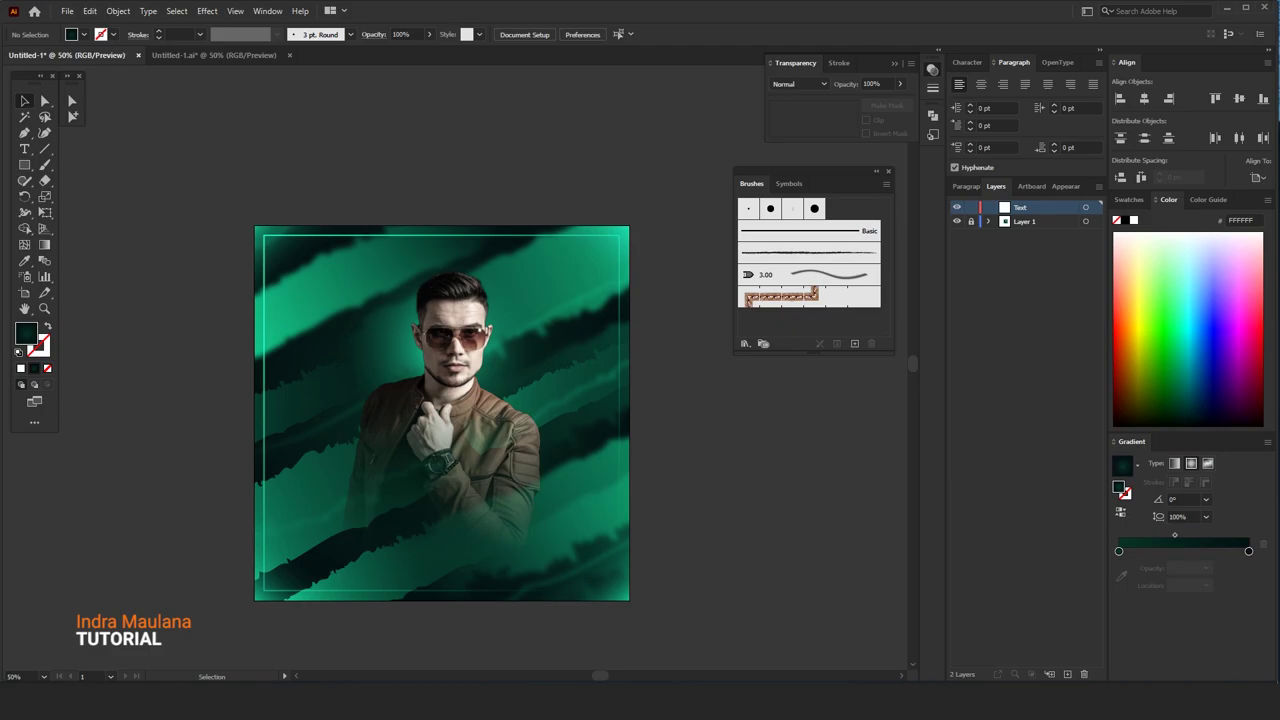
pyautogui.hotkey('ctrl', 'alt', '3')
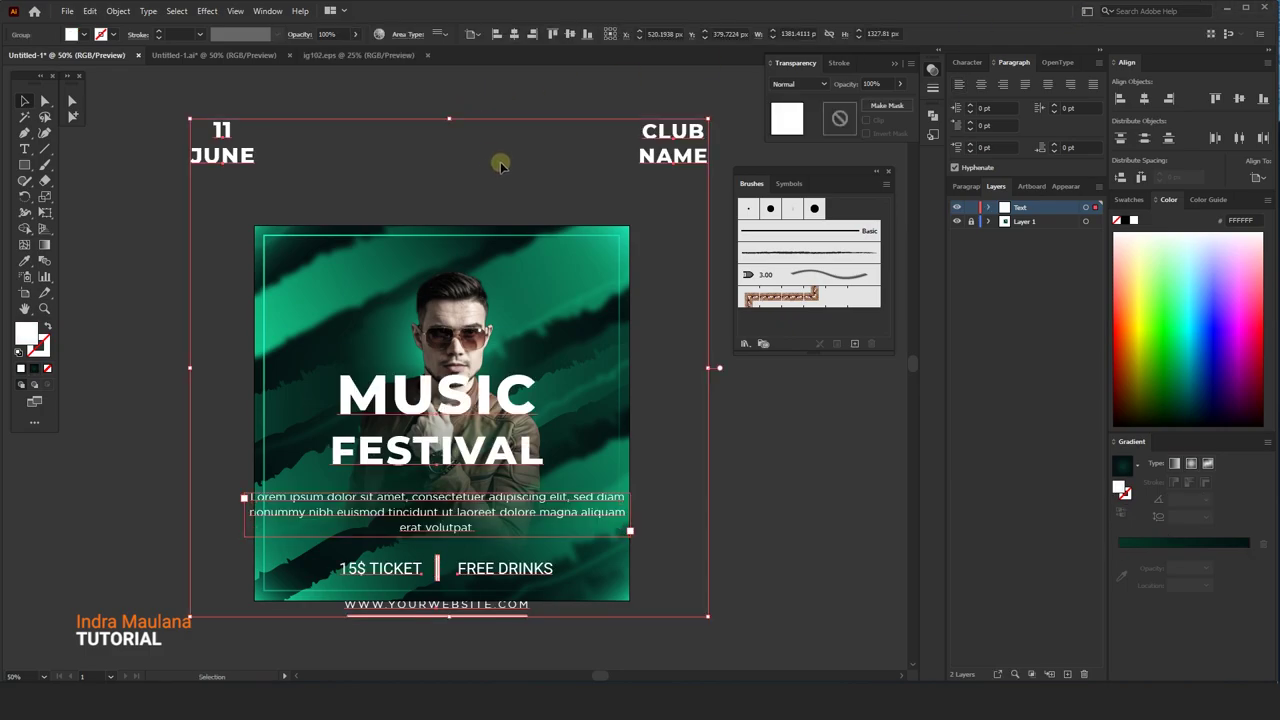
pyautogui.moveTo(708, 118); pyautogui.dragTo(637, 187)
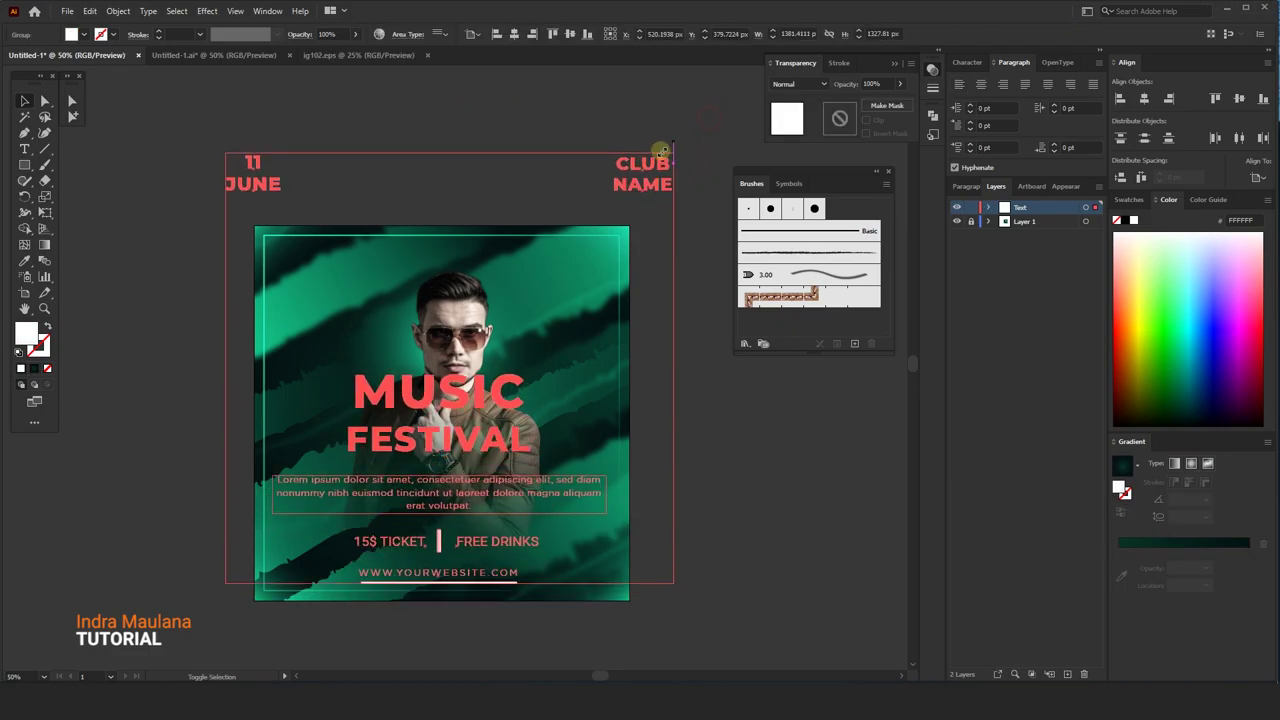
pyautogui.click(570, 34)
pyautogui.moveTo(620, 238); pyautogui.dragTo(596, 262)
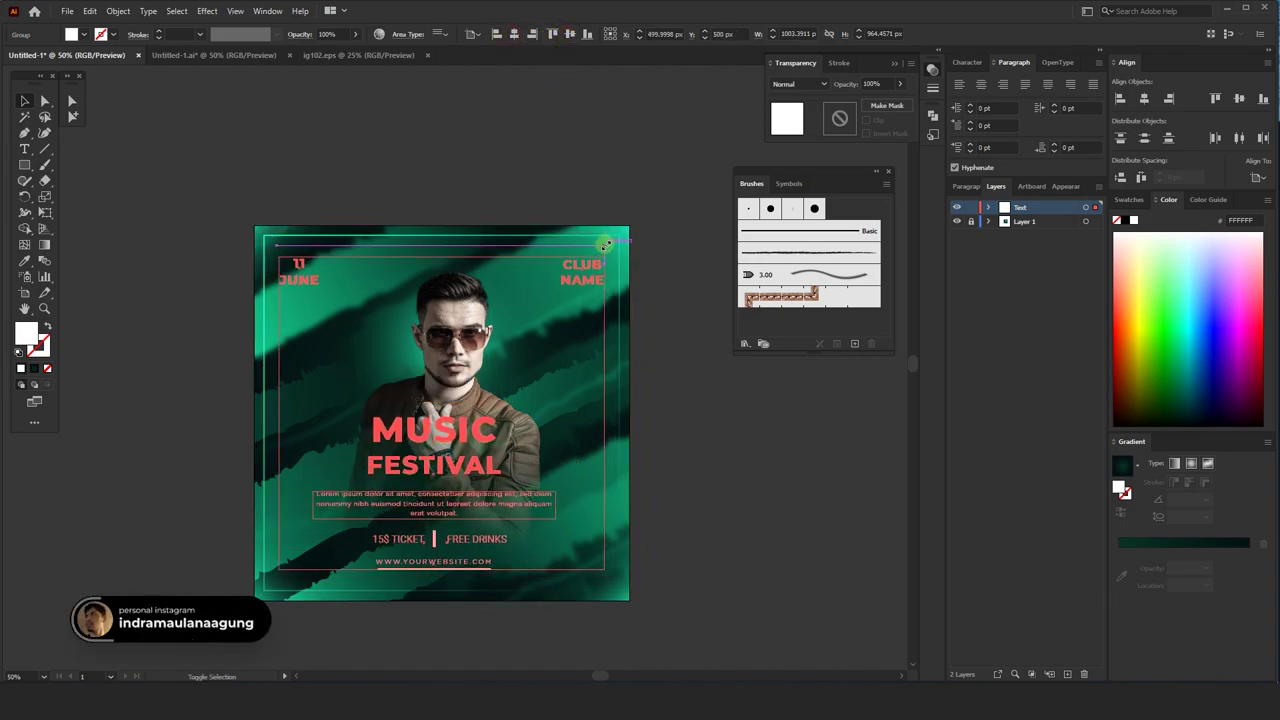
pyautogui.moveTo(436, 433); pyautogui.dragTo(443, 442)
pyautogui.click(396, 154)
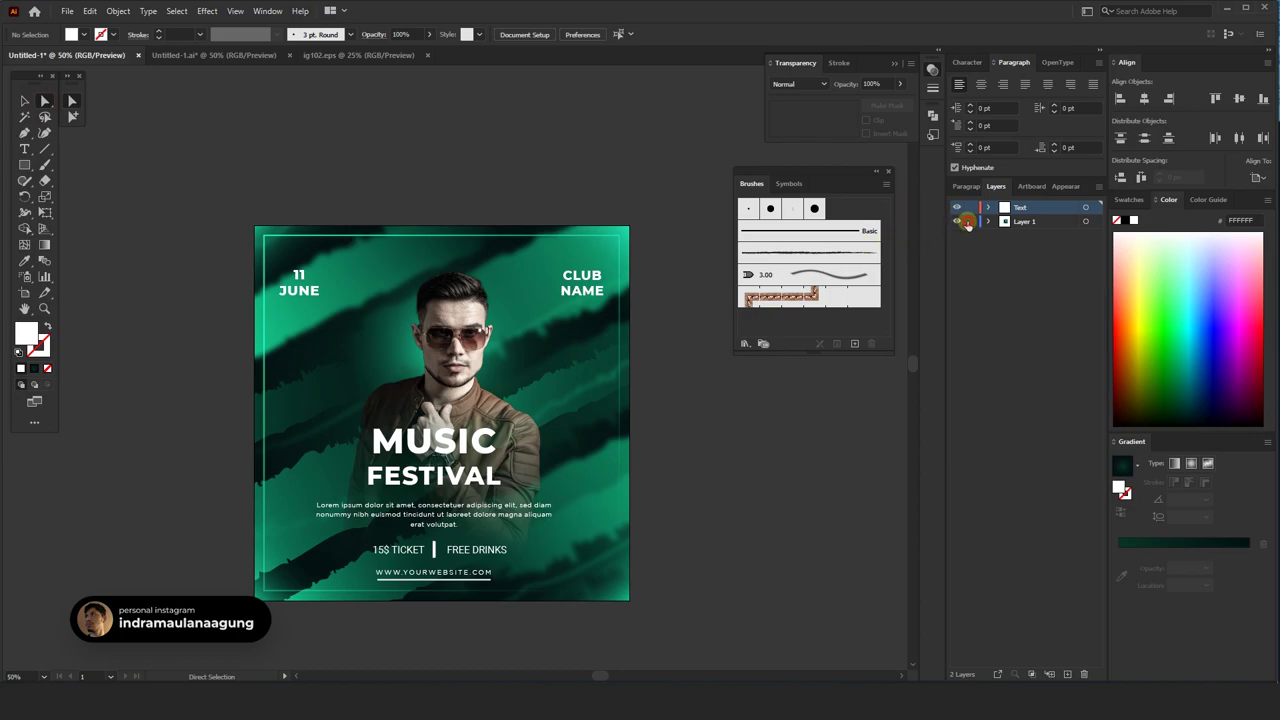
pyautogui.click(448, 332)
# - Nudge the portrait up slightly and select the event text group
pyautogui.click(22, 101)
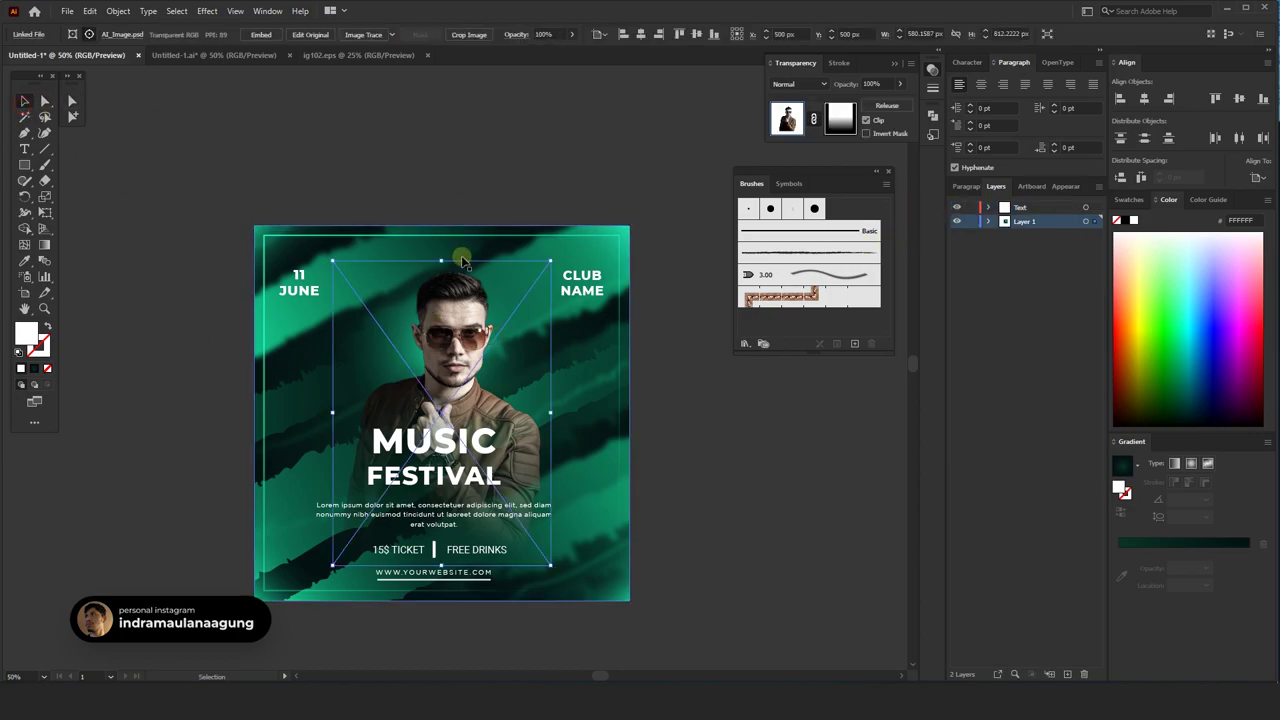
pyautogui.moveTo(485, 335); pyautogui.dragTo(485, 317)
pyautogui.click(499, 148)
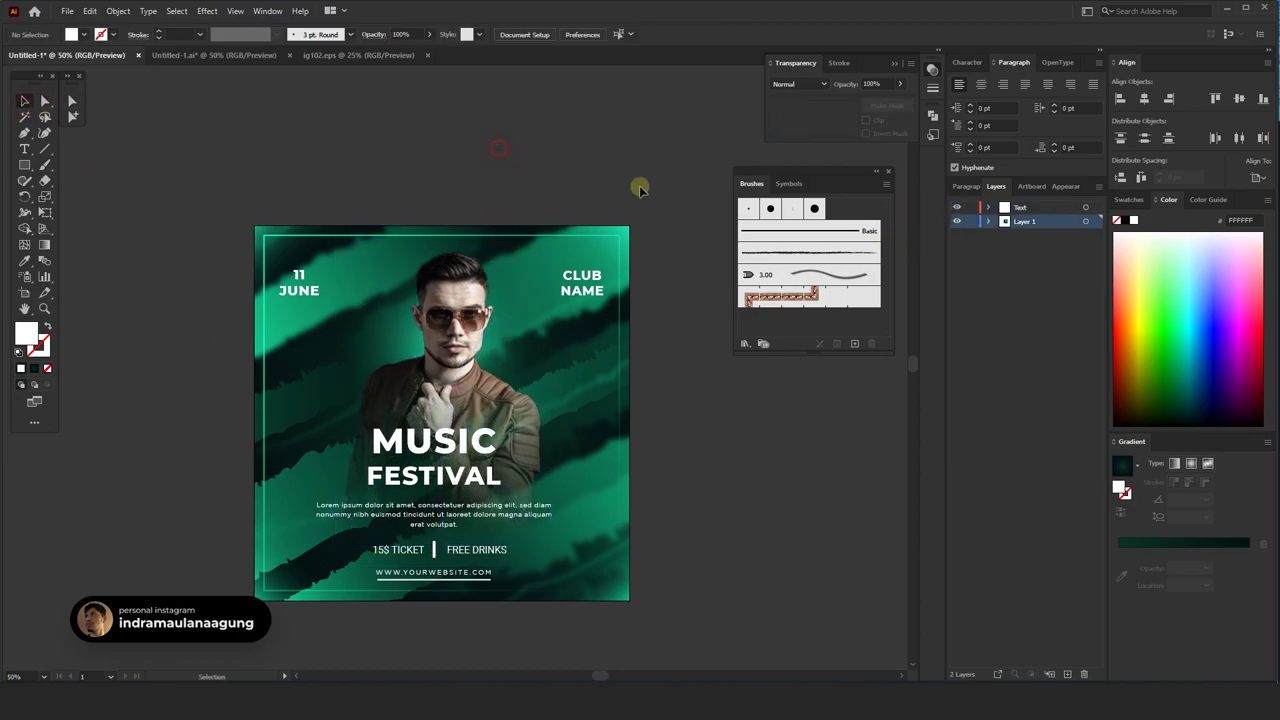
pyautogui.click(421, 465)
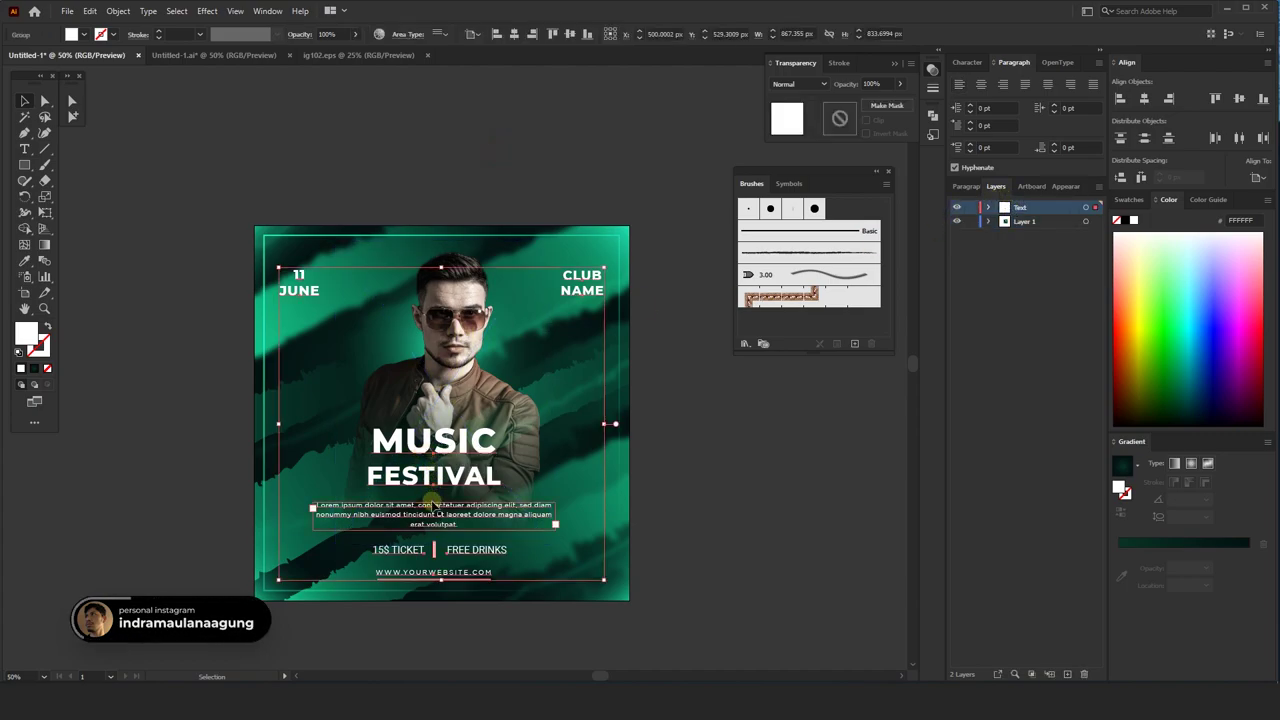
pyautogui.rightClick(439, 506)
pyautogui.click(478, 188)
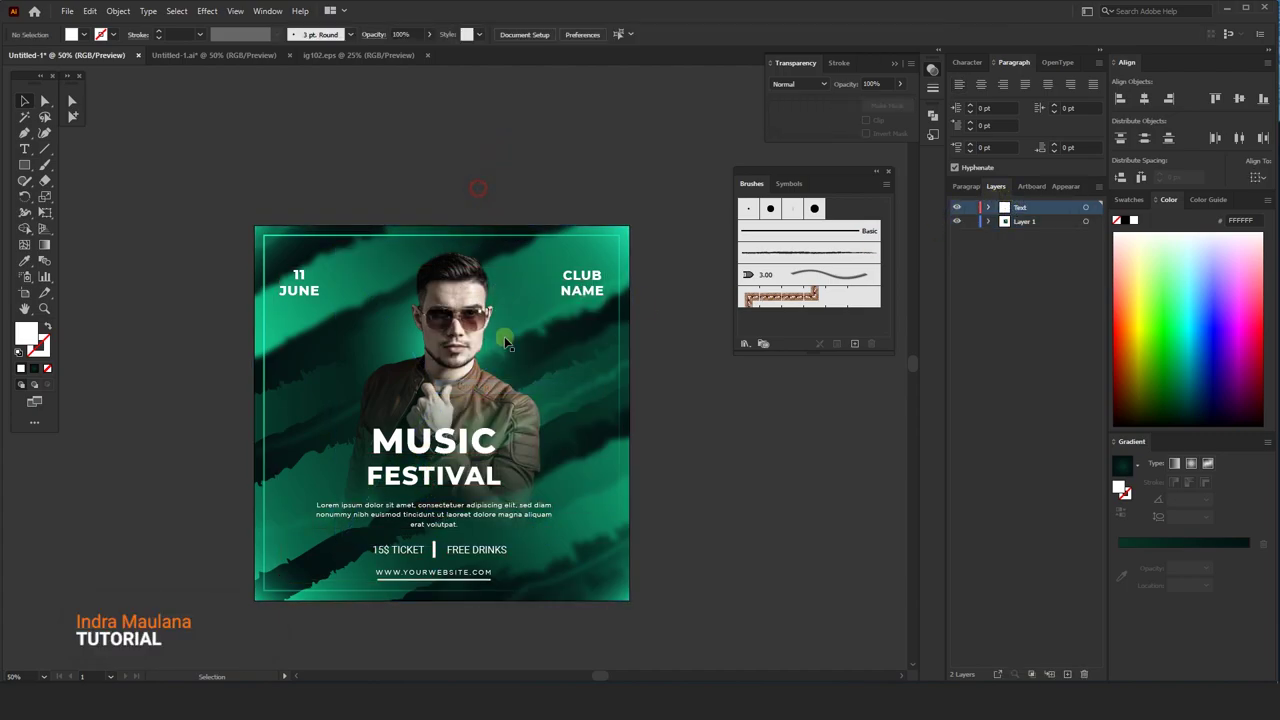
# - Lower the text block and MUSIC FESTIVAL title, and narrow the lorem ipsum text box
pyautogui.moveTo(483, 527); pyautogui.dragTo(483, 535)
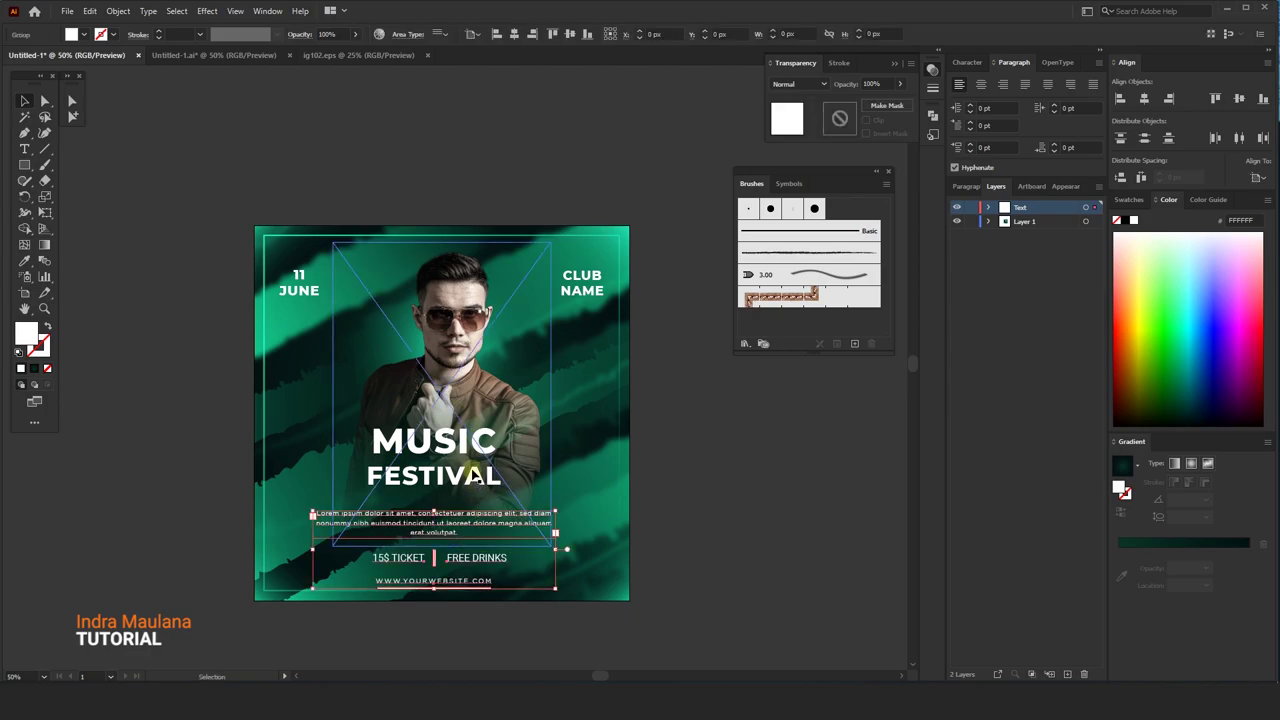
pyautogui.moveTo(463, 479); pyautogui.dragTo(463, 493)
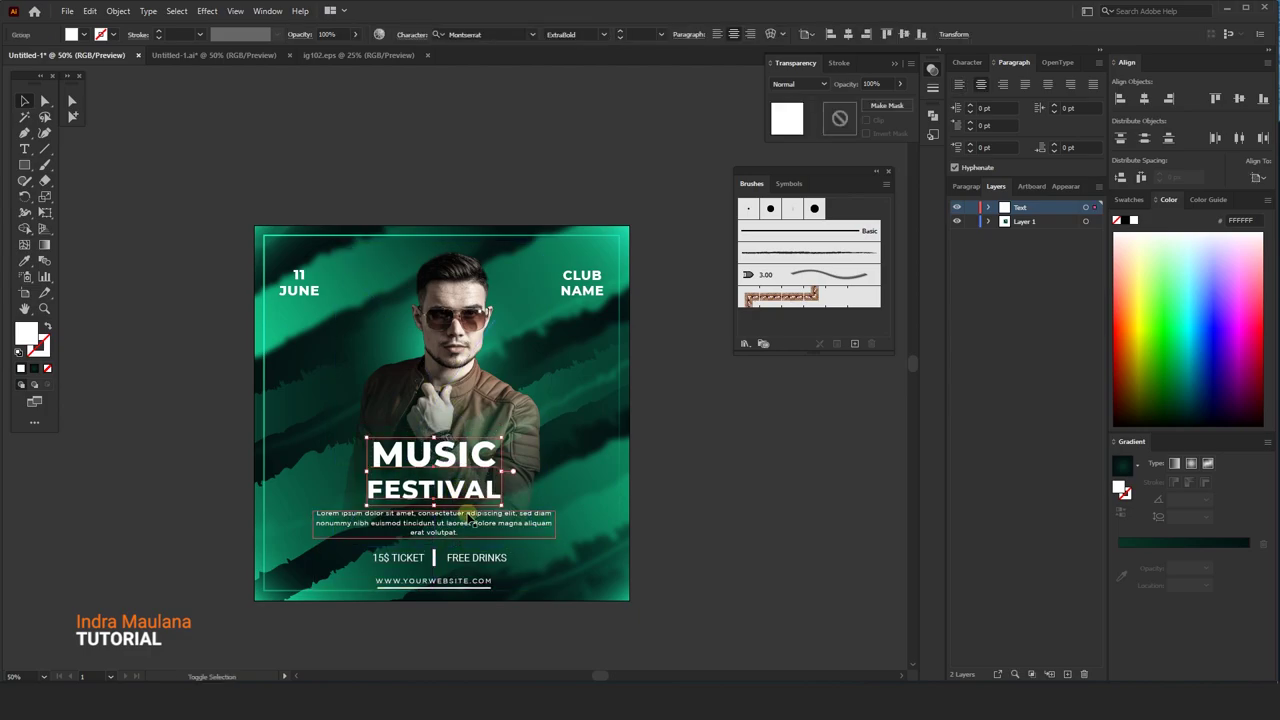
pyautogui.click(474, 524)
pyautogui.doubleClick(476, 525)
pyautogui.click(486, 523)
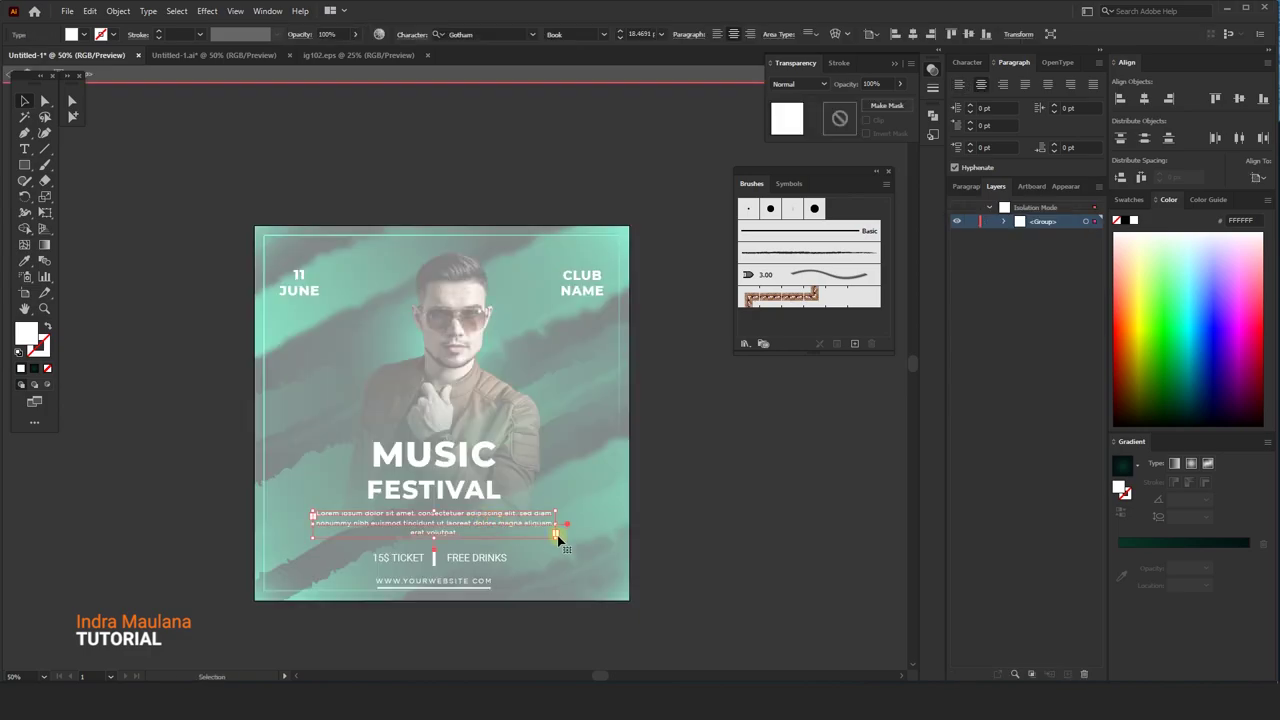
pyautogui.moveTo(546, 525); pyautogui.dragTo(542, 525)
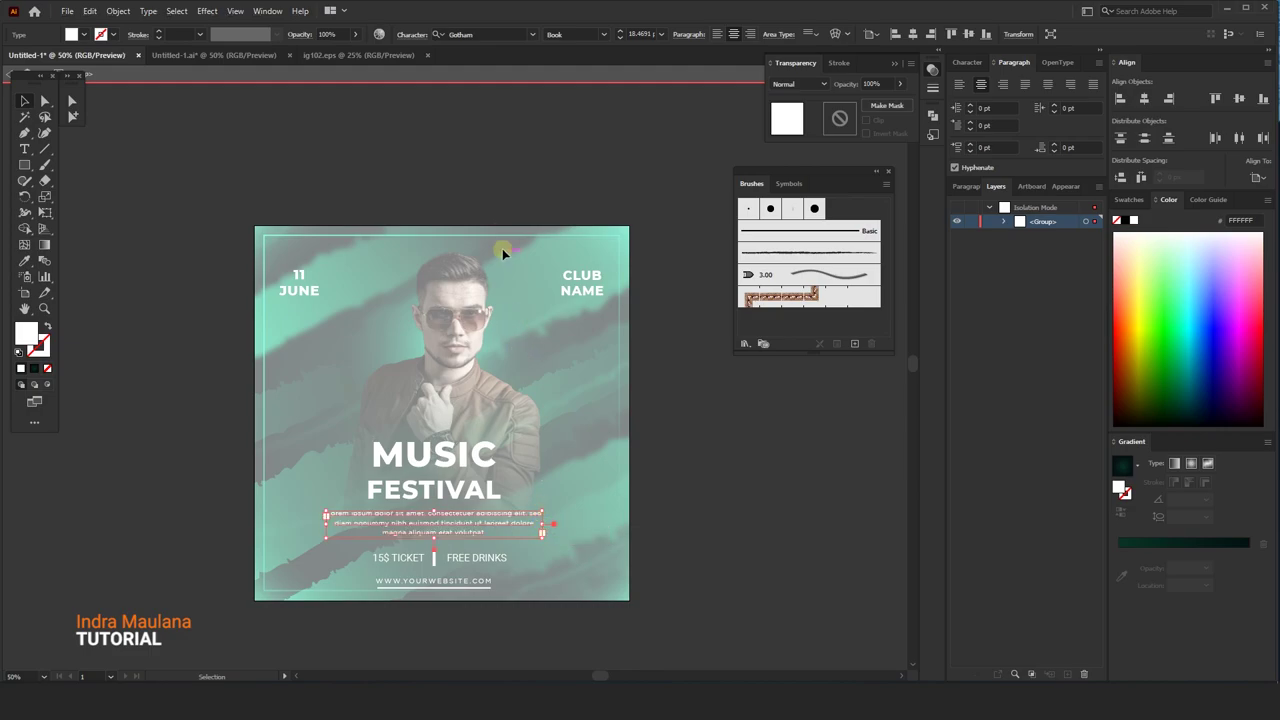
pyautogui.doubleClick(506, 92)
# - Nudge 11 JUNE slightly right and check the finished poster
pyautogui.click(282, 288)
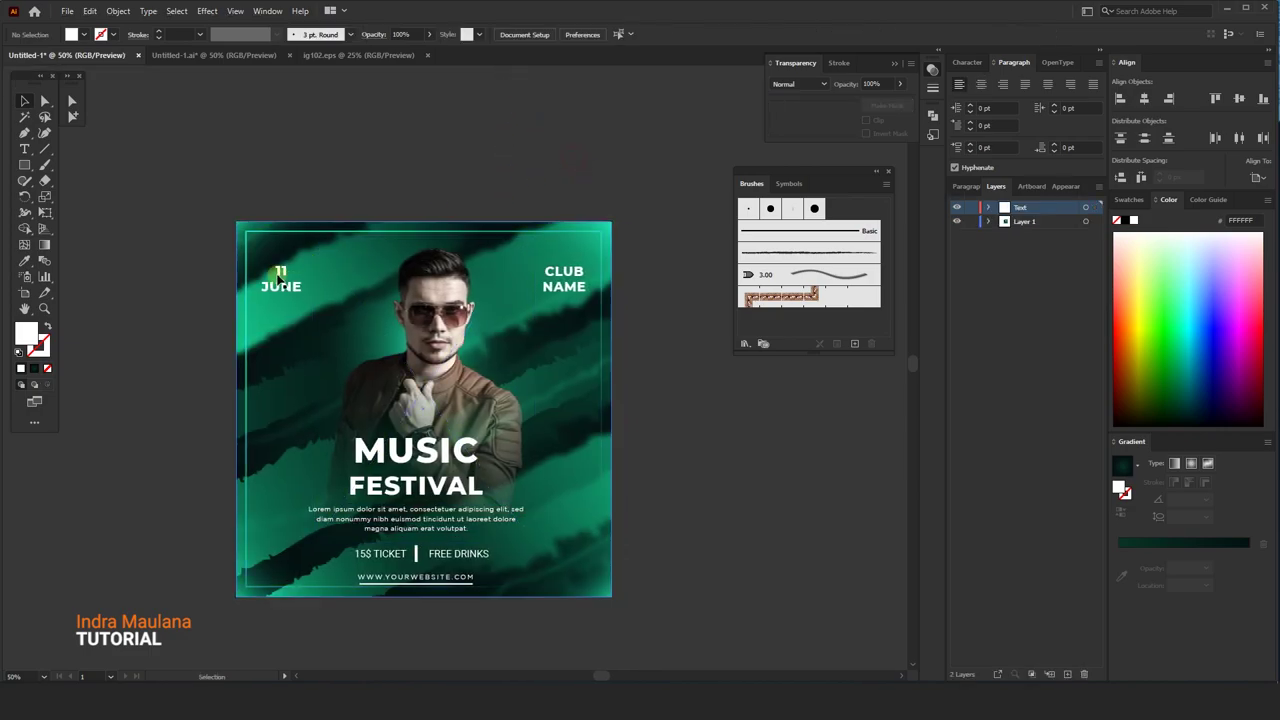
pyautogui.moveTo(282, 290); pyautogui.dragTo(297, 290)
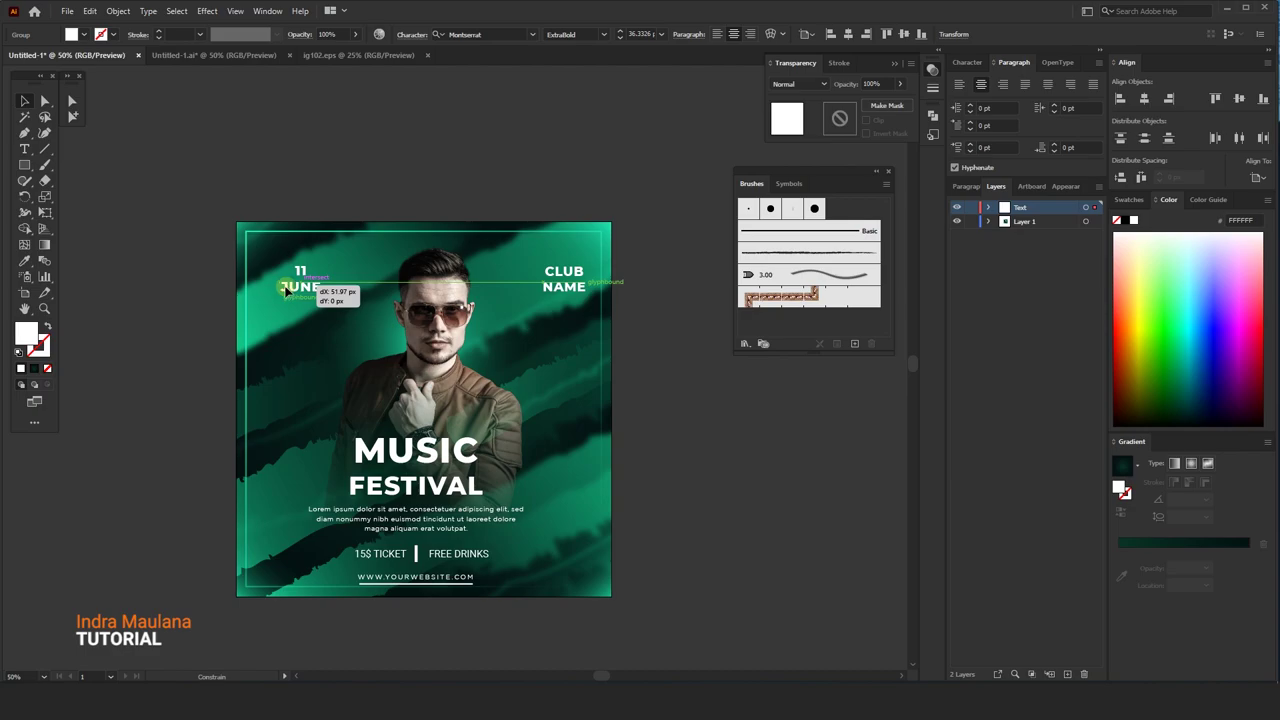
pyautogui.click(570, 288)
pyautogui.click(543, 128)
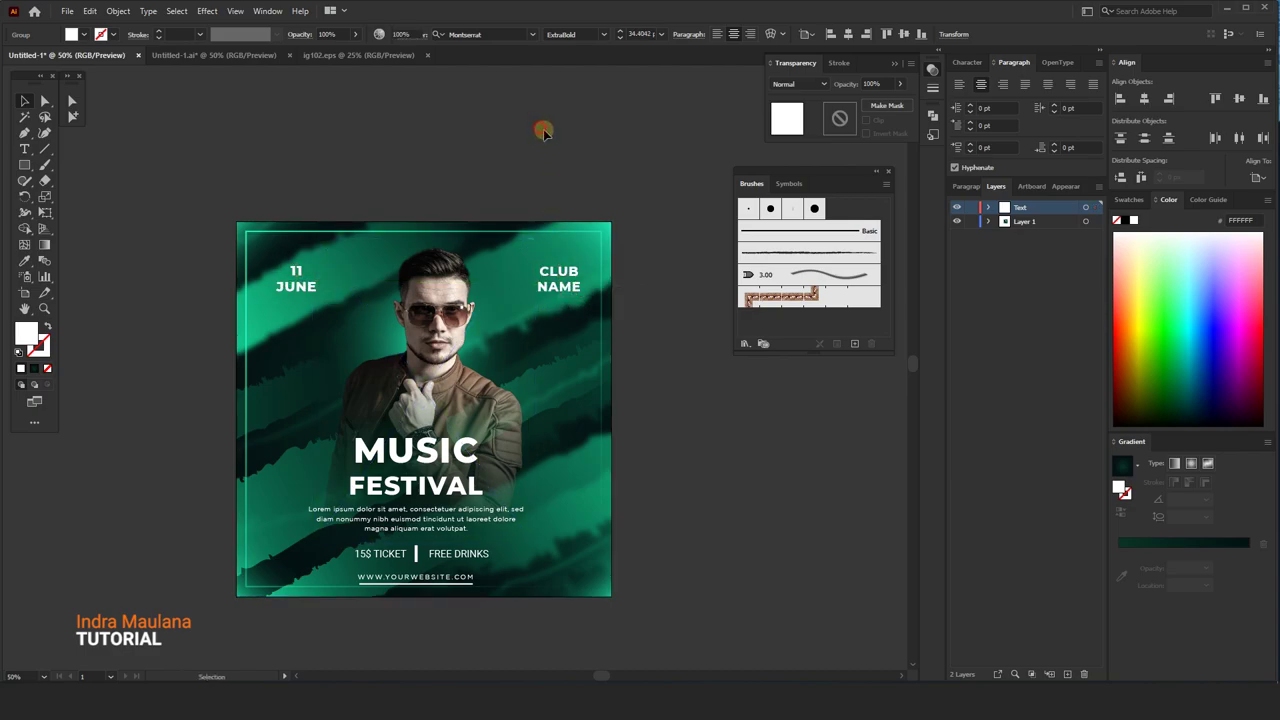
pyautogui.scroll(-2, 563, 143)
pyautogui.scroll(2, 572, 145)
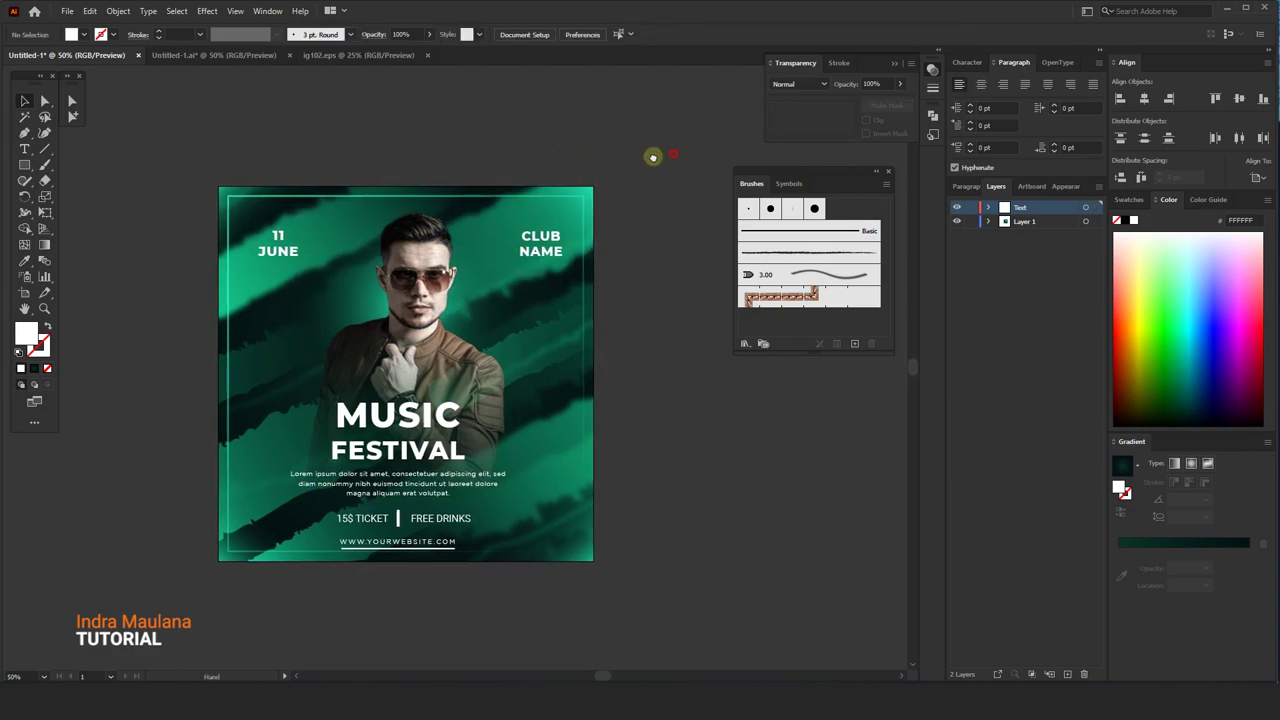
pyautogui.scroll(-2, 632, 165)
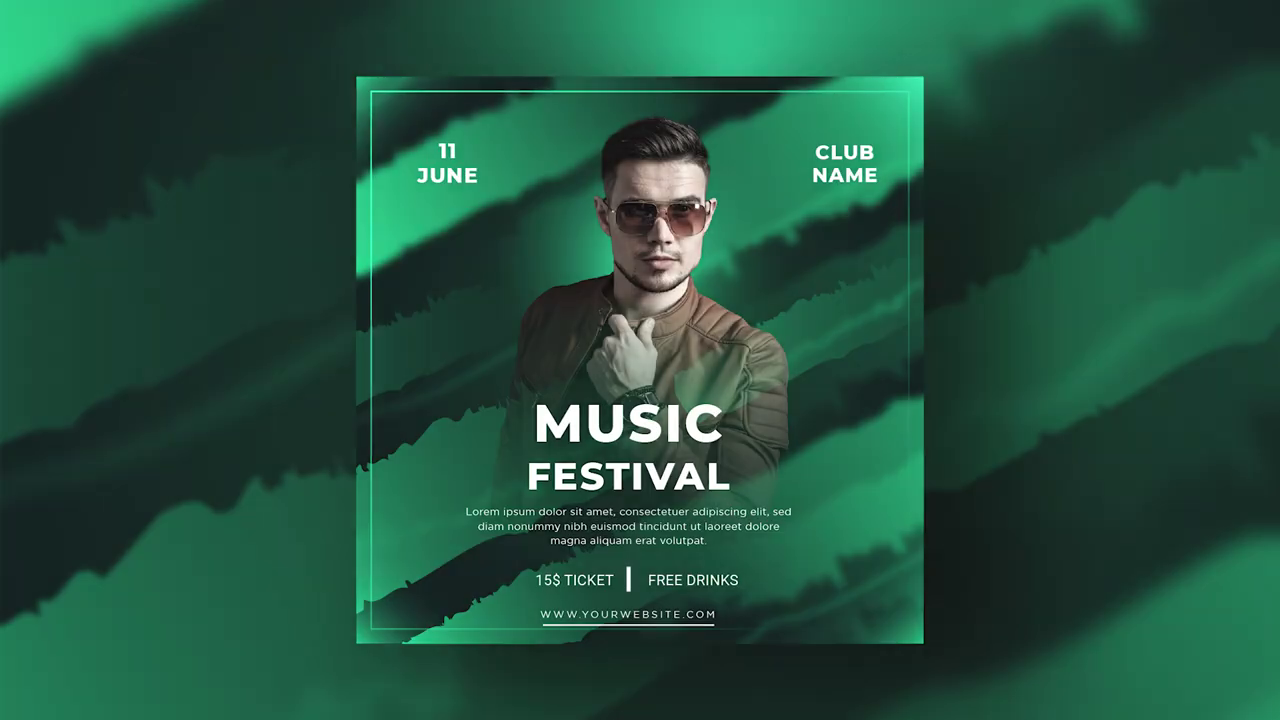